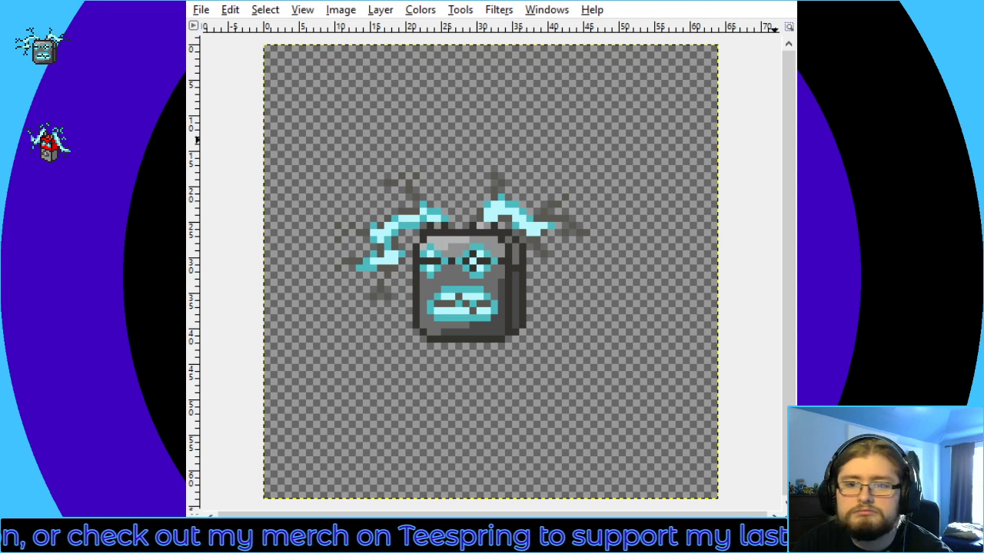
Select both lightning arcs around the box sprite and move them together to the empty upper-left area of the canvas
key(ctrl+z)
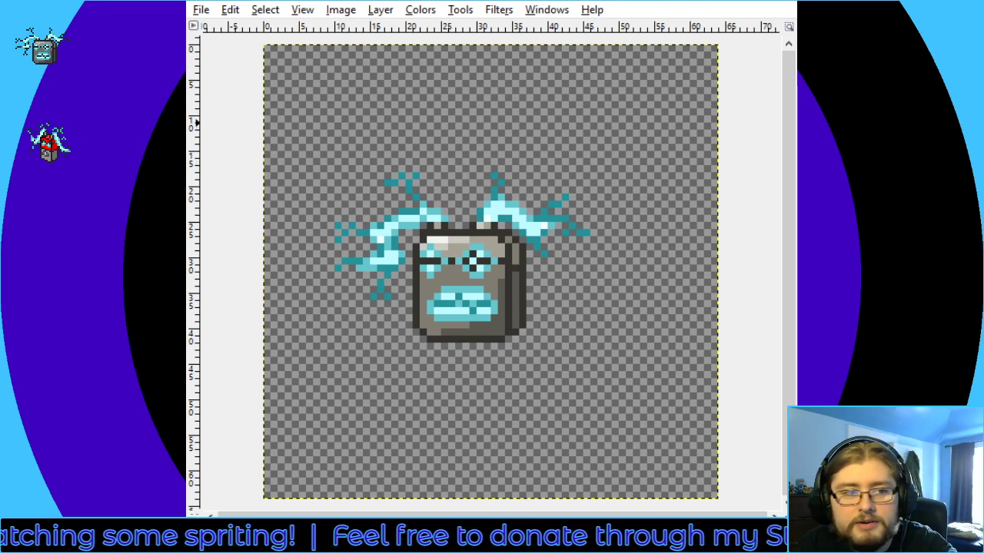
drag(313, 144, 405, 313)
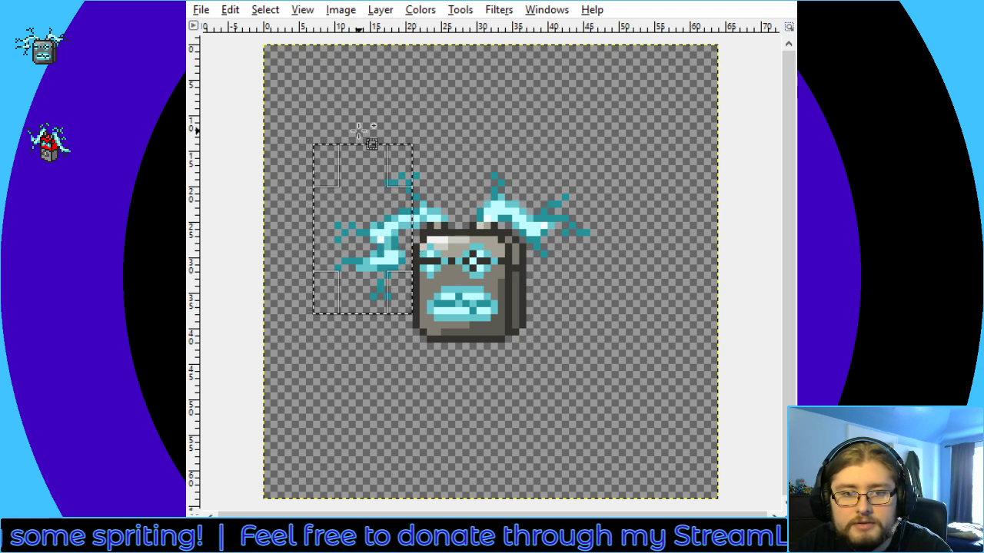
drag(363, 131, 453, 223)
drag(470, 137, 561, 221)
drag(505, 165, 611, 229)
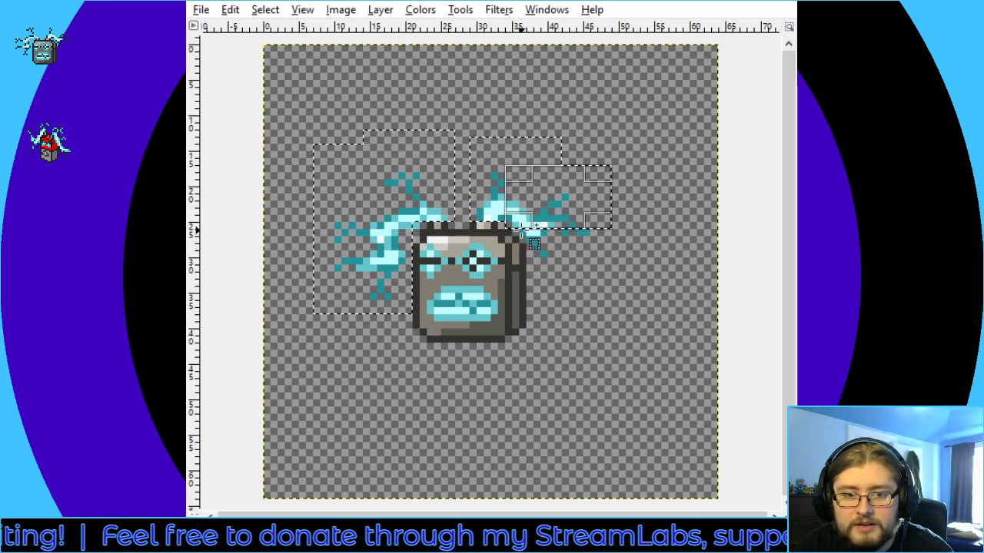
drag(521, 228, 666, 238)
drag(527, 237, 487, 120)
click(607, 146)
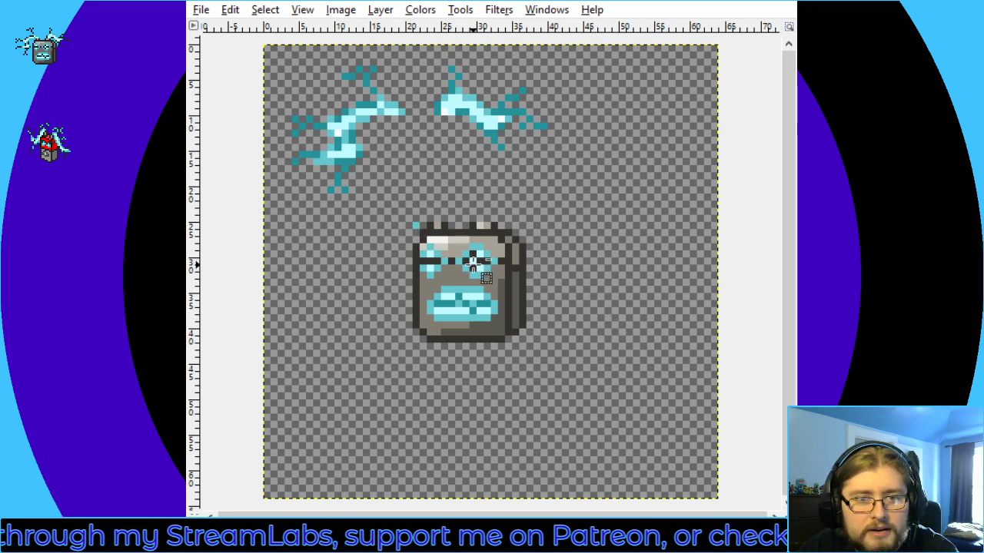
drag(394, 120, 437, 227)
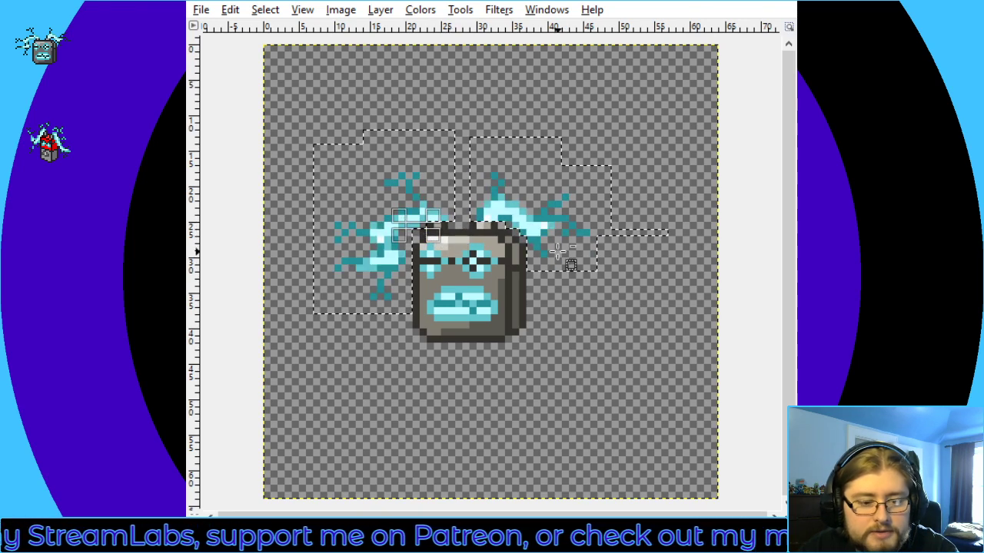
drag(525, 229, 461, 122)
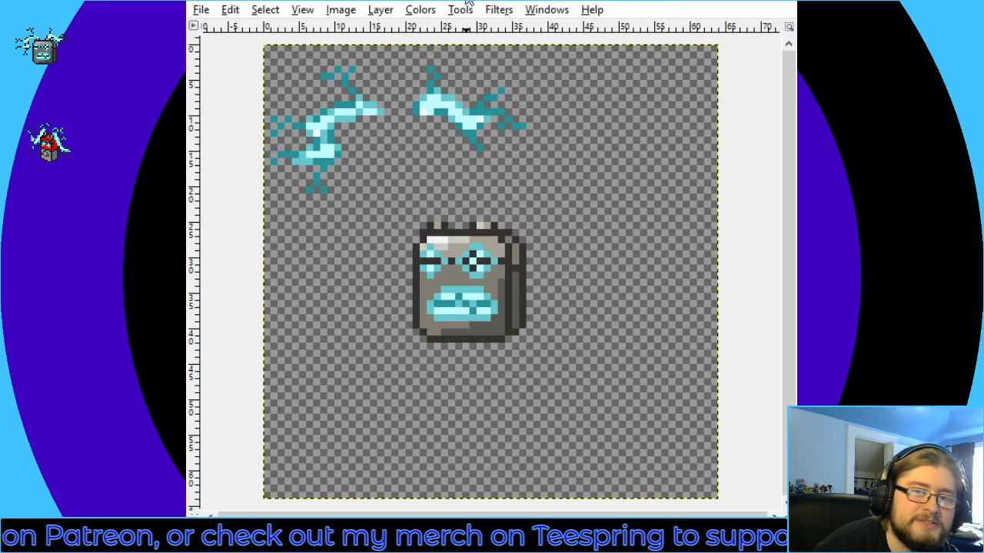
drag(327, 250, 398, 391)
drag(519, 429, 400, 365)
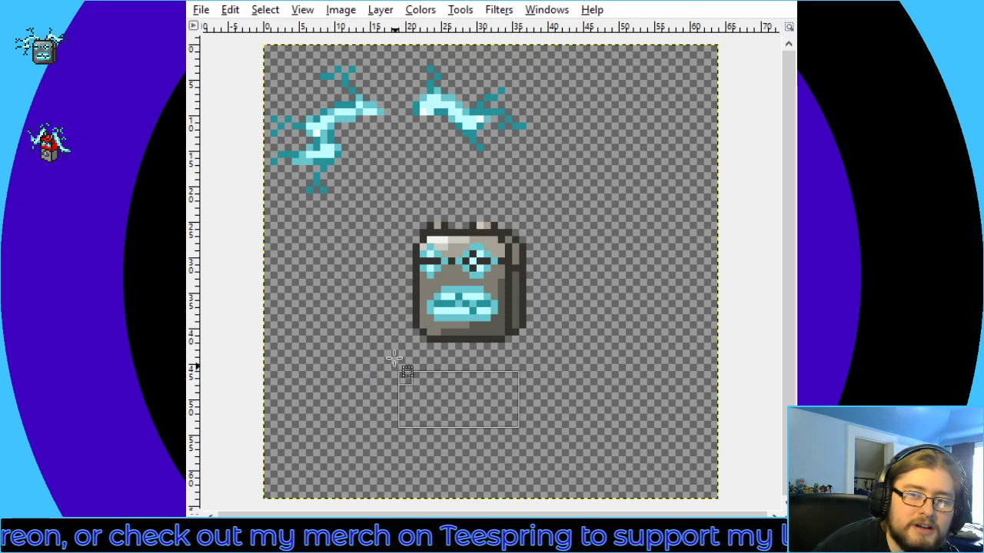
click(362, 146)
drag(331, 164, 355, 297)
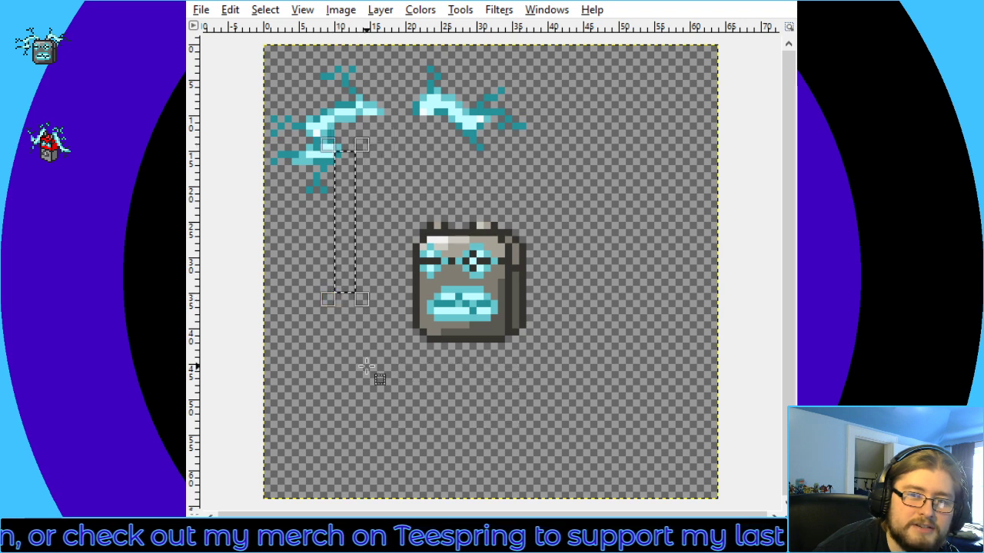
click(378, 377)
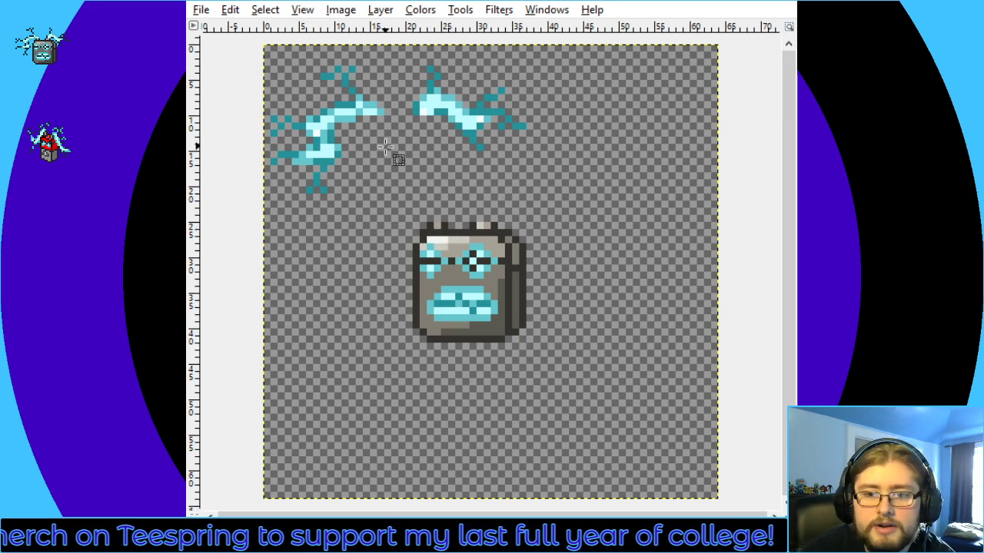
drag(400, 201, 545, 289)
click(586, 282)
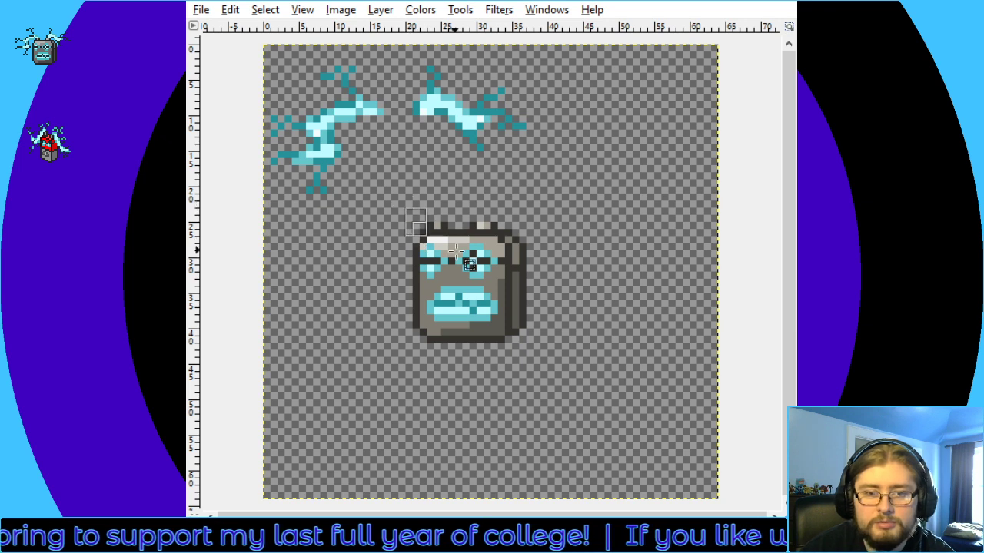
drag(405, 209, 527, 281)
click(566, 281)
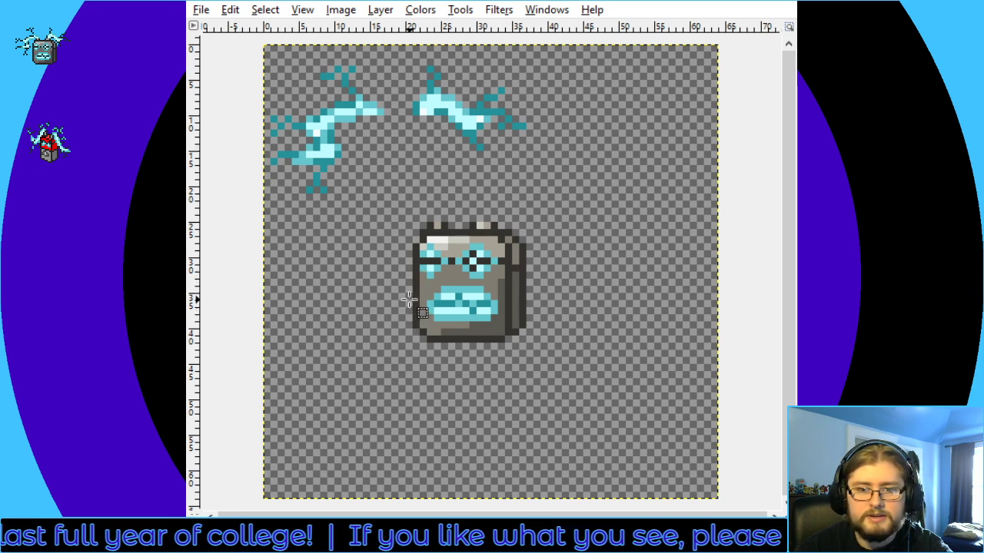
Try shifting the box's lower half, including the mouth, one pixel to the right as a cut-out piece
drag(414, 295, 553, 356)
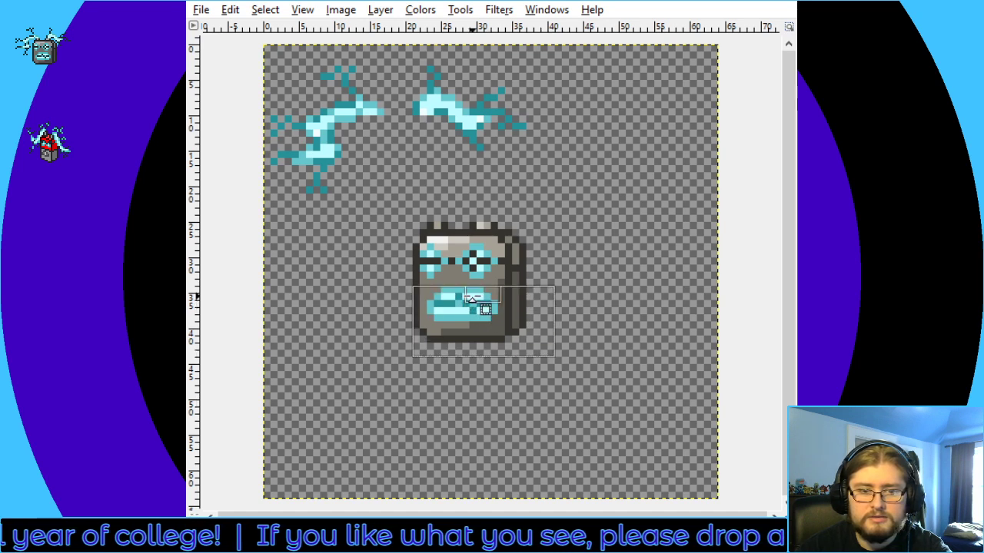
key(ctrl+x)
key(ctrl+v)
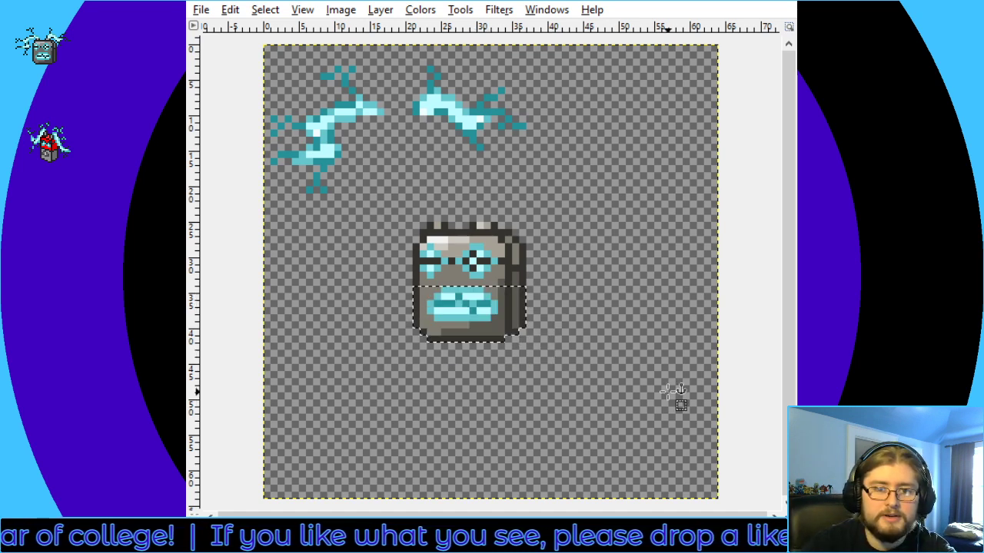
key(Right)
click(665, 391)
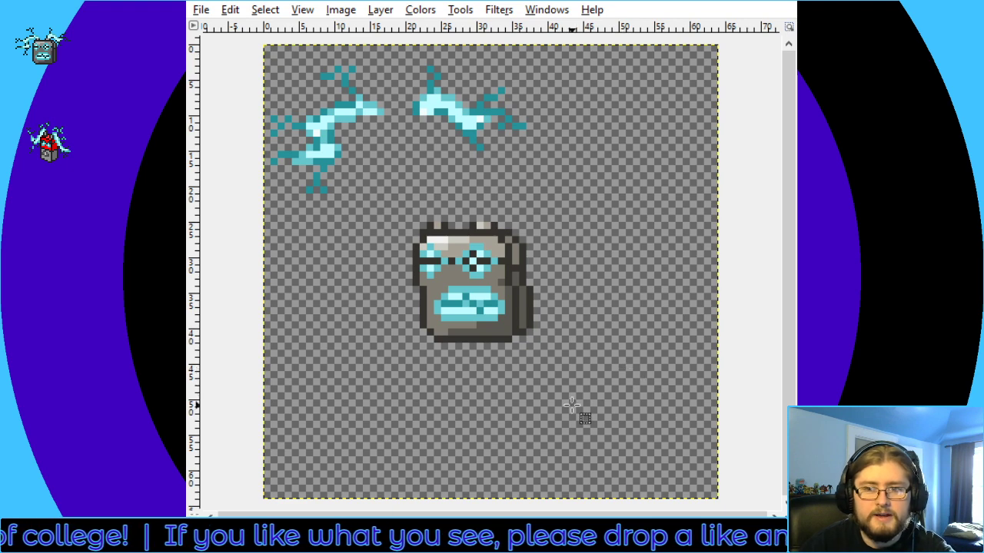
key(minus)
key(minus)
key(minus)
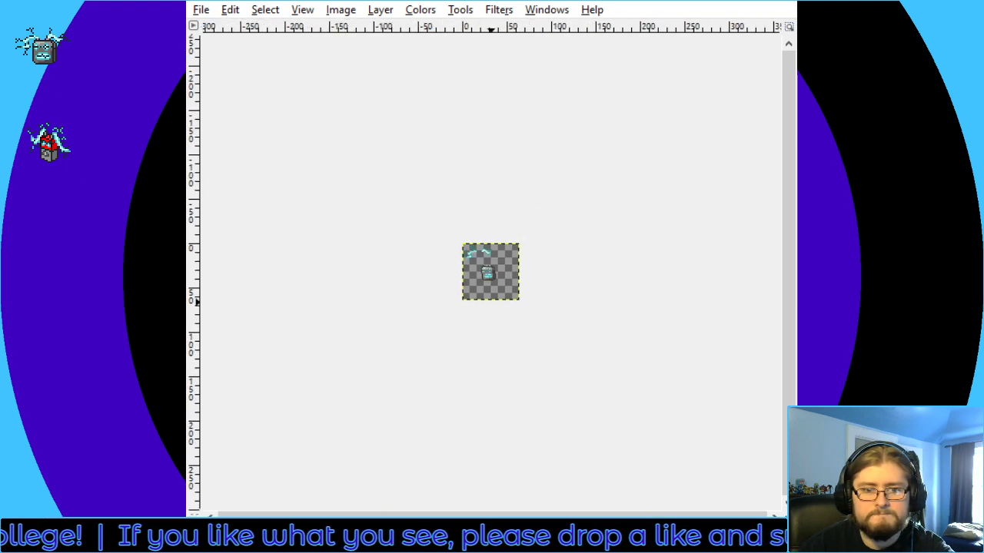
key(ctrl+shift+j)
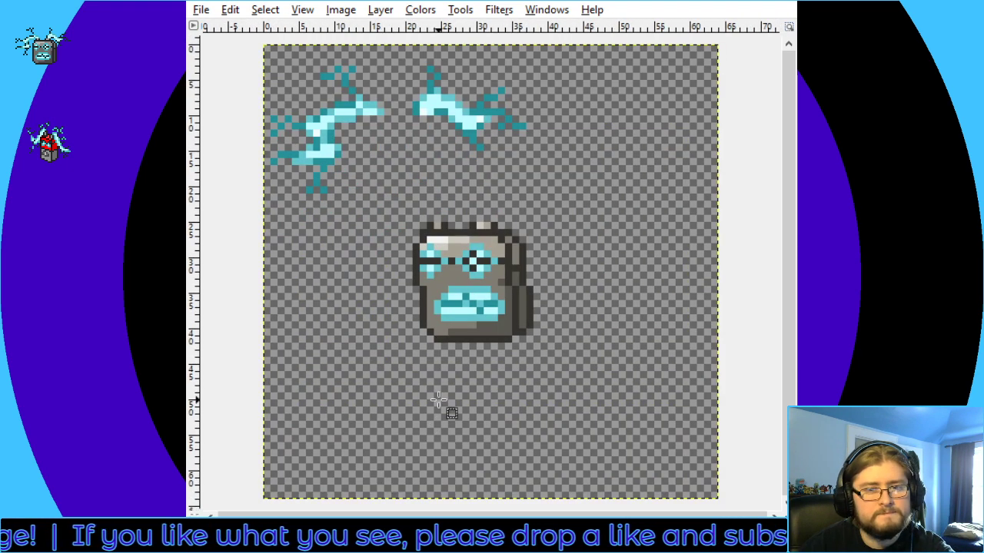
Try moving the lower-left section of the box's bottom edge up by one pixel
drag(413, 331, 475, 356)
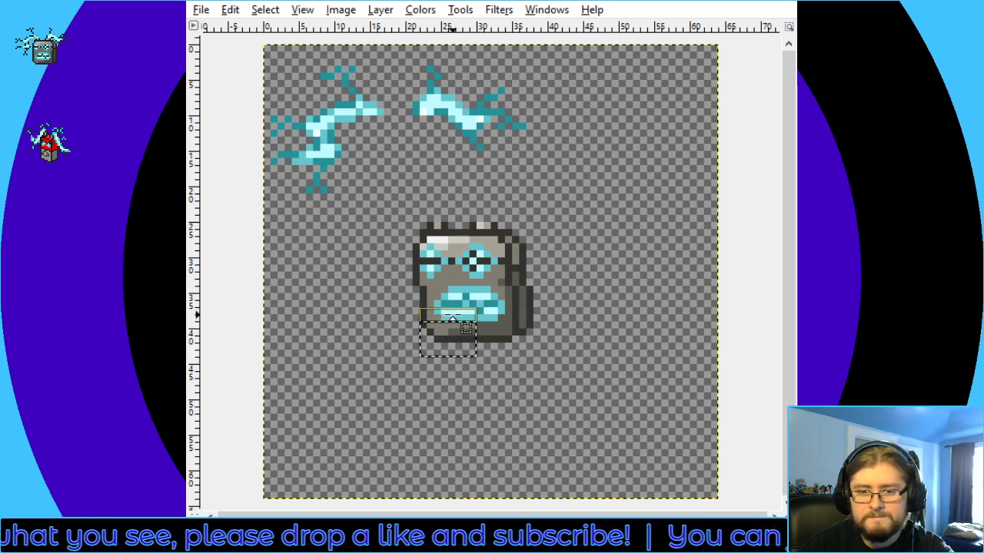
drag(452, 317, 473, 345)
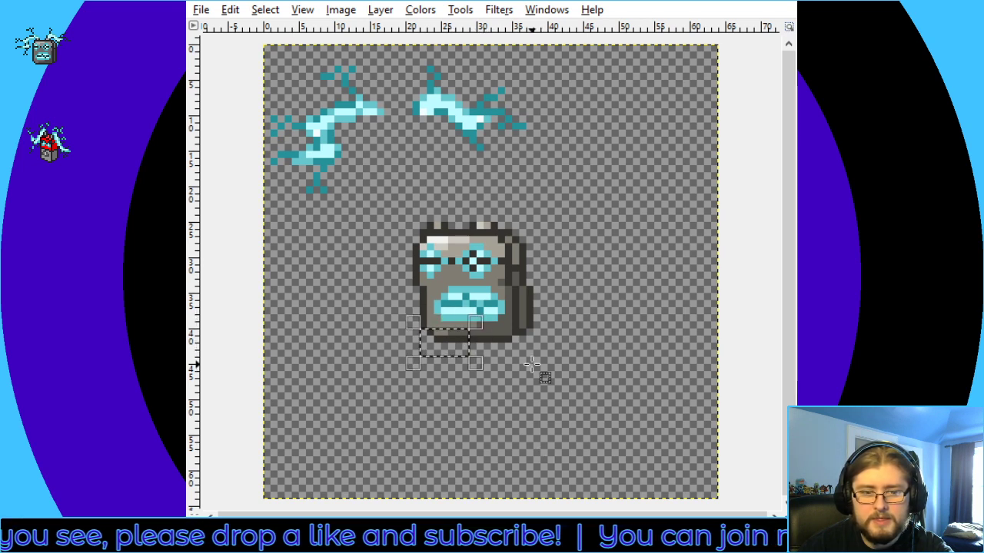
key(ctrl+z)
click(715, 480)
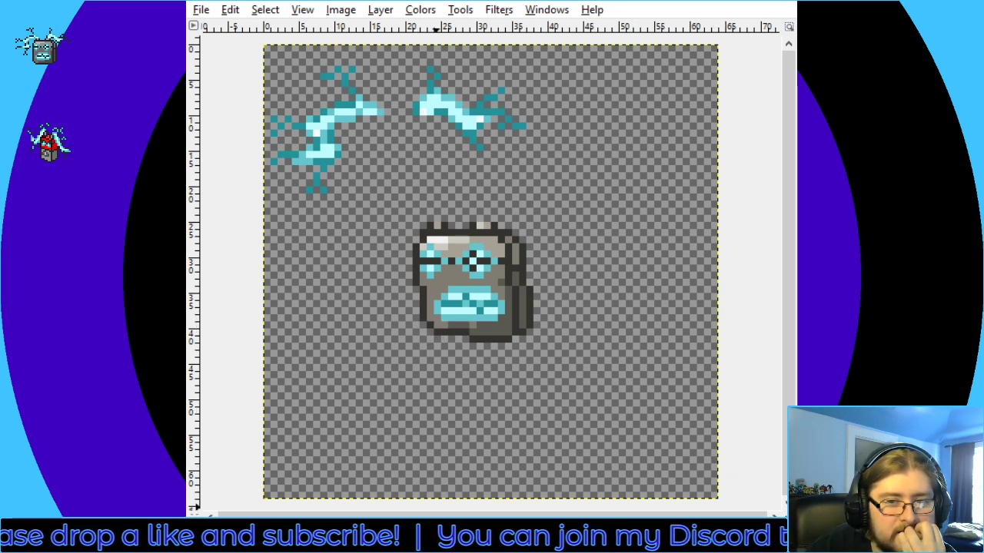
key(1)
key(minus)
key(shift+ctrl+j)
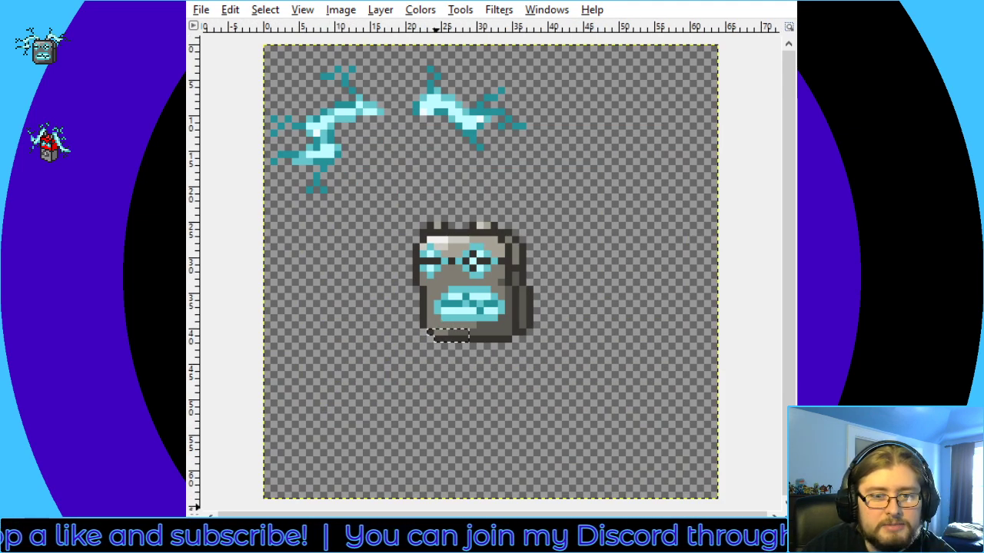
Undo the edits to the box's lower half and clear the selection
key(ctrl+z)
key(ctrl+z)
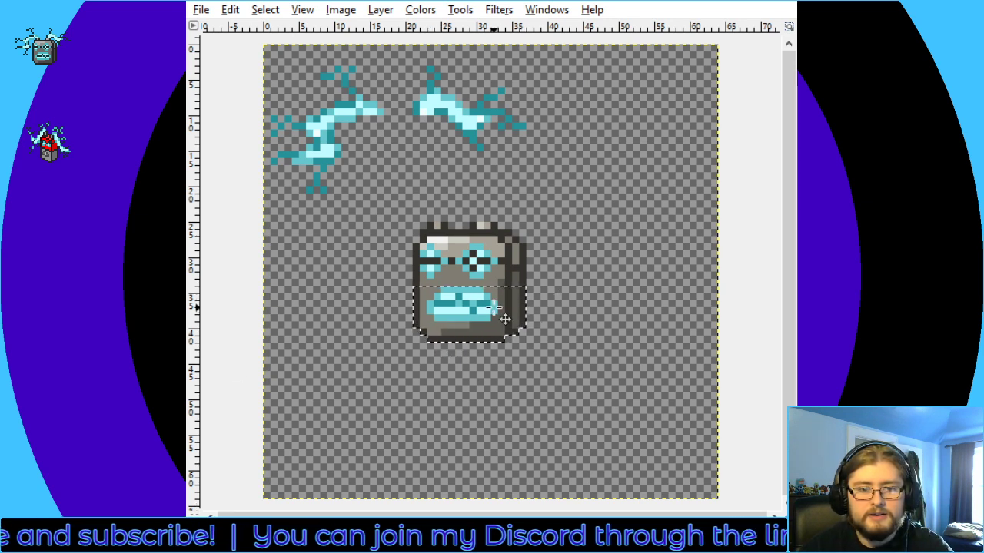
key(shift+ctrl+a)
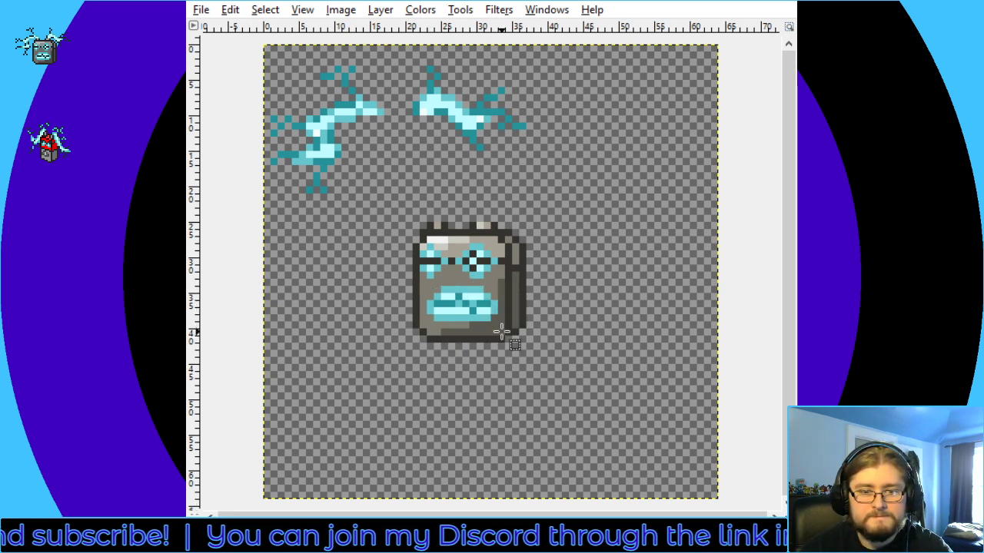
Try shifting only the strip below the mouth one pixel to the right
drag(413, 321, 545, 353)
key(Right)
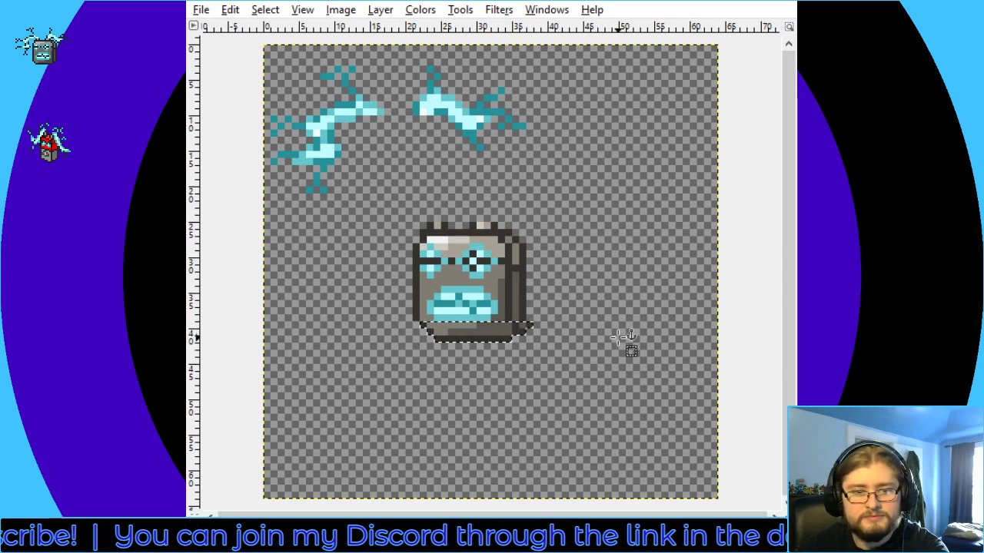
click(622, 337)
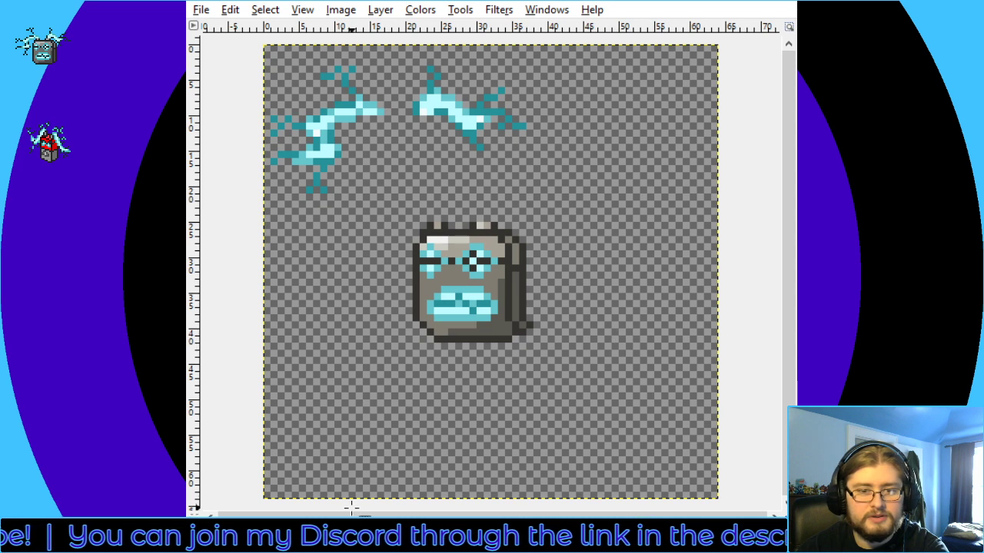
key(ctrl+z)
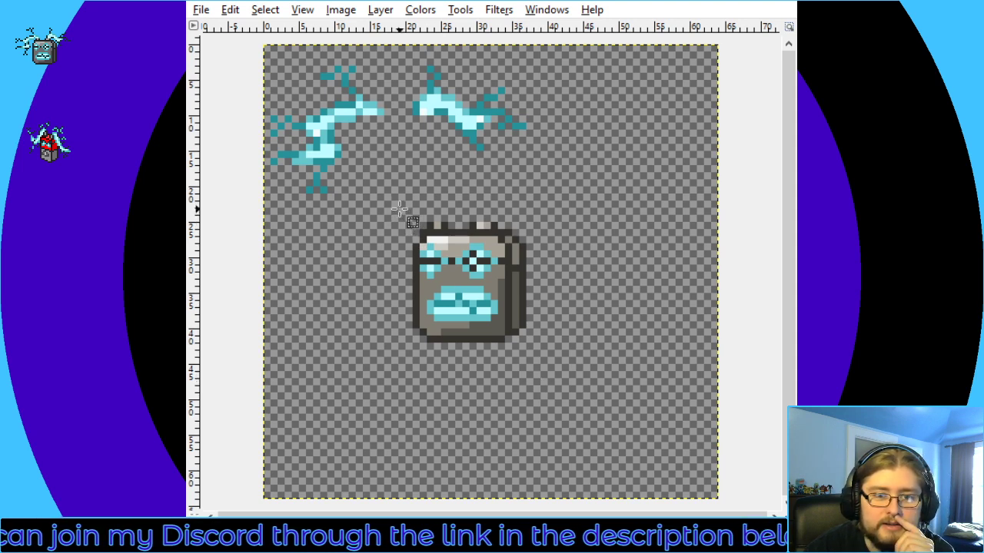
Select the box's upper half with the eyes and terminals, shift it one pixel left, and anchor it
drag(398, 209, 531, 281)
drag(530, 281, 531, 279)
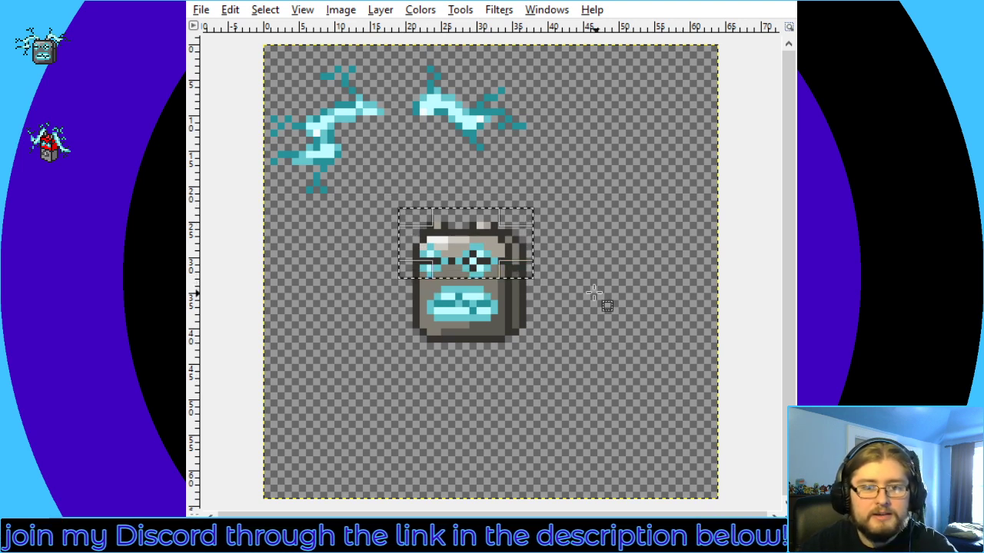
key(Delete)
key(ctrl+v)
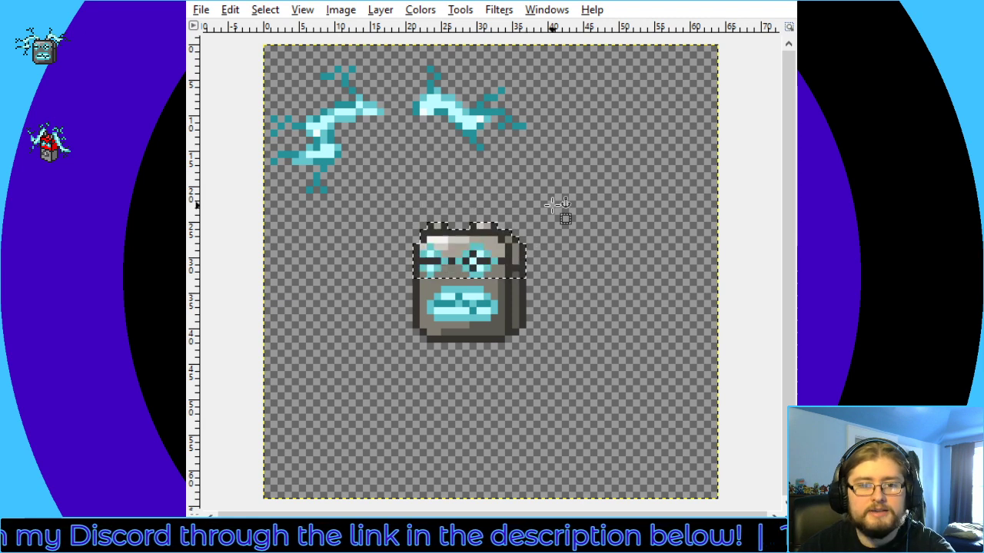
key(ctrl+h)
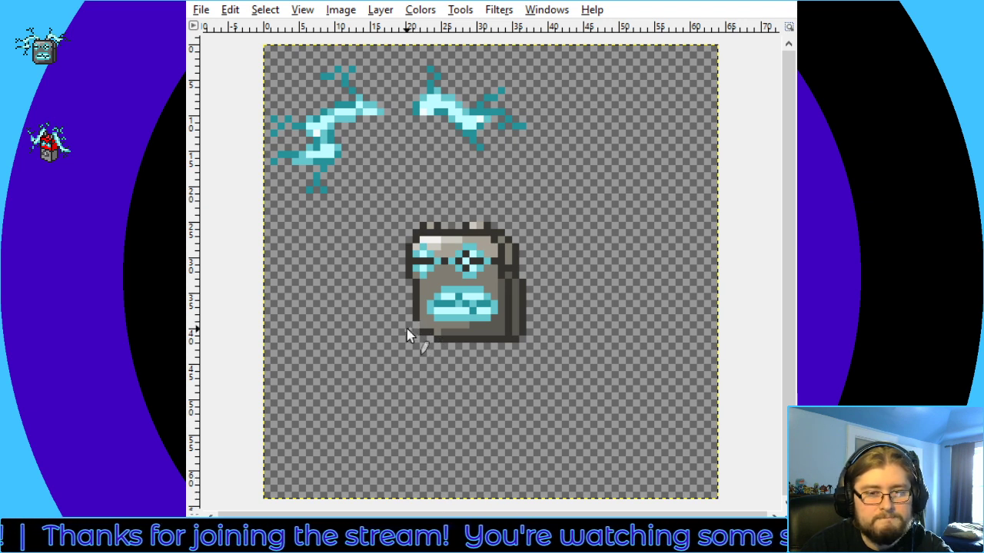
key(minus)
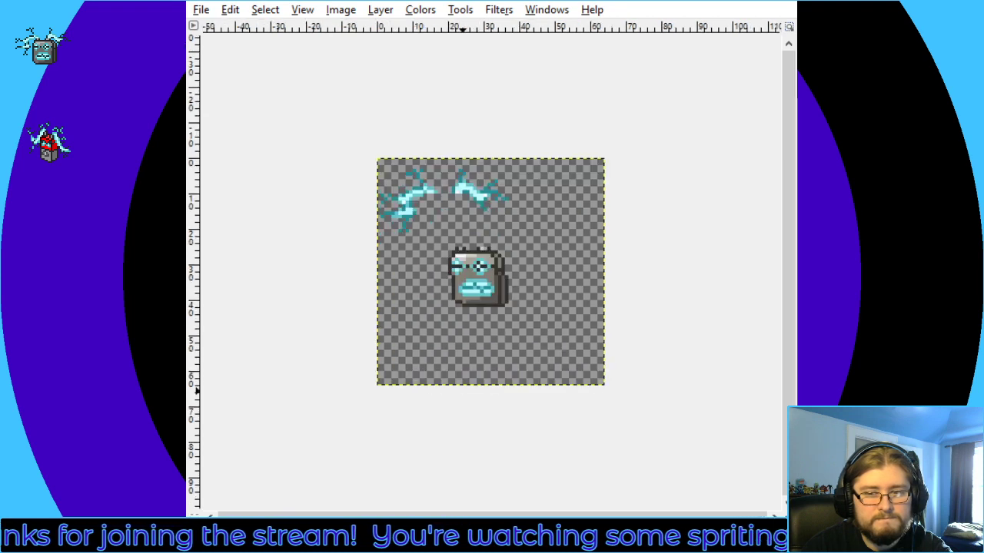
key(plus)
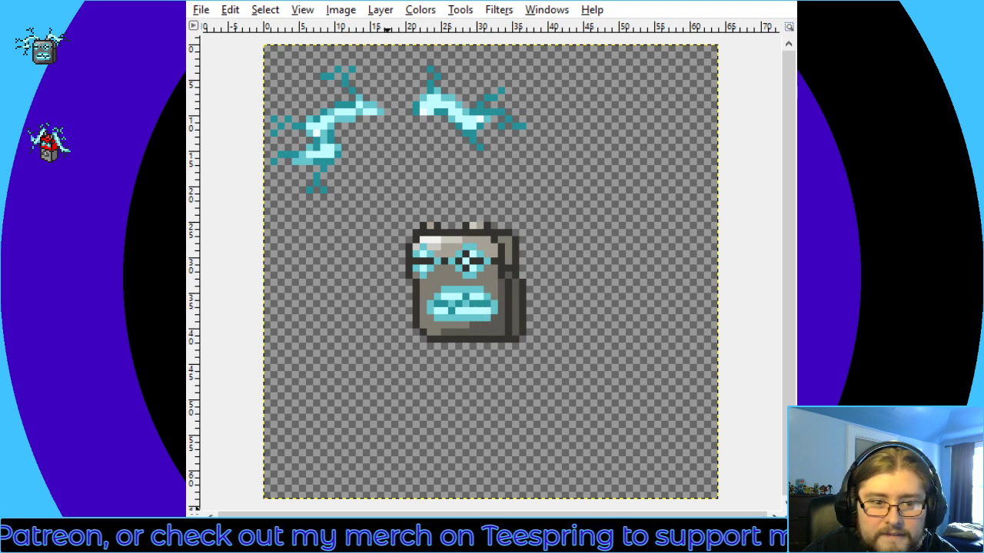
Reshape the mouth with the Pencil, trimming its lower right end by one pixel
key(1)
key(shift+ctrl+j)
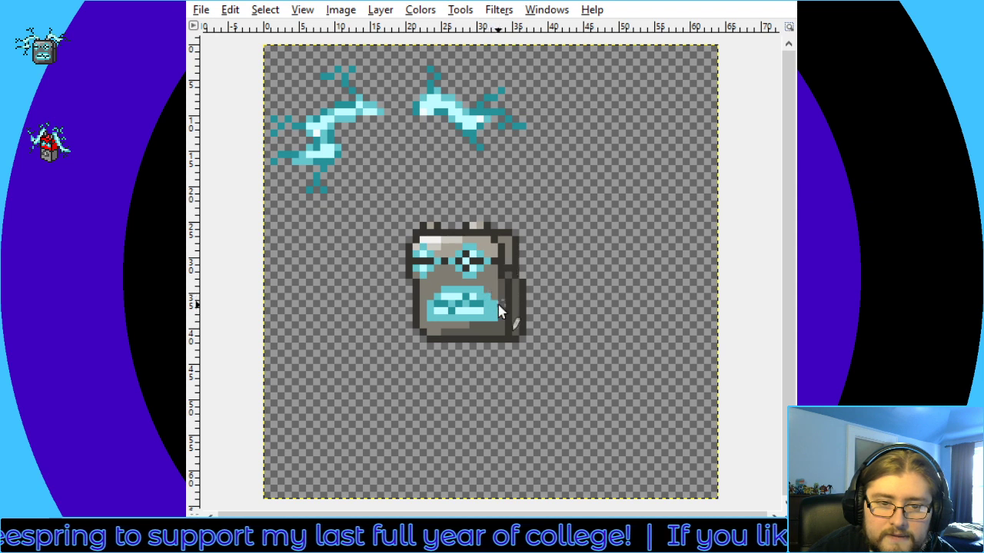
drag(498, 310, 495, 318)
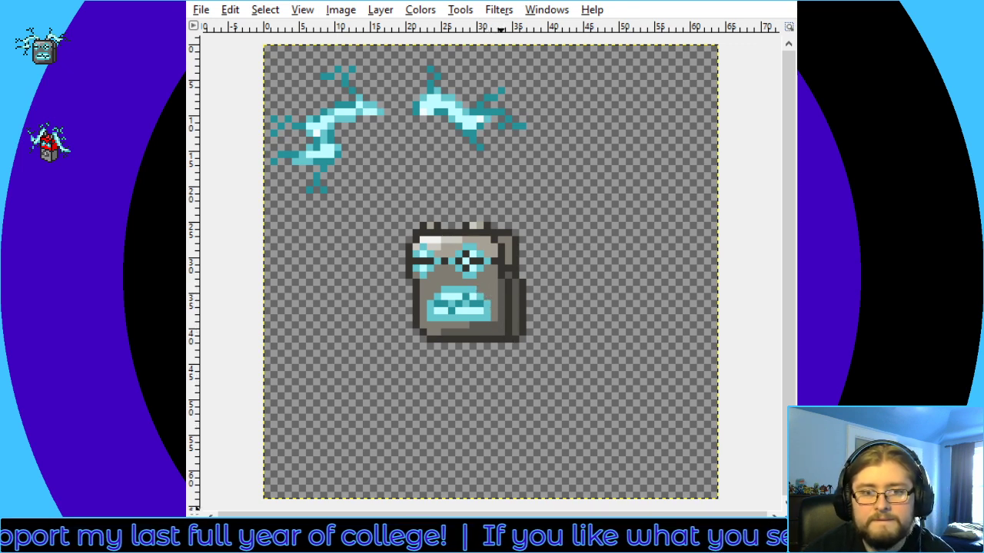
Compare the sprite at reduced and enlarged scale to judge the shifted upper half and the reshaped mouth
key(minus)
key(minus)
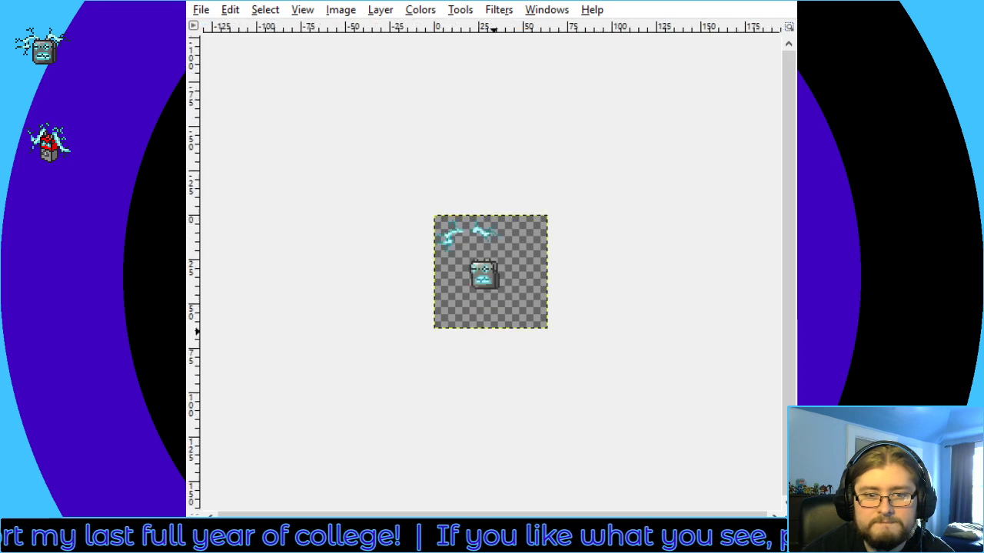
key(plus)
key(plus)
key(minus)
key(minus)
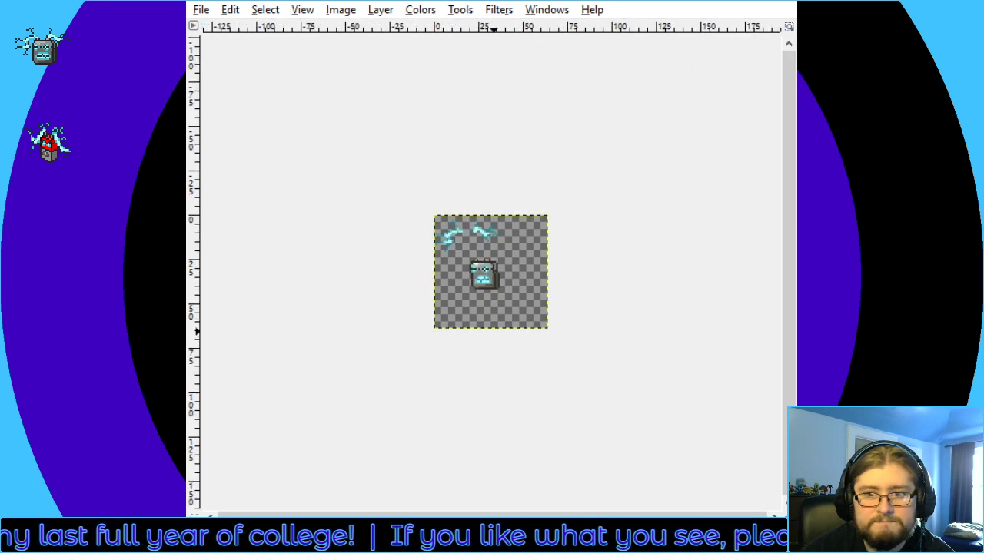
key(plus)
key(plus)
key(minus)
key(minus)
key(plus)
key(plus)
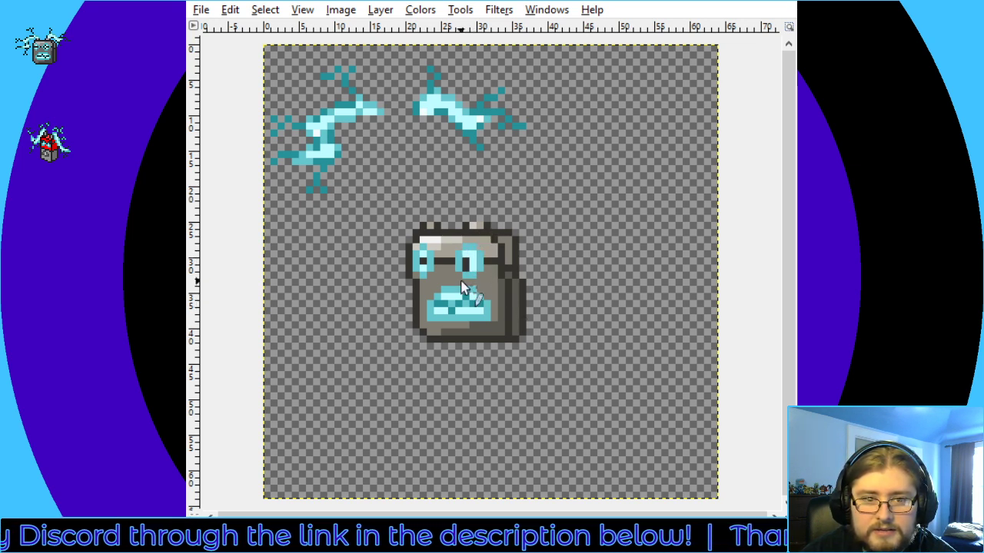
Redraw the pupils of both eyes in dark teal with the Pencil and check them at reduced scale
click(425, 262)
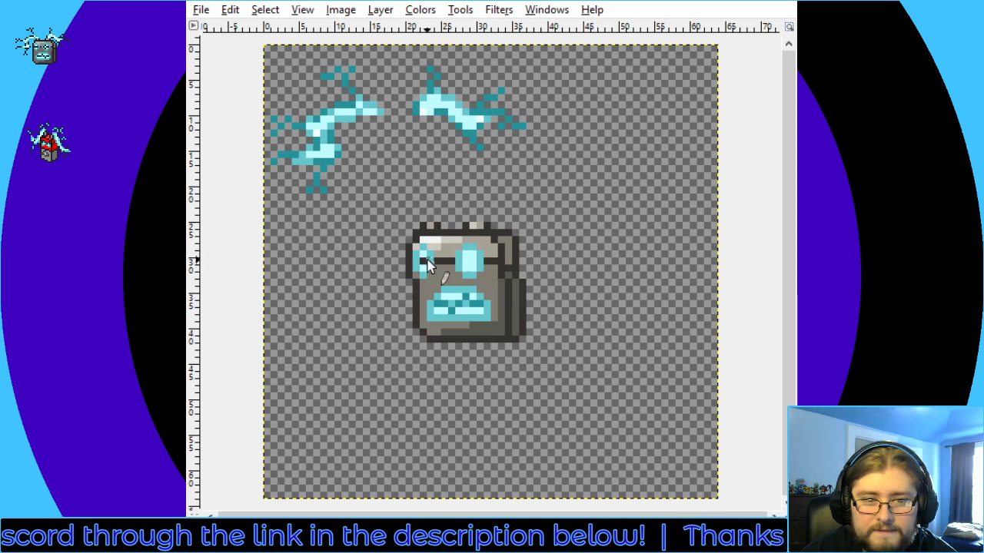
click(469, 265)
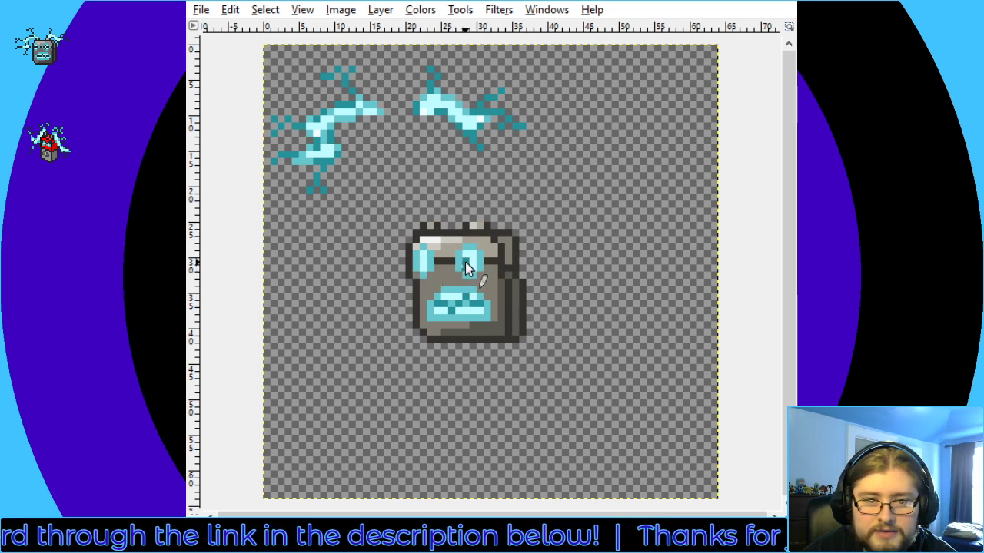
click(466, 265)
click(425, 261)
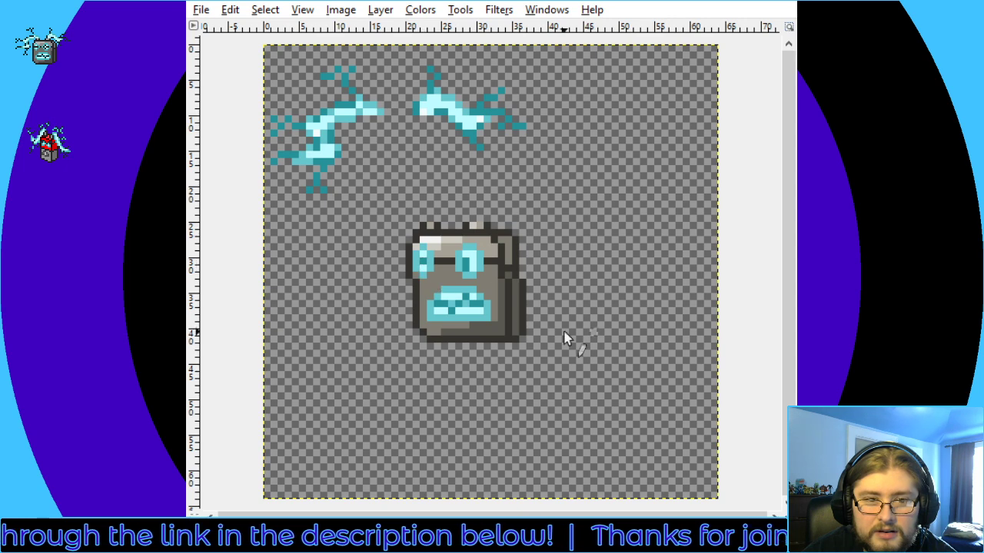
click(423, 265)
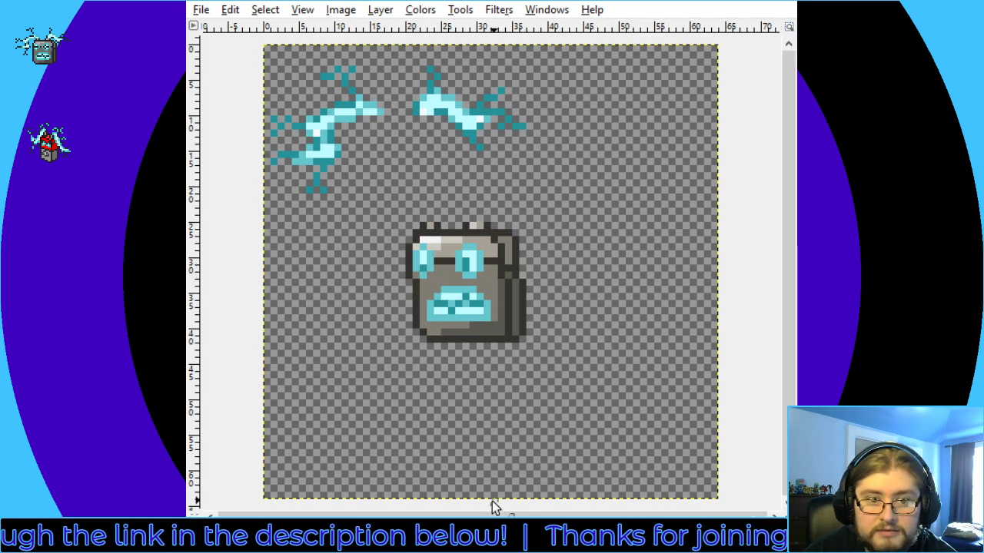
key(2)
key(4)
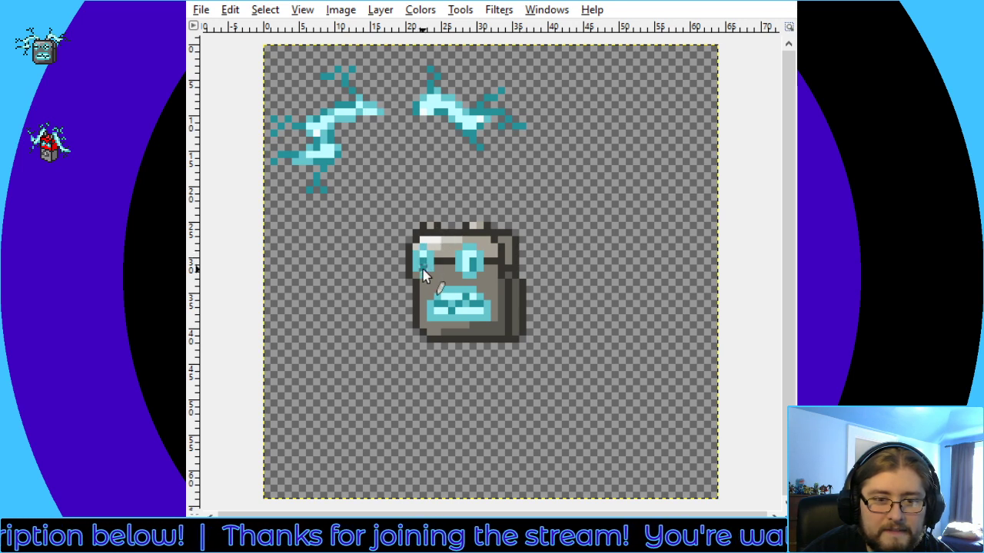
key(2)
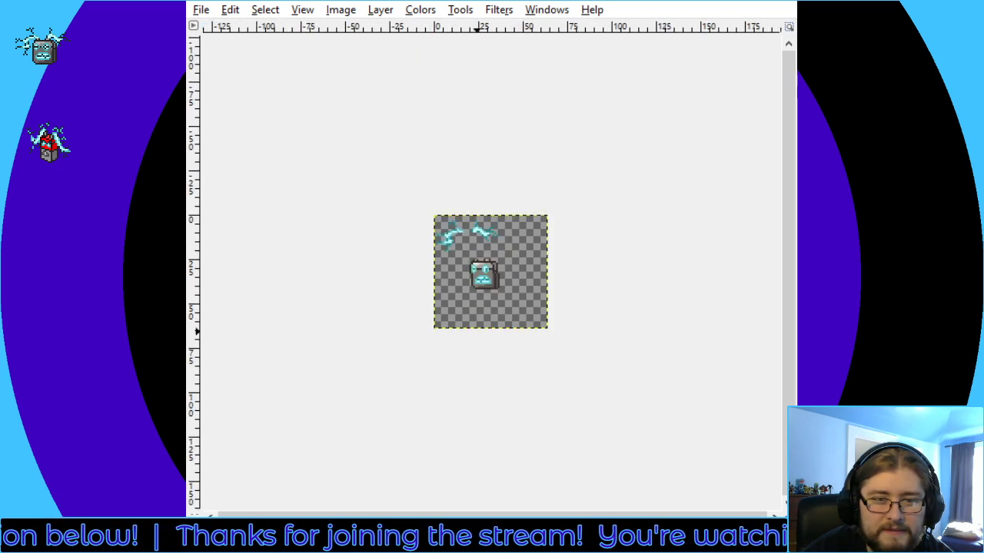
key(3)
key(4)
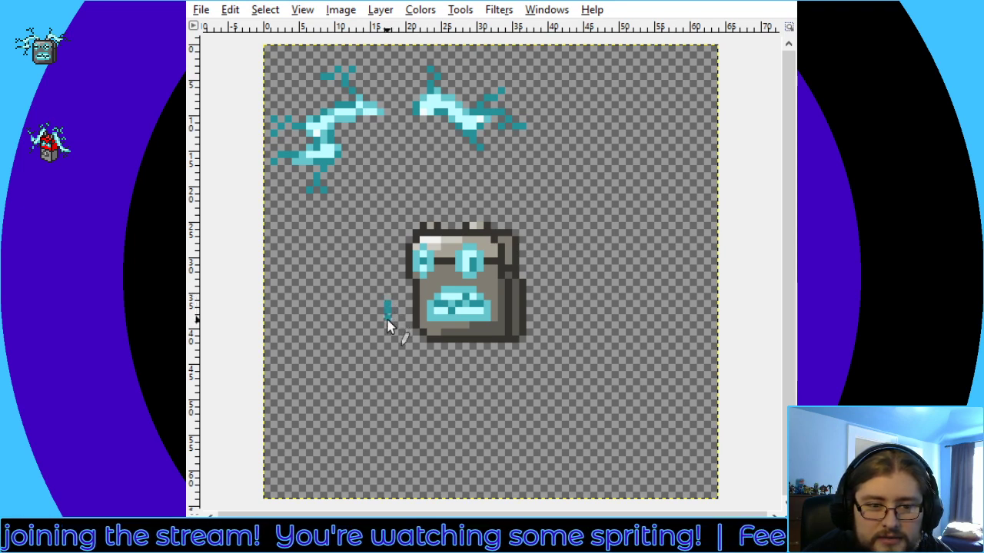
Draw a small spark beside the box's left edge, shift it one pixel up, and recolor it pale cyan and white
mouse_move(387, 307)
mouse_down()
mouse_move(400, 319)
mouse_move(394, 307)
mouse_up()
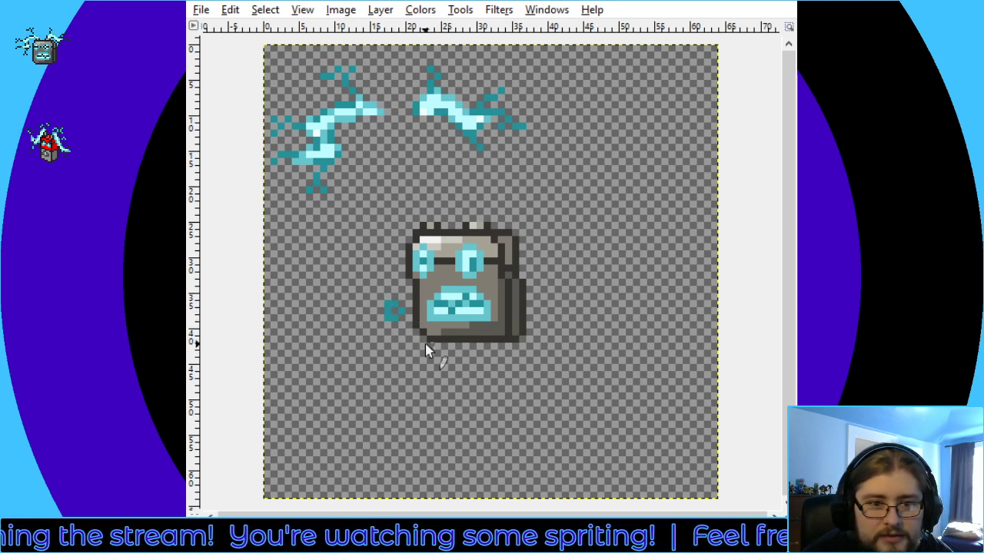
key(r)
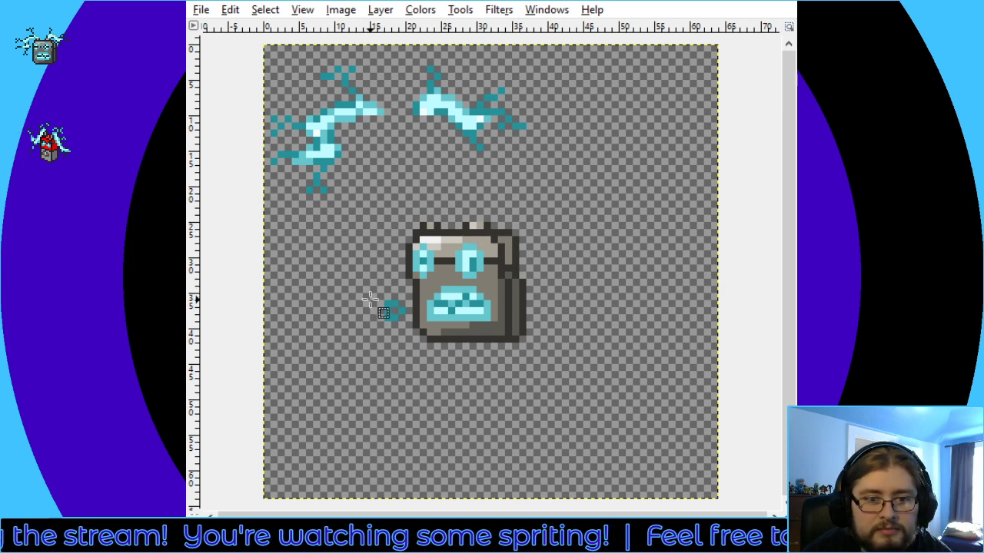
drag(372, 290, 412, 312)
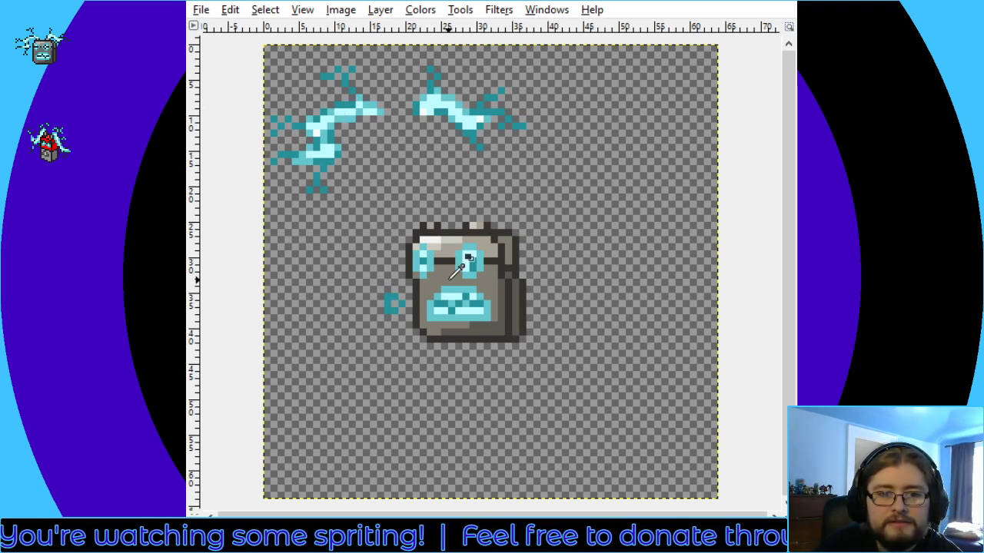
key(o)
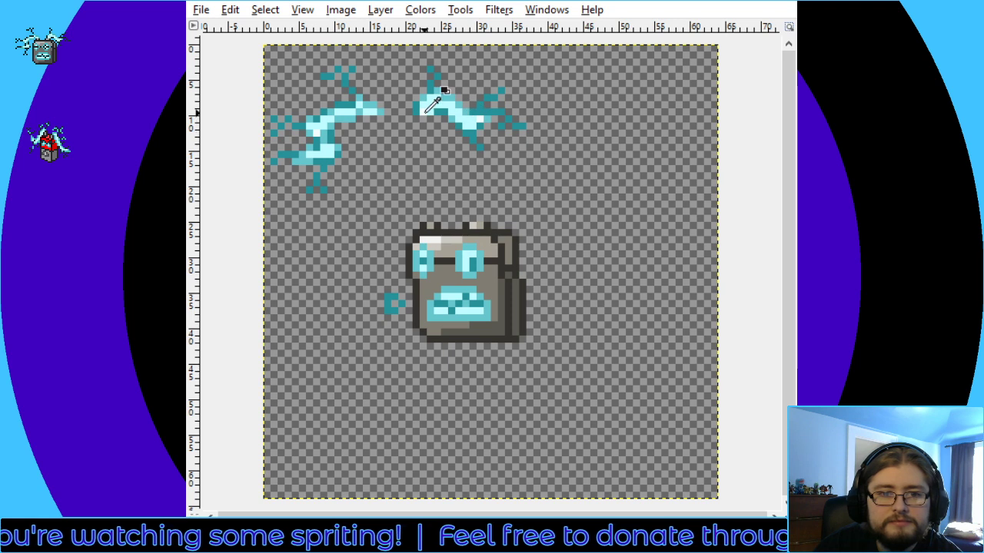
click(396, 304)
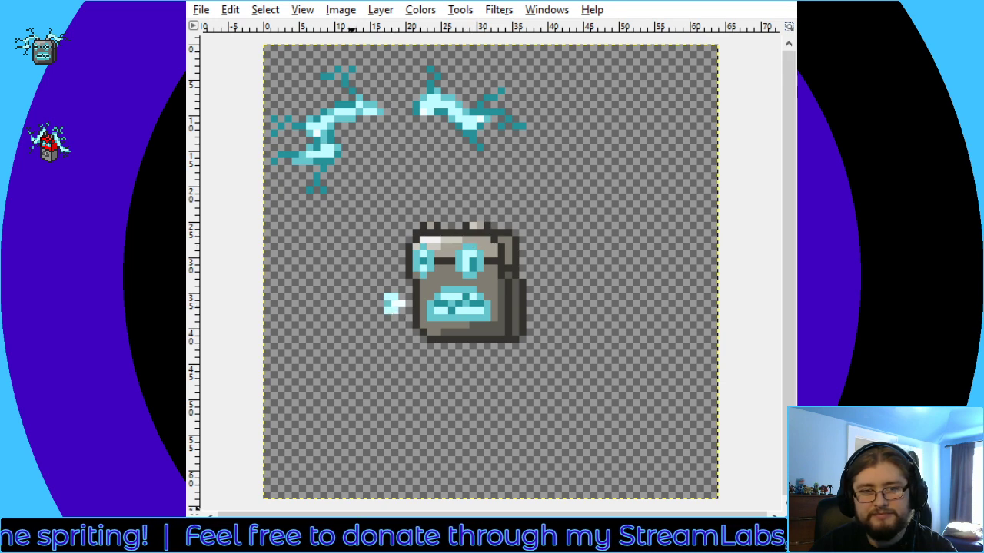
key(minus)
key(plus)
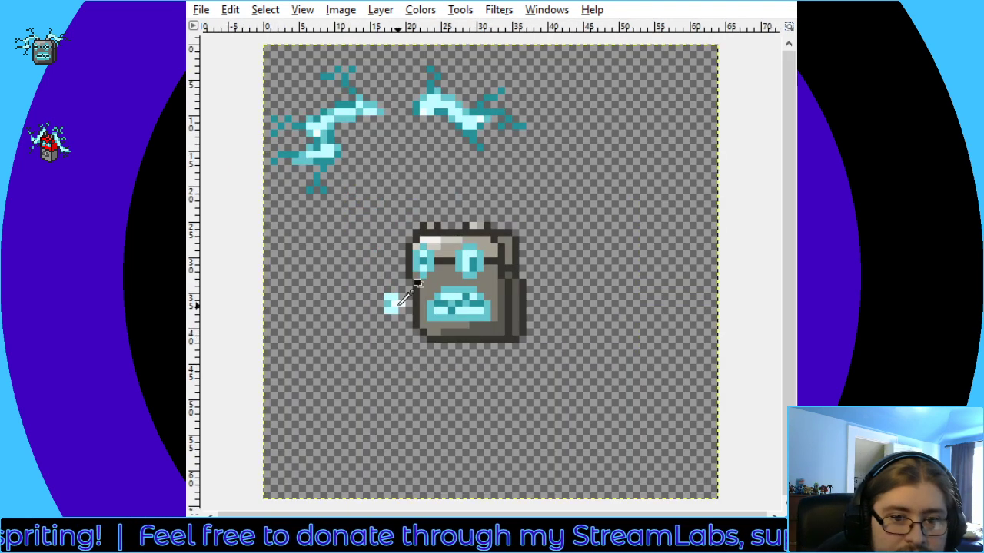
click(372, 290)
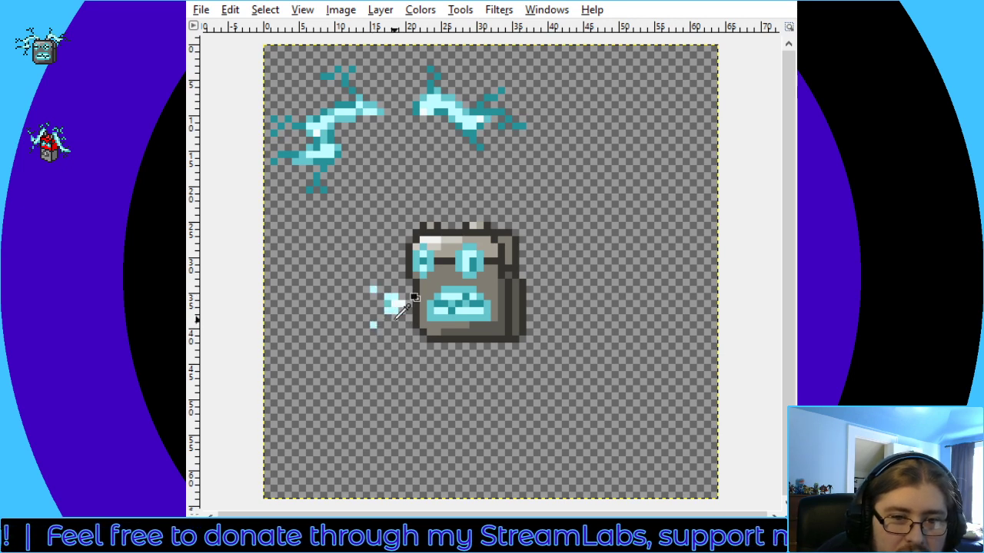
key(ctrl+z)
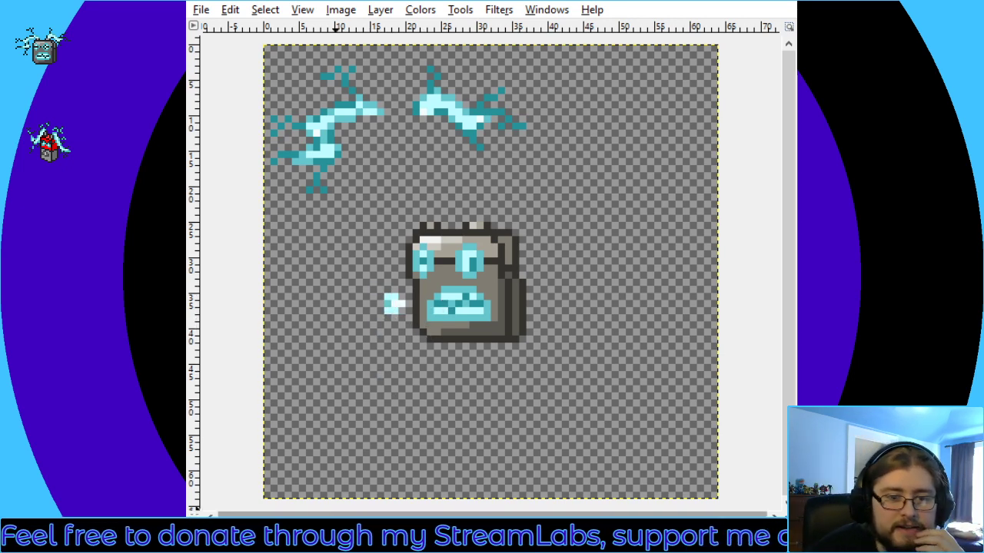
Compare the sprite at reduced and enlarged scale to judge the spark and the lighter grey shading on the box's front
key(2)
key(4)
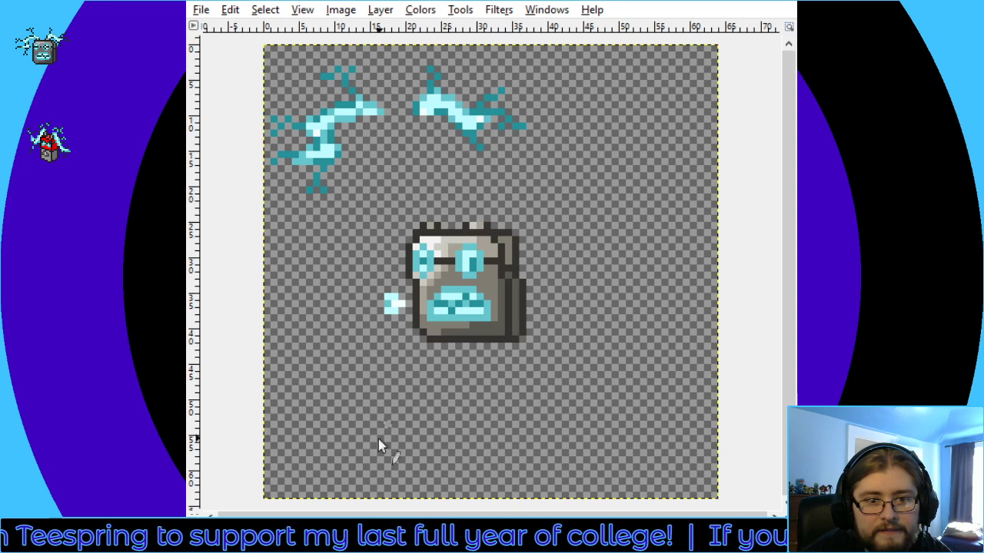
key(minus)
key(plus)
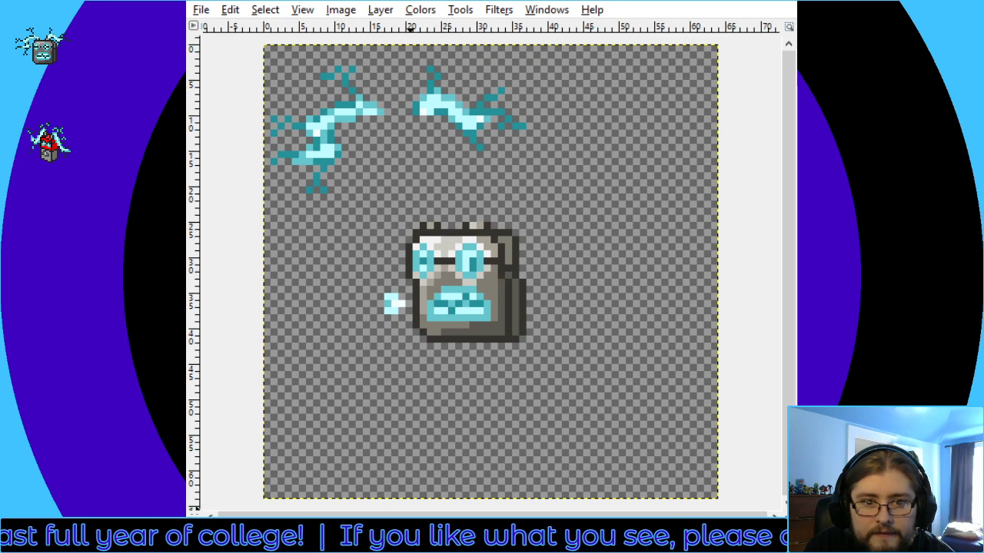
scroll(491, 271, down, 4)
scroll(491, 271, up, 4)
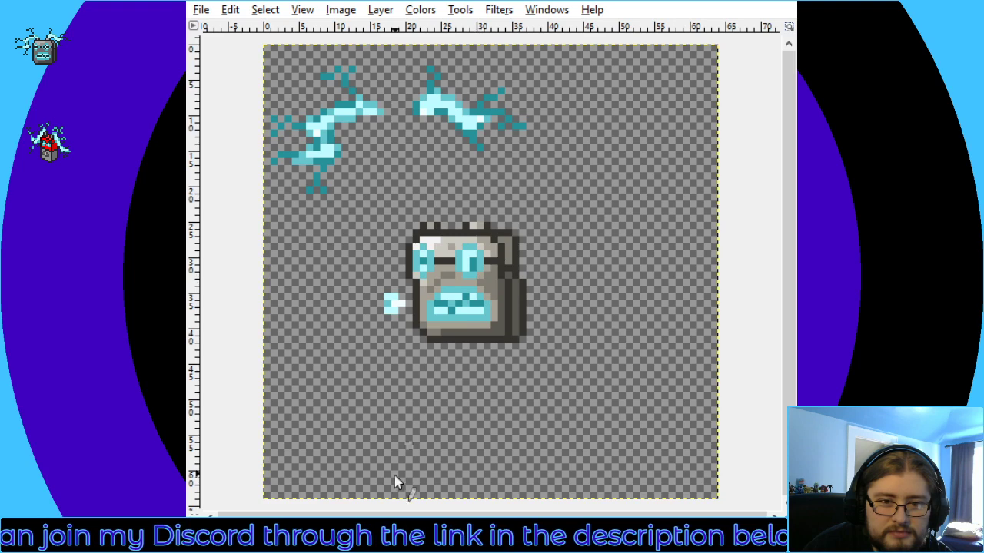
key(minus)
key(minus)
key(plus)
key(plus)
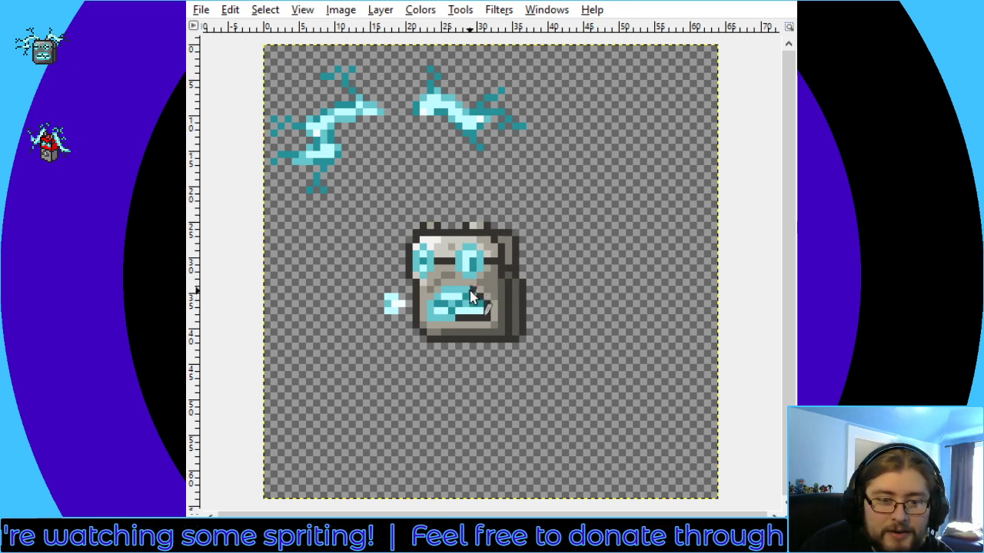
Recolor the mouth's outline from cyan to dark grey and check the face at reduced scale
mouse_move(449, 296)
mouse_down()
mouse_move(432, 301)
mouse_move(473, 338)
mouse_up()
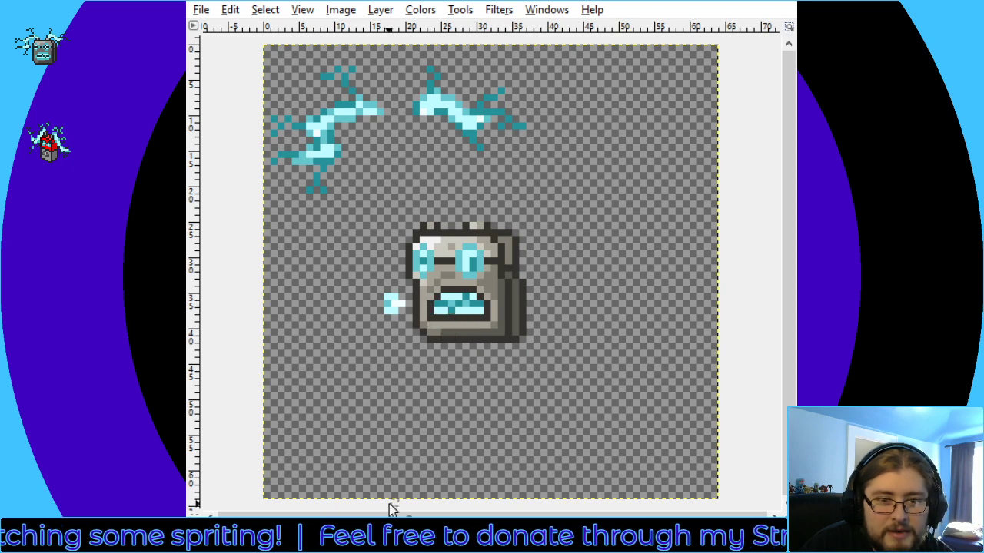
key(1)
key(4)
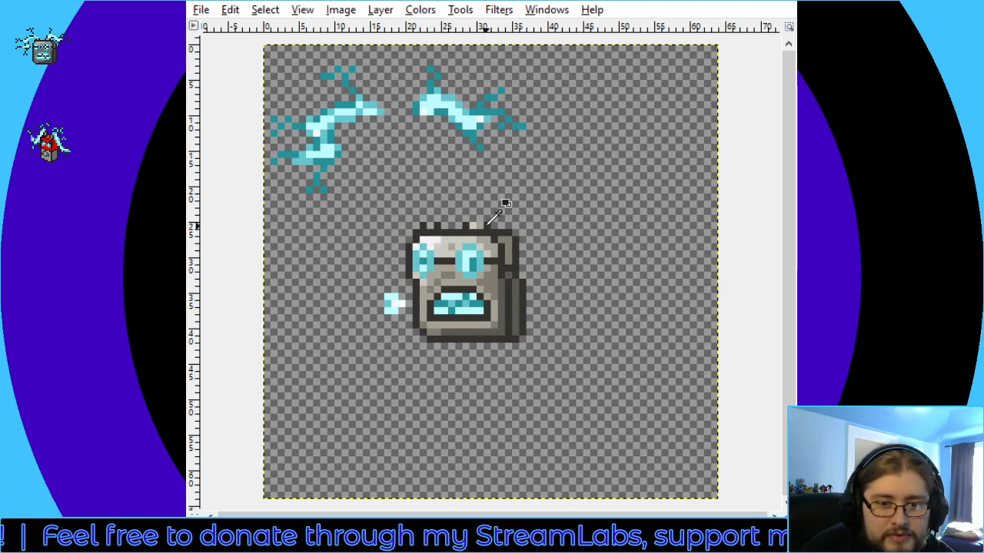
Lighten the outline along the box's top and left edges to mid grey and brighten the terminals to near white
drag(430, 231, 476, 229)
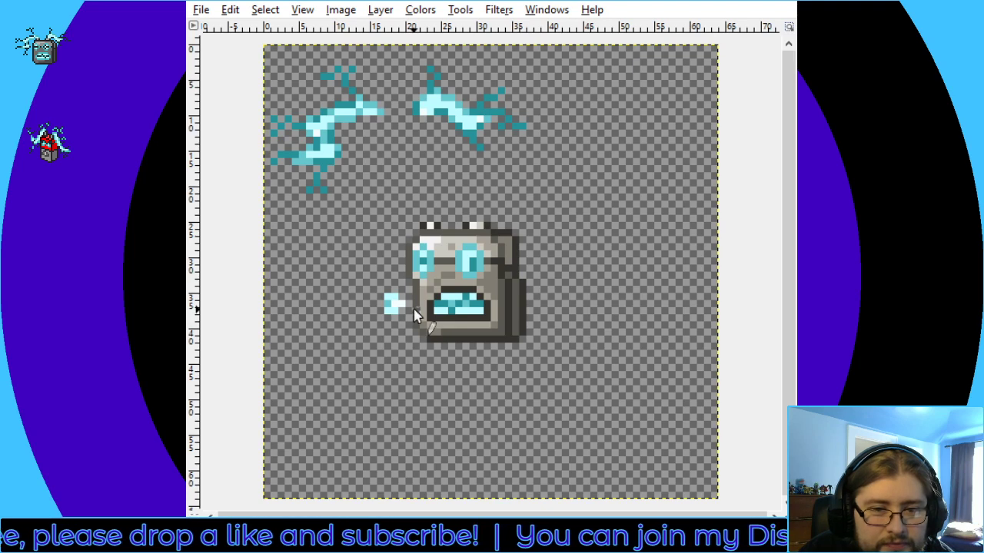
key(1)
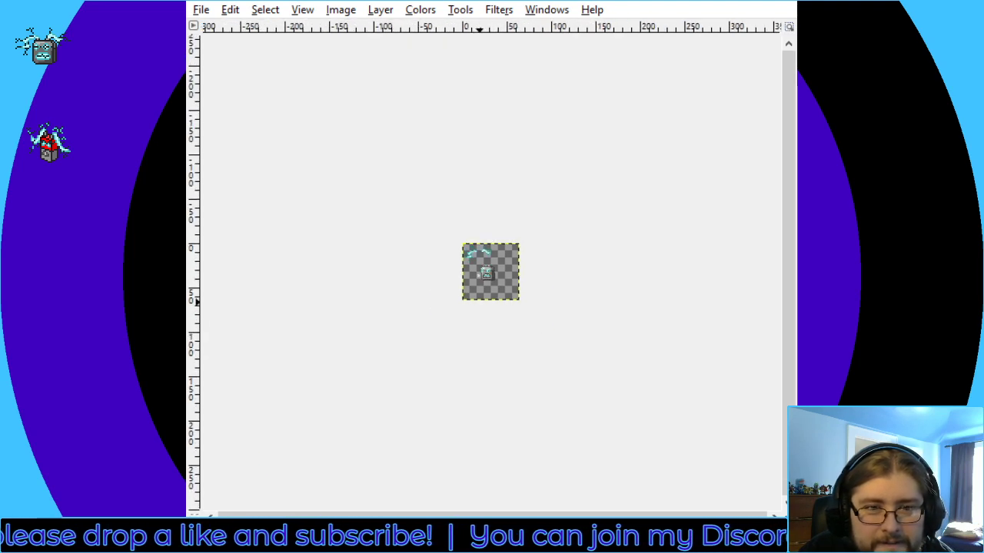
key(3)
key(4)
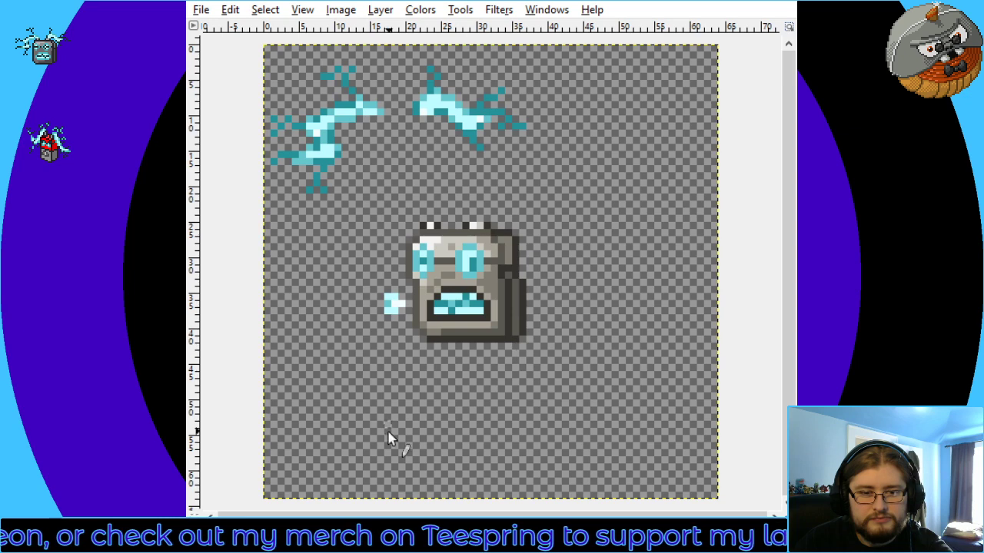
Examine the sprite at several zoom levels to judge the lightened outline, the terminals and the dark mouth
scroll(391, 438, down, 4)
scroll(357, 365, up, 4)
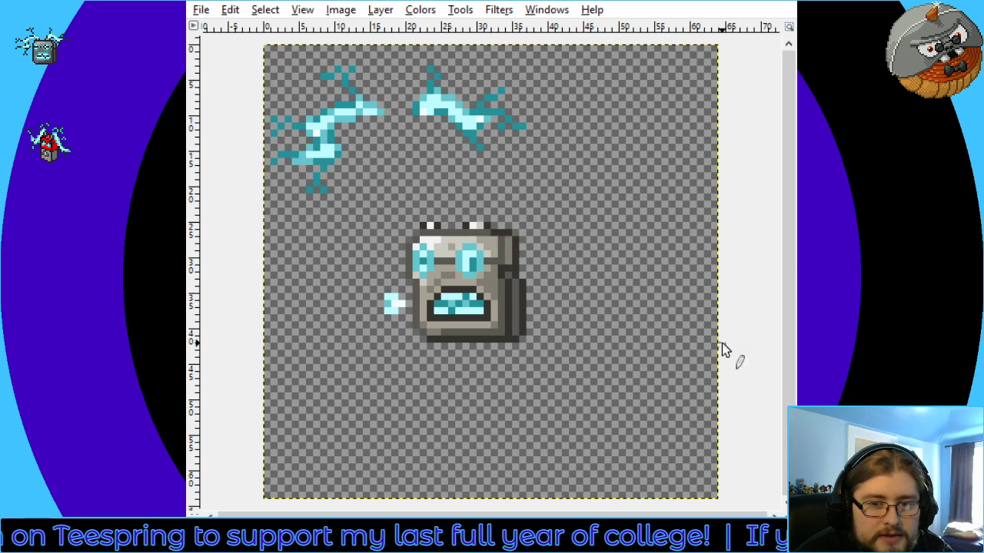
key(2)
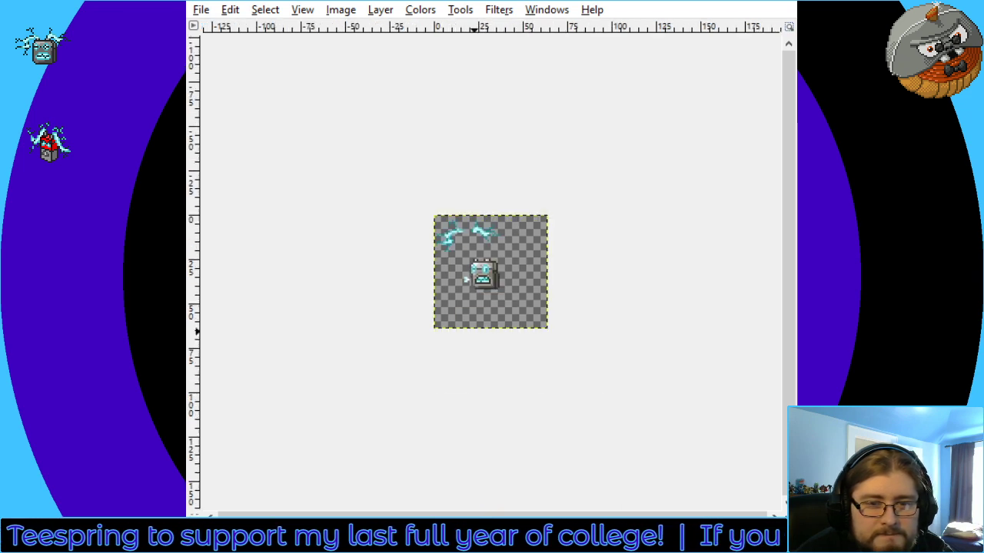
key(4)
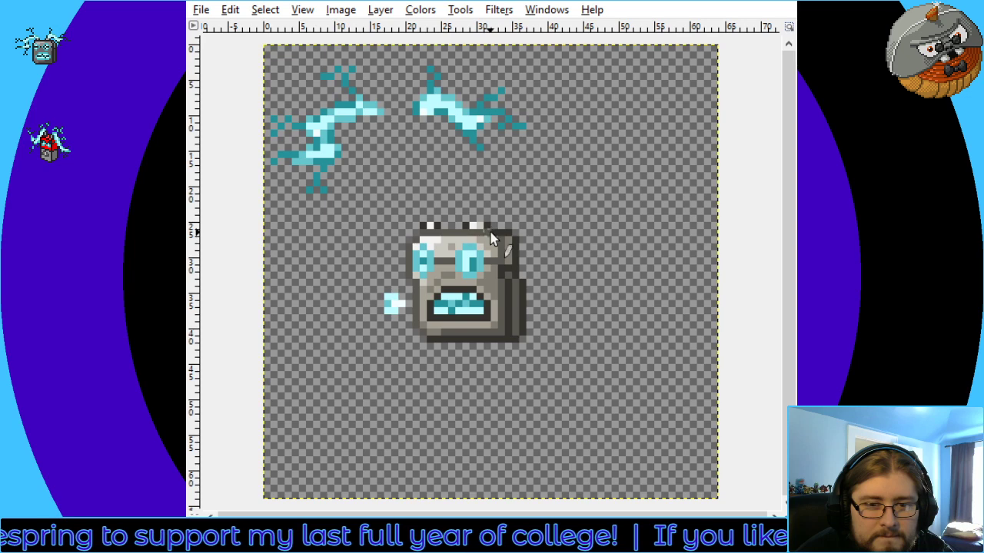
key(3)
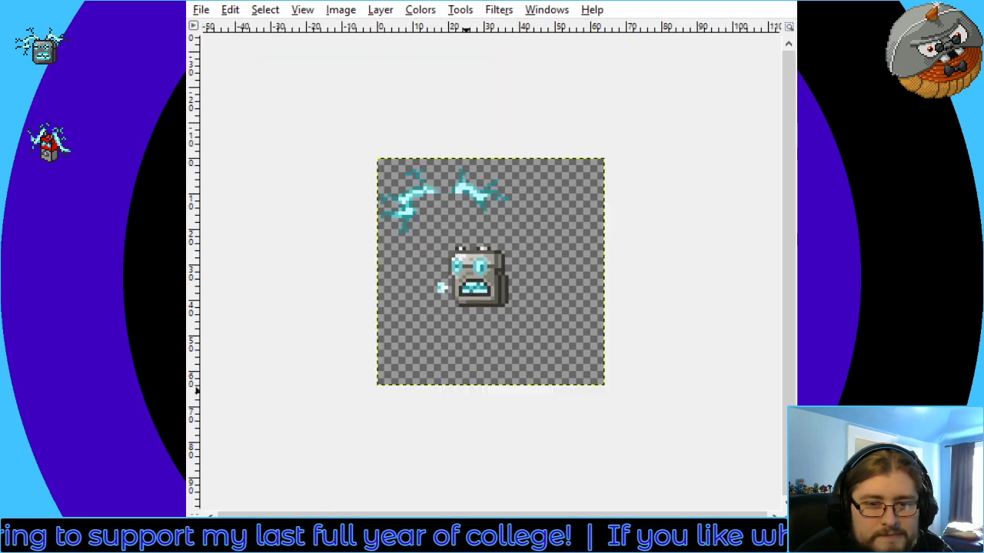
key(4)
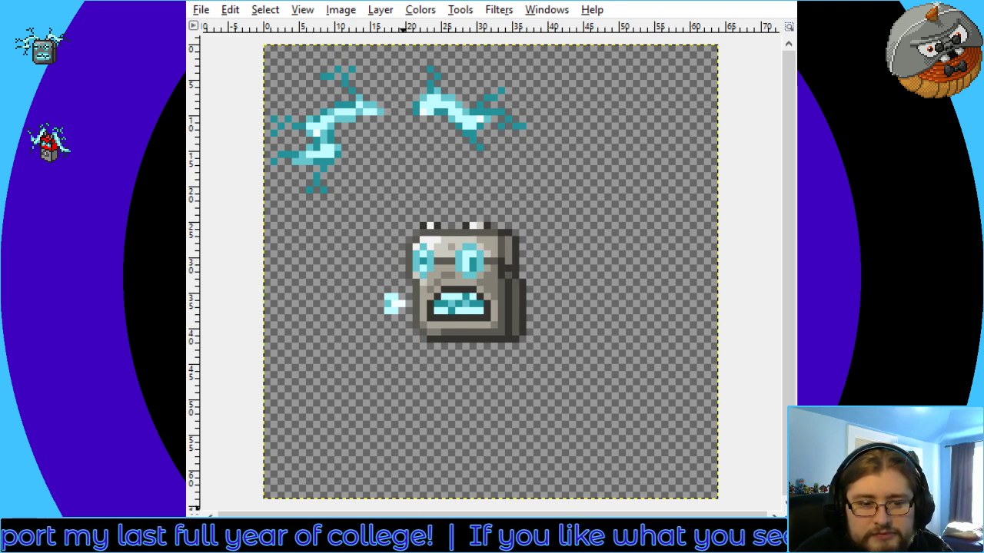
key(minus)
key(minus)
key(minus)
key(minus)
key(minus)
key(shift+ctrl+j)
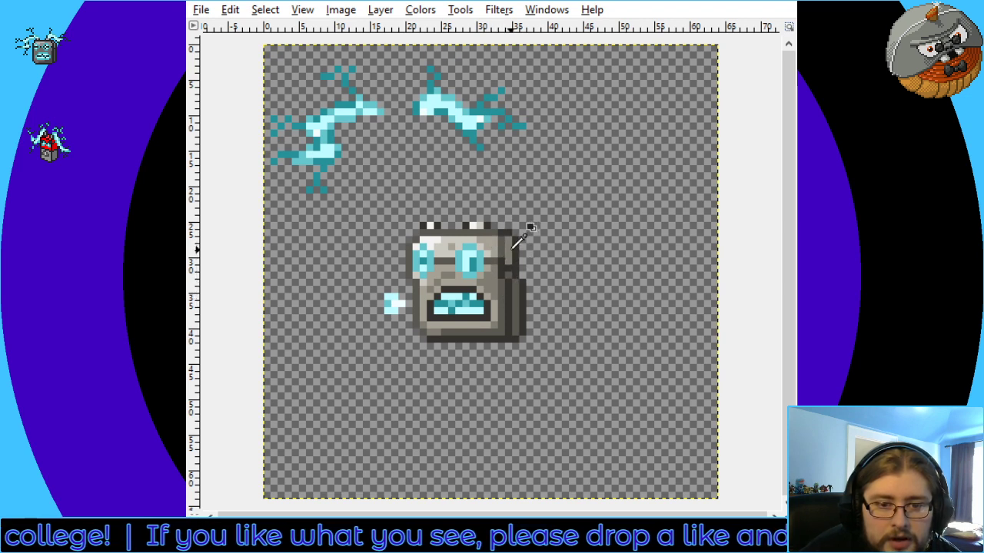
Touch up the grey shading along the right edge of the box's front, above and below the seam
drag(498, 246, 497, 253)
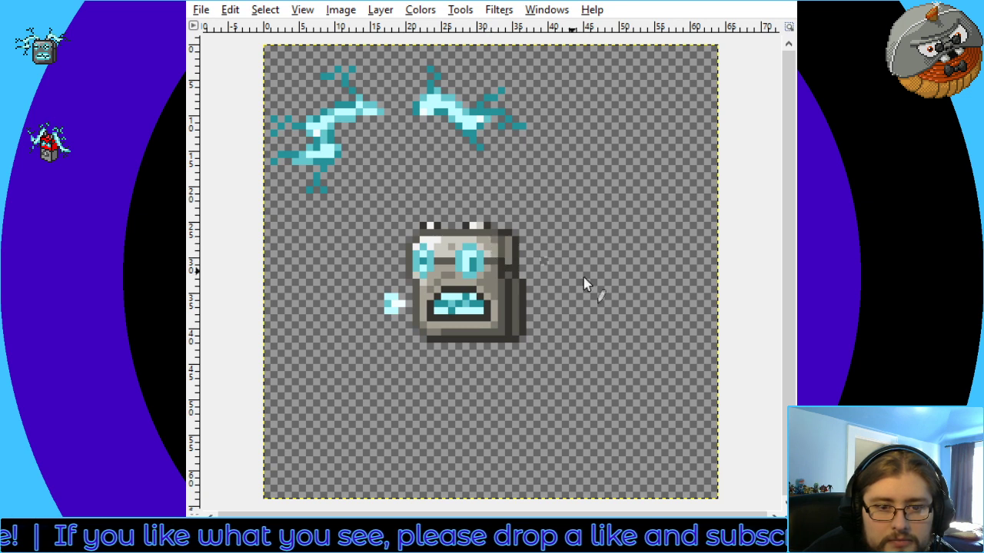
mouse_move(496, 289)
mouse_down()
mouse_move(506, 307)
mouse_move(498, 330)
mouse_up()
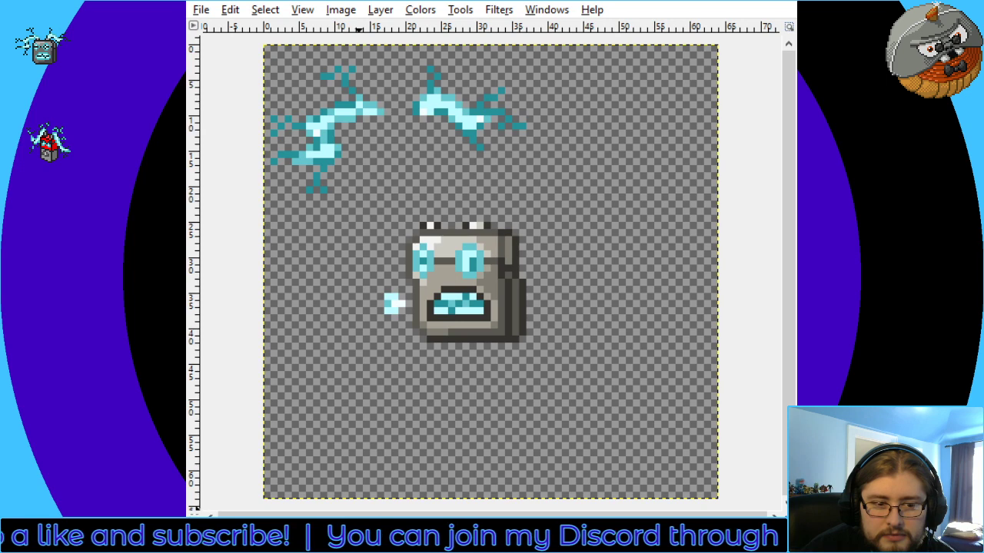
scroll(458, 332, down, 4)
scroll(401, 288, up, 4)
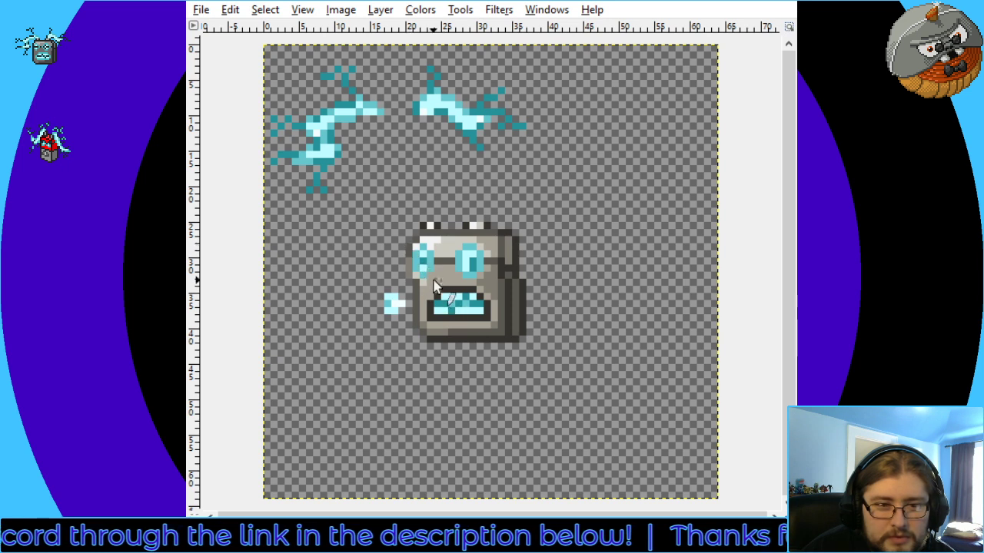
Lighten the outline around the box's upper-left corner to pale grey and try a very pale cyan fill behind the sprite
mouse_move(453, 226)
mouse_down()
mouse_move(487, 240)
mouse_move(411, 250)
mouse_up()
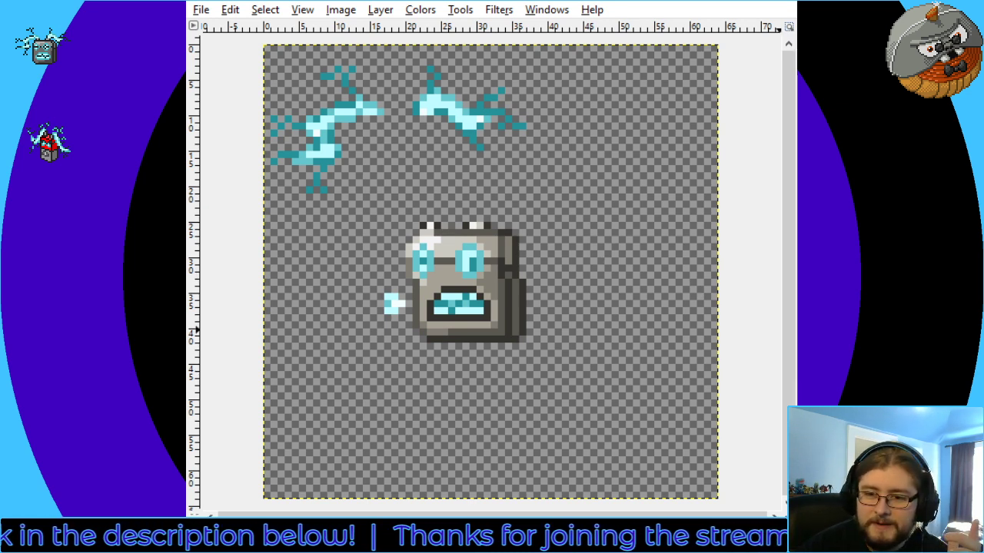
key(ctrl+period)
key(ctrl+z)
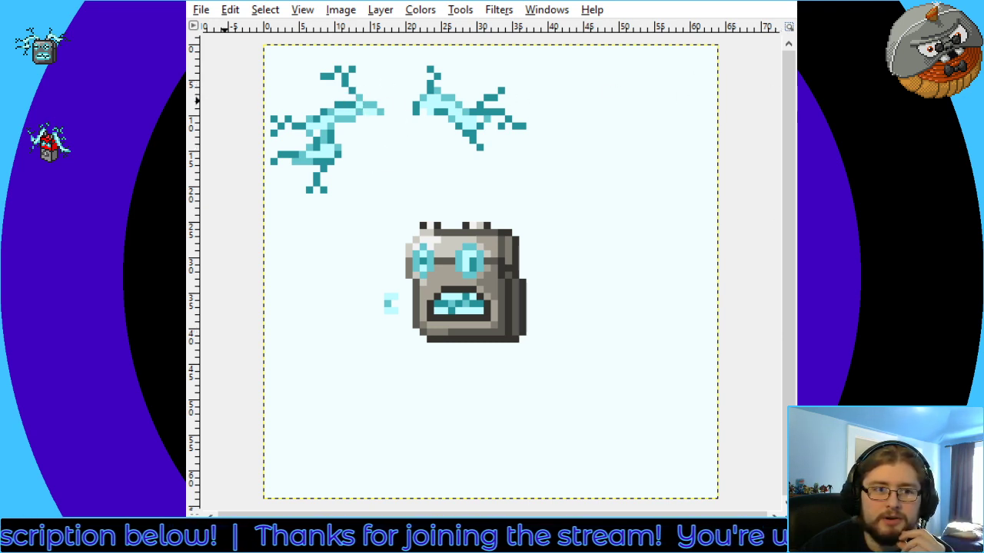
Try a dark teal fill as the backdrop behind the sprite in place of the pale cyan
click(655, 220)
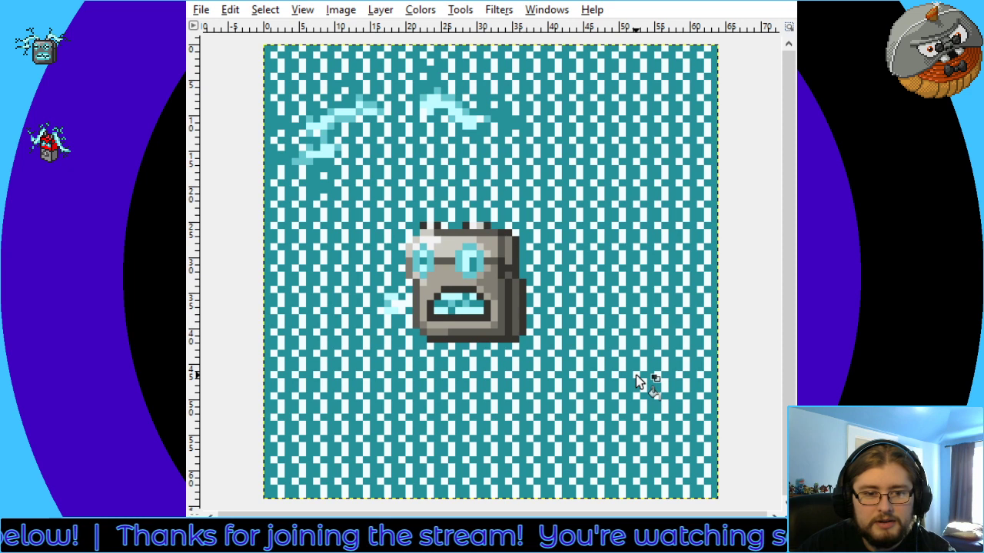
key(ctrl+z)
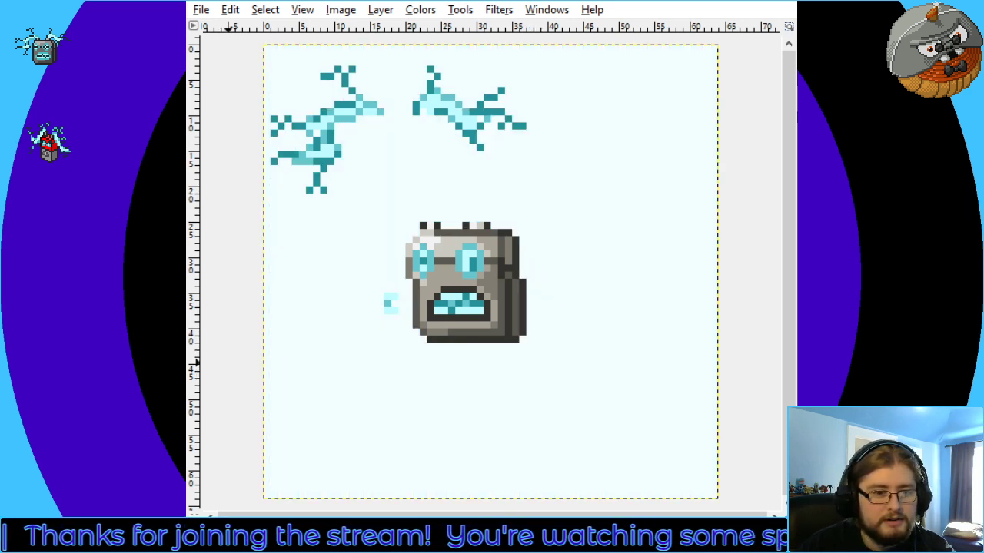
click(627, 375)
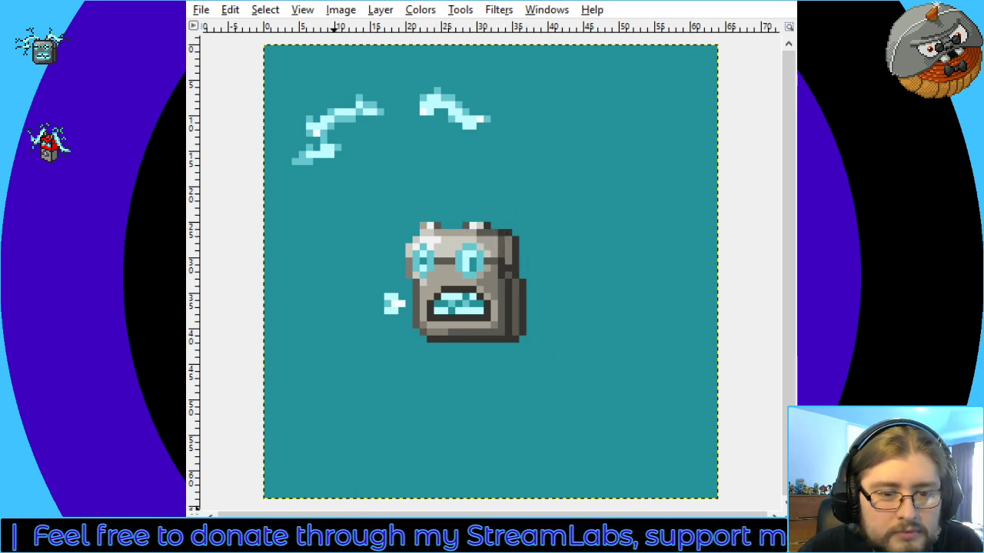
Dither pale grey highlight pixels across the top of the box's face, above and between the eyes
scroll(490, 271, down, 5)
key(shift+ctrl+j)
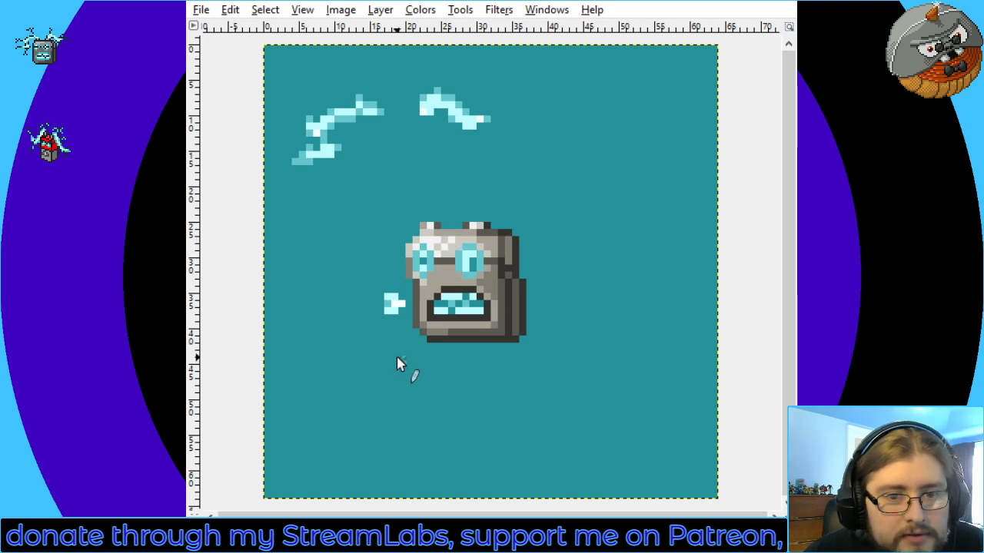
key(o)
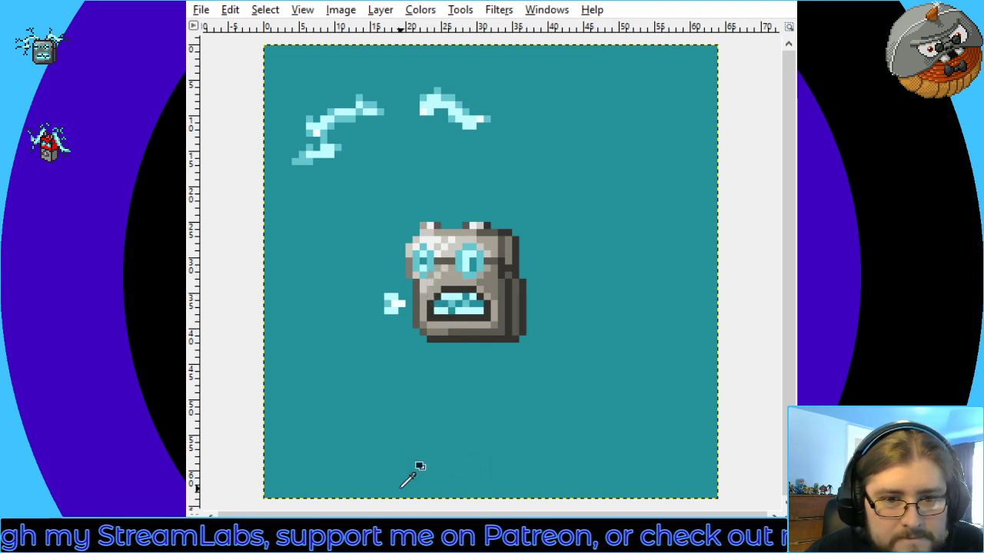
key(1)
key(shift+ctrl+j)
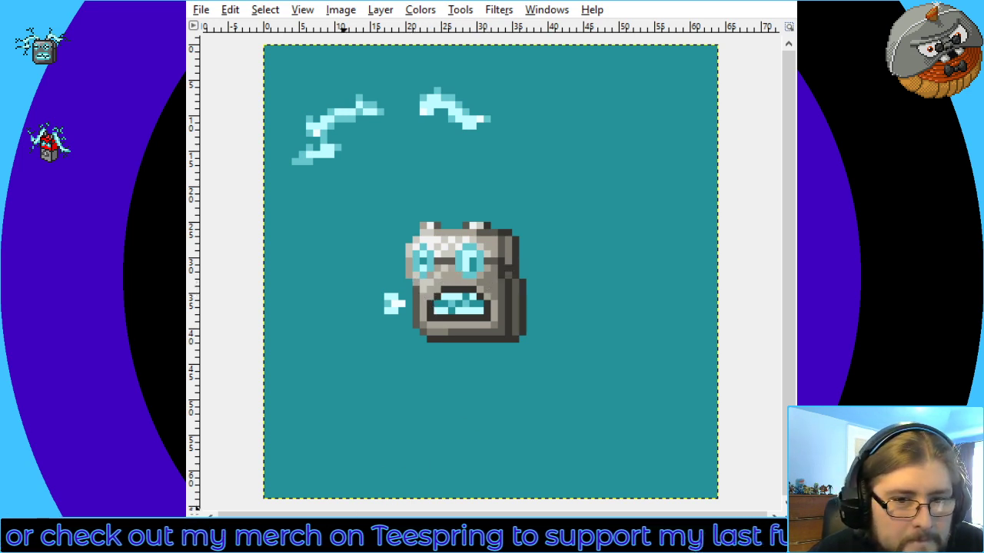
scroll(439, 291, down, 3)
scroll(439, 290, up, 3)
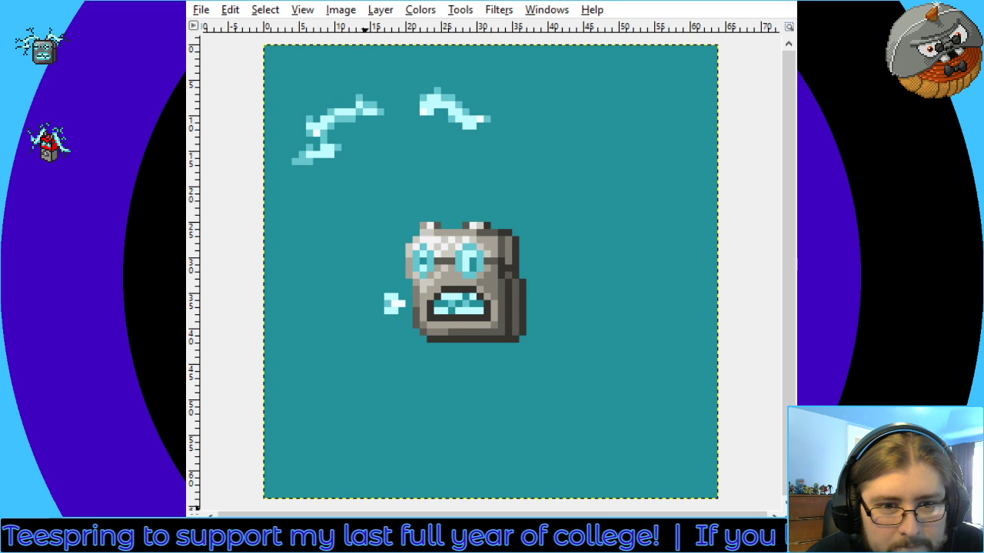
Lighten the seam between the eyes to mid grey and extend the dithered shading beneath the eyes
key(3)
key(2)
key(1)
key(4)
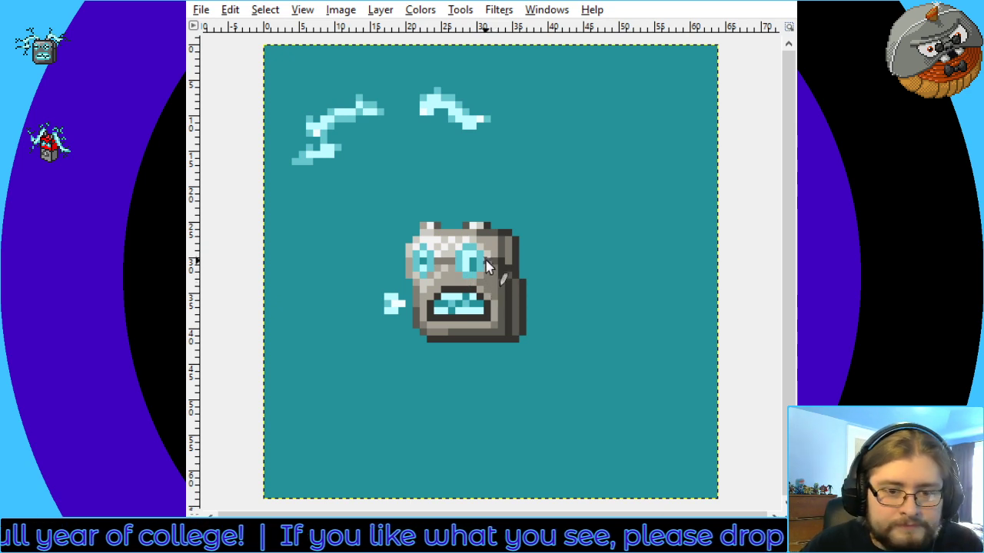
key(minus)
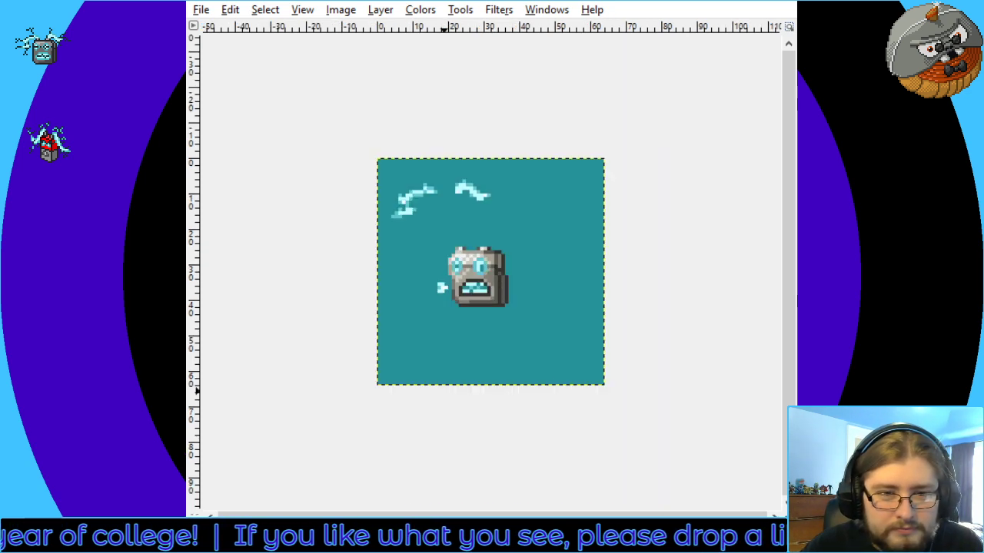
key(minus)
key(minus)
key(plus)
key(plus)
key(plus)
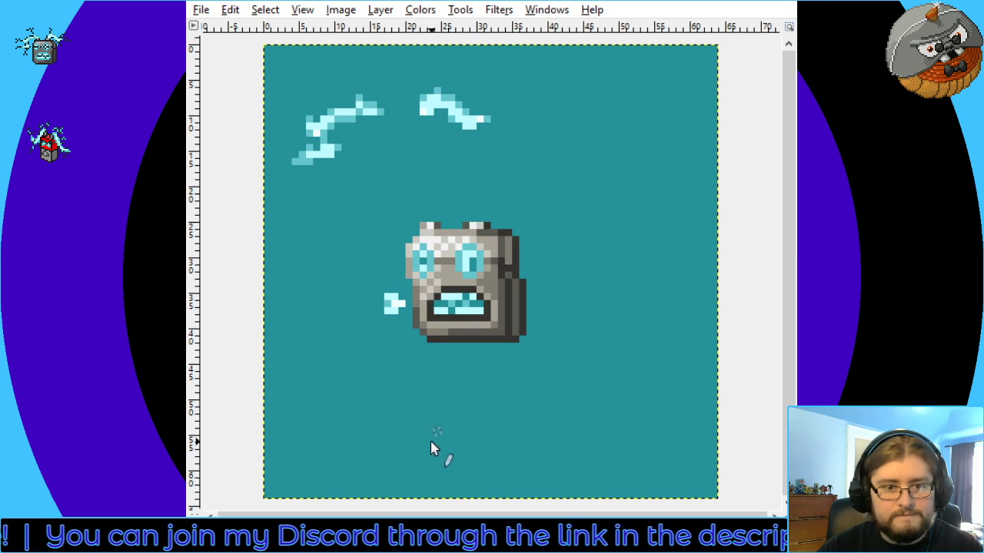
Fill out the grey dithering in the band between the eyes and the mouth
key(minus)
key(minus)
key(plus)
key(plus)
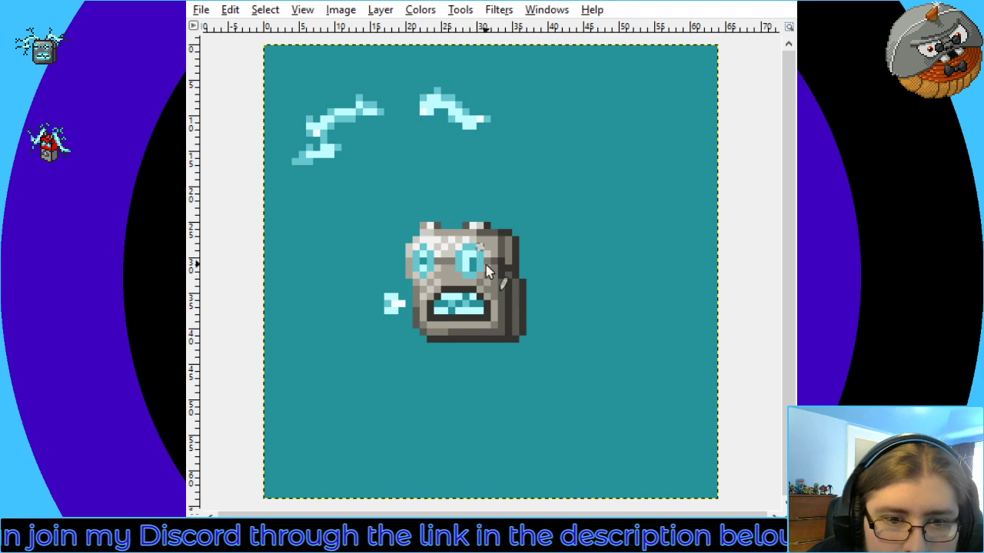
key(minus)
key(minus)
key(minus)
key(plus)
key(plus)
key(plus)
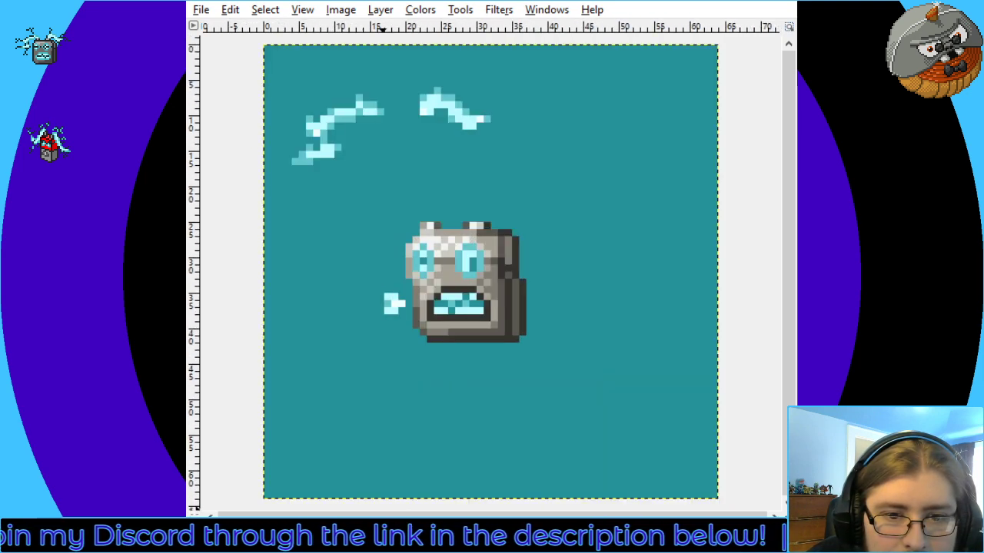
Lighten the mouth's upper and left outline to softer greys, keeping the lower-right part dark
key(minus)
key(plus)
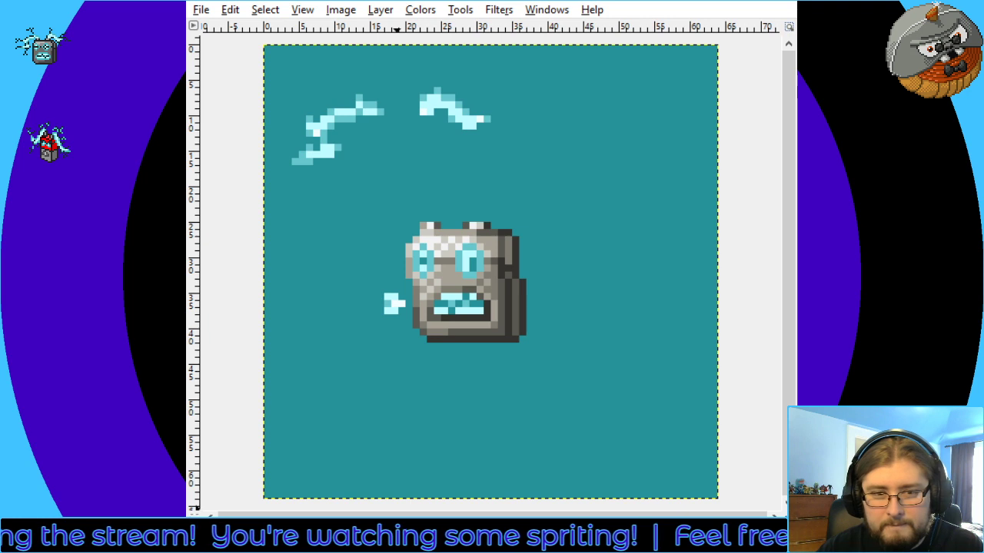
scroll(396, 469, down, 4)
scroll(467, 332, up, 2)
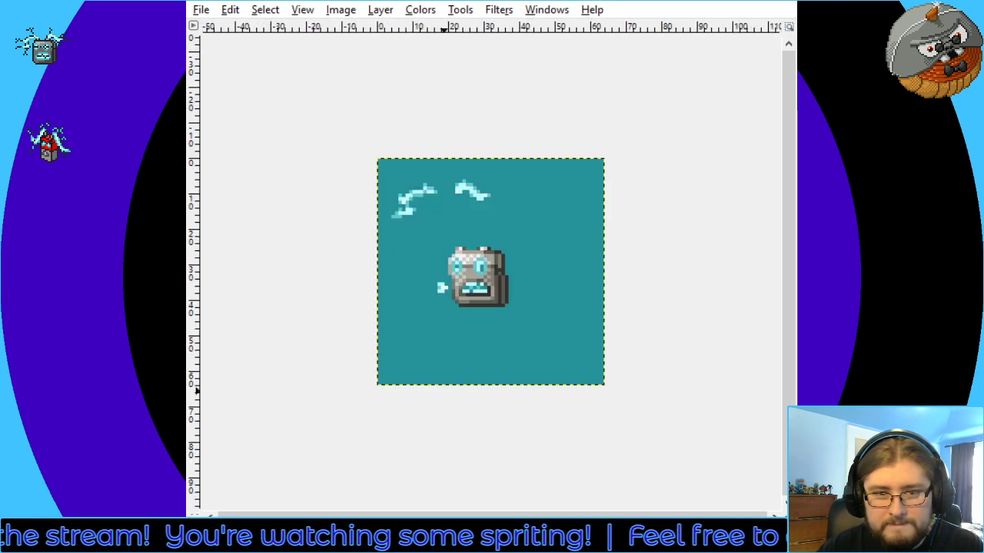
scroll(467, 331, down, 2)
scroll(443, 390, up, 1)
scroll(505, 272, up, 1)
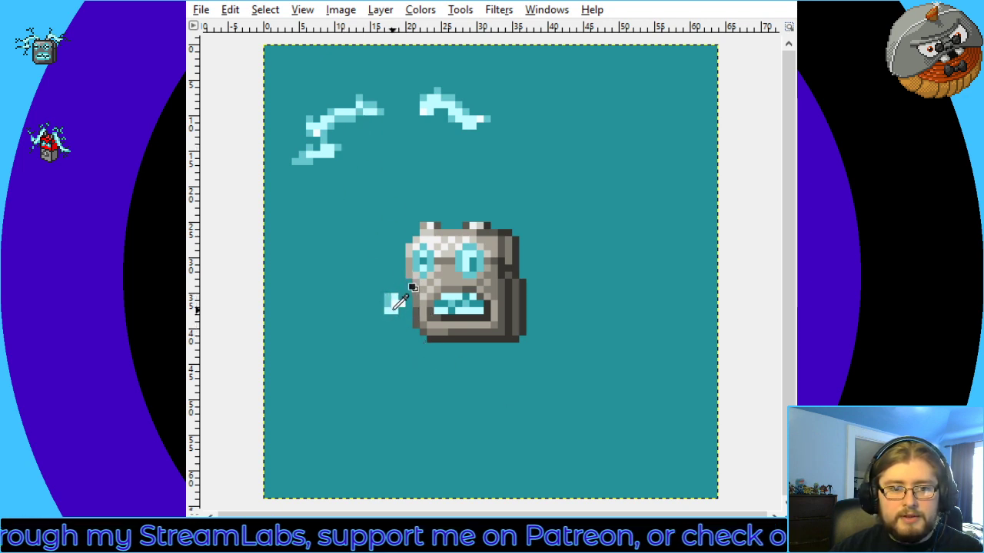
Add loose cyan pixels above and to the left of the small spark beside the box
click(378, 287)
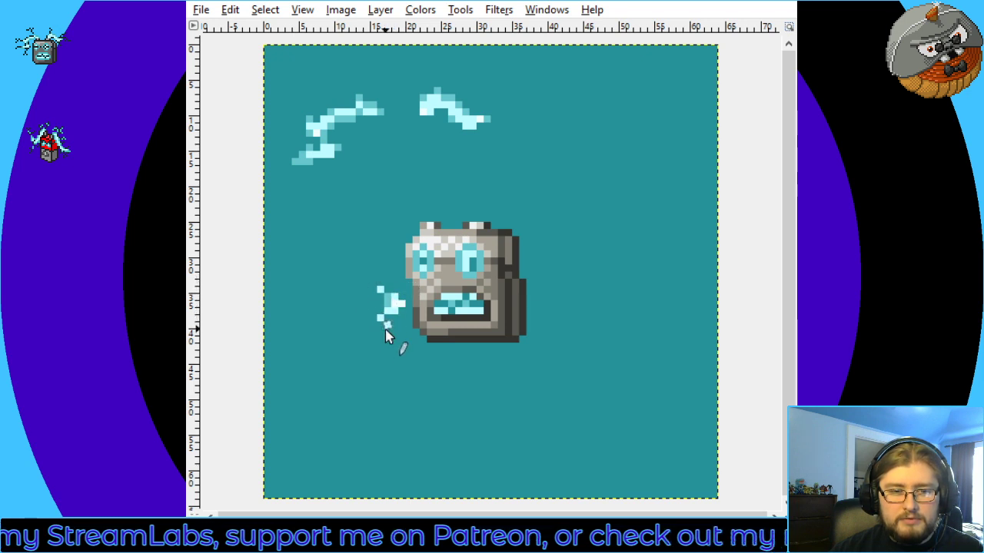
click(372, 304)
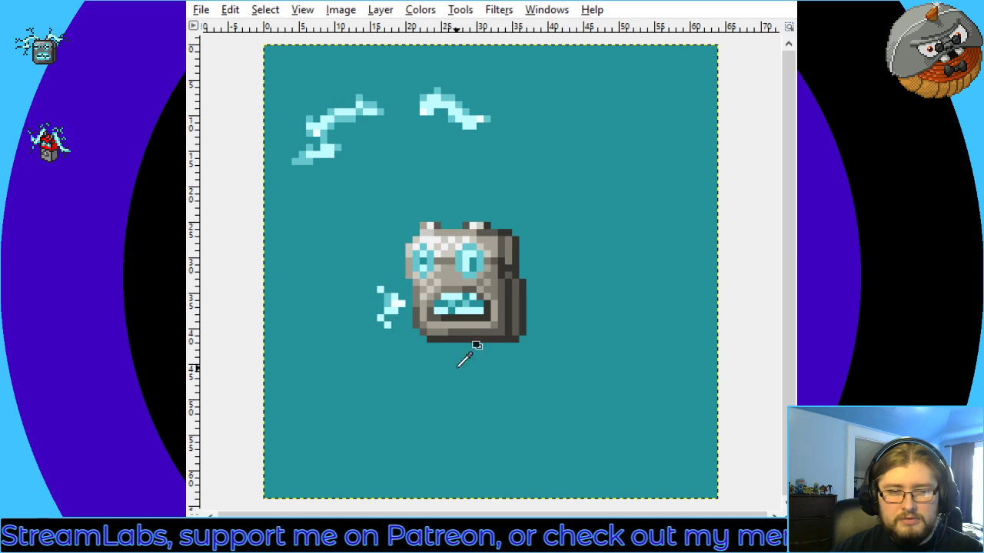
key(ctrl+z)
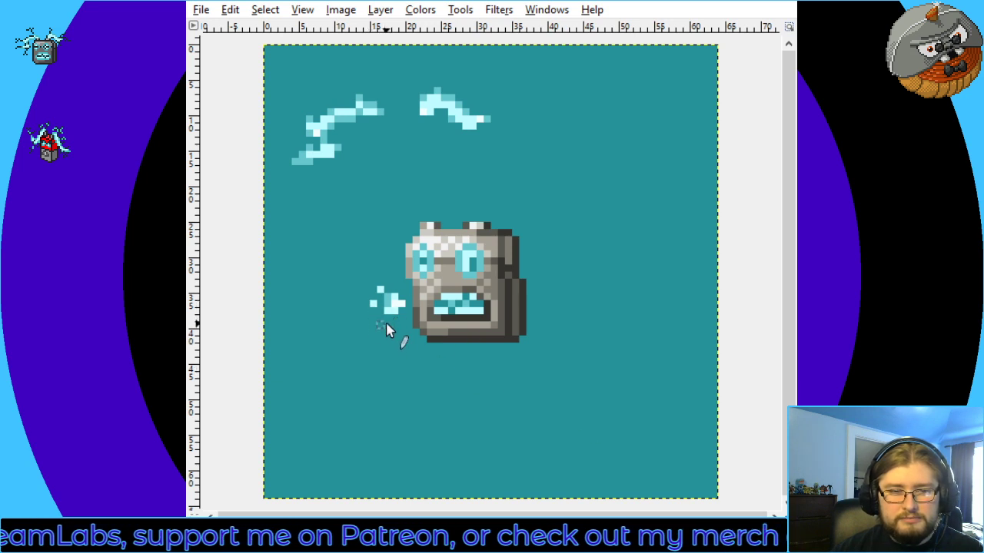
key(2)
key(1)
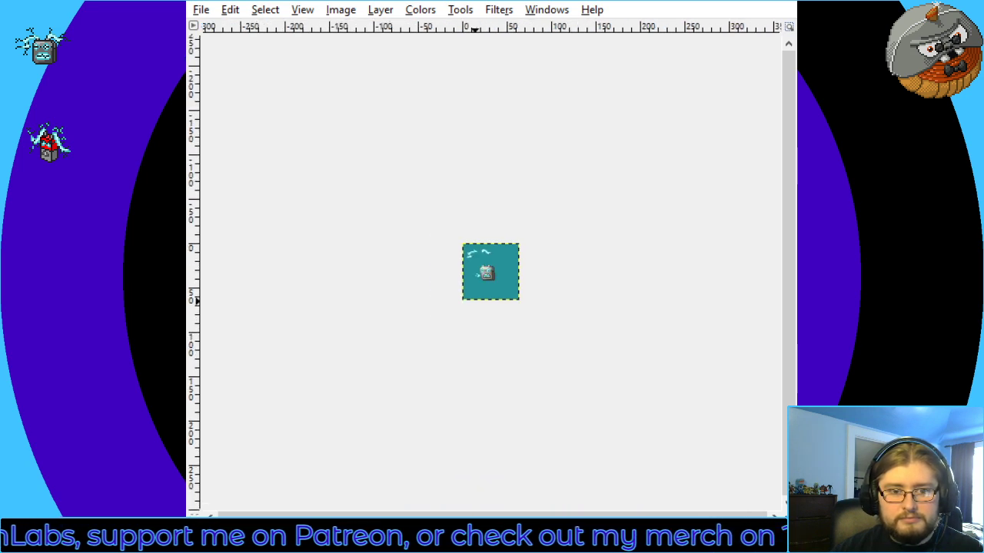
key(4)
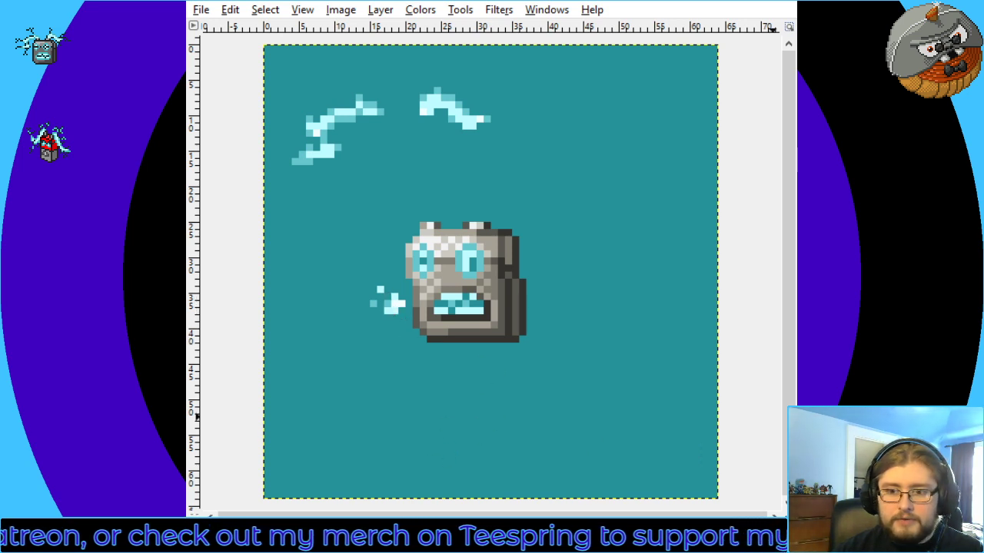
Remove the teal backdrop and move both lightning bolts from the canvas's upper area to its lower-right corner
key(ctrl+z)
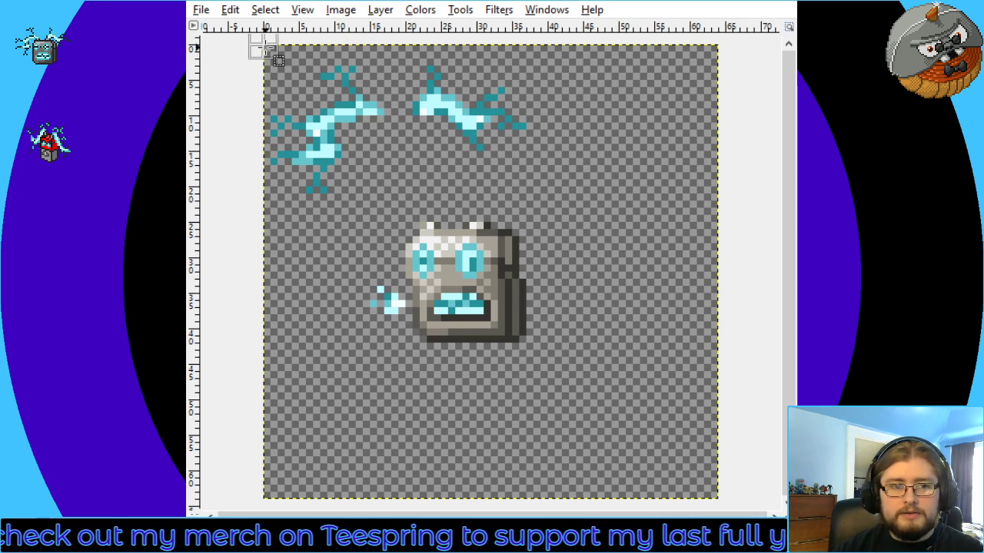
drag(264, 45, 583, 208)
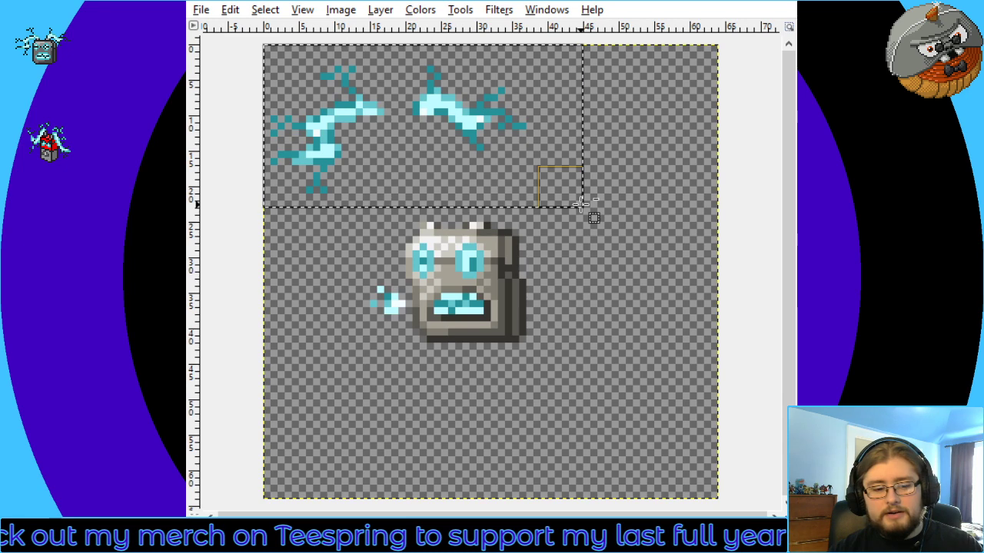
key(Delete)
key(ctrl+v)
mouse_move(489, 128)
mouse_down()
mouse_move(566, 265)
mouse_move(626, 425)
mouse_move(673, 433)
mouse_up()
key(ctrl+h)
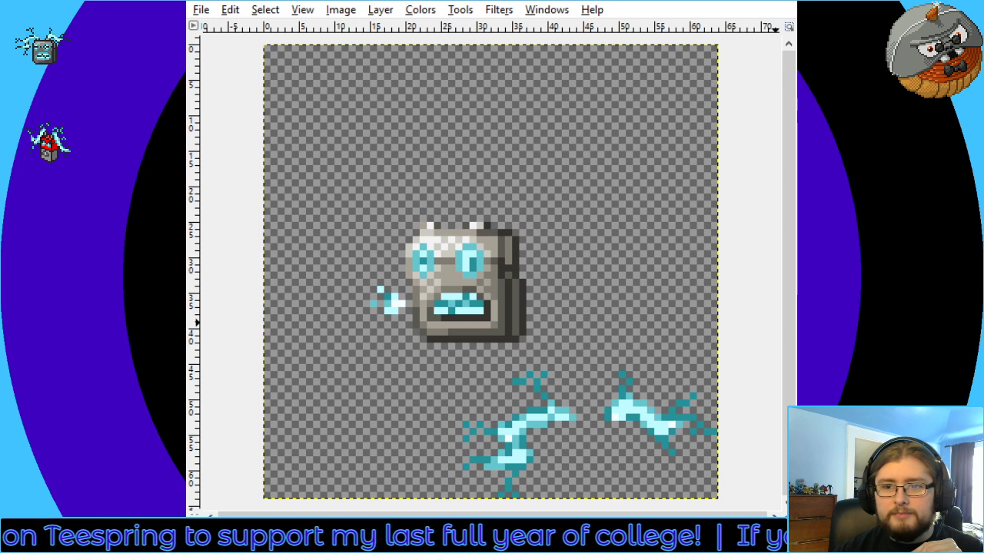
Fill the transparent area behind the sprite with light warm grey after trying dark teal
click(546, 182)
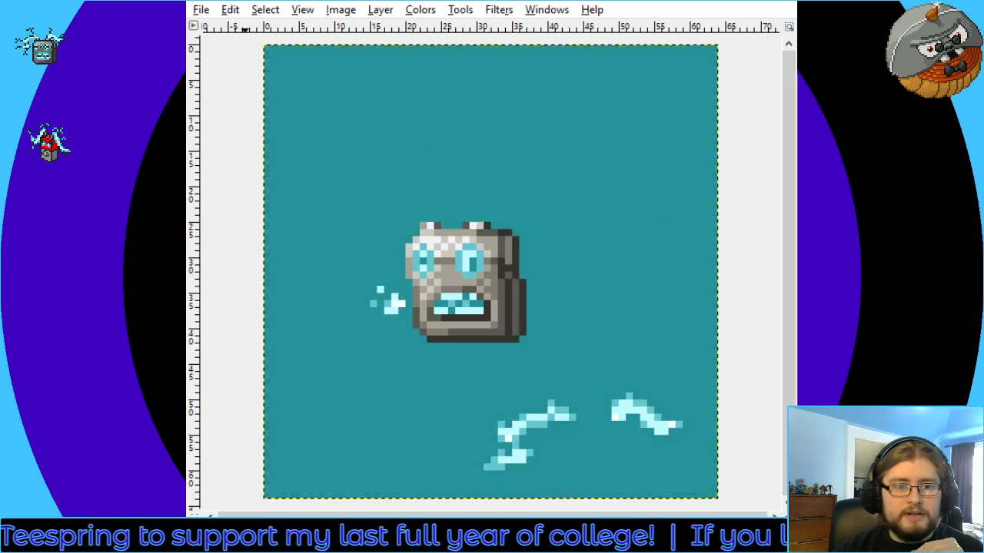
key(ctrl+z)
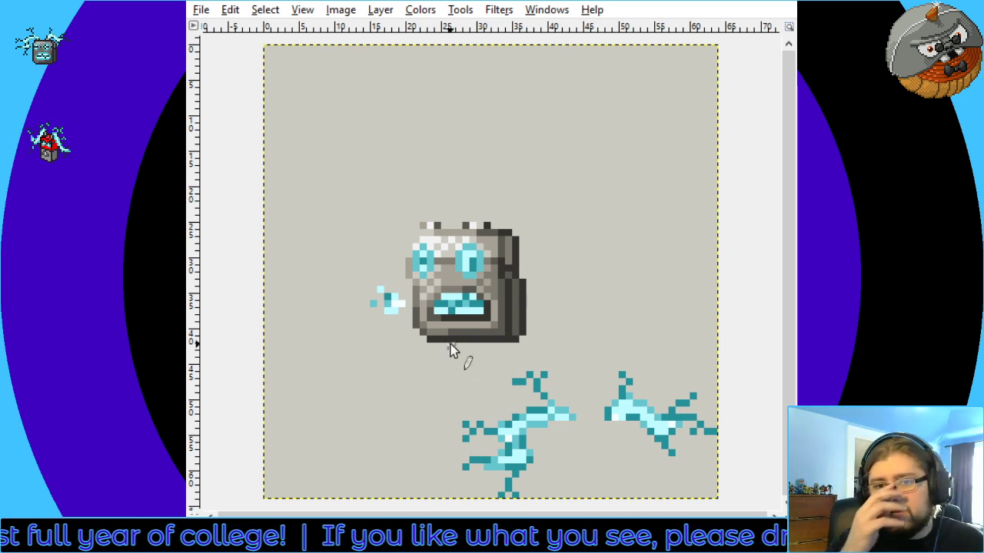
Draw a pale cyan lightning arc from the box's left terminal, rising to a peak and sloping down to the left
click(432, 220)
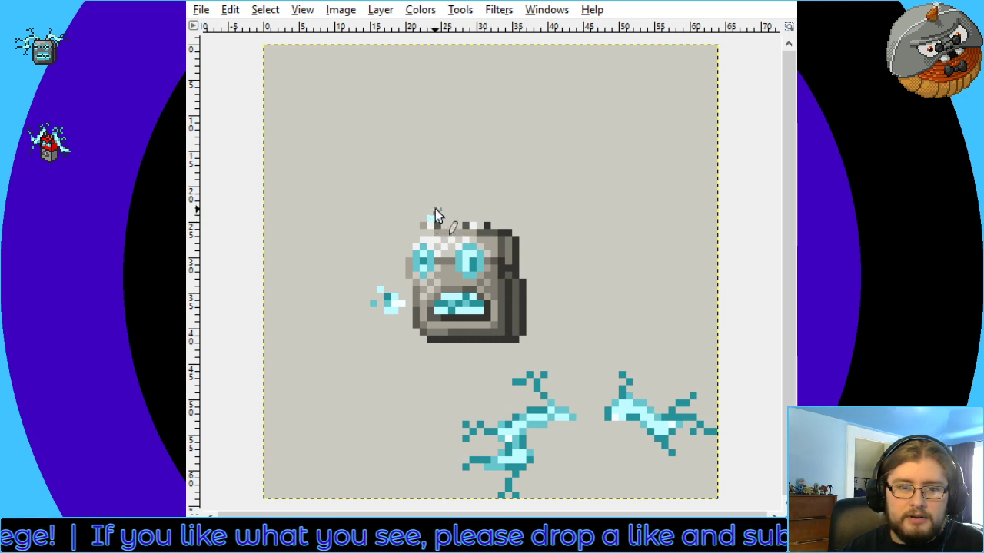
click(432, 214)
drag(432, 214, 410, 209)
click(409, 204)
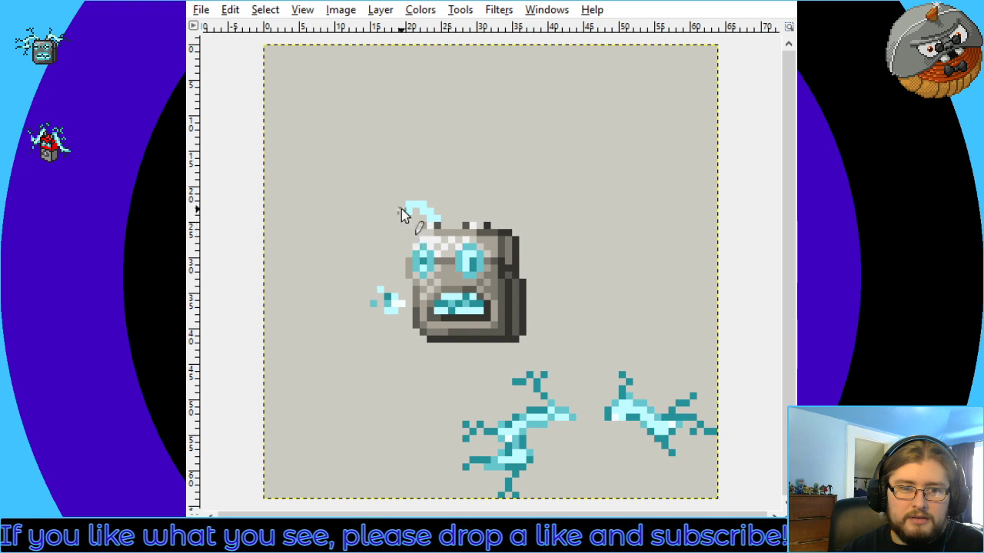
click(401, 203)
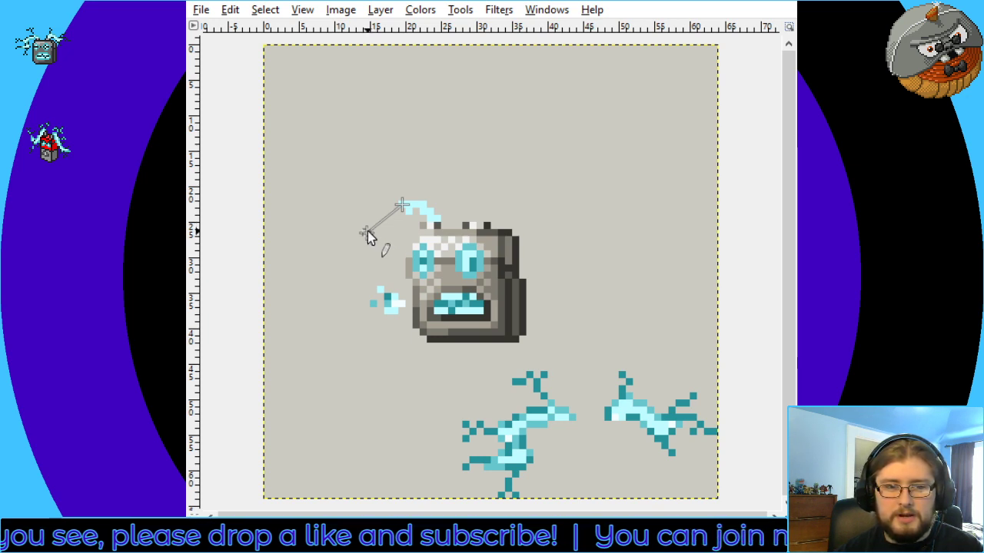
shift+click(367, 230)
Thicken the left lightning arc, bend its end downward above the spark, and sharpen its peak and left tip
click(407, 213)
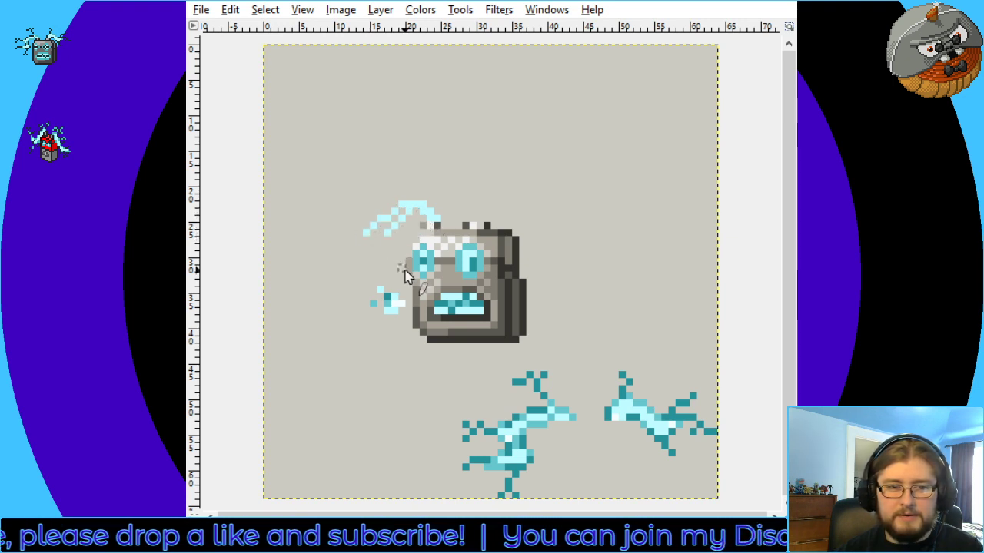
shift+click(372, 231)
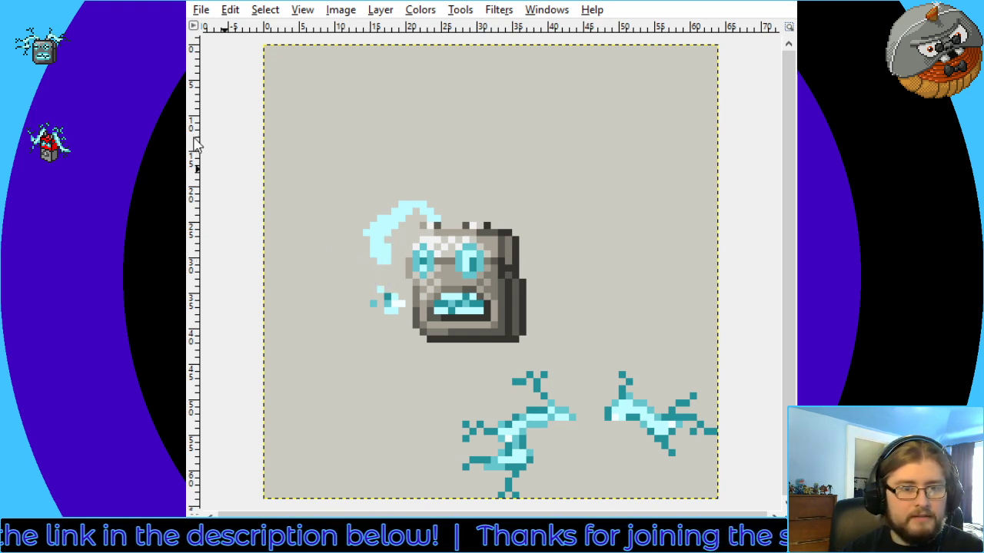
click(369, 256)
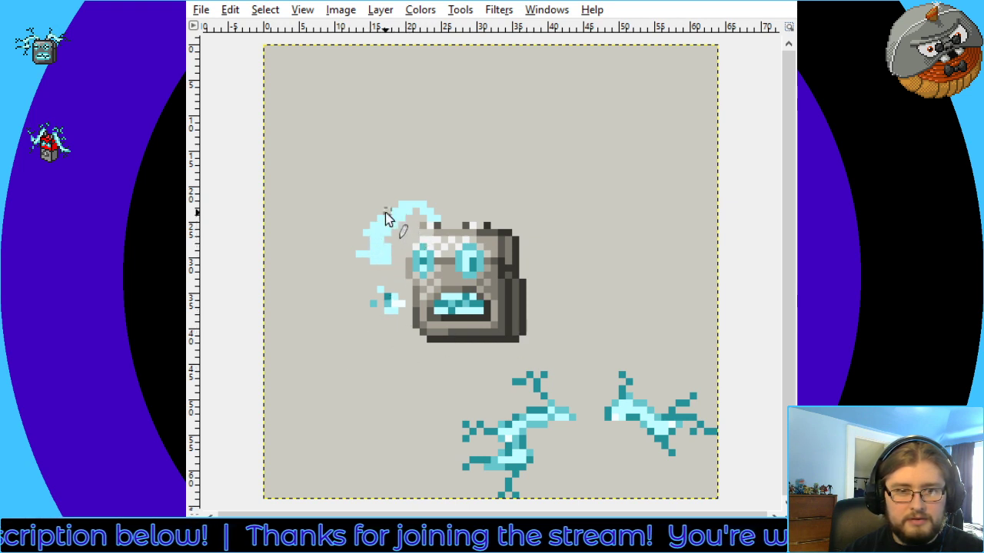
drag(388, 219, 402, 213)
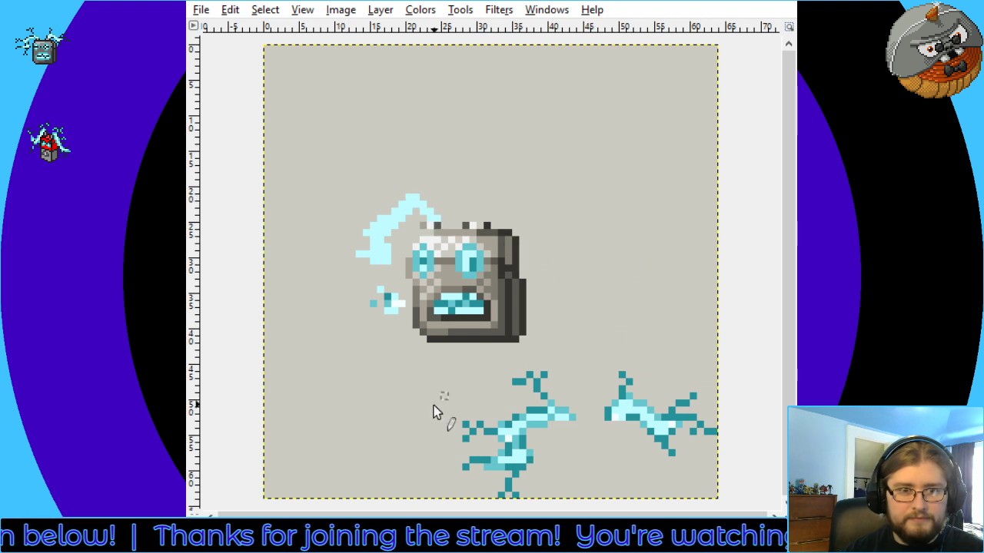
key(2)
key(4)
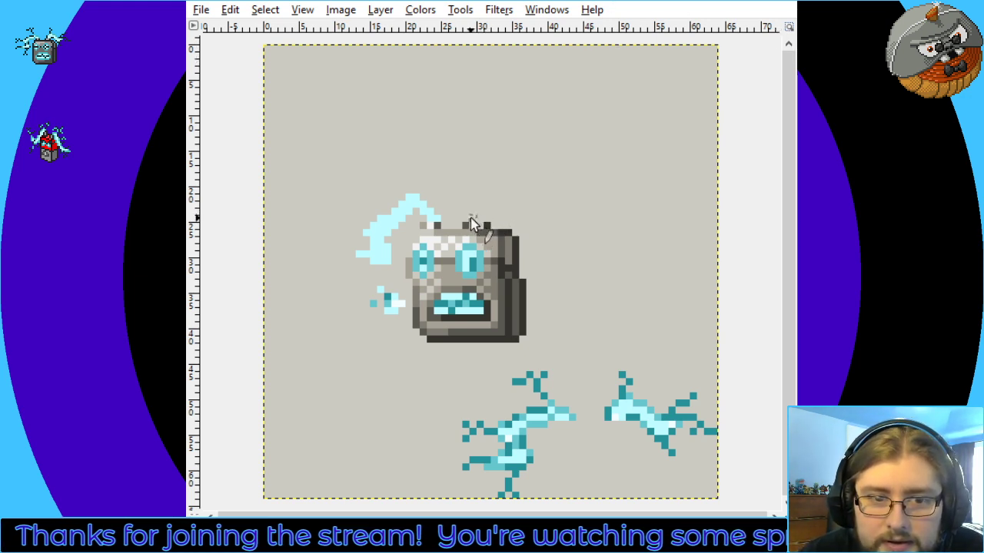
Draw a pale cyan lightning arc from the box's right terminal, rising to a peak and zigzagging out to the right
mouse_move(470, 223)
mouse_down()
mouse_move(483, 220)
mouse_move(470, 223)
mouse_up()
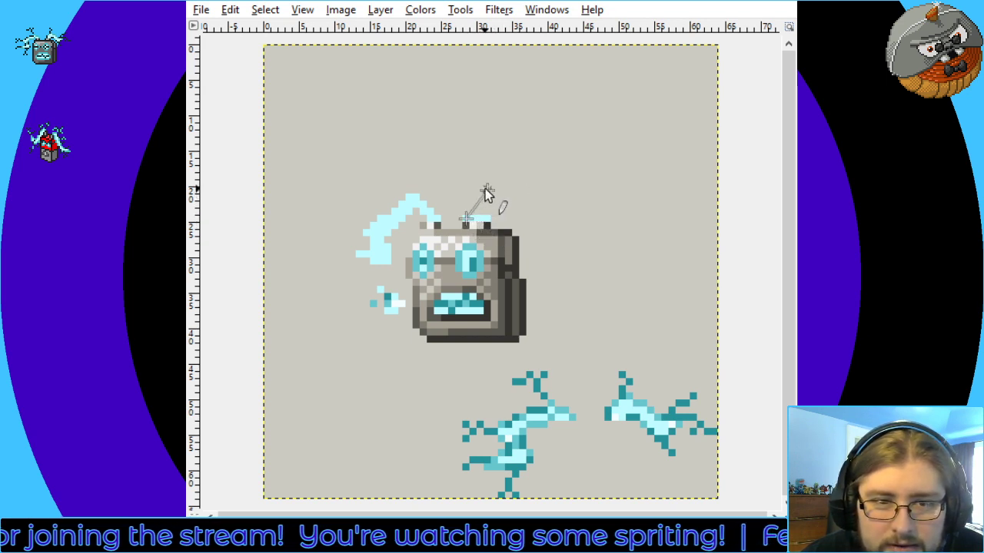
shift+click(479, 188)
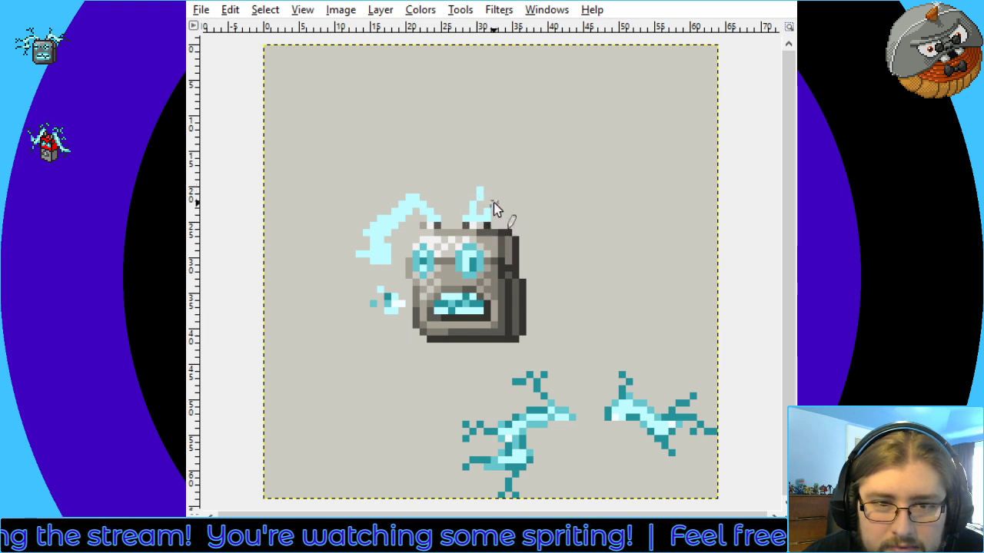
click(494, 204)
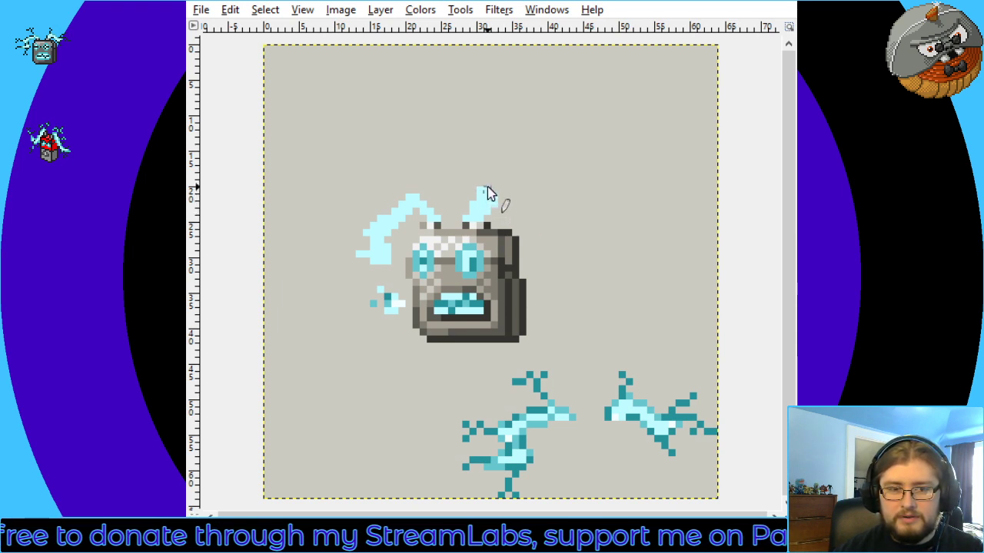
drag(487, 182, 497, 198)
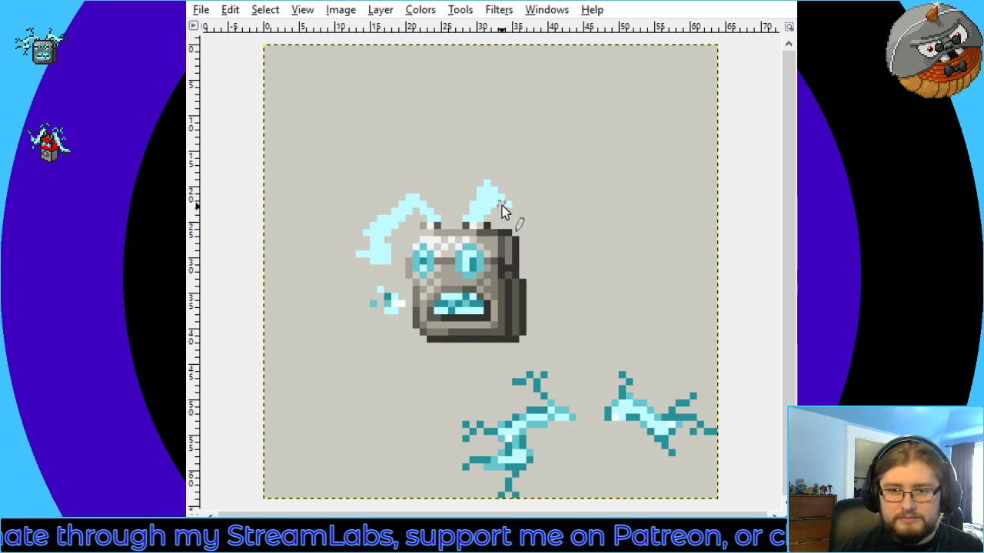
drag(507, 204, 517, 207)
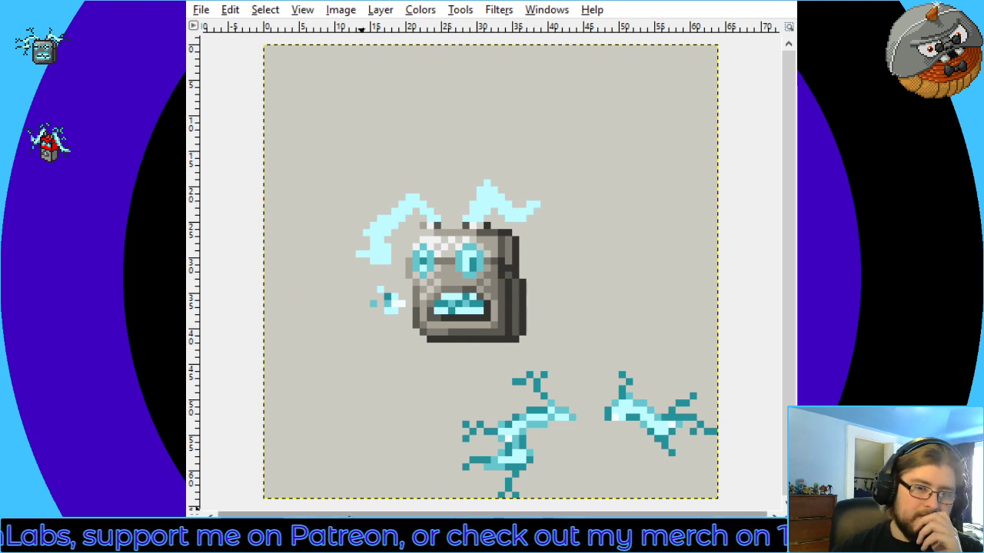
key(1)
key(grave)
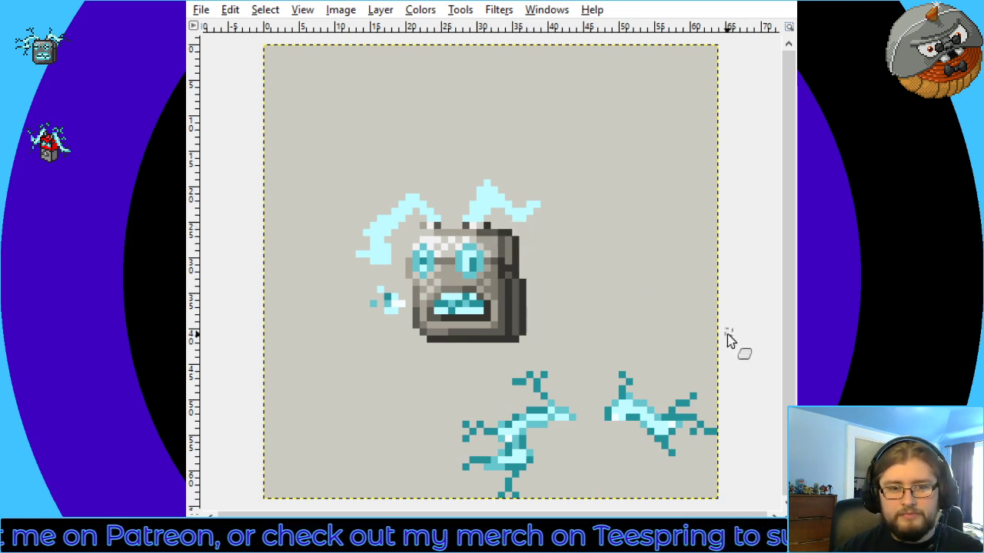
Shorten the upturned tip at the outer end of the right lightning arc by one pixel
key(o)
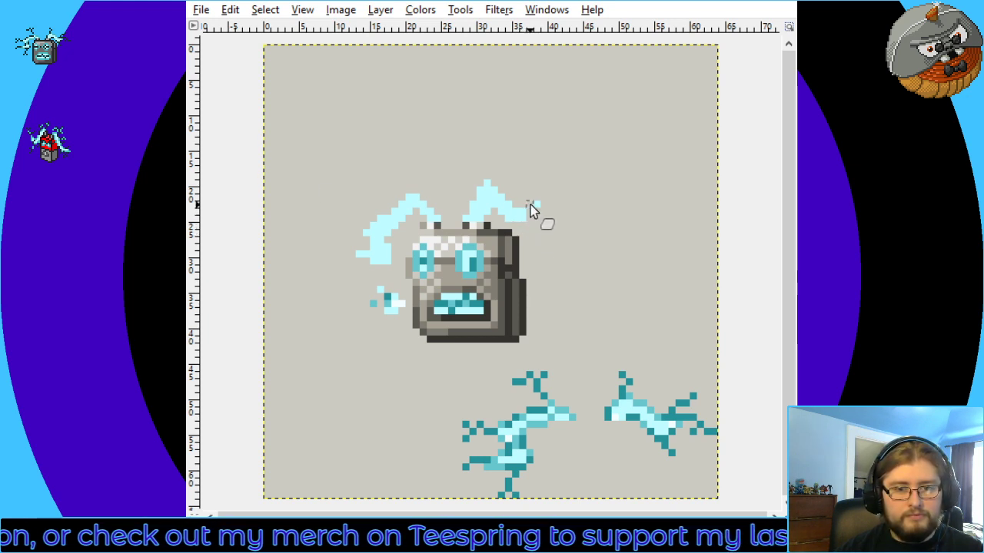
drag(527, 209, 519, 226)
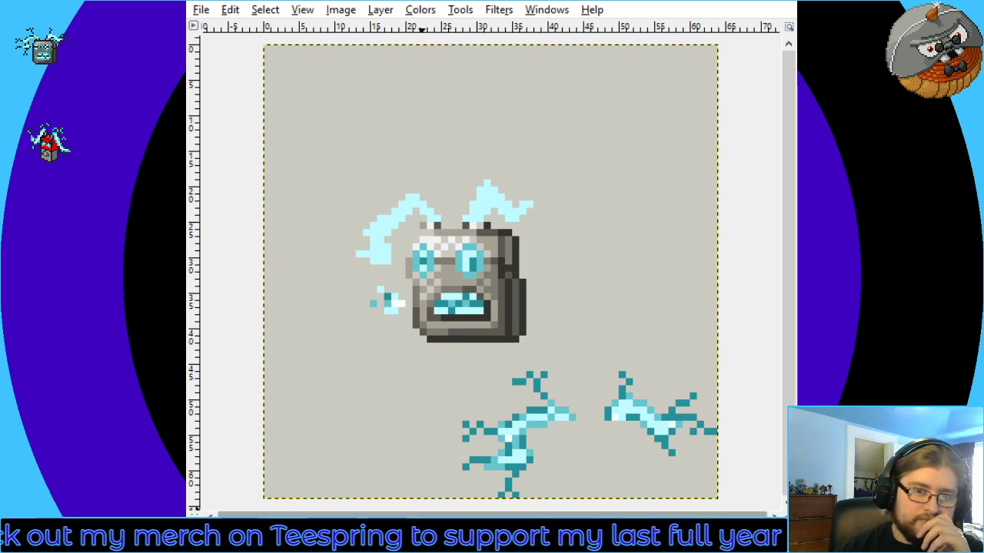
scroll(353, 529, down, 3)
scroll(353, 529, up, 3)
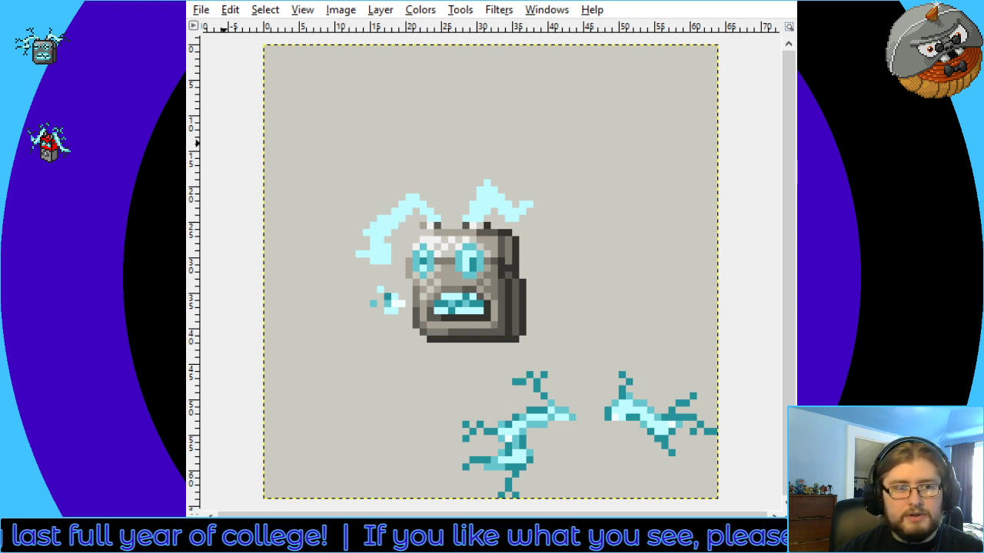
Select the outer part of the left lightning arc up to its peak and shift it one pixel down
key(n)
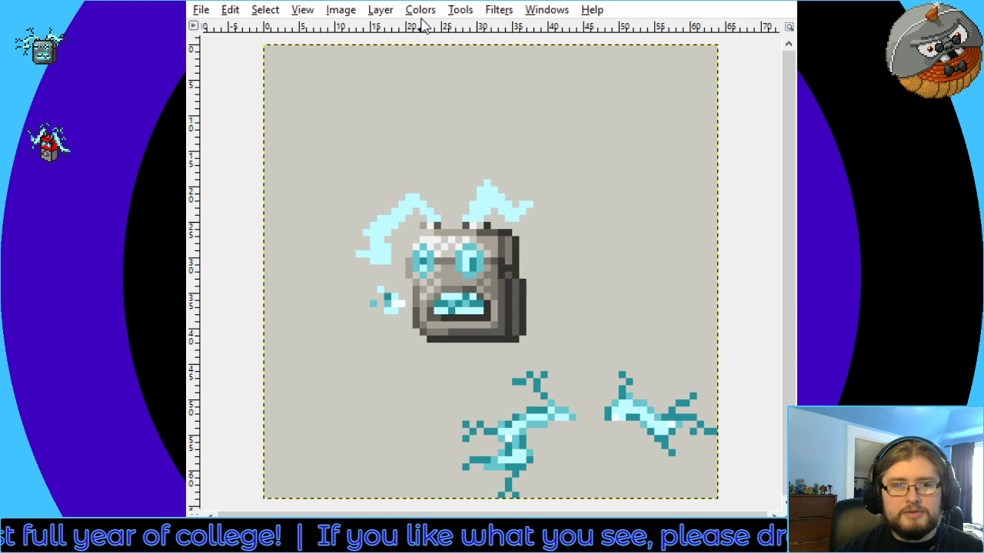
key(r)
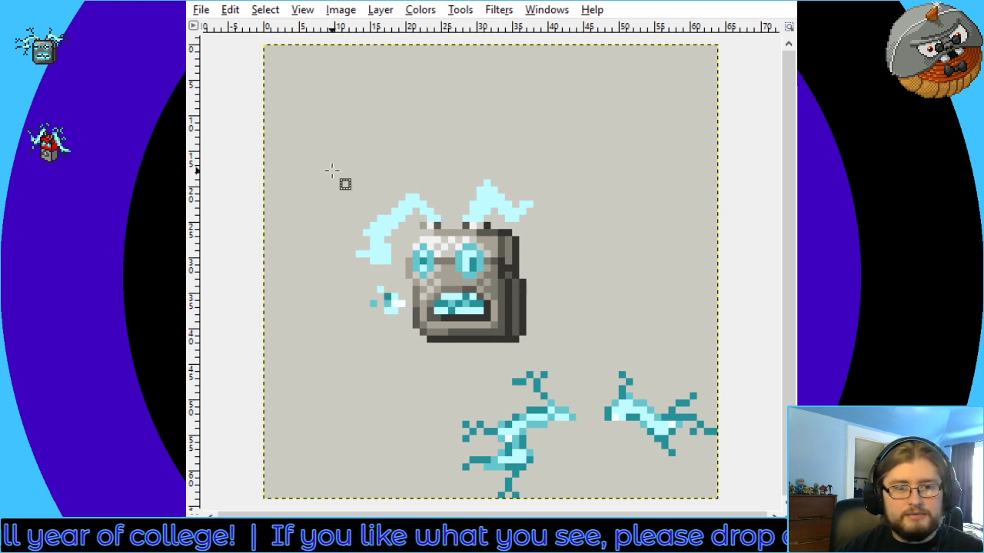
drag(334, 172, 392, 266)
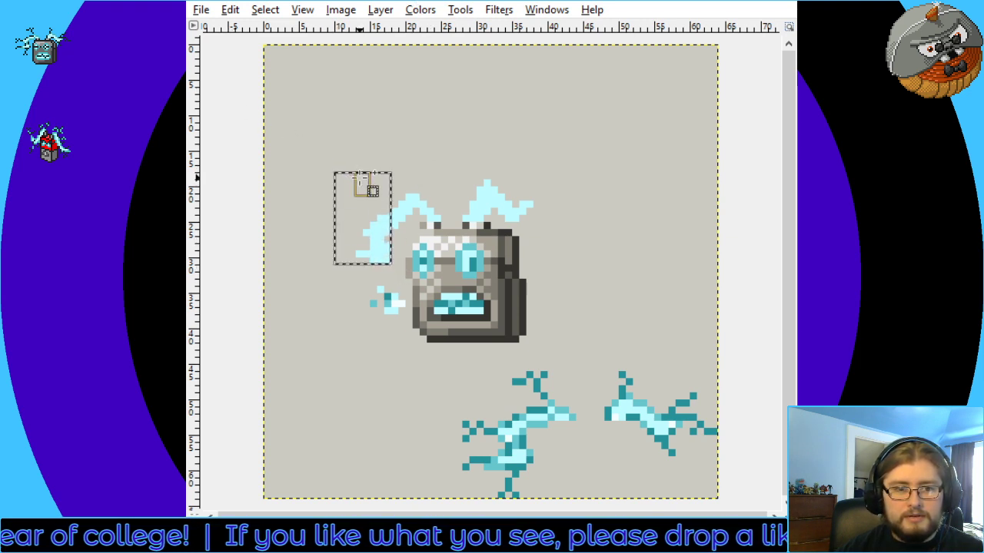
drag(362, 181, 397, 229)
drag(392, 195, 413, 221)
key(ctrl+x)
key(ctrl+v)
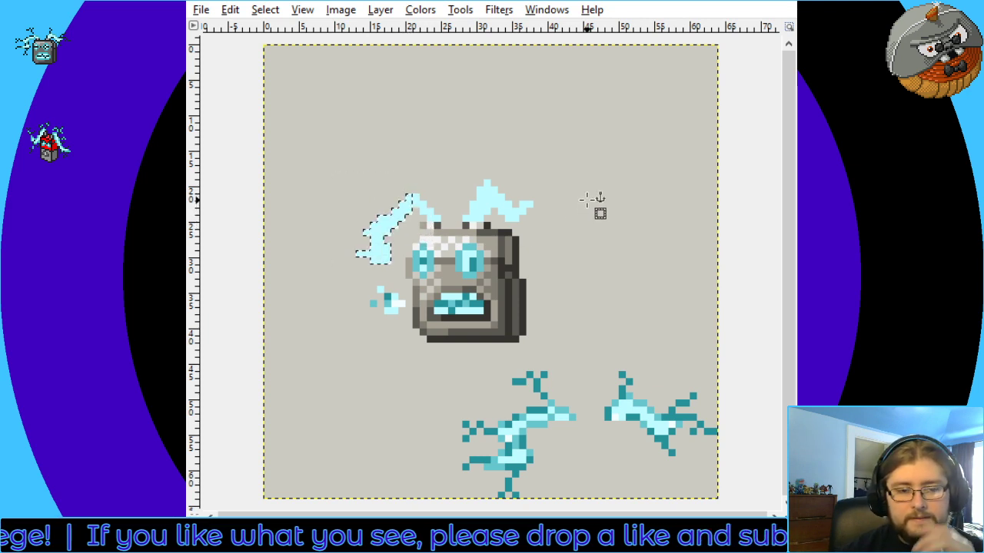
key(Down)
click(586, 200)
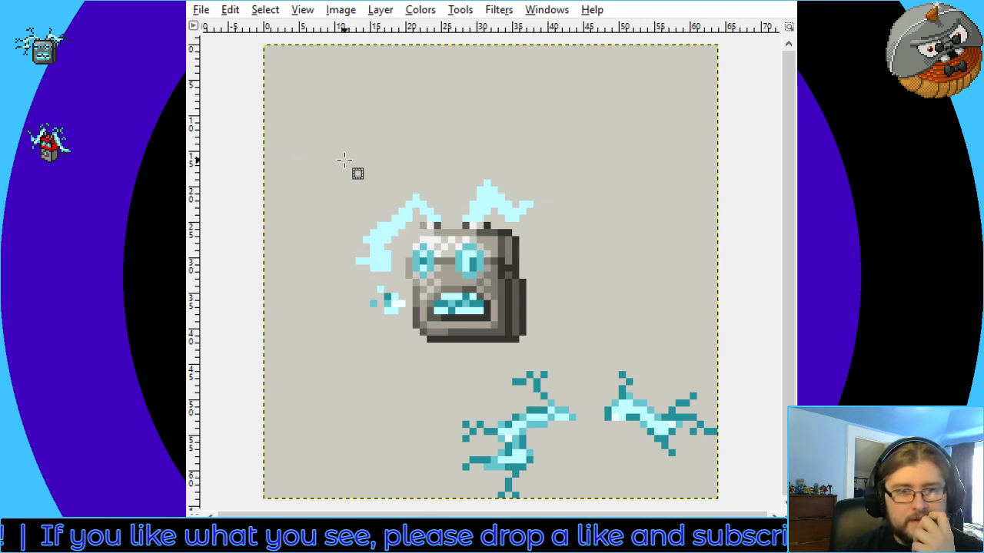
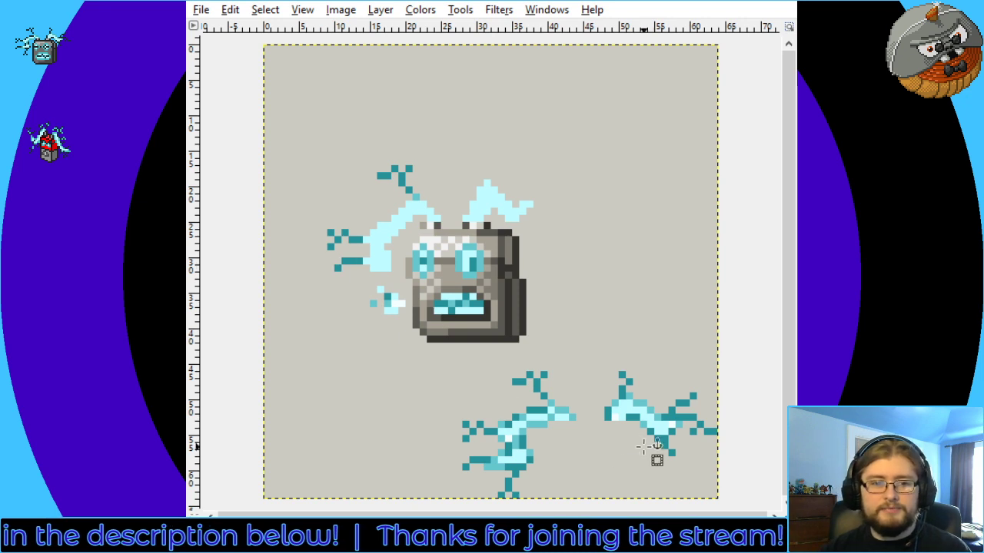
Copy the small upper teal branch of the old right bolt and place it on the new right arc's peak
drag(604, 365, 648, 391)
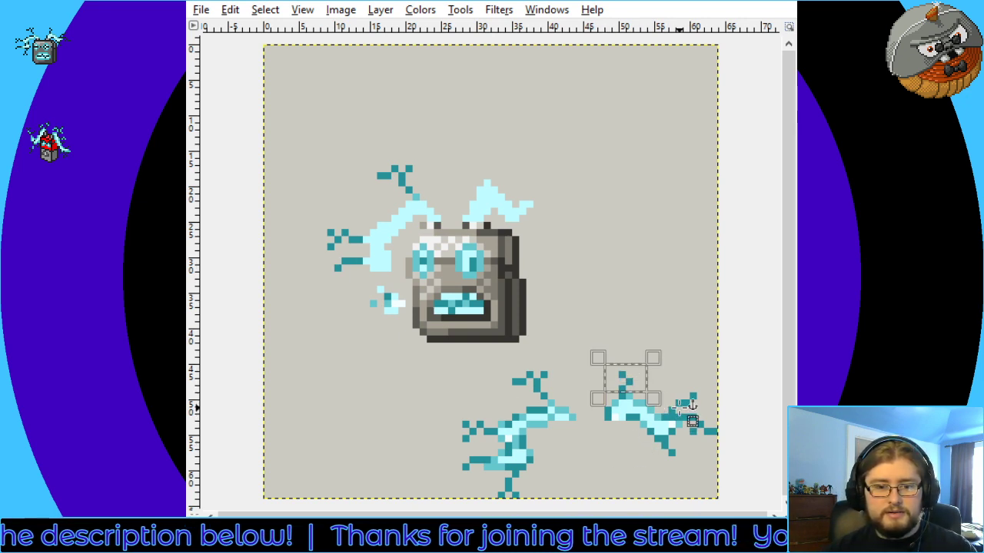
click(652, 399)
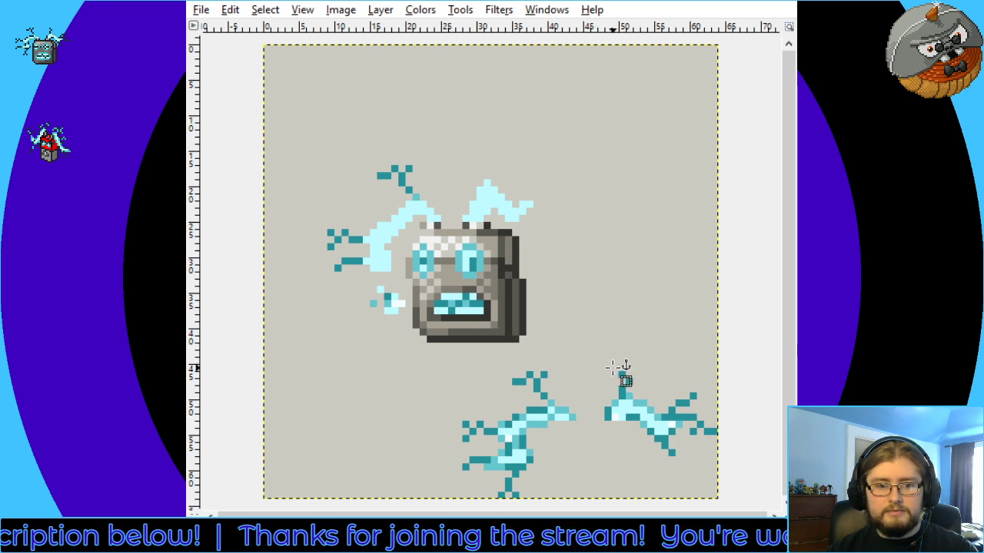
drag(604, 364, 651, 391)
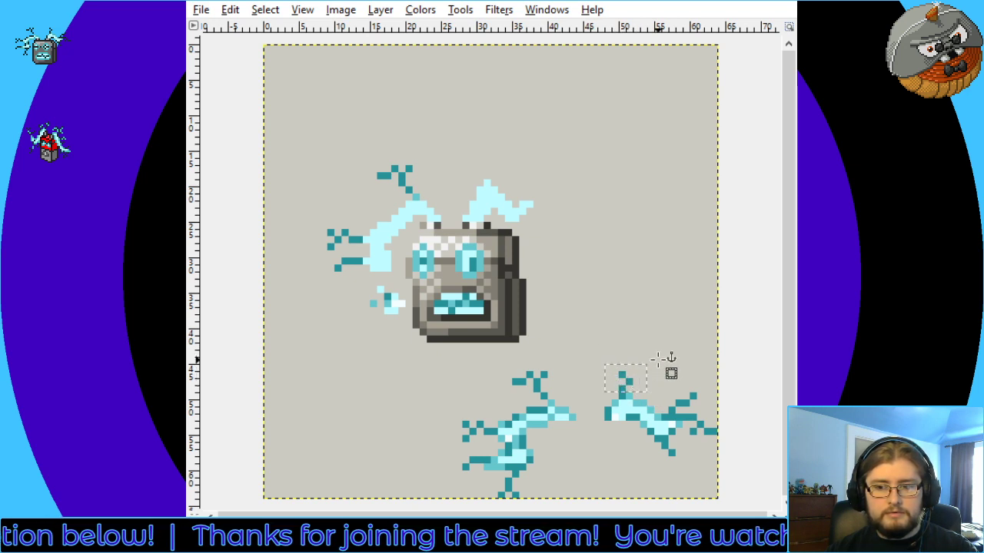
click(626, 369)
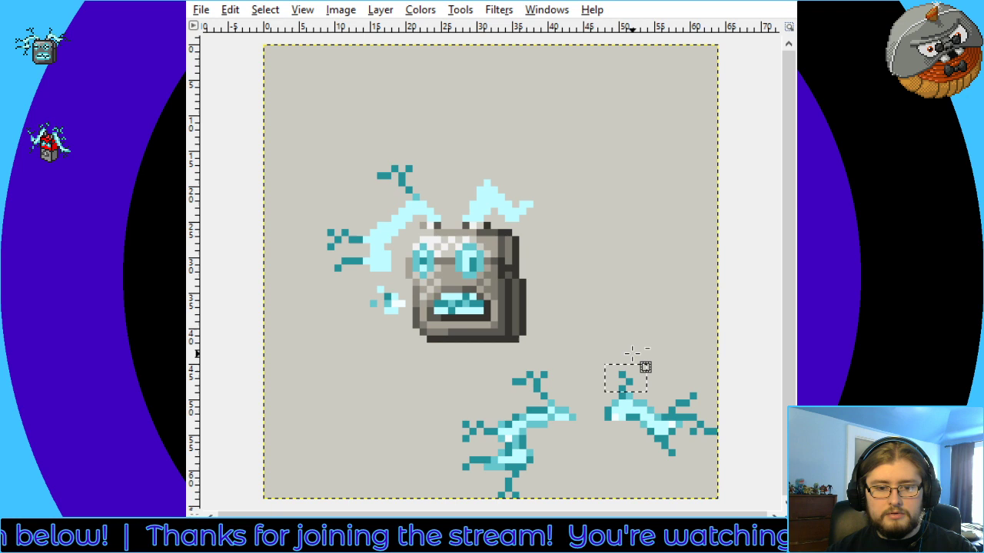
key(ctrl+v)
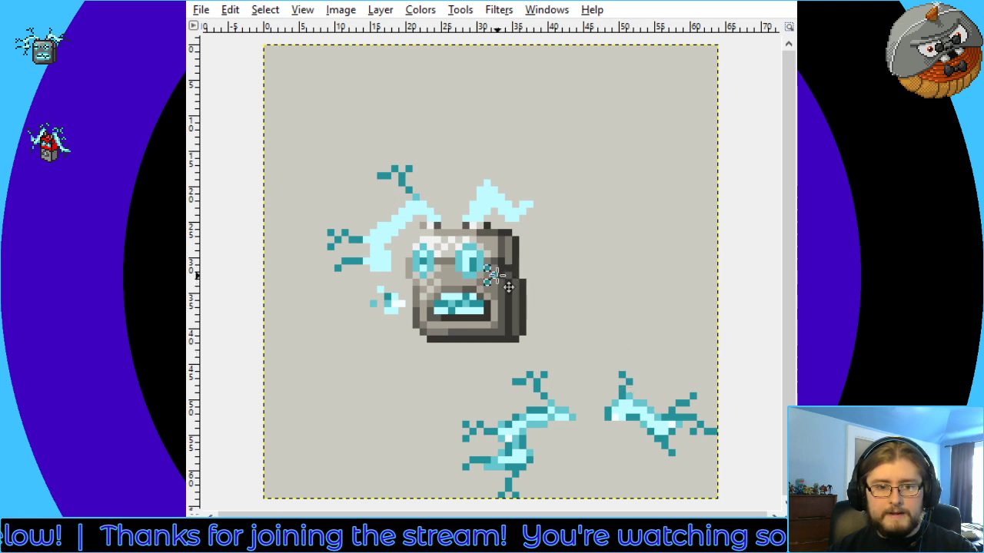
drag(507, 283, 505, 183)
click(600, 213)
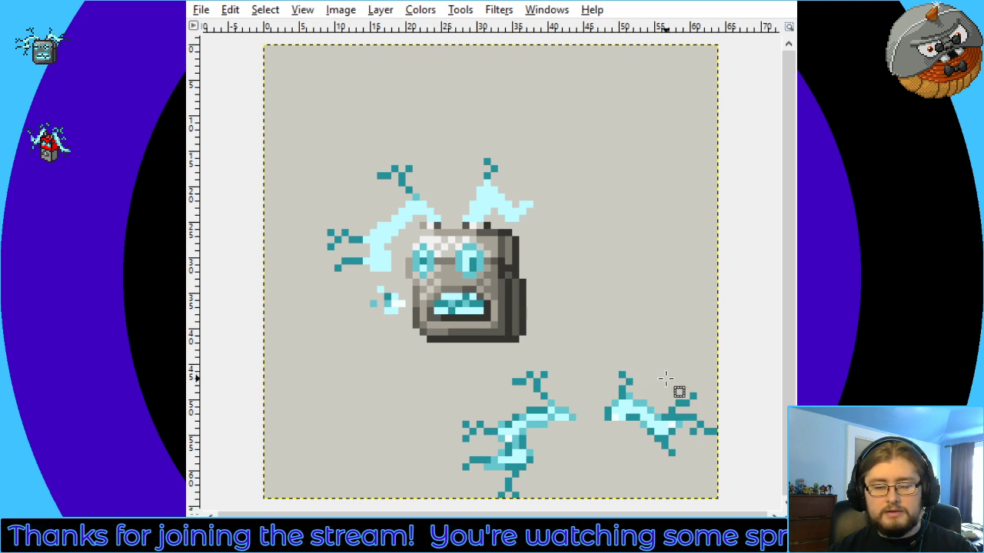
Copy the old right bolt's forked end and lower teal branches onto the outer end of the new right arc
drag(660, 386, 709, 435)
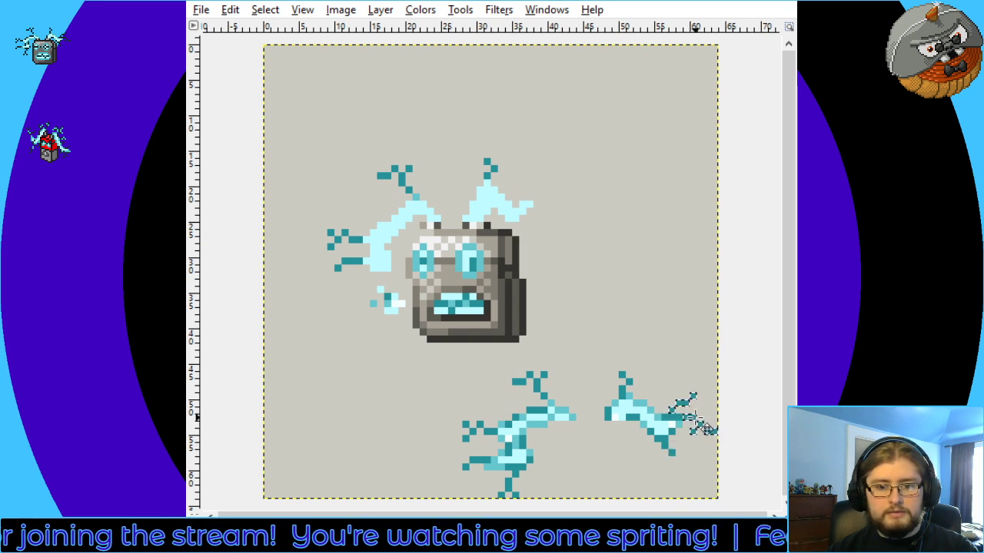
click(554, 218)
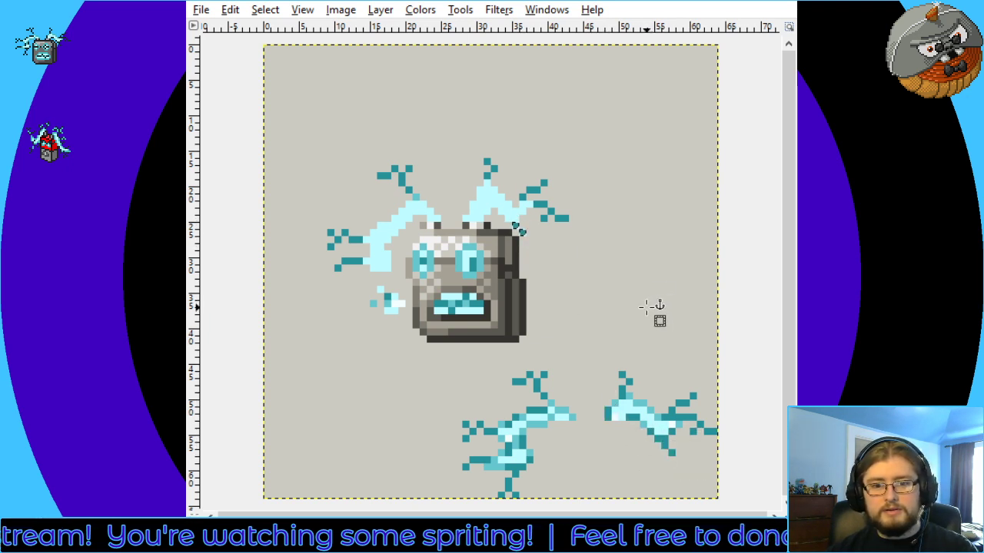
key(minus)
key(minus)
key(minus)
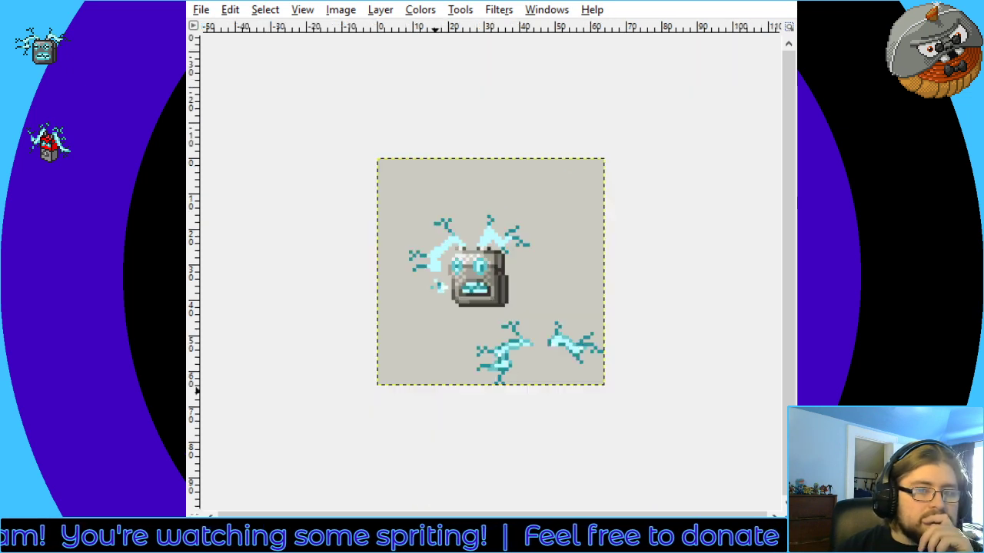
key(grave)
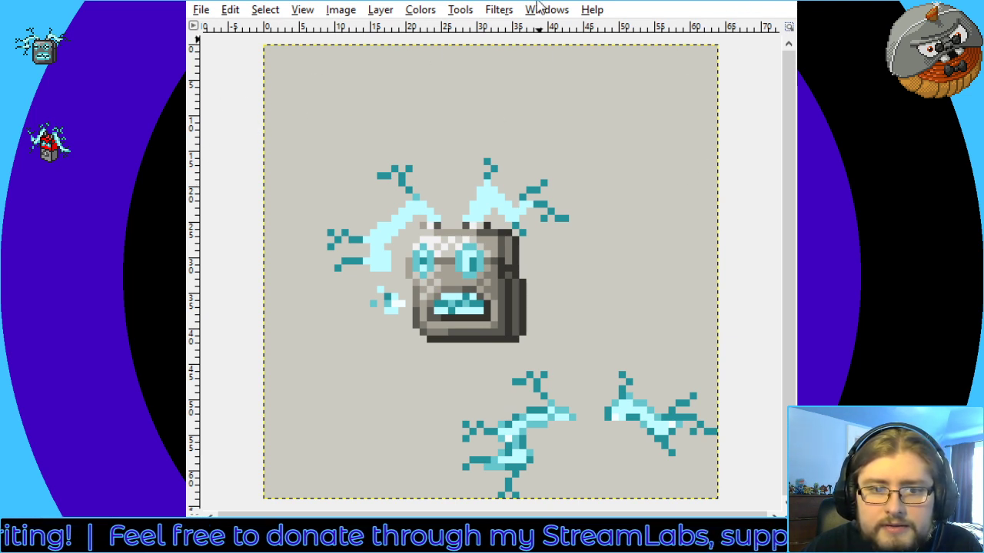
Add white highlights and mid-cyan shading to the left arc, and recolor its lower-left branch pale cyan with a white tip
click(430, 211)
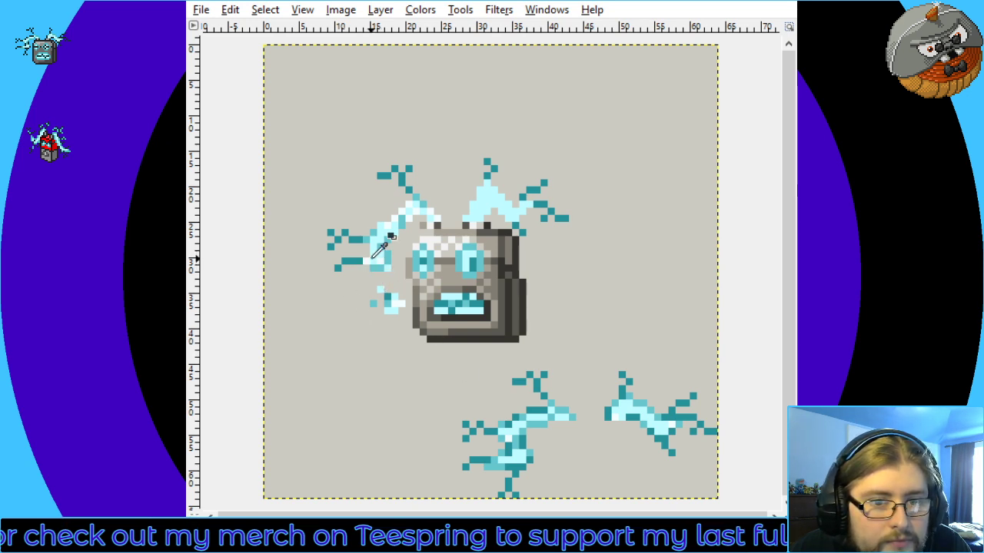
key(o)
drag(375, 249, 336, 265)
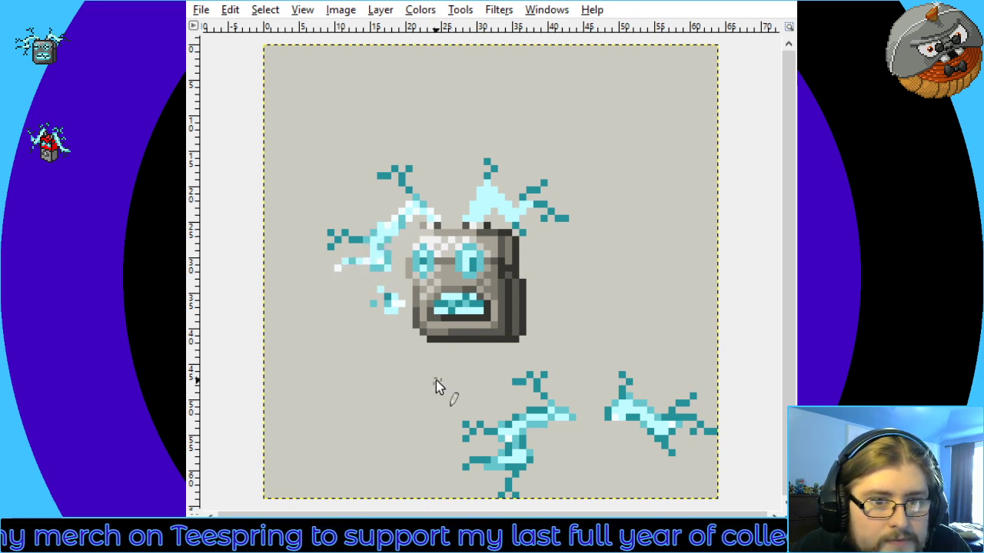
scroll(308, 529, down, 2)
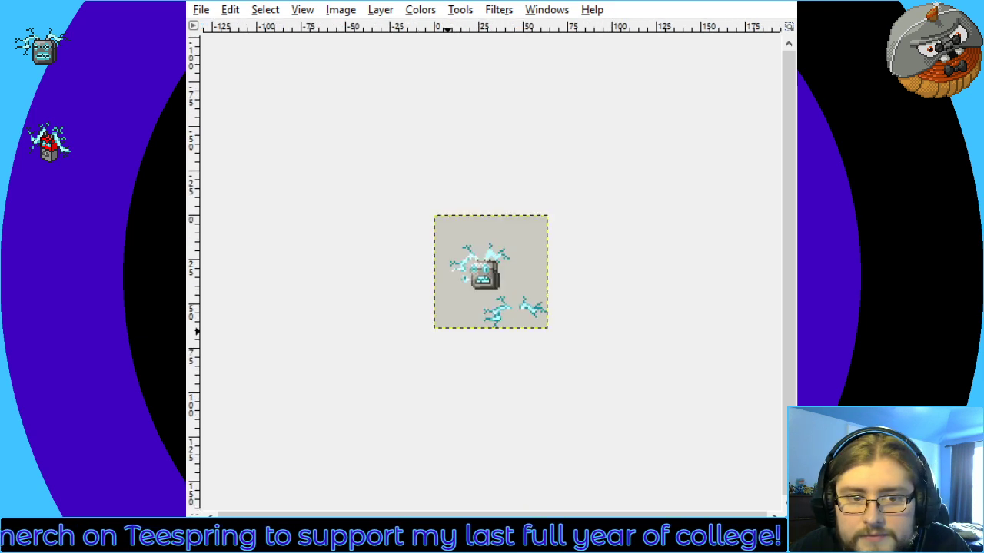
scroll(308, 529, up, 2)
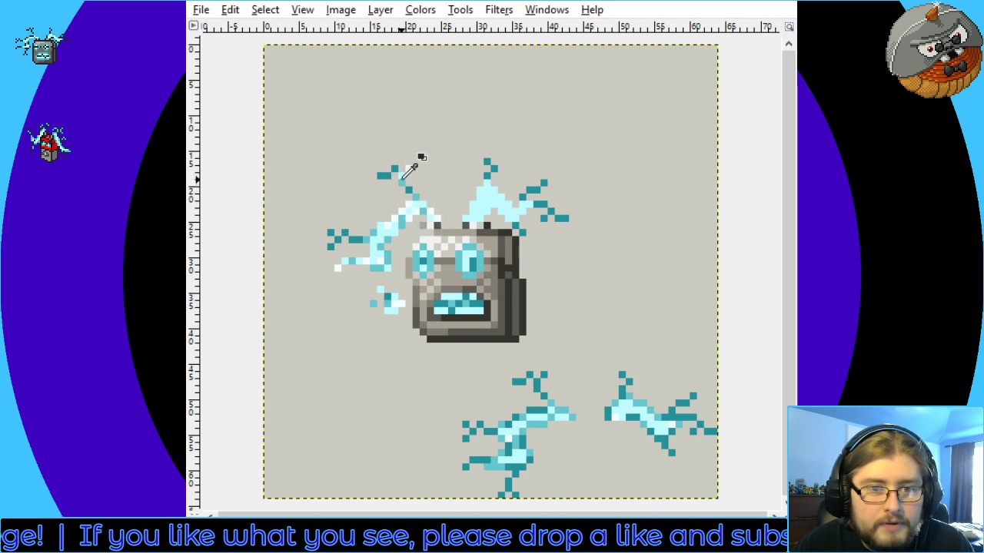
Recolor the left arc's upper and outer branches in white and cyan, and shade the arc's underside with darker teal
drag(402, 176, 380, 175)
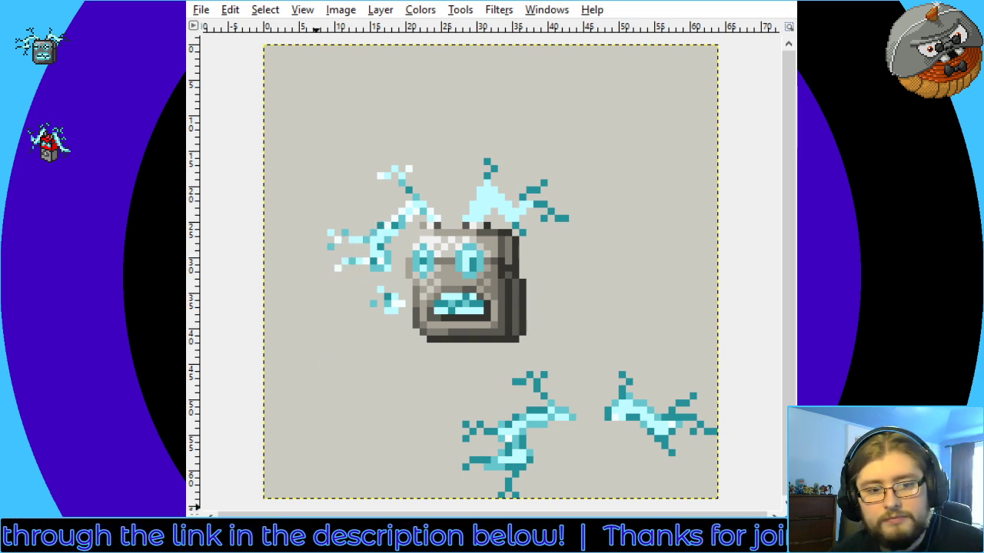
key(minus)
key(minus)
key(plus)
key(plus)
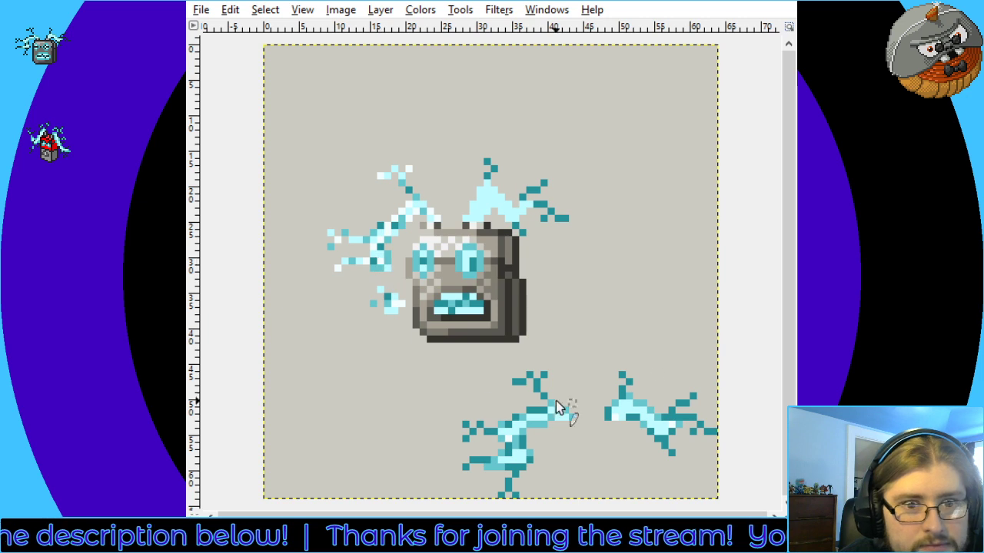
key(2)
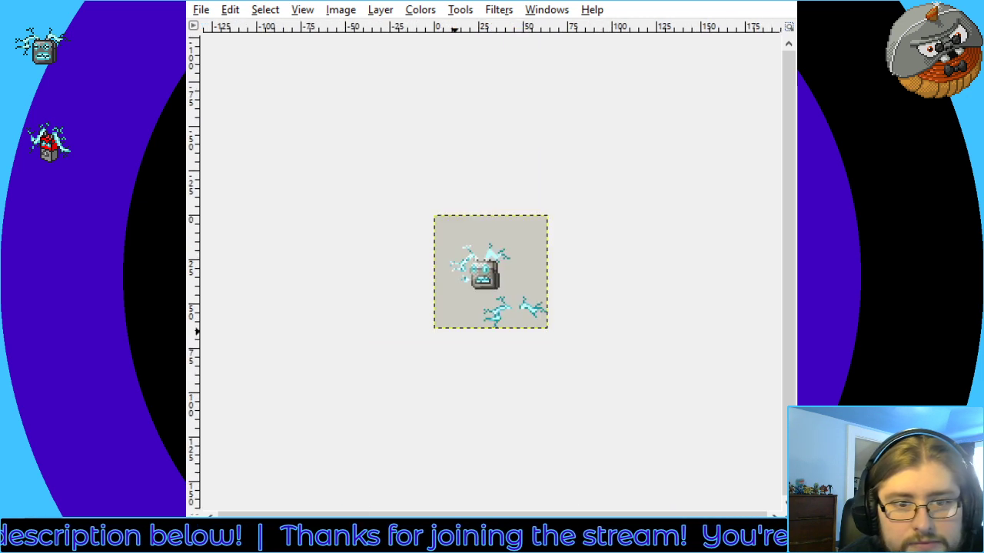
key(4)
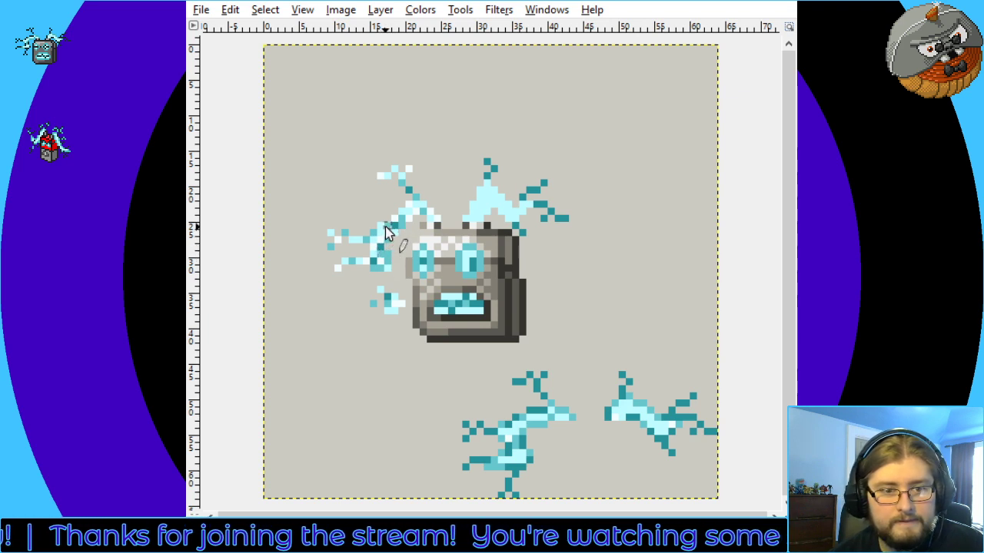
key(minus)
key(minus)
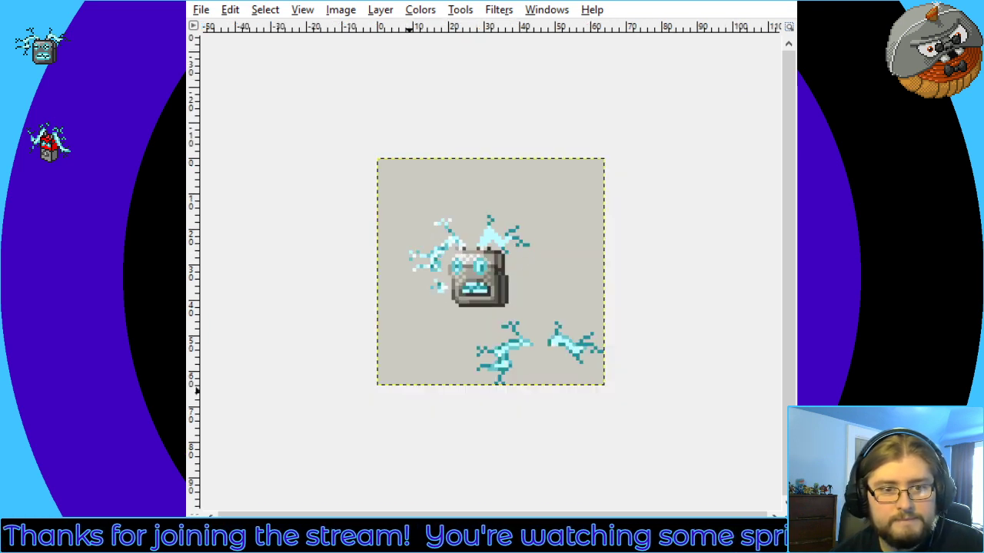
key(minus)
key(plus)
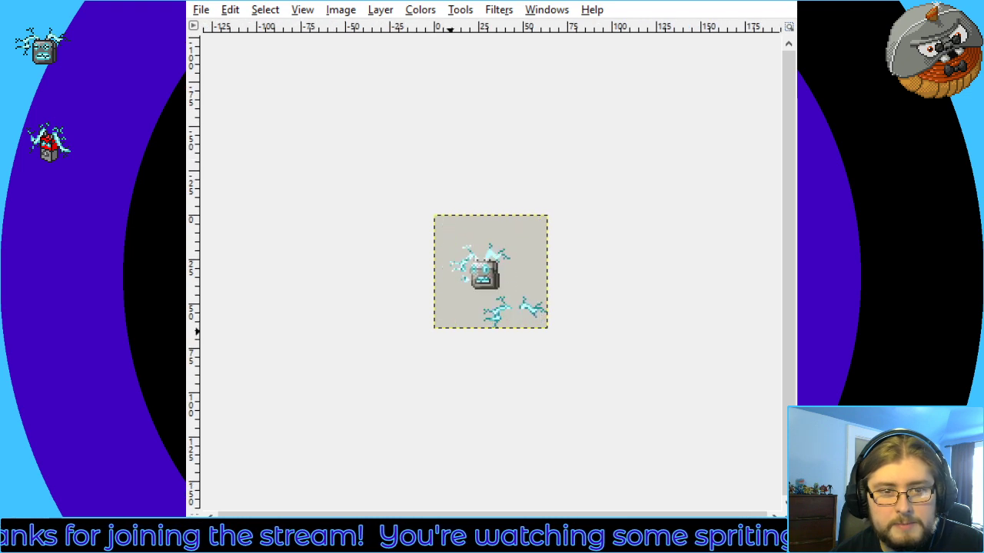
Examine the shaded left arc and the whole sprite at several zoom levels, comparing its highlights at small and large sizes
key(plus)
key(plus)
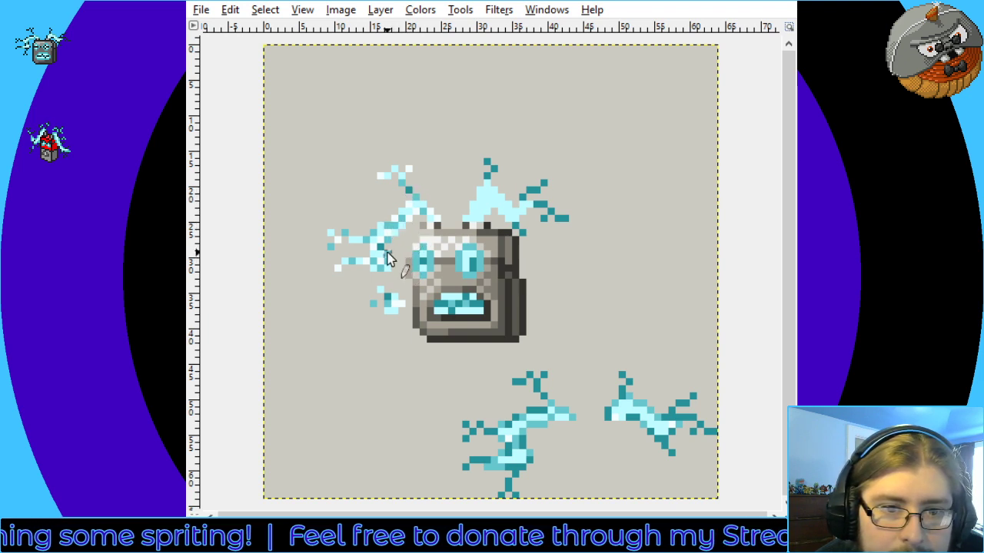
key(minus)
key(minus)
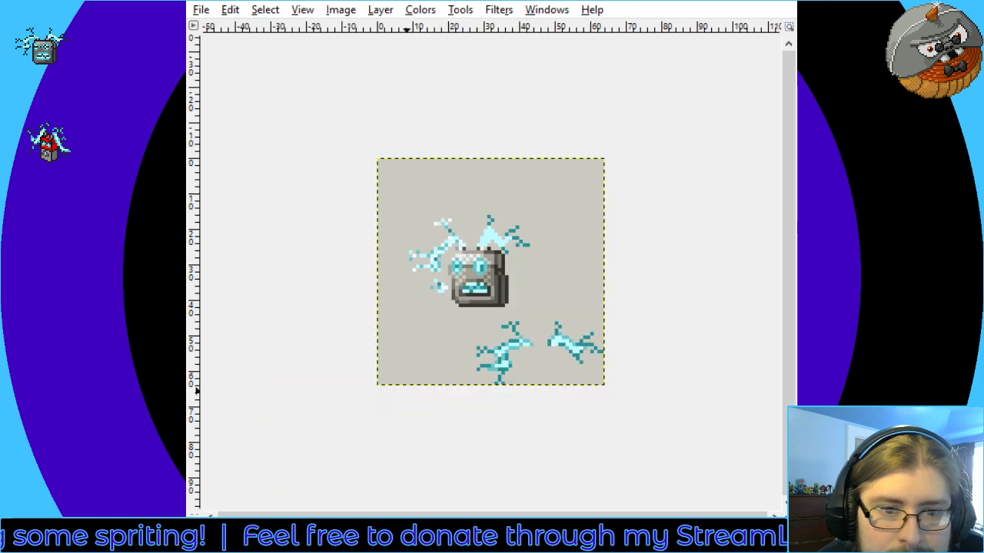
key(1)
key(3)
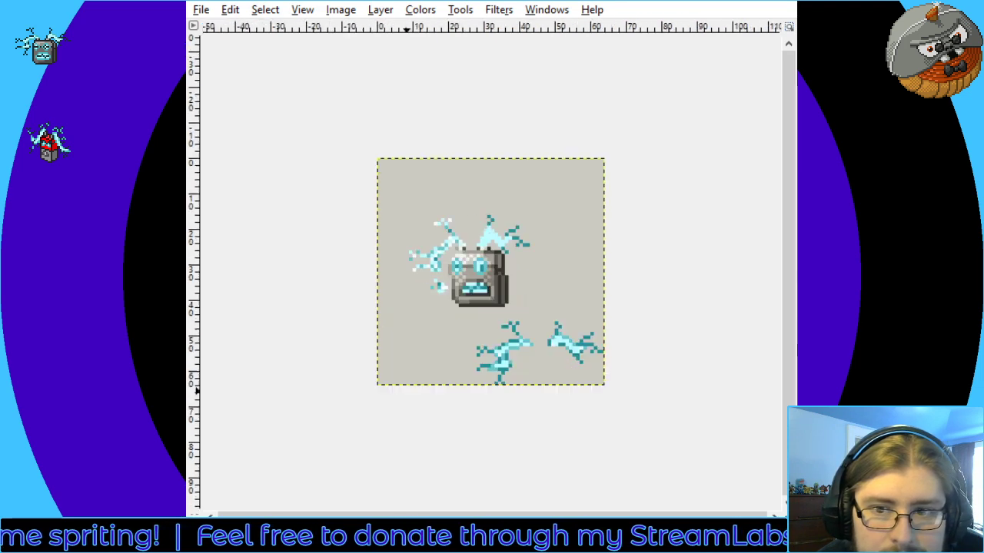
key(4)
key(2)
key(1)
key(4)
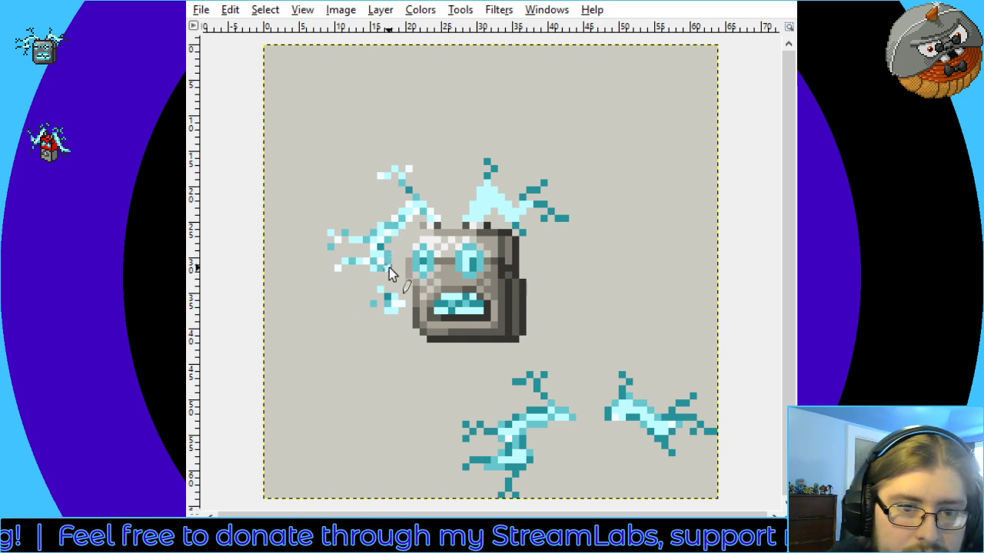
key(1)
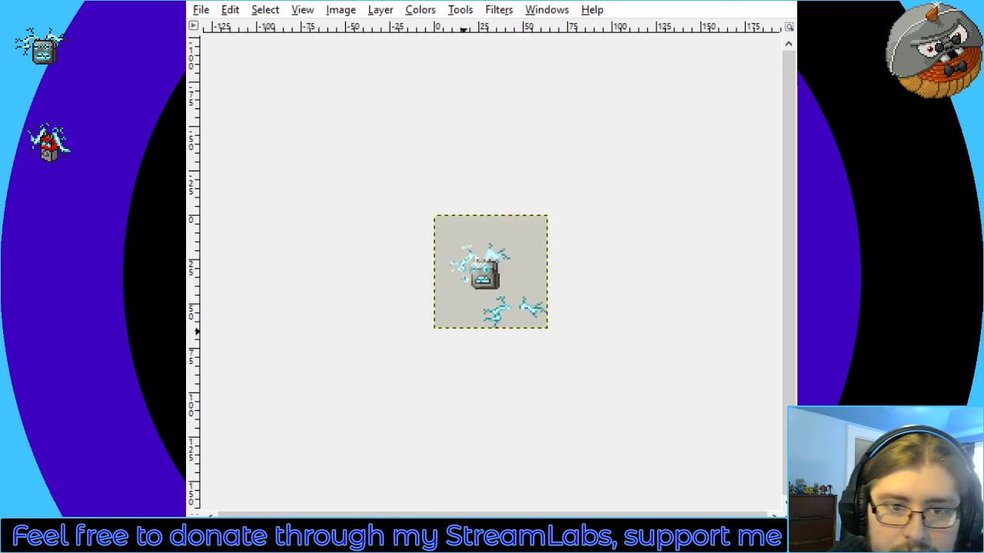
key(4)
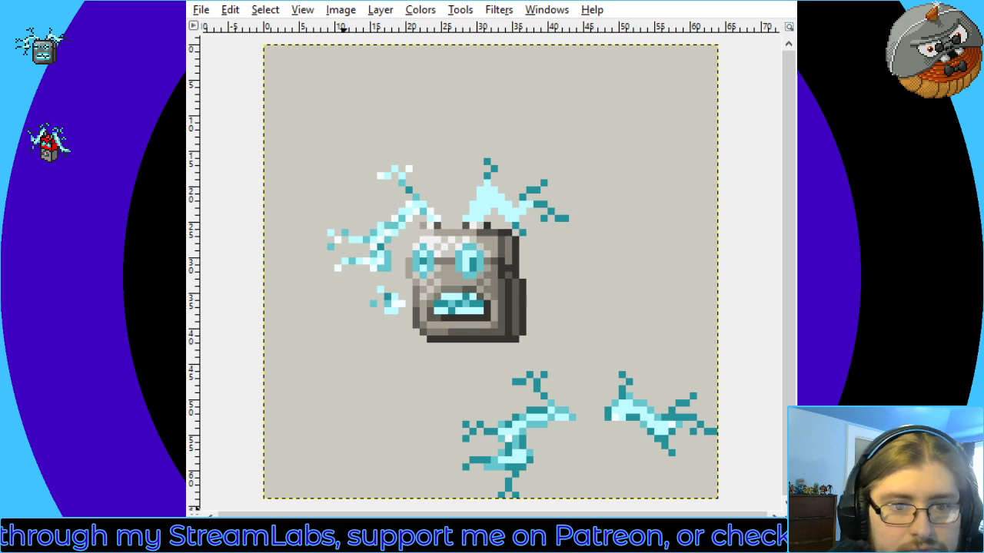
key(1)
key(2)
key(1)
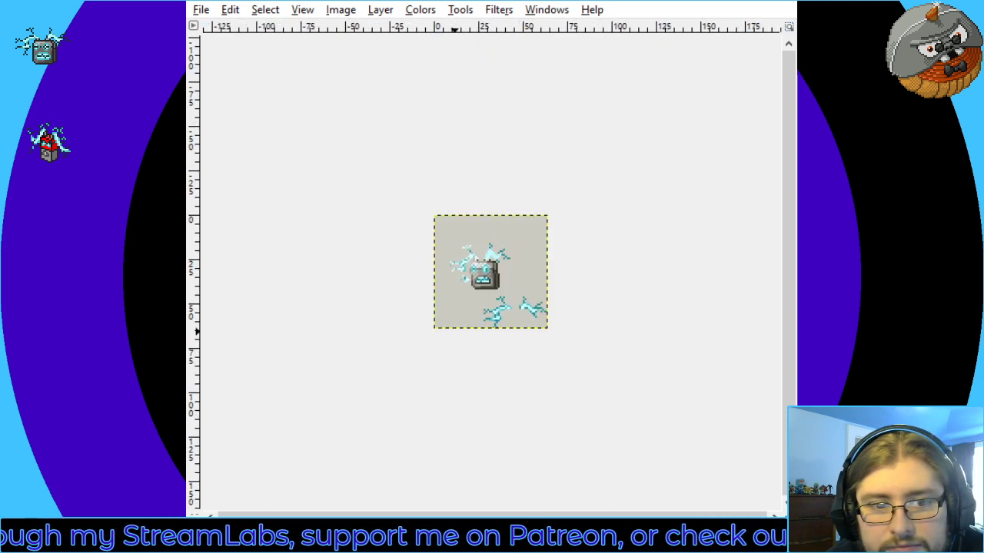
key(3)
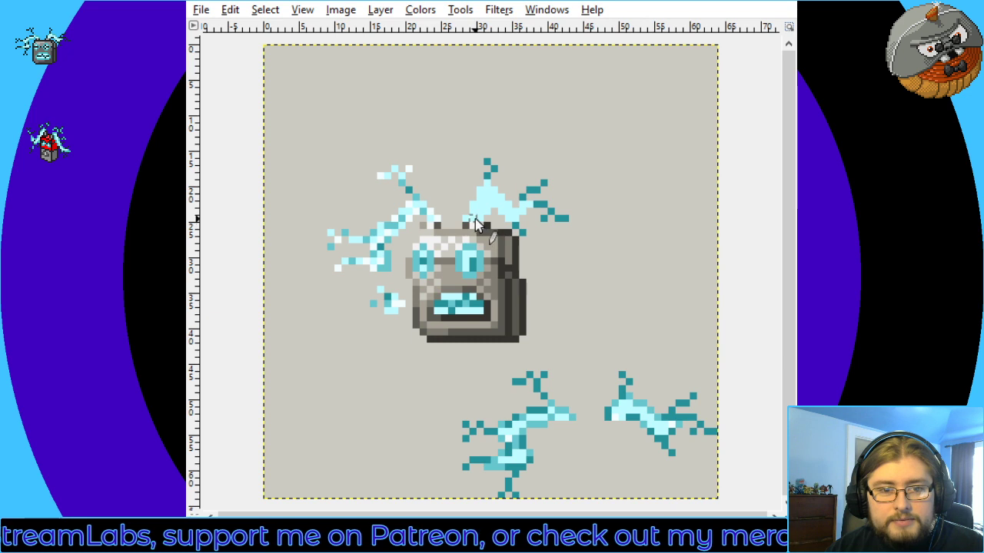
Add white highlights along the right arc's body and recolor its outer and upper branches in white and cyan
click(483, 201)
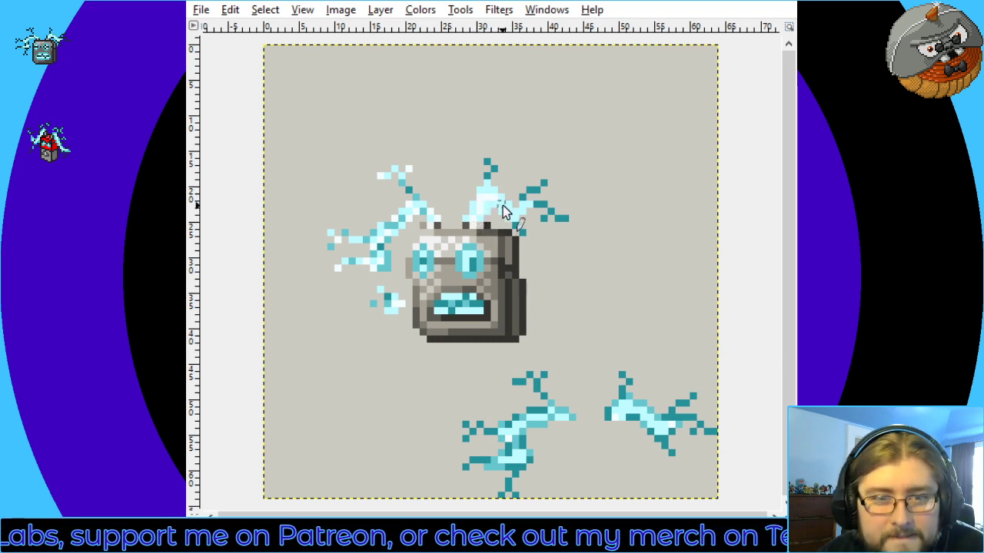
drag(496, 202, 509, 216)
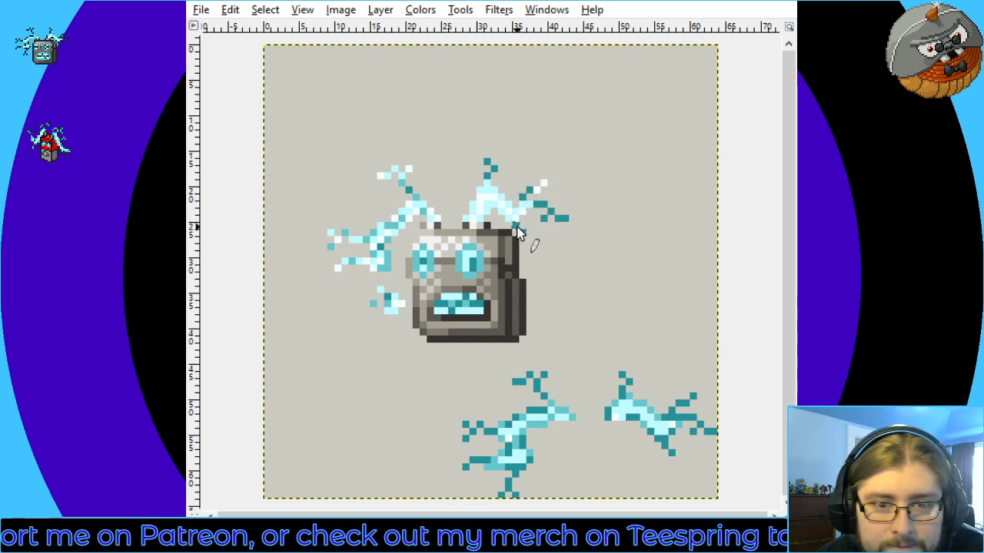
drag(543, 219, 555, 218)
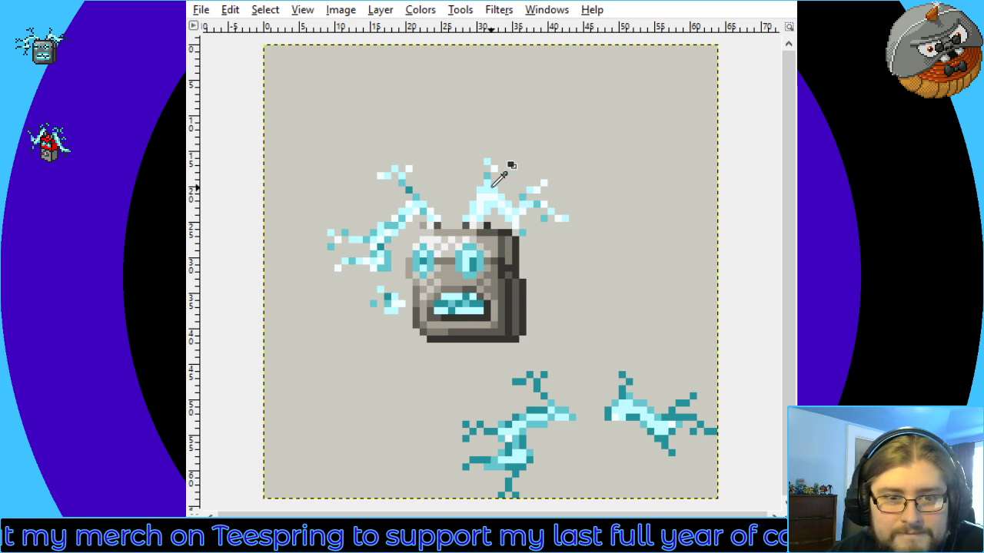
Shade the right arc's peak and underside with mid-cyan and darker teal pixels
key(o)
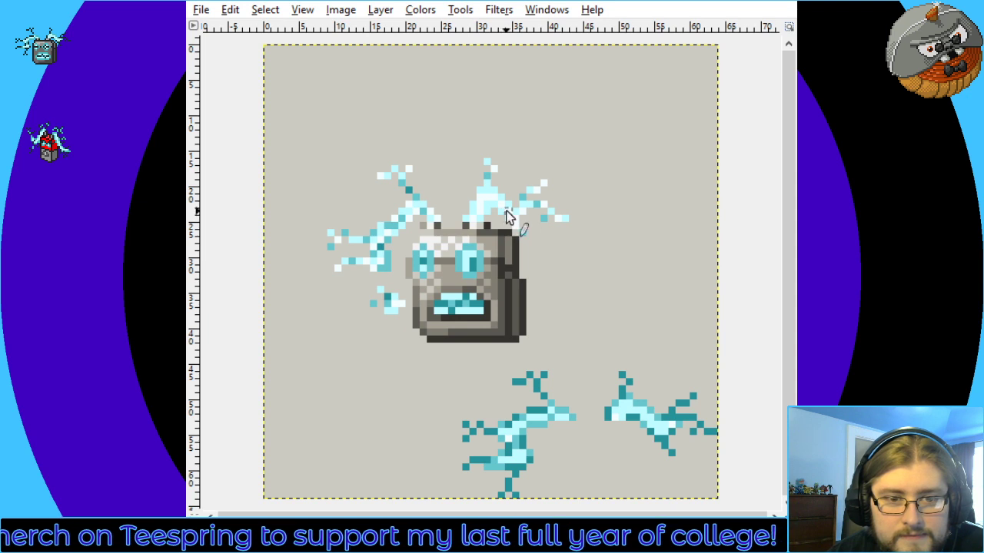
key(n)
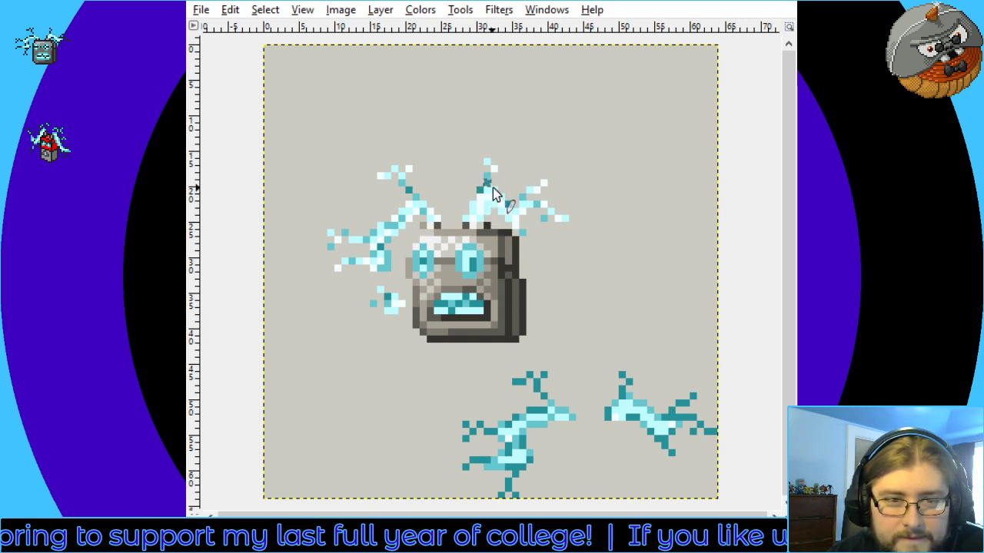
key(o)
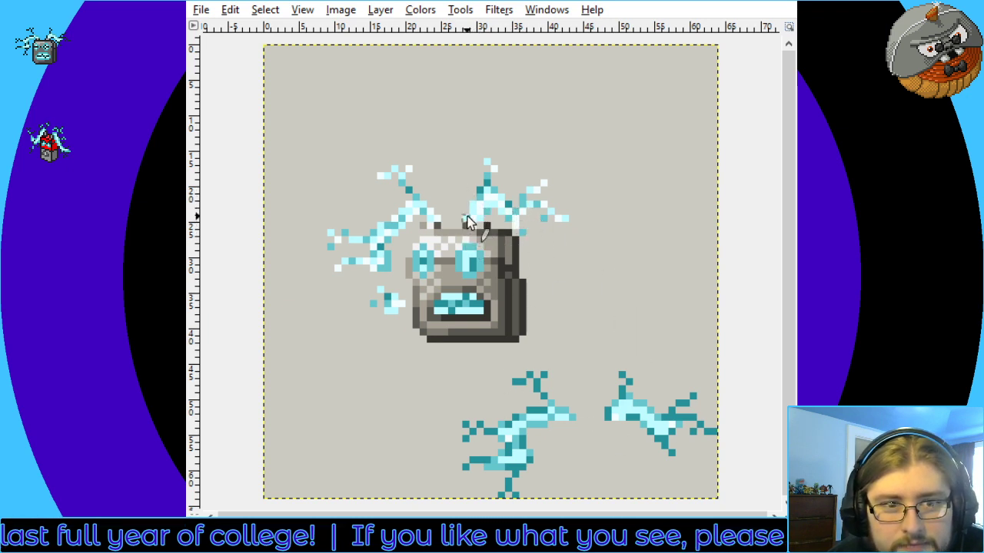
Examine both finished arcs against the old bolts by viewing the sprite at small and large zoom levels
key(minus)
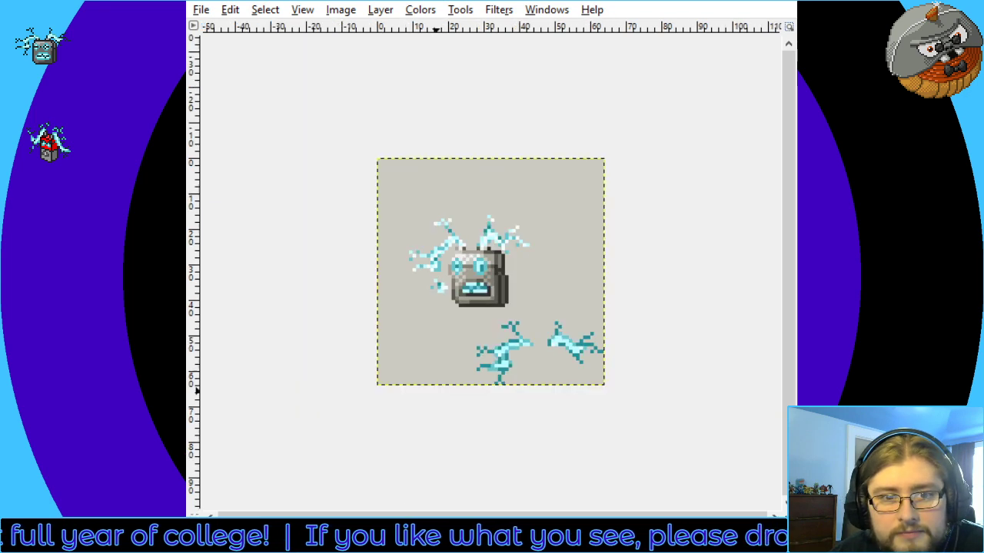
key(minus)
key(plus)
key(plus)
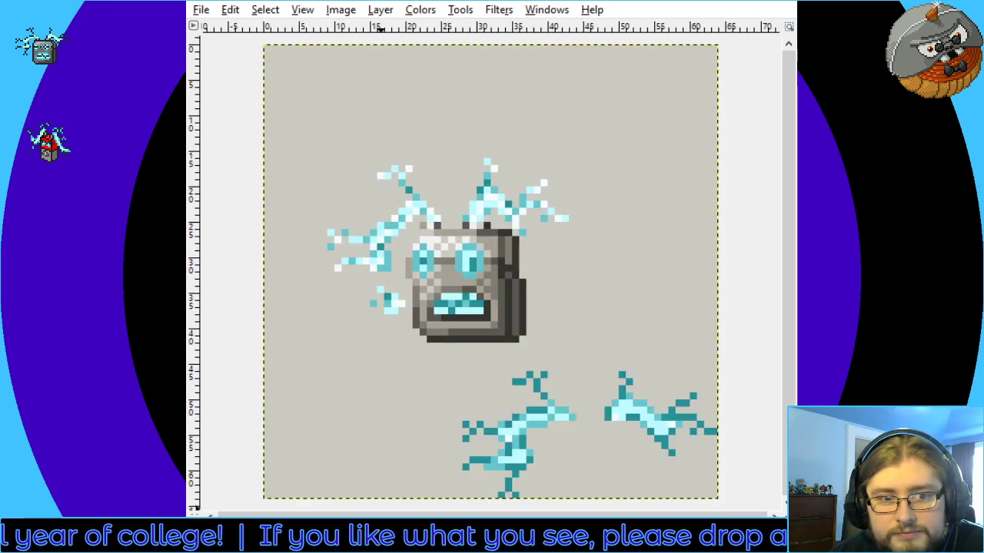
key(2)
key(1)
key(shift+ctrl+j)
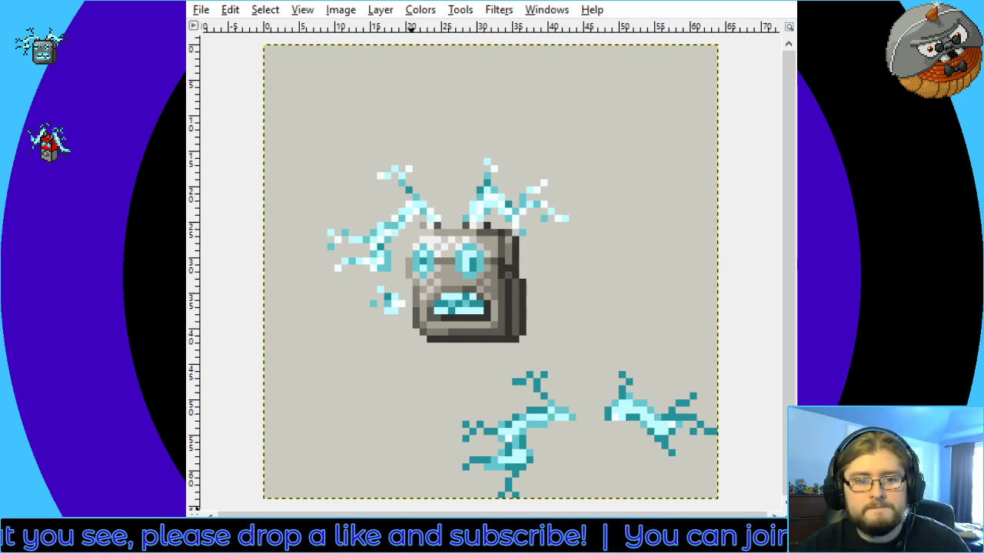
key(2)
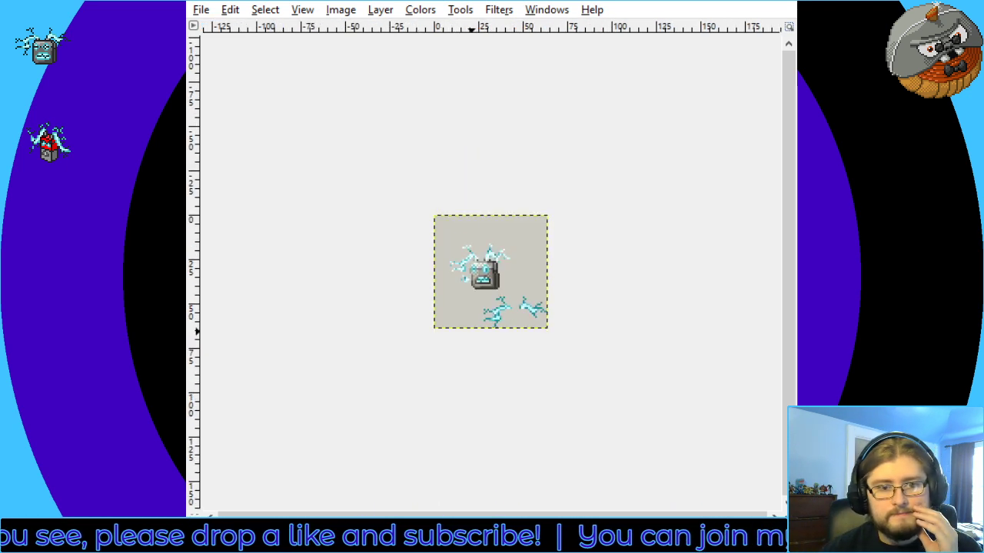
key(3)
key(4)
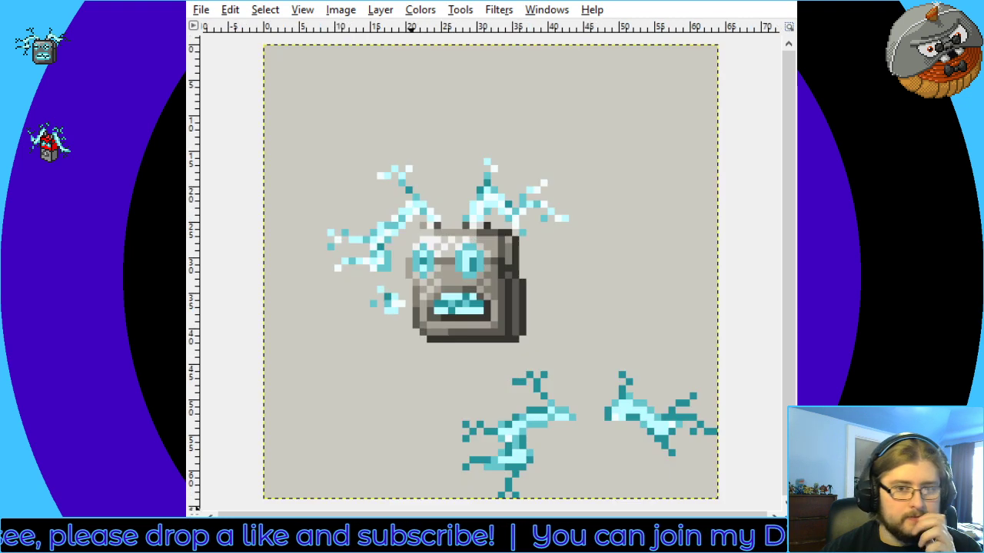
key(2)
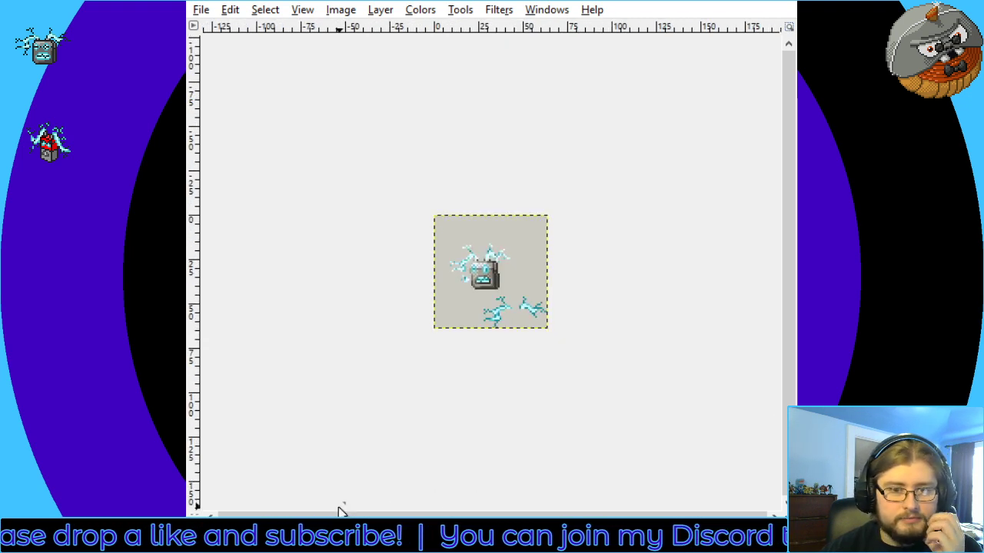
key(4)
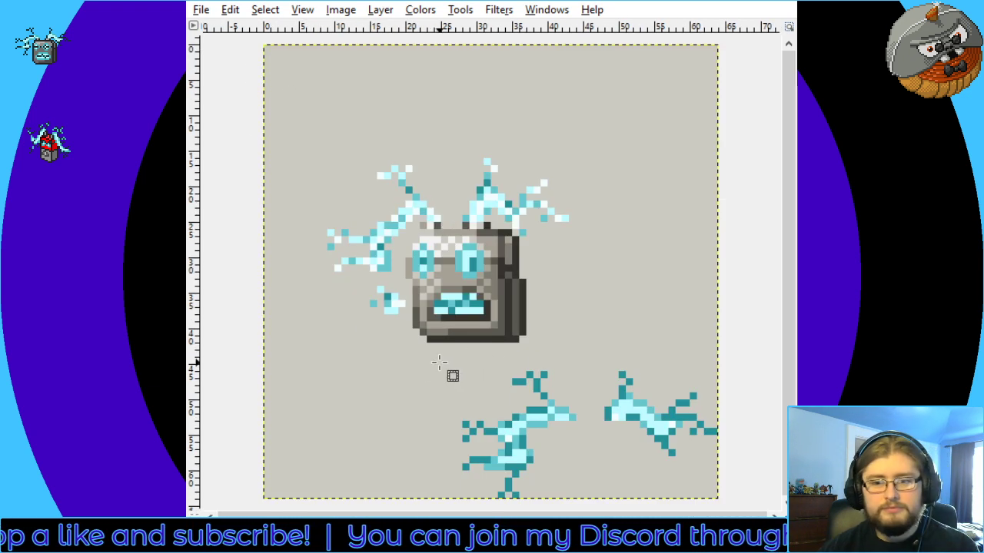
Delete the two old lightning bolts below the box and clear the selection
drag(440, 363, 731, 499)
key(Delete)
click(727, 299)
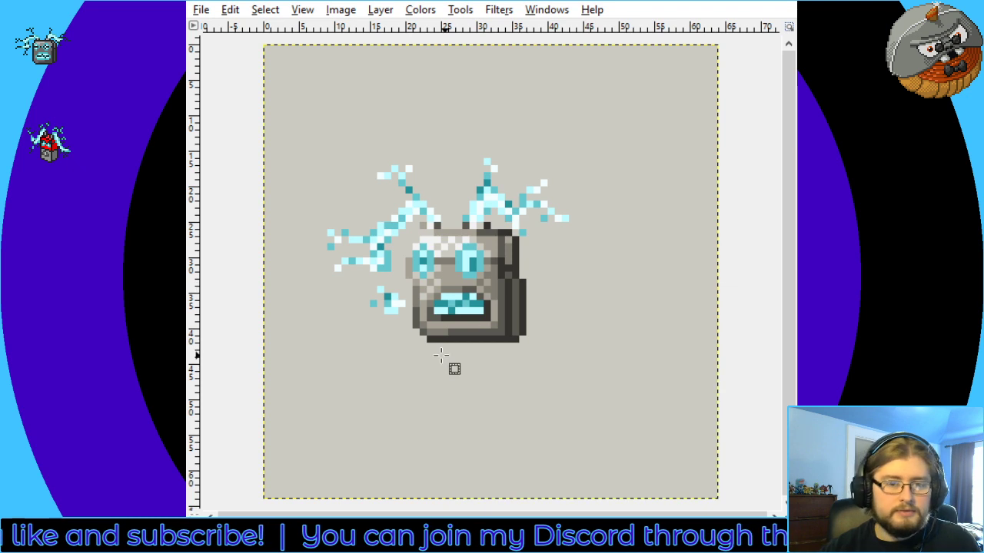
key(2)
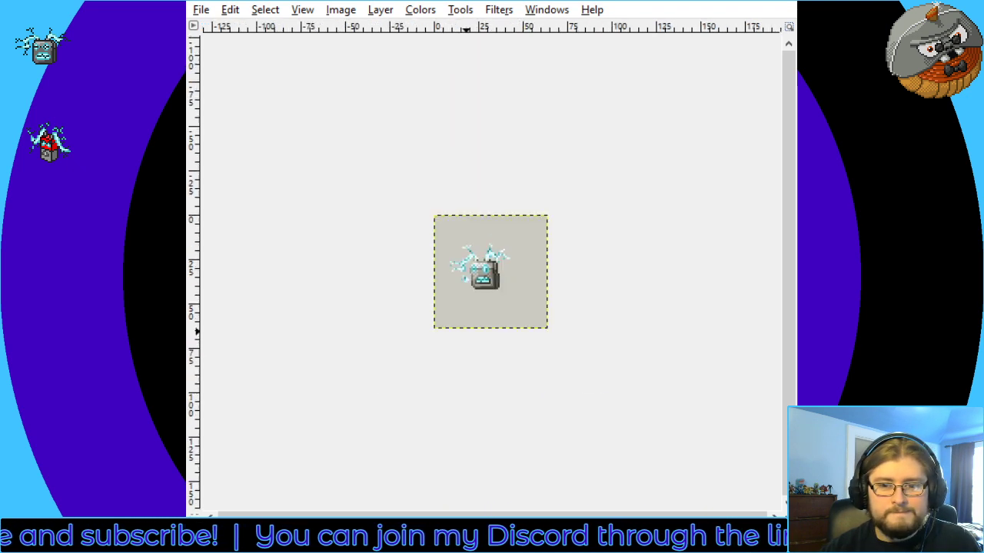
Recolor the electric glow inside the mouth as a checkered mix of white, pale cyan and teal pixels
key(4)
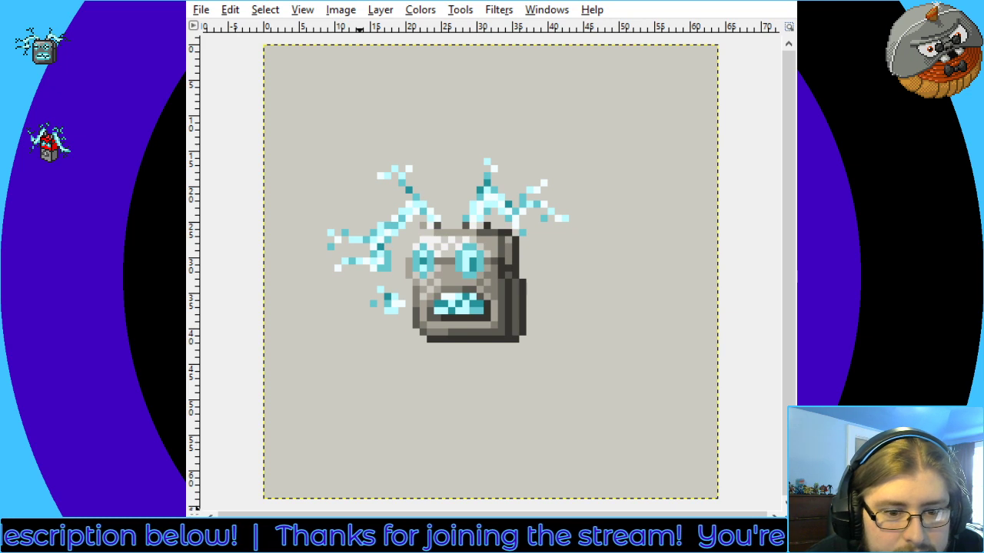
key(minus)
key(minus)
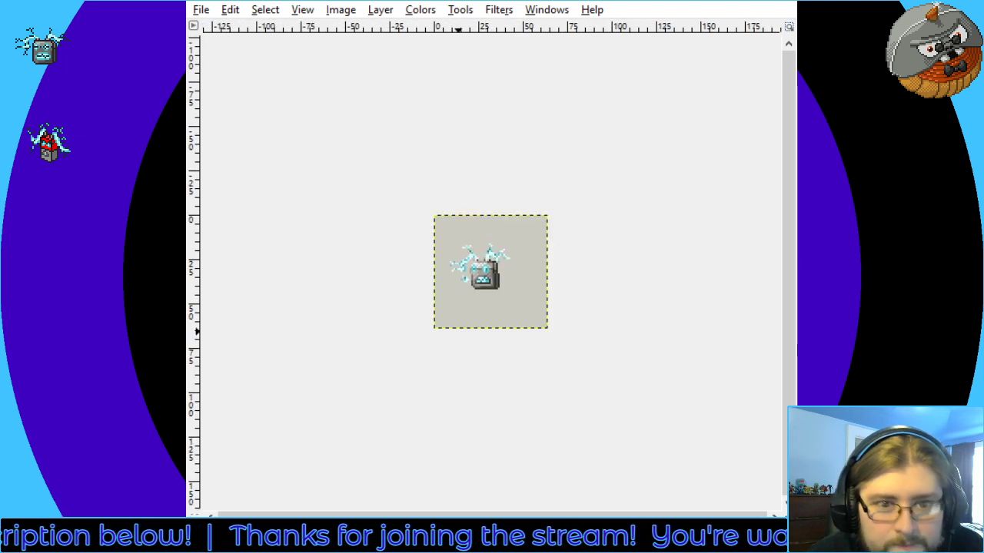
Shade the right eye with mid-cyan and darker teal pixels, checking the sprite at smaller sizes
key(shift+ctrl+j)
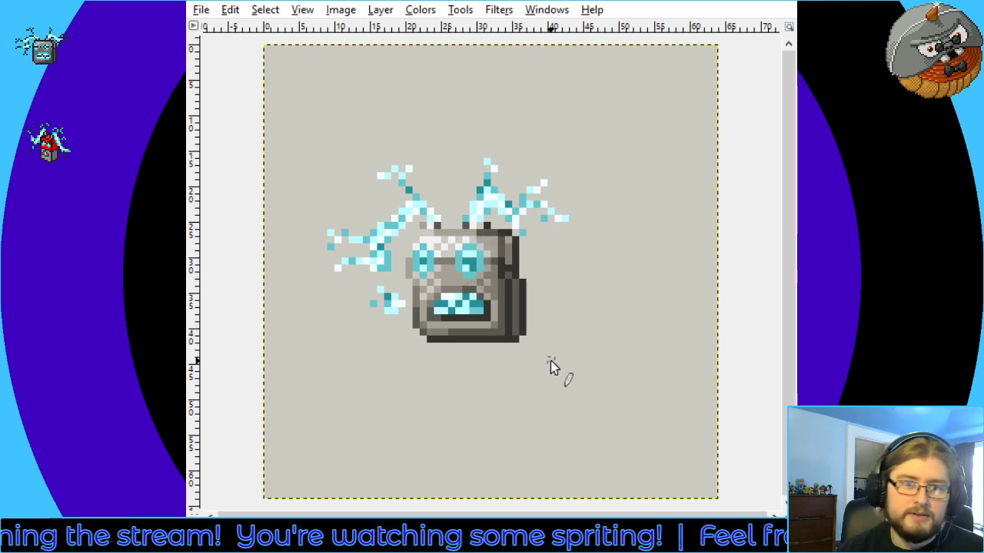
key(minus)
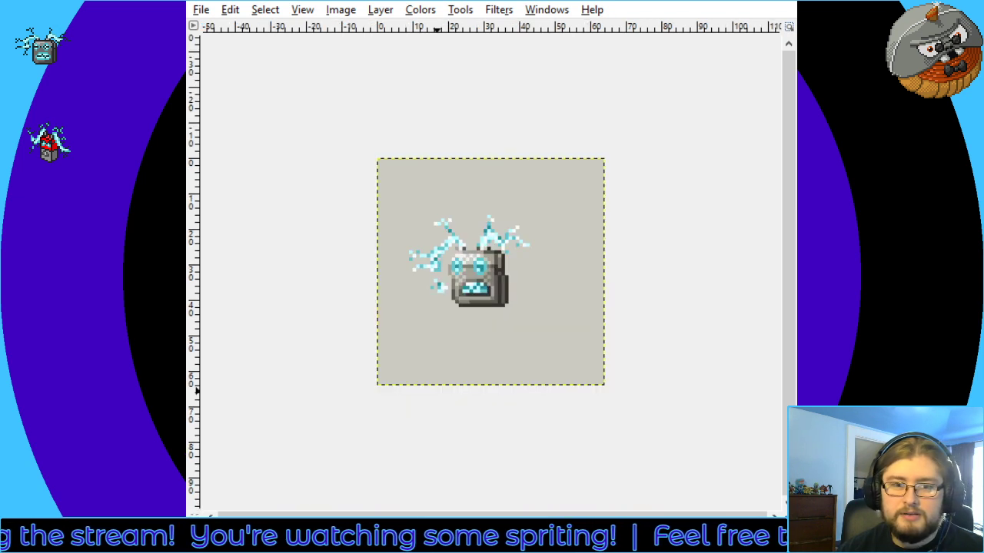
key(plus)
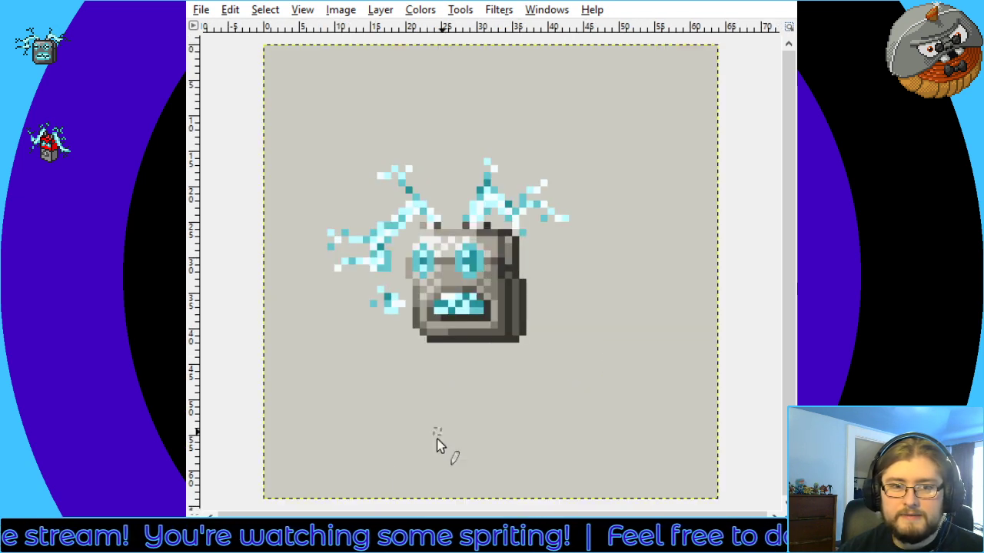
key(minus)
key(minus)
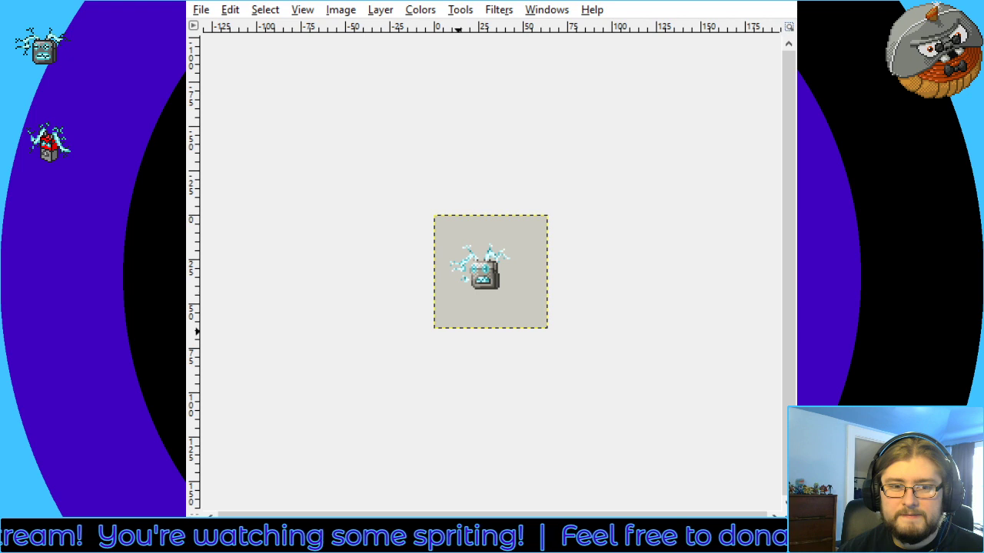
key(plus)
key(plus)
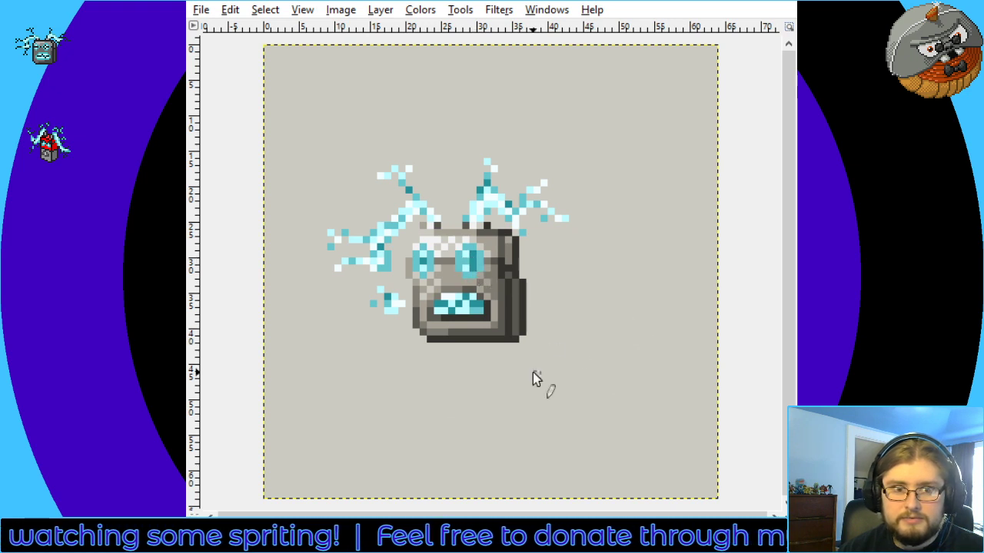
scroll(469, 246, down, 3)
scroll(468, 246, up, 3)
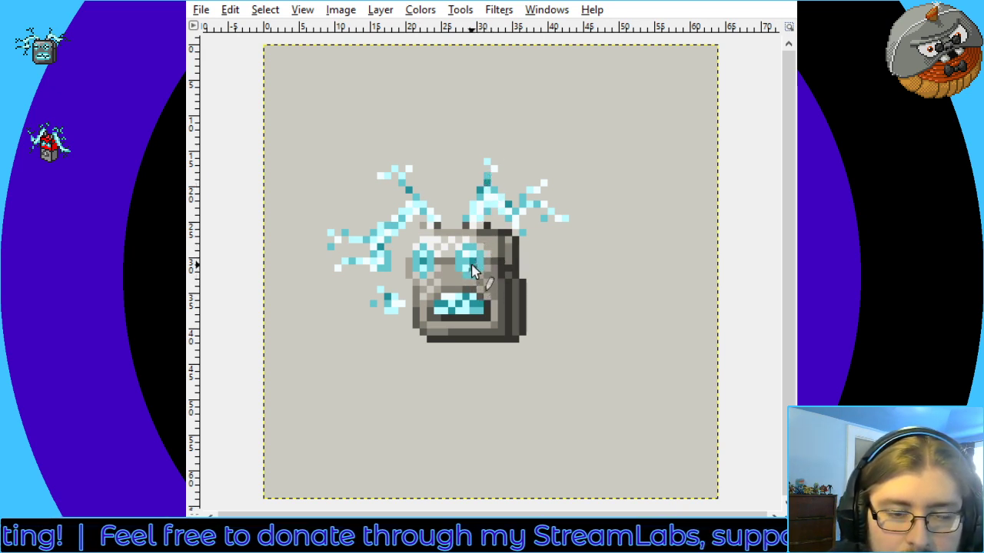
Touch up the right eye's pupil with teal and lighter cyan pixels
key(3)
key(2)
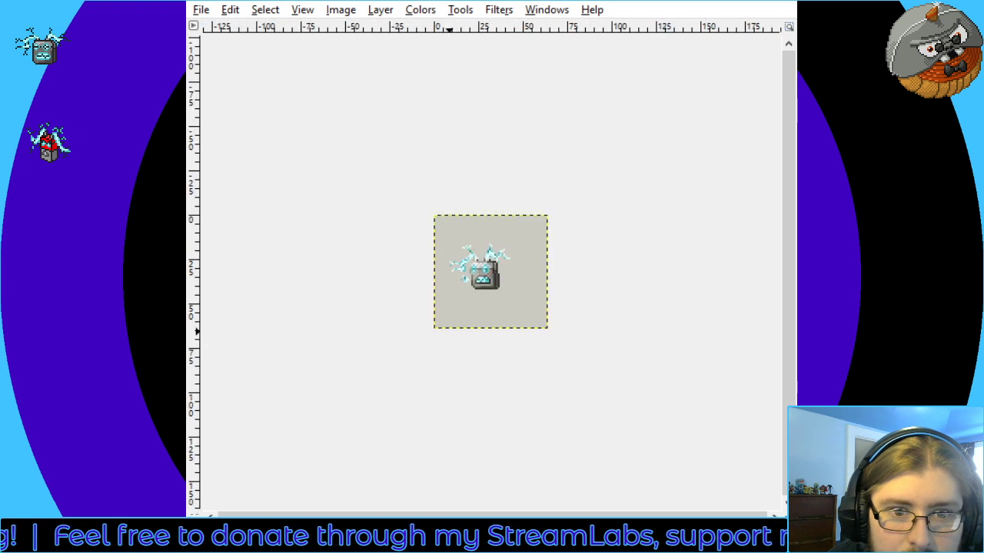
key(3)
key(4)
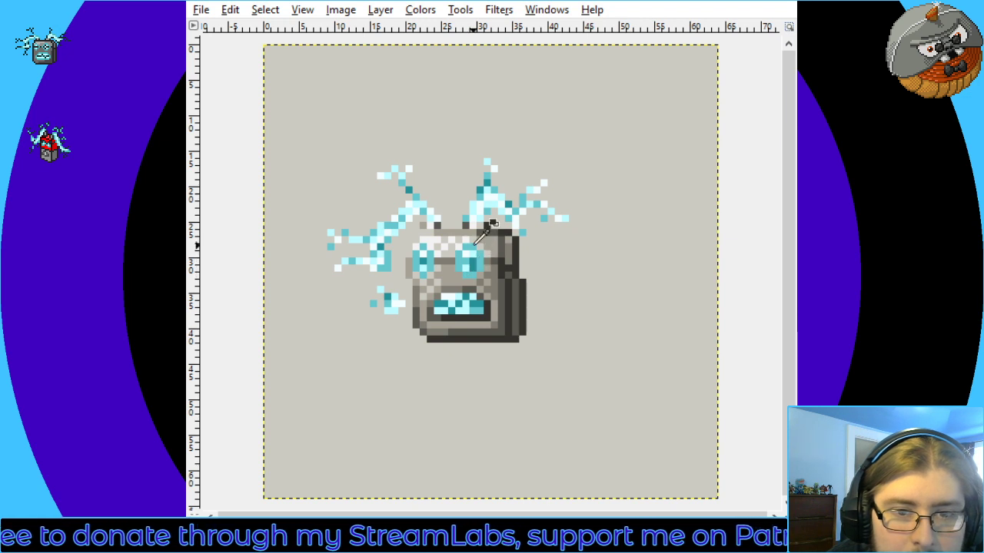
key(1)
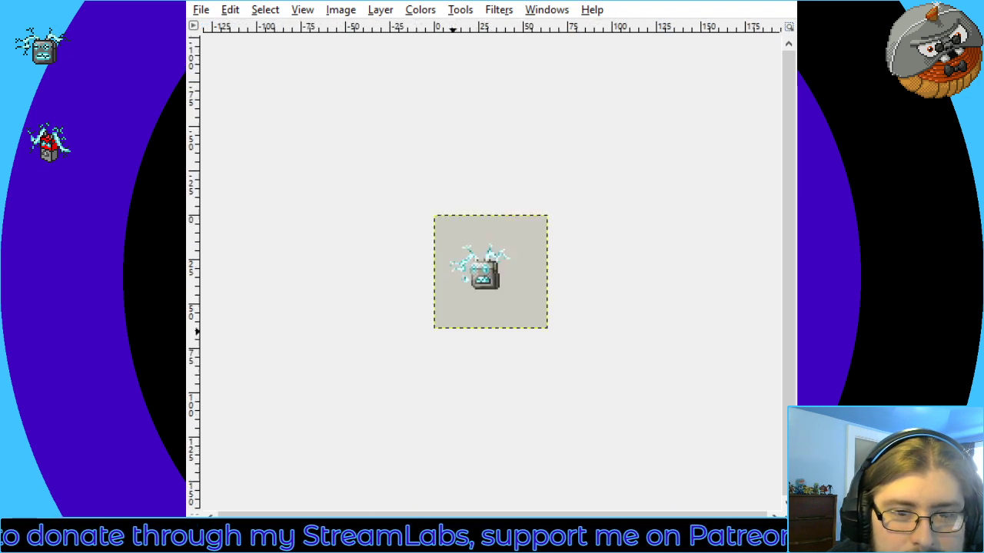
key(4)
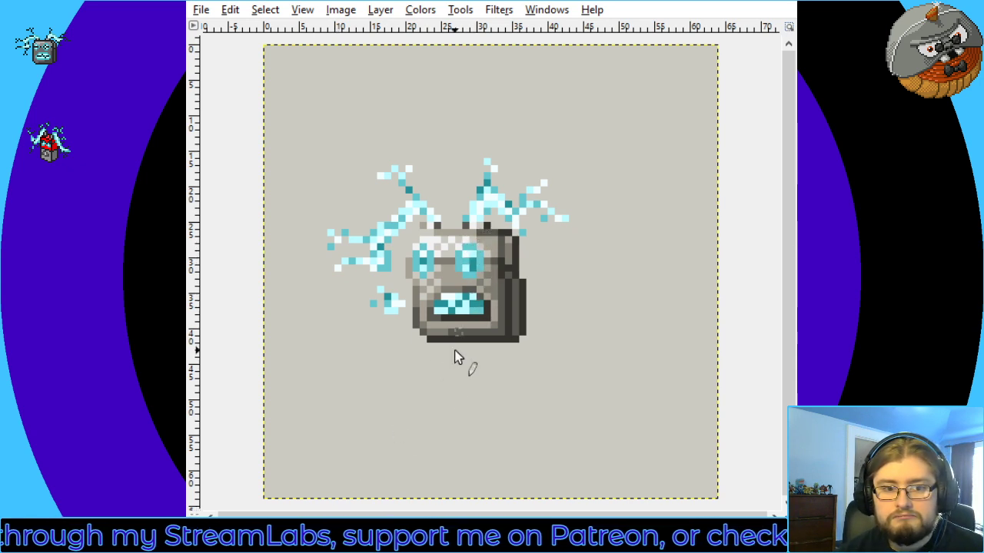
Examine the electrified box sprite at several zoom levels to judge the face and lightning shading
key(1)
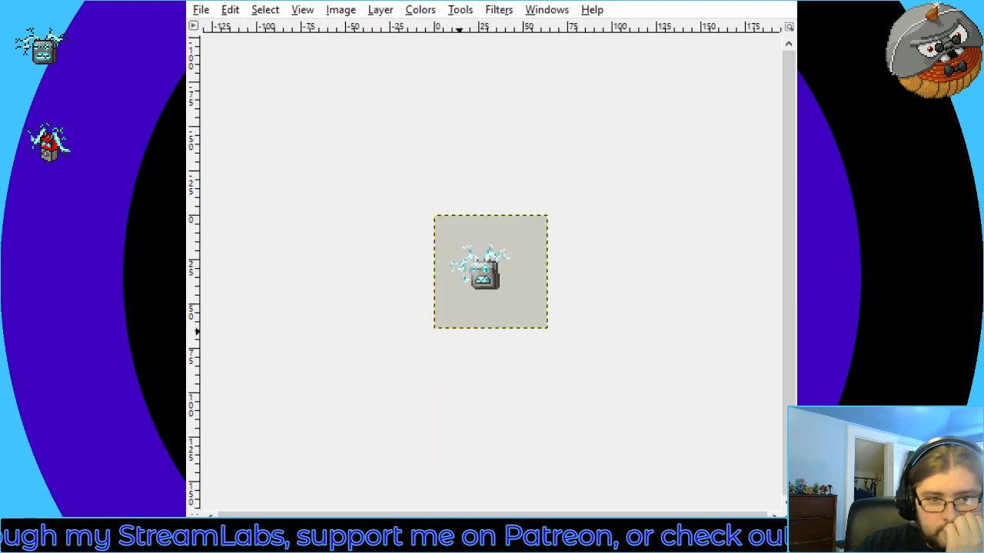
key(shift+2)
key(2)
key(1)
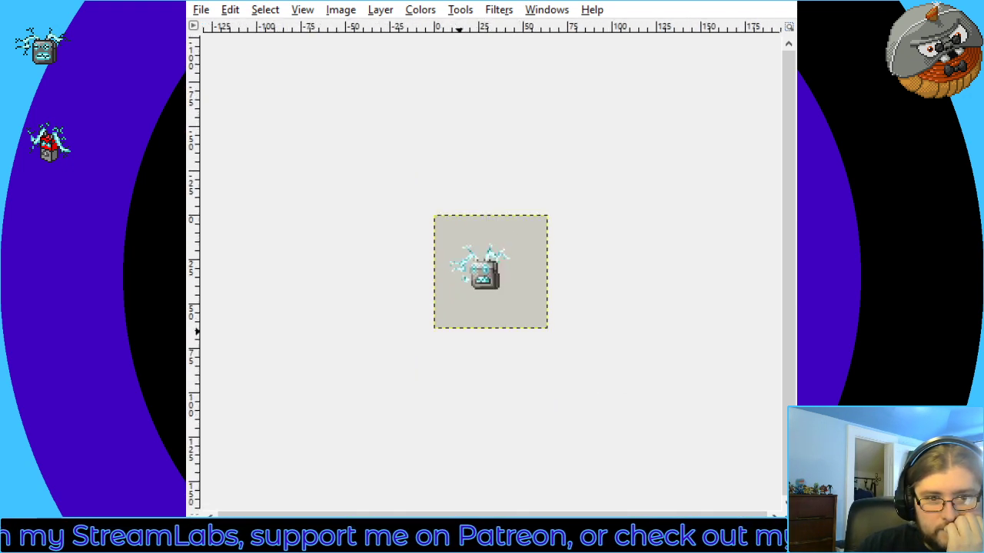
key(2)
key(3)
key(2)
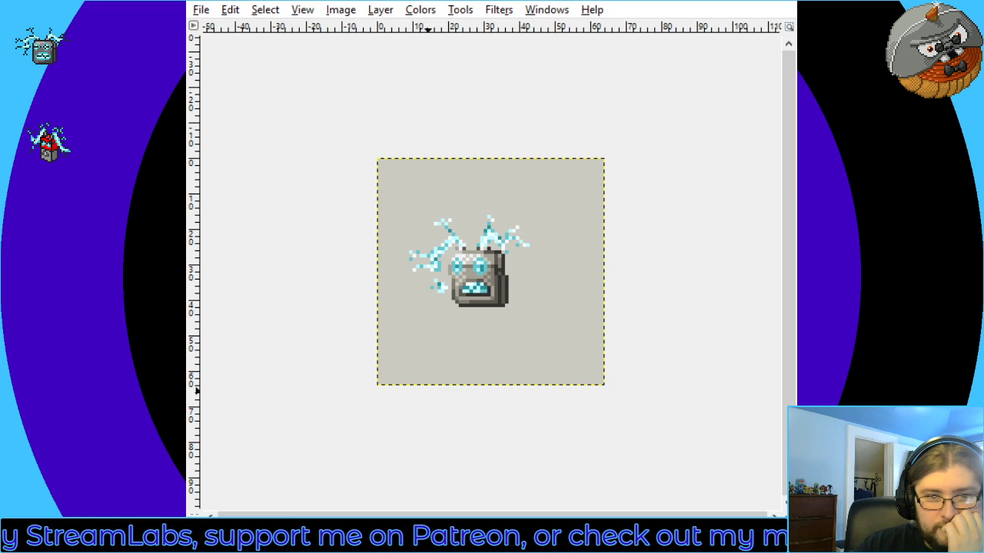
key(1)
key(3)
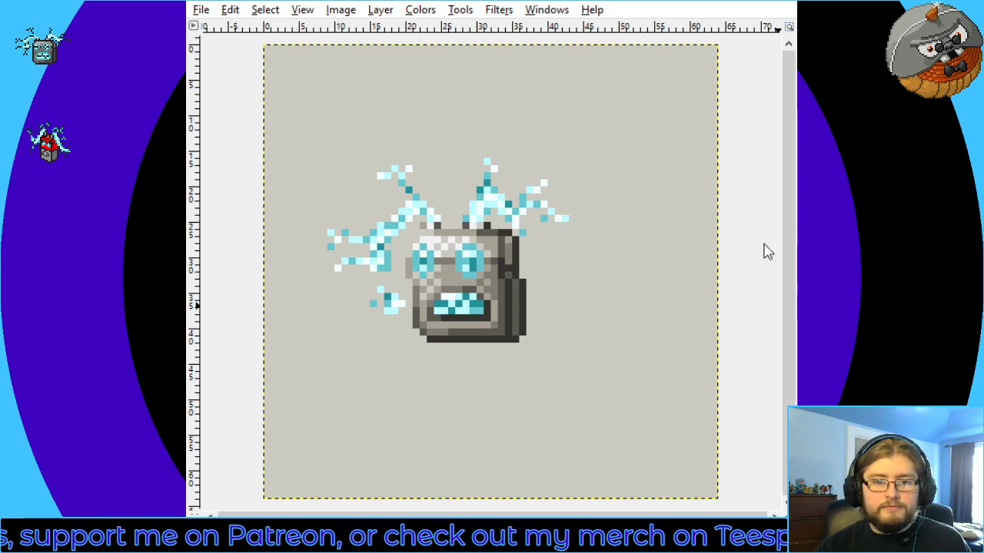
Remove the light grey background, then cut the whole box sprite with its lightning and paste it centred on the transparent canvas
key(Delete)
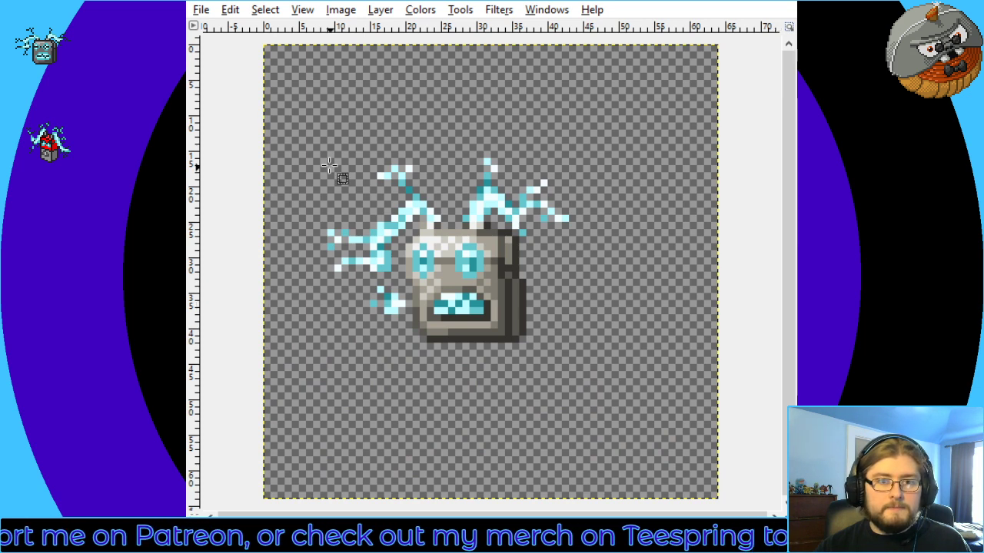
drag(300, 165, 329, 159)
click(569, 356)
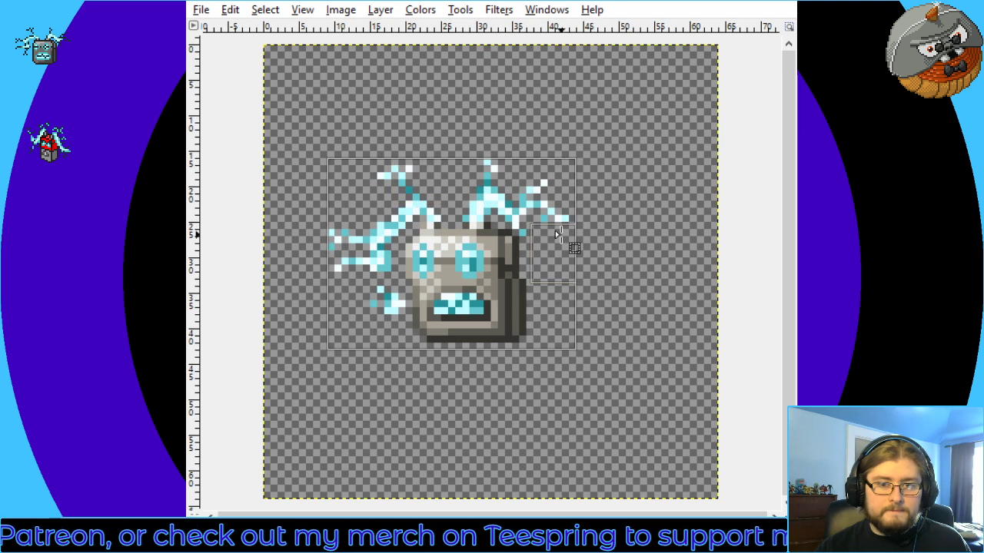
drag(571, 245, 565, 244)
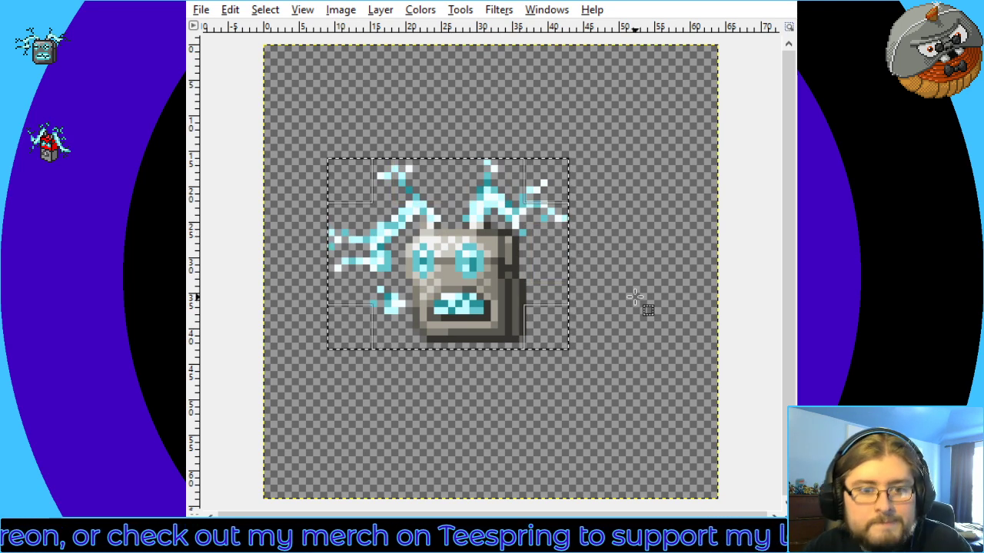
drag(565, 331, 563, 322)
key(ctrl+x)
key(ctrl+shift+a)
key(ctrl+v)
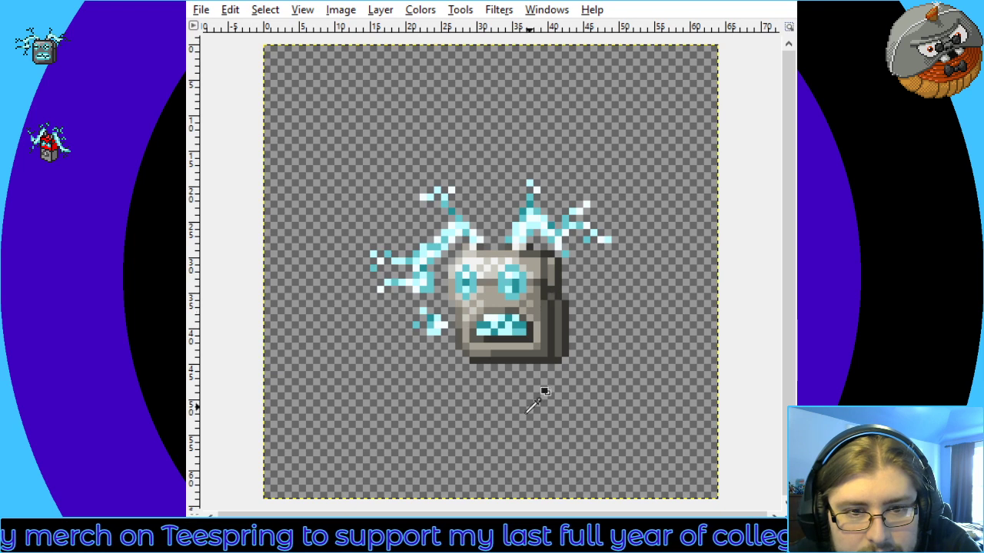
Examine the centred sprite against the transparent canvas at several reduced and enlarged sizes
scroll(490, 271, down, 5)
scroll(490, 272, up, 2)
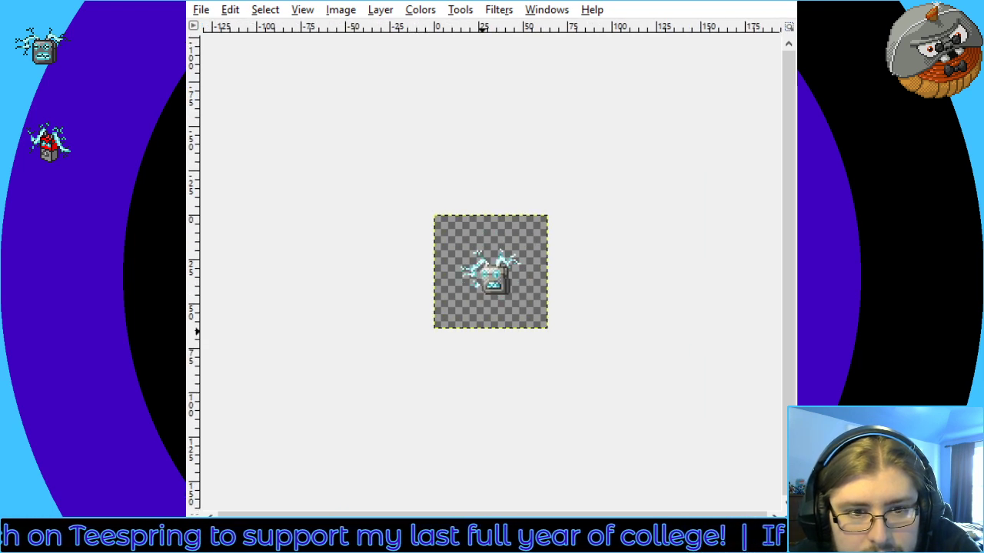
scroll(490, 272, up, 3)
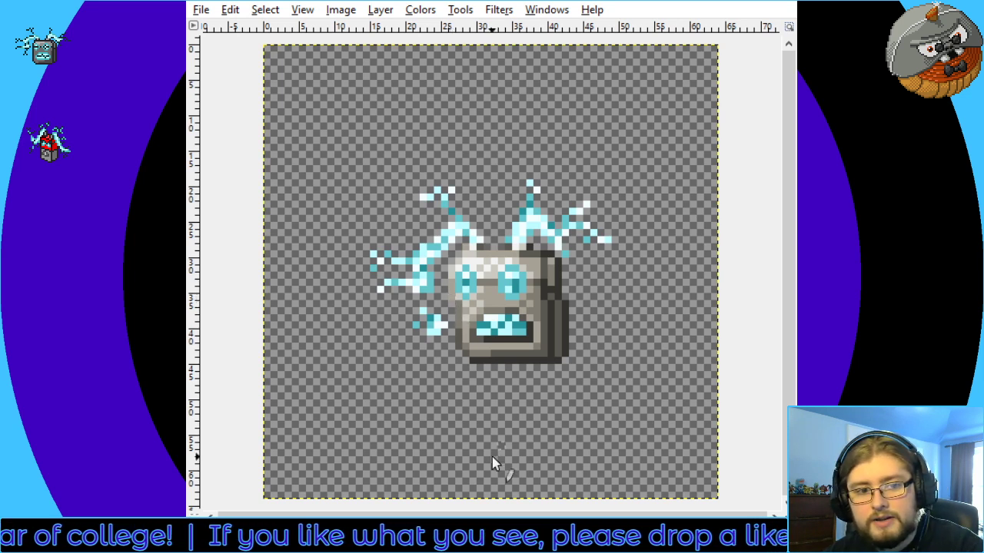
key(minus)
key(minus)
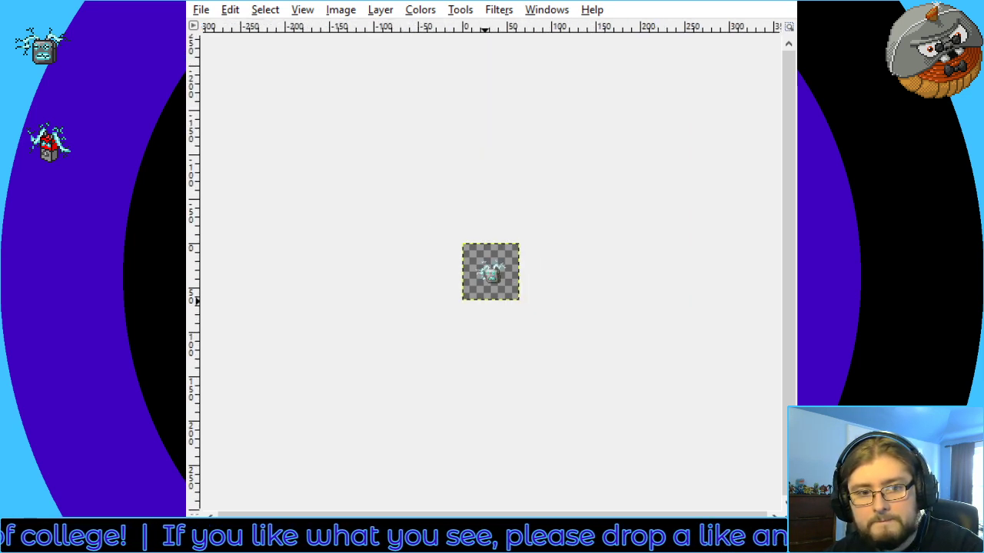
key(plus)
key(plus)
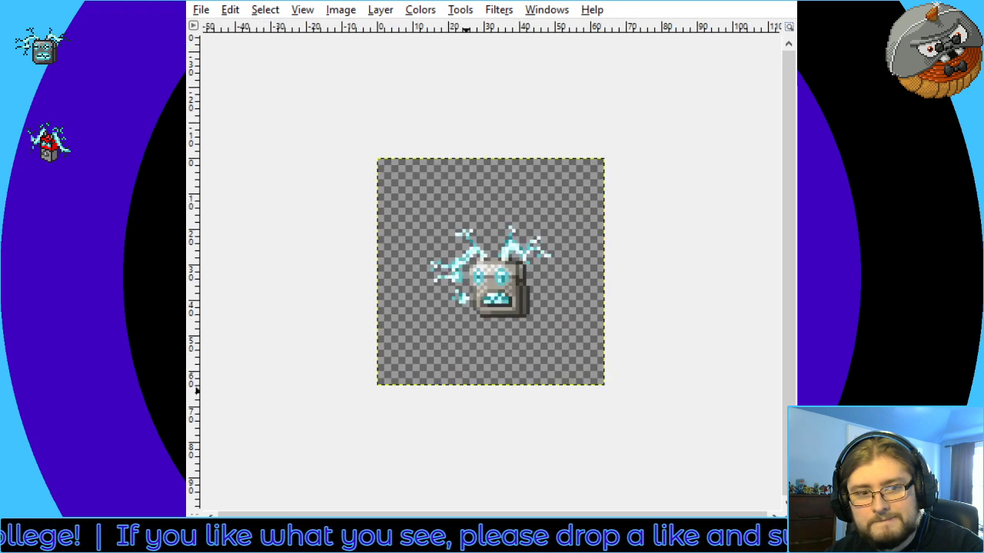
key(minus)
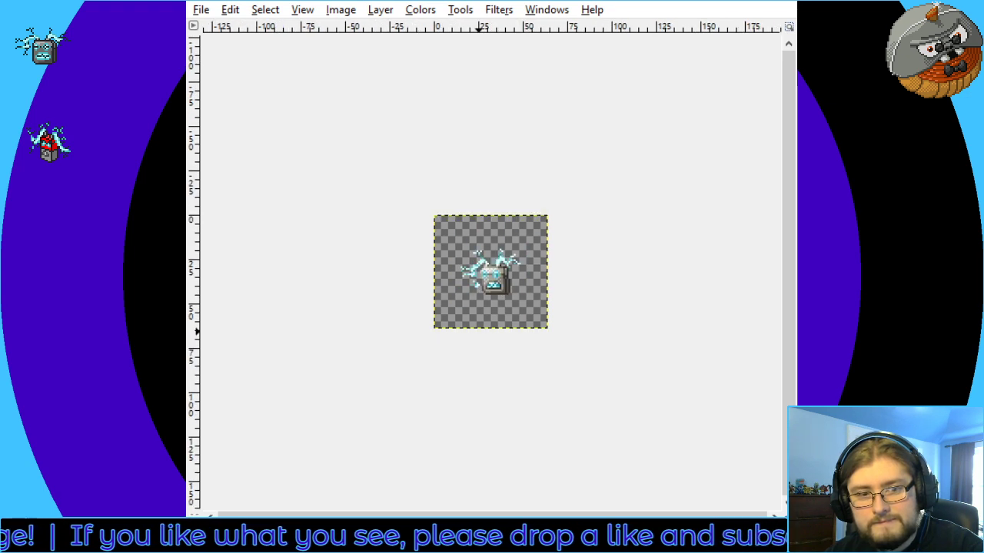
key(plus)
key(minus)
key(plus)
key(plus)
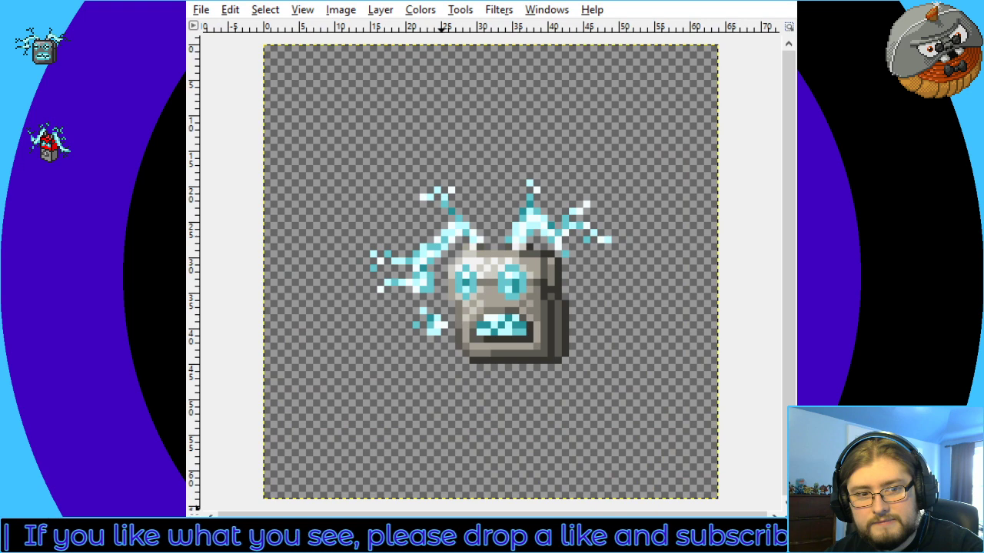
key(minus)
key(minus)
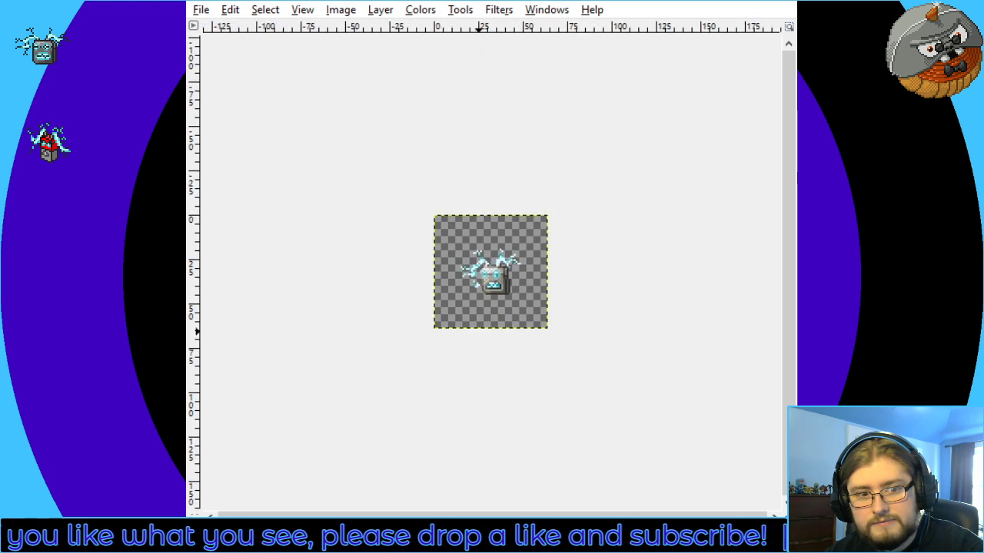
key(plus)
key(plus)
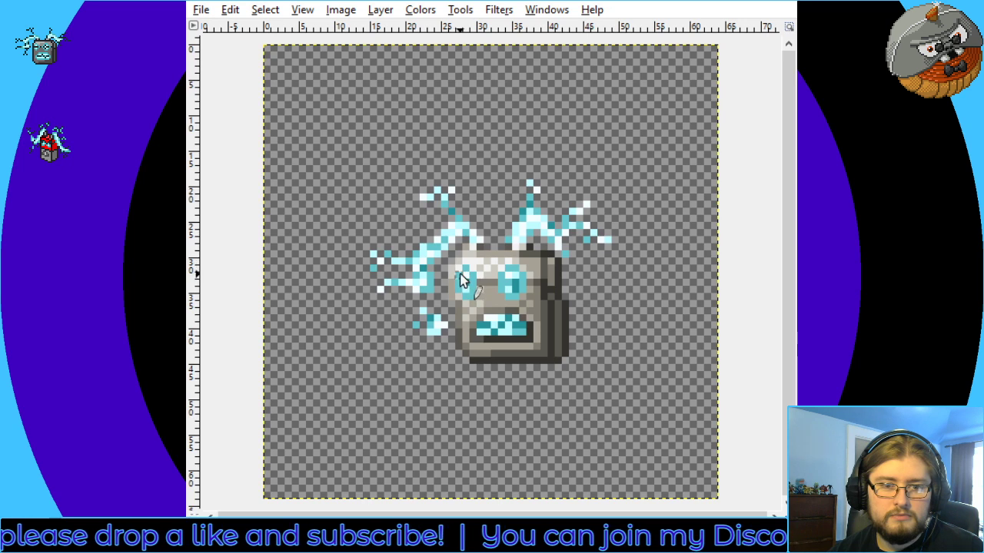
key(minus)
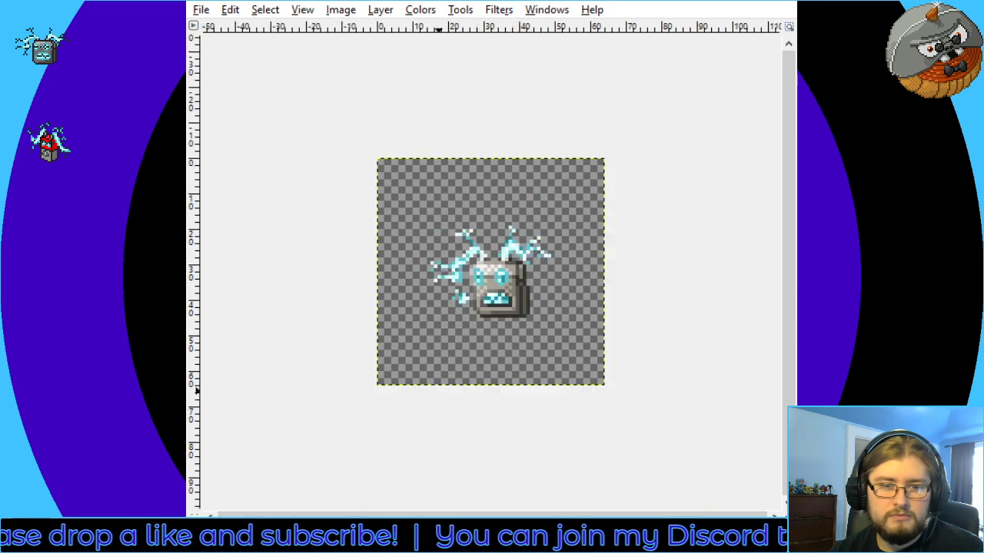
key(minus)
key(plus)
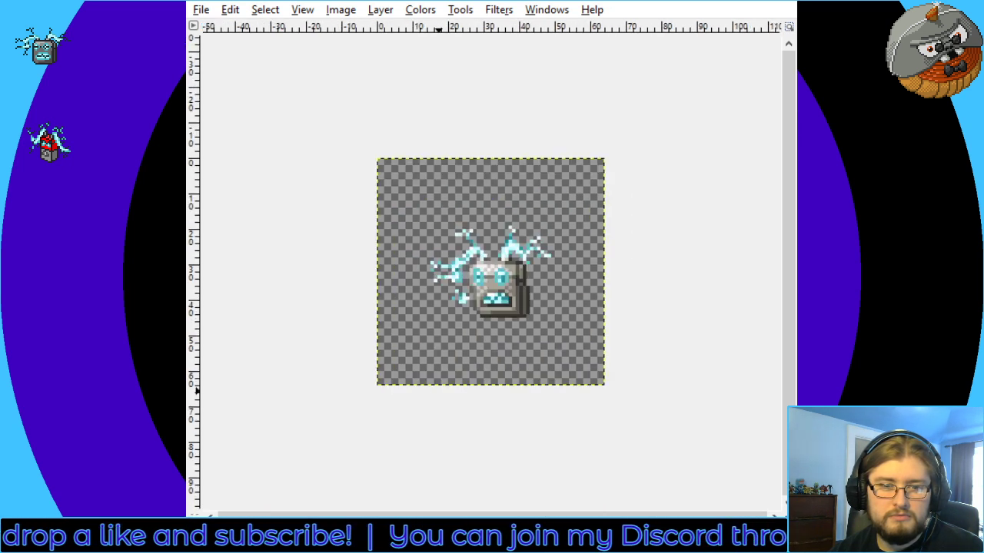
key(plus)
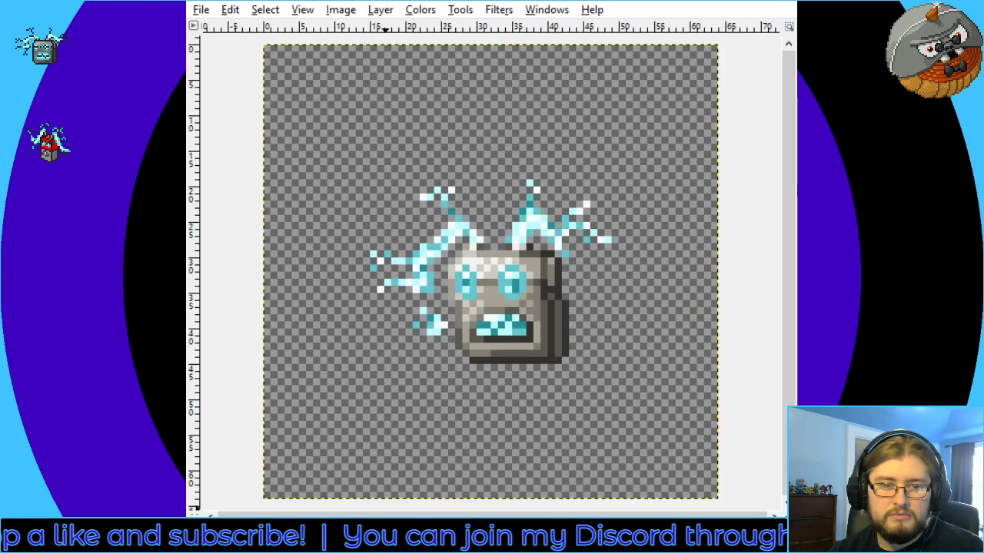
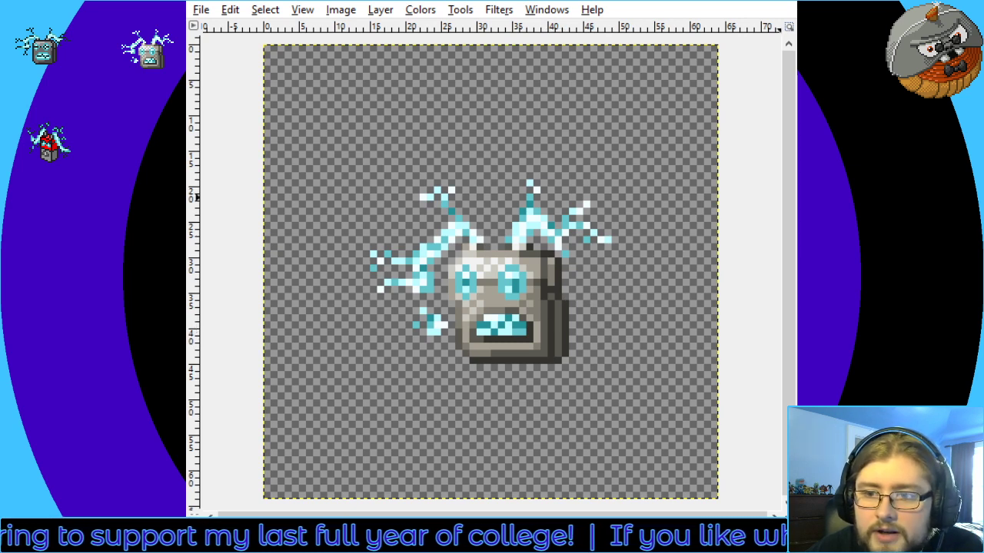
Recolor the box's grey shades to a purple ramp from near-black navy to pale lilac, checking it at smaller size
key(ctrl+z)
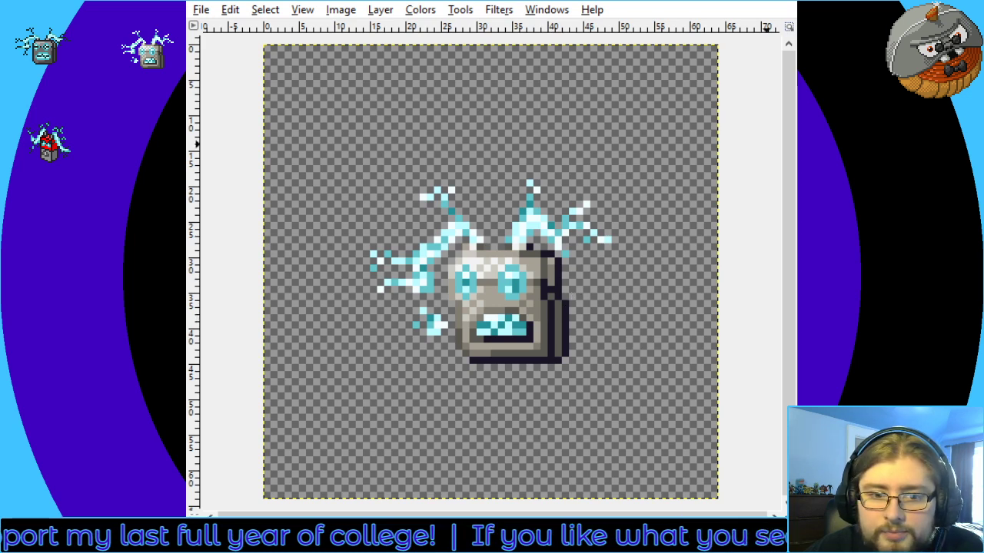
key(ctrl+z)
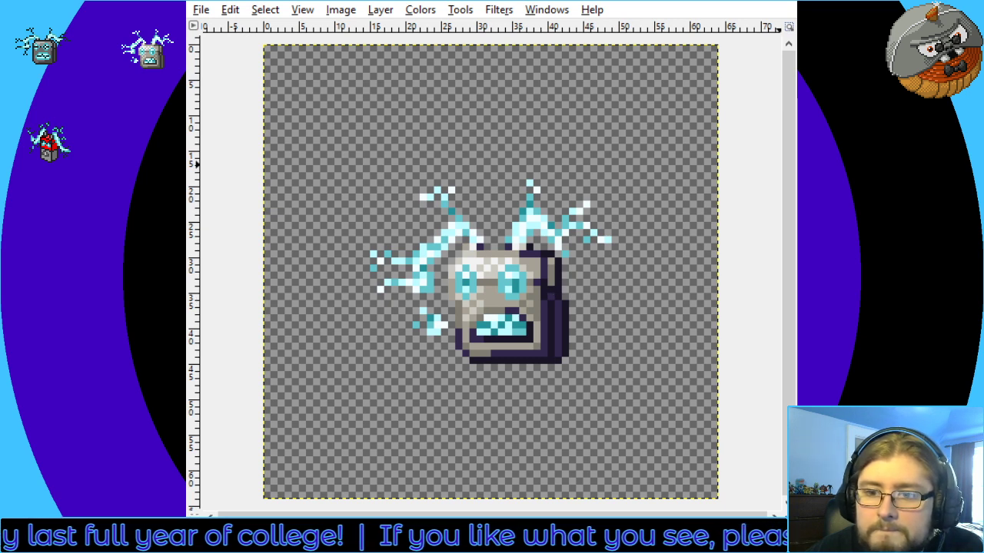
key(ctrl+z)
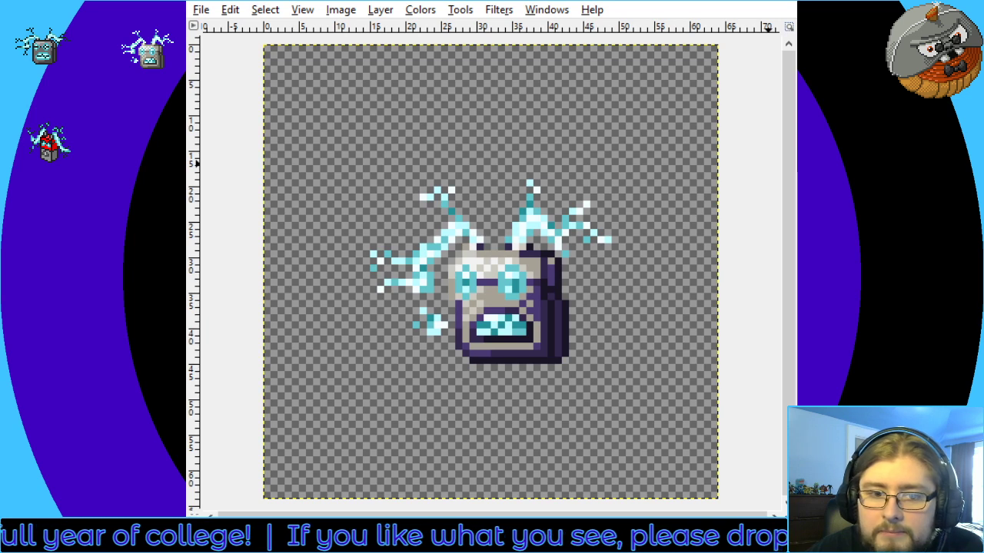
key(Return)
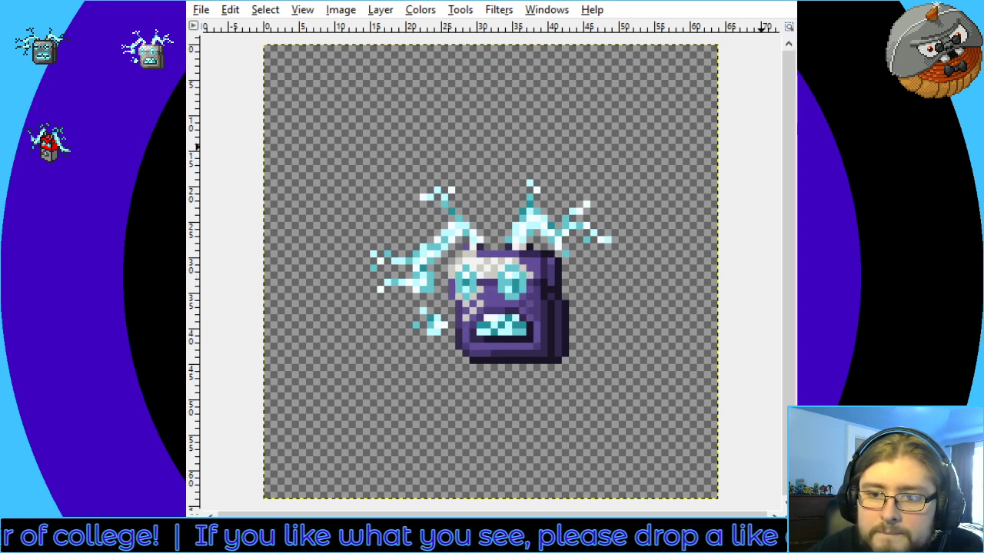
key(Return)
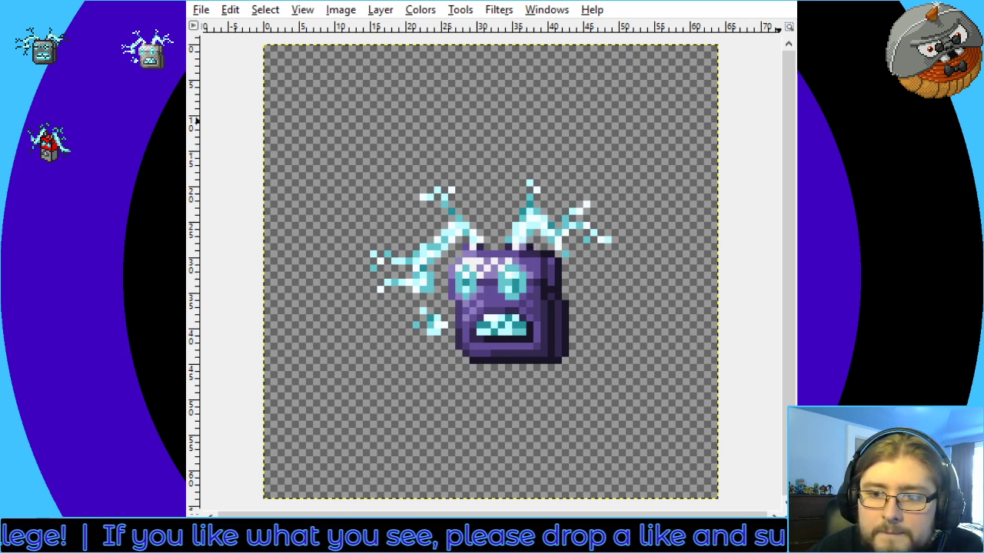
key(minus)
key(minus)
key(minus)
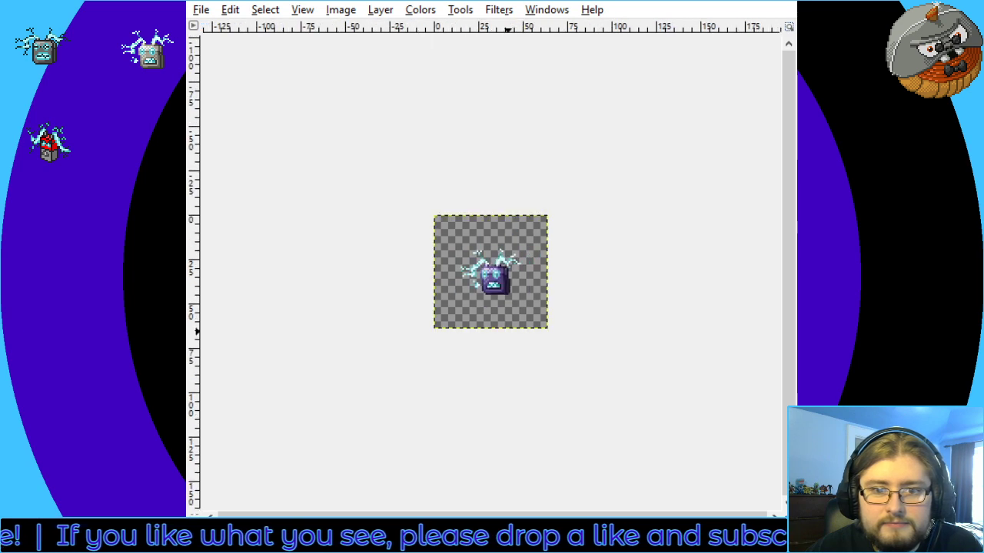
key(plus)
key(plus)
key(plus)
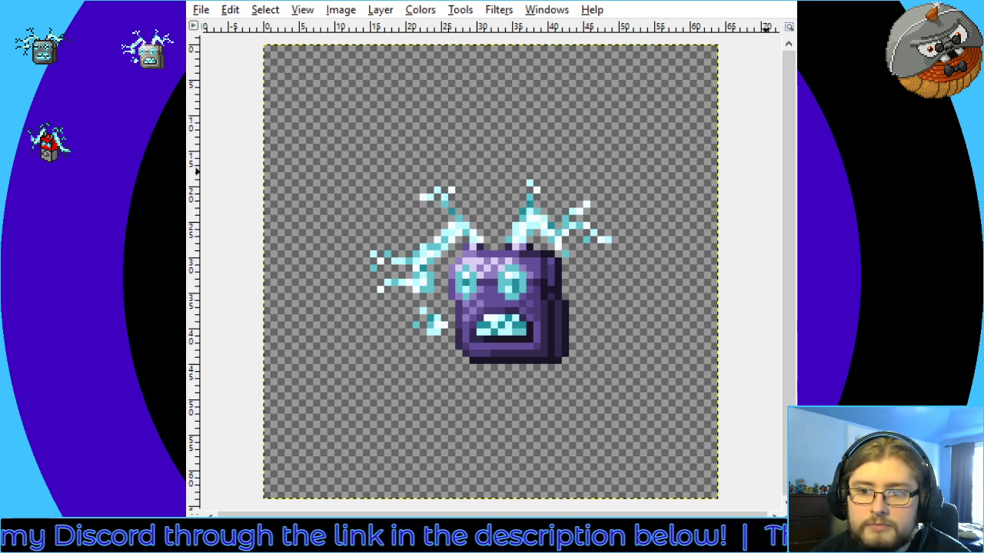
Recolor the teal and cyan shades of the lightning, eyes and mouth glow to gold and pale yellow
key(ctrl+z)
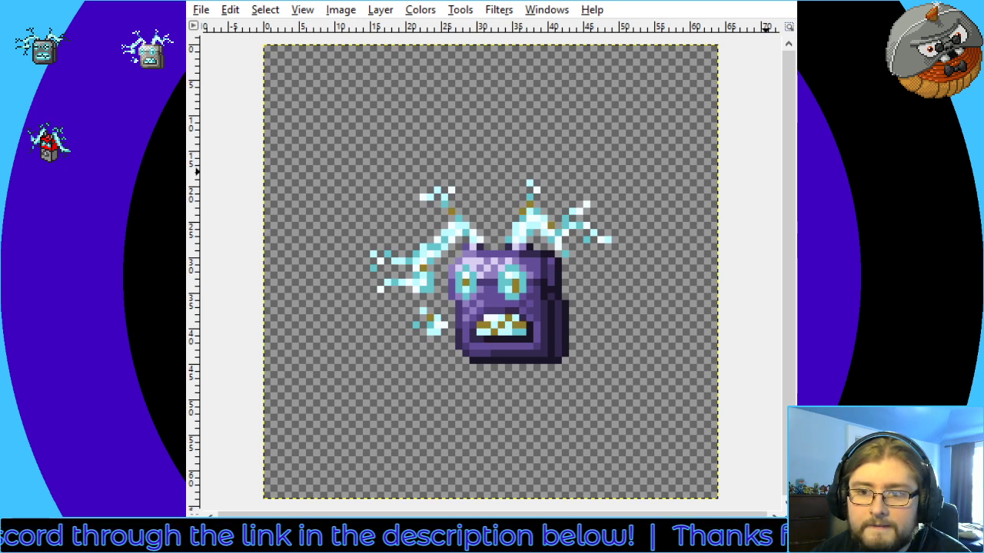
key(ctrl+z)
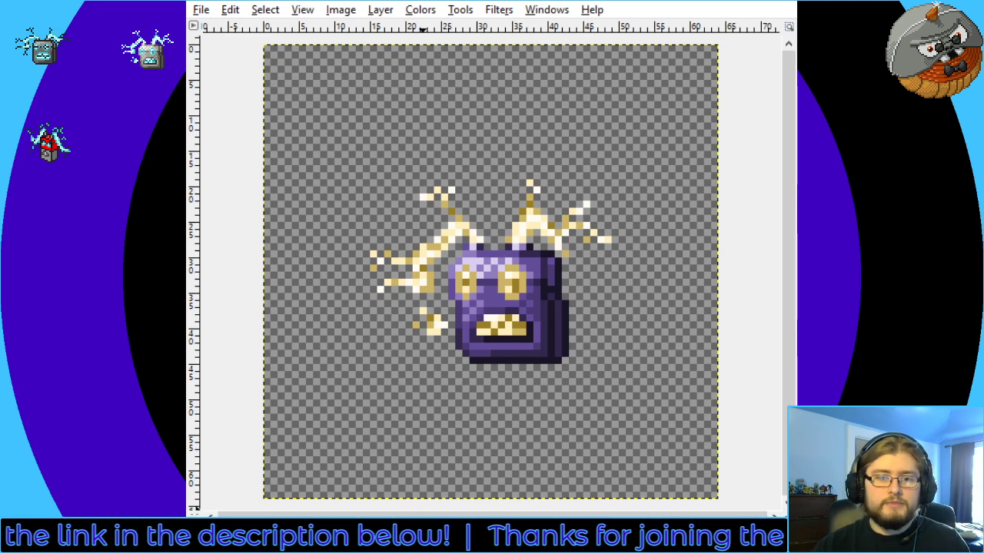
key(3)
key(2)
key(4)
key(5)
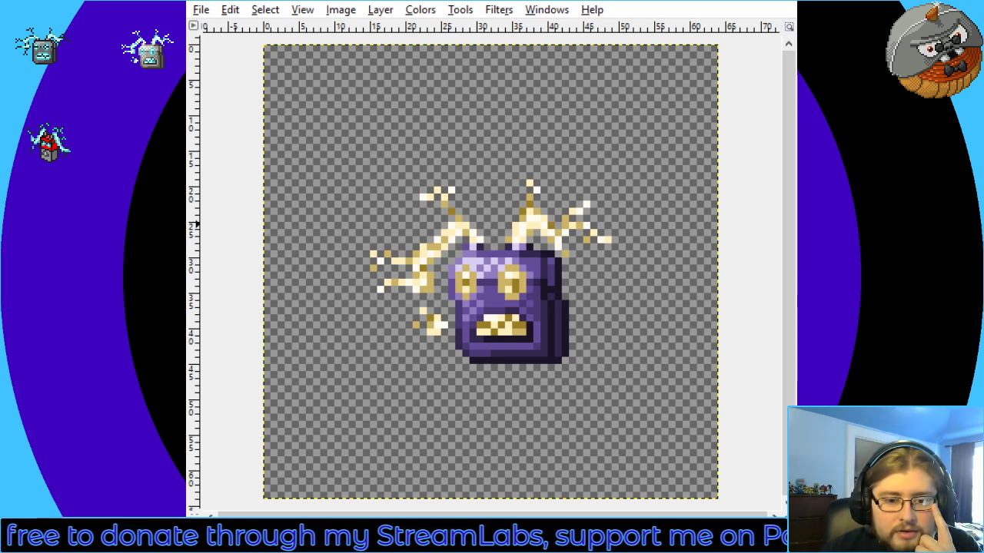
Switch to the red battery sprite's image, select its lightning arcs and move them to the canvas's empty lower-right area
key(alt+Tab)
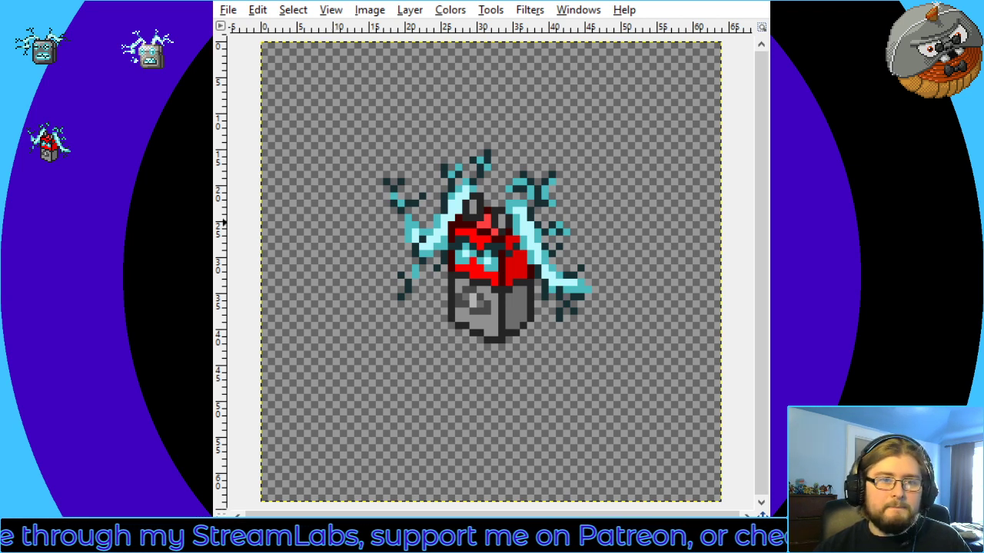
drag(369, 128, 445, 310)
drag(419, 121, 455, 221)
drag(455, 143, 468, 192)
drag(455, 122, 627, 191)
drag(476, 189, 531, 201)
drag(514, 174, 635, 350)
drag(536, 223, 585, 349)
drag(536, 228, 532, 263)
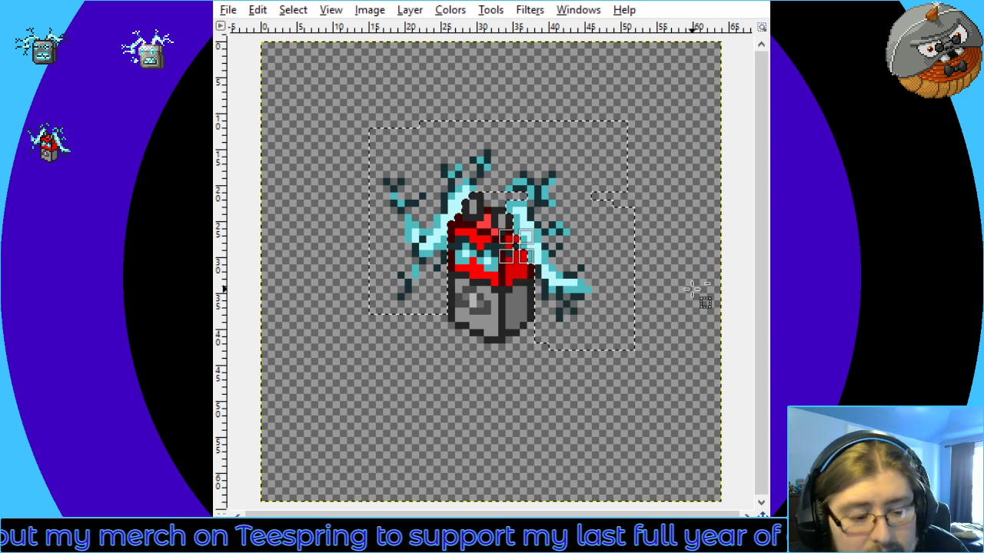
click(603, 409)
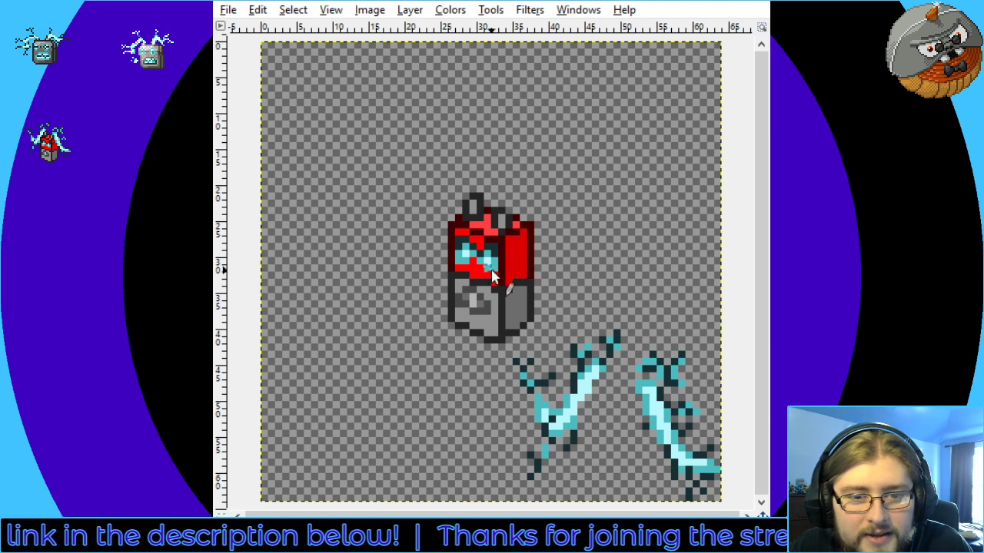
Paint over the battery's cyan eyes with red and redraw them as small white pixels beneath dark red brows
drag(488, 275, 491, 249)
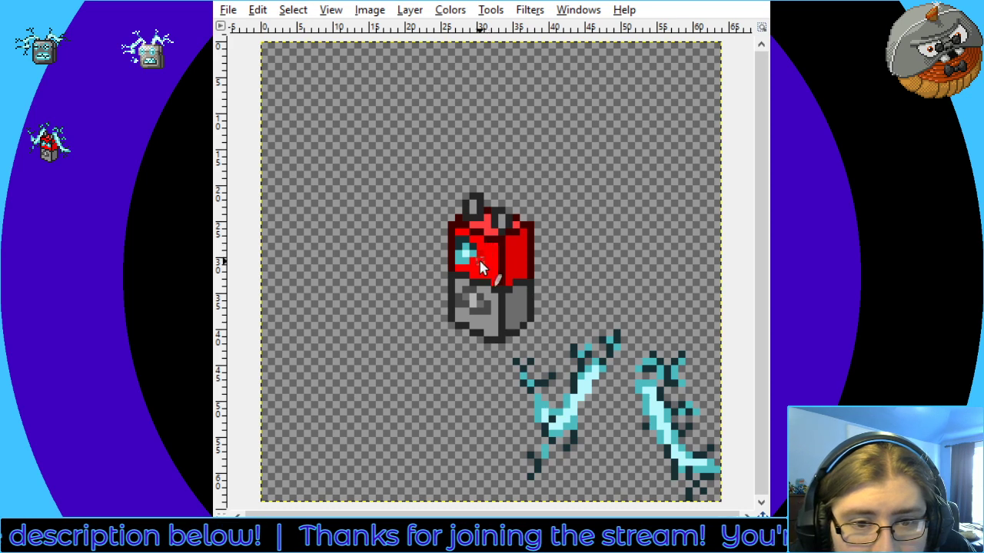
mouse_move(468, 259)
mouse_down()
mouse_move(458, 260)
mouse_move(469, 245)
mouse_up()
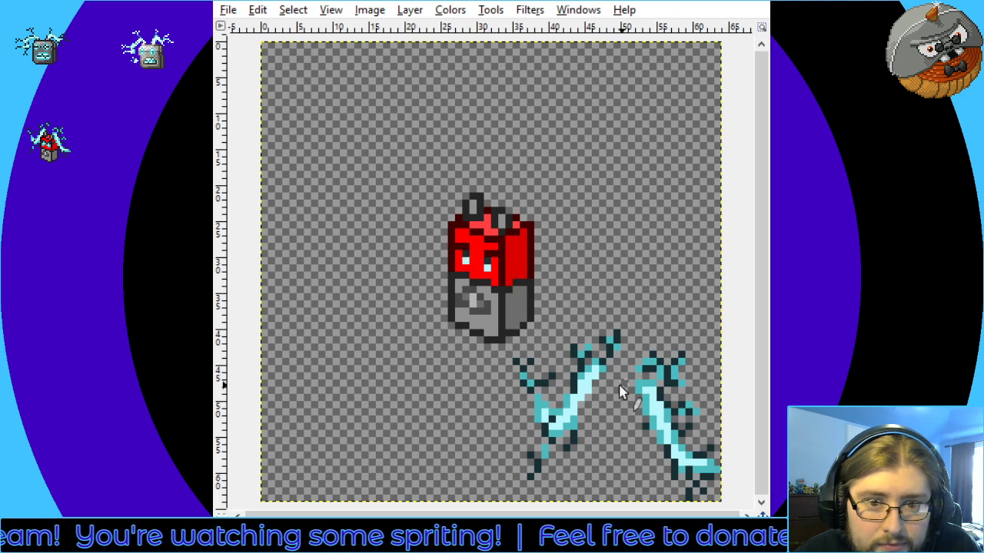
Try larger pale cyan eye shapes on the battery's red face, comparing them at smaller size
scroll(493, 270, down, 1)
scroll(493, 270, up, 1)
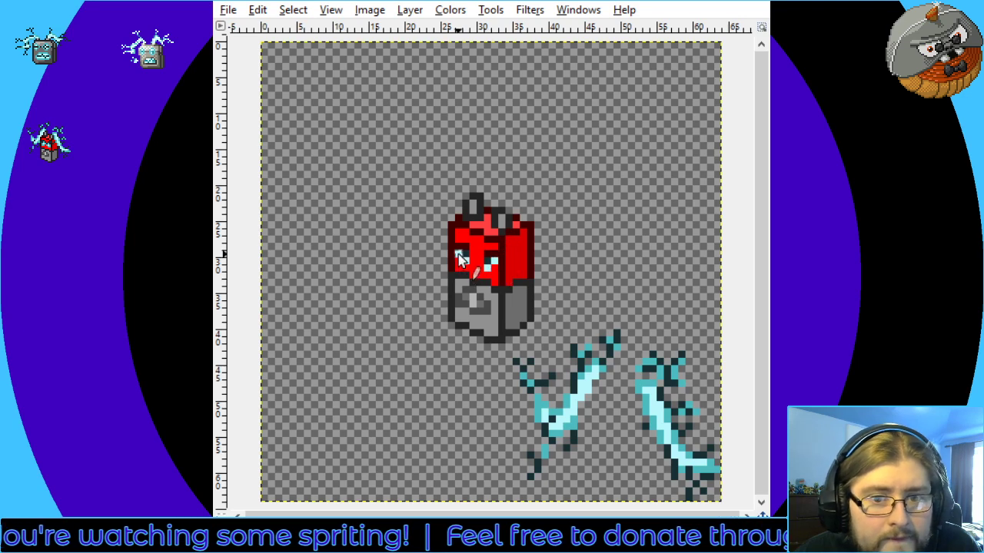
scroll(430, 428, down, 1)
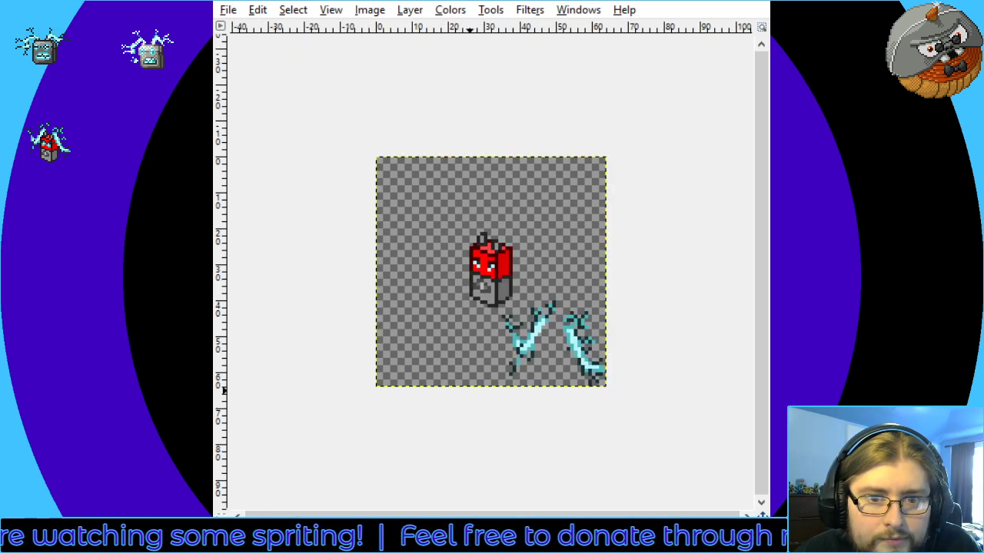
scroll(469, 390, up, 1)
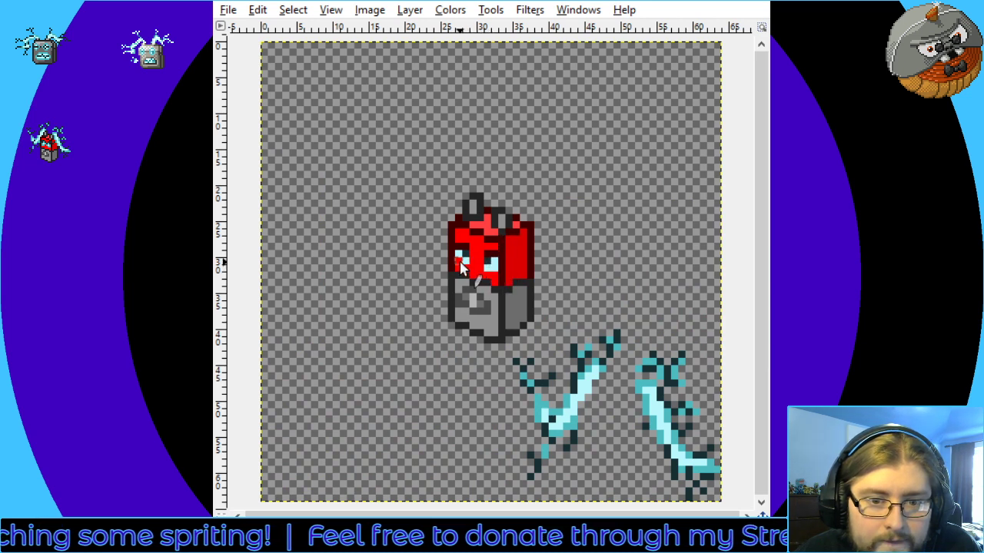
drag(488, 257, 498, 263)
key(ctrl+z)
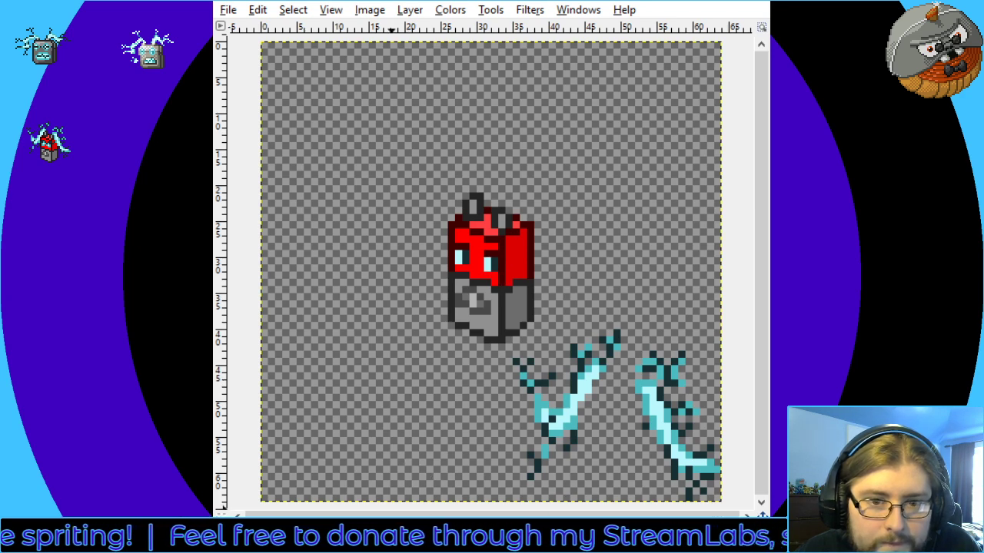
Redraw each battery eye as one pale pixel with a dark teal pixel beside it, placed a row lower
key(minus)
key(minus)
key(shift+ctrl+j)
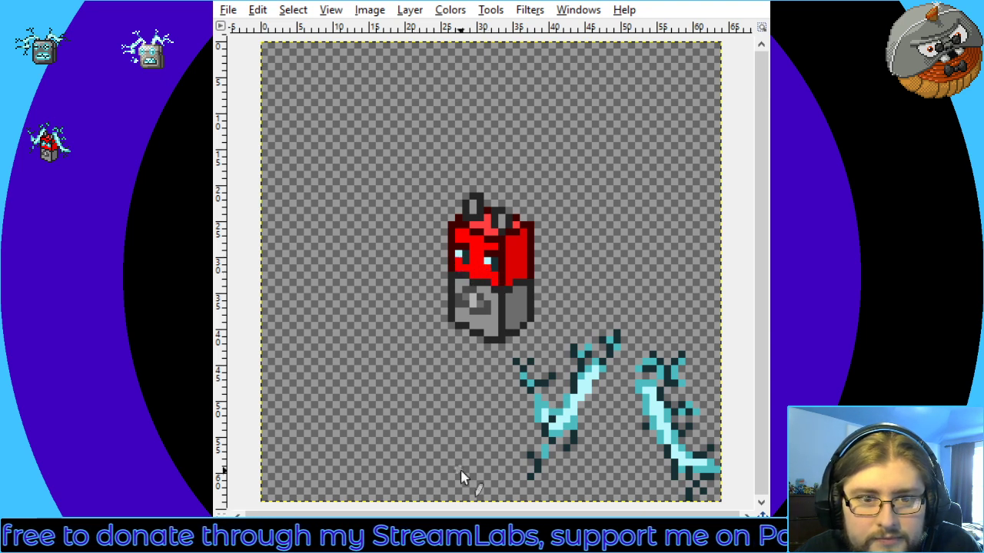
key(minus)
key(minus)
key(minus)
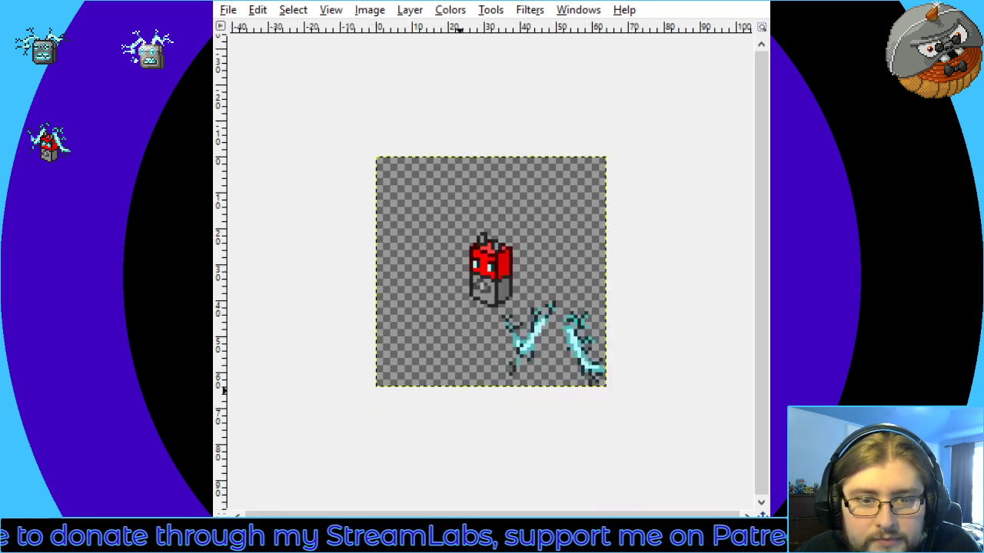
key(2)
key(3)
key(4)
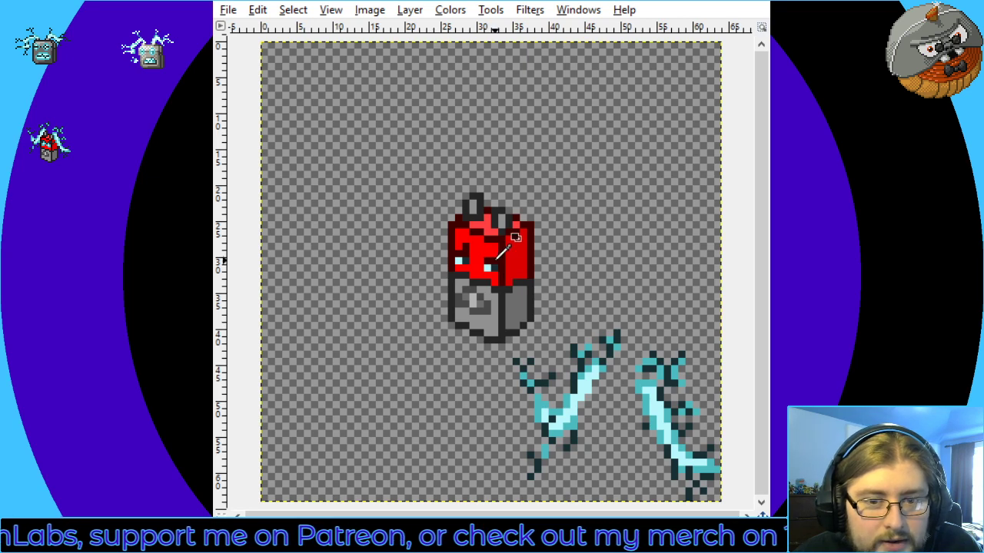
Complete the dark grey outline around the battery's front terminal
key(minus)
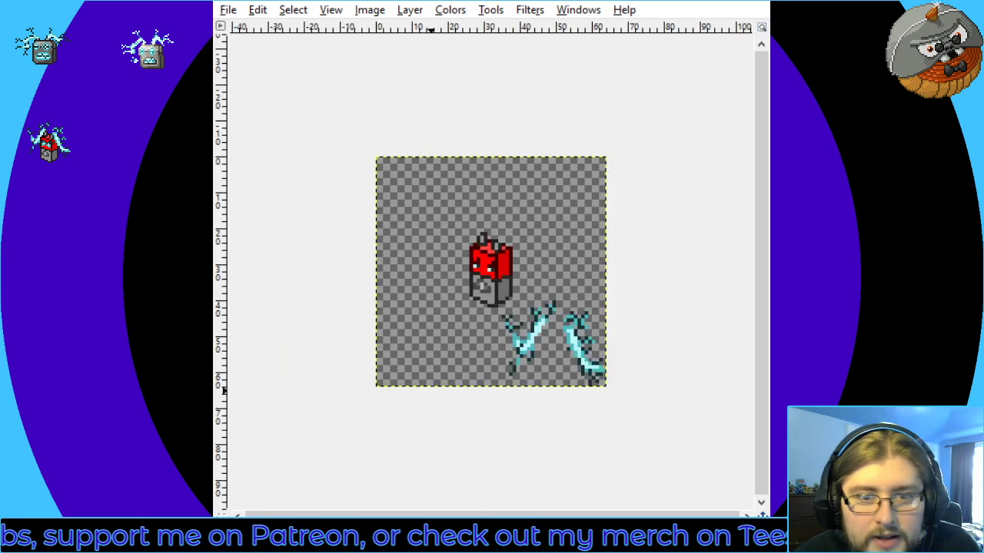
key(minus)
key(shift+ctrl+j)
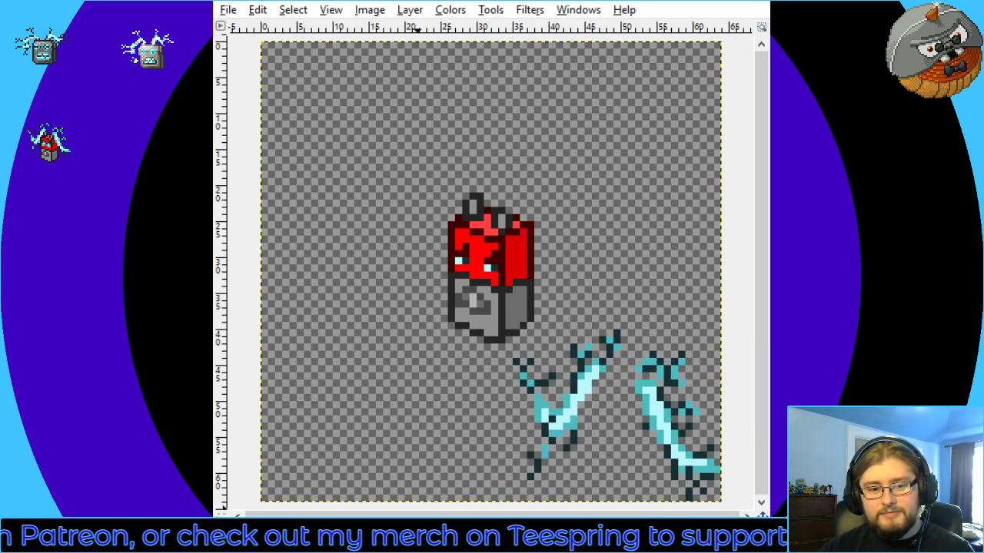
key(minus)
key(plus)
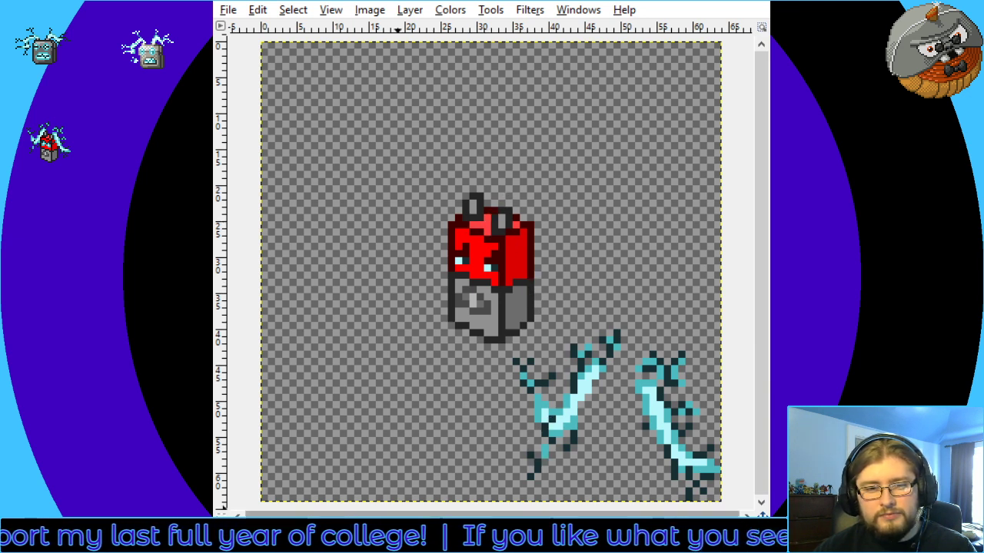
Examine the battery's eyes and terminals at reduced and full size
key(minus)
key(minus)
key(plus)
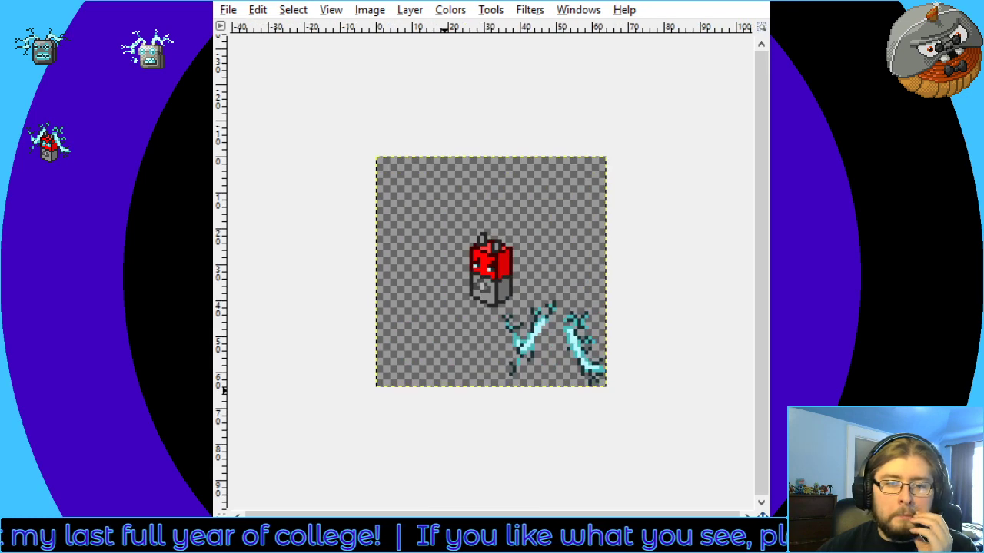
key(plus)
key(minus)
key(minus)
key(plus)
key(plus)
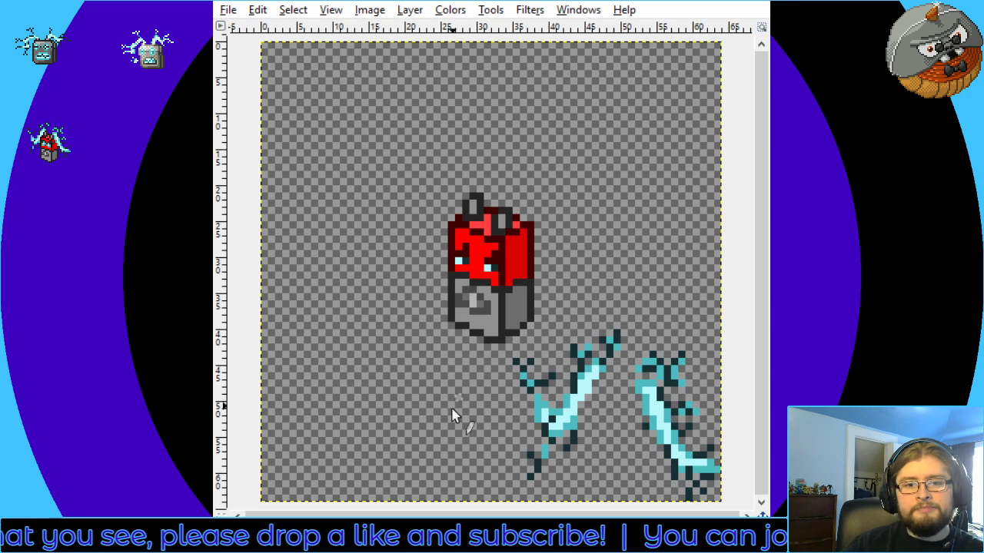
Recolor the battery's neutral grey outlines, front and side to warm greys, and add a light red highlight on its upper corner
key(2)
key(4)
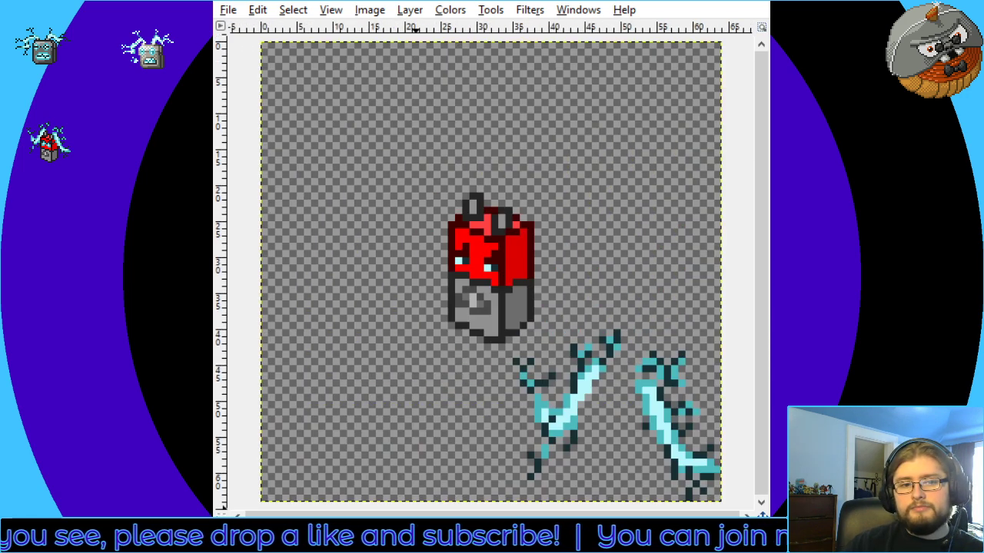
key(2)
key(4)
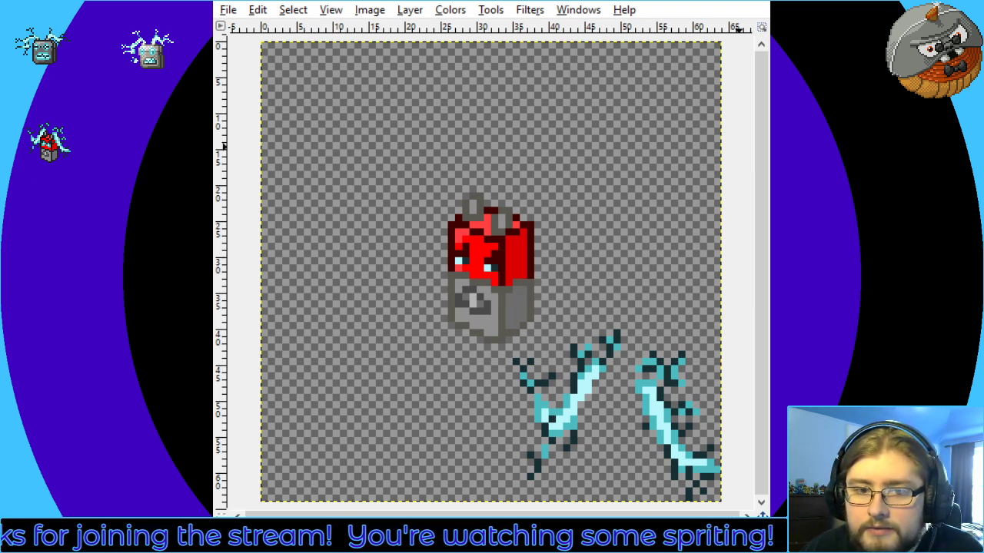
key(ctrl+z)
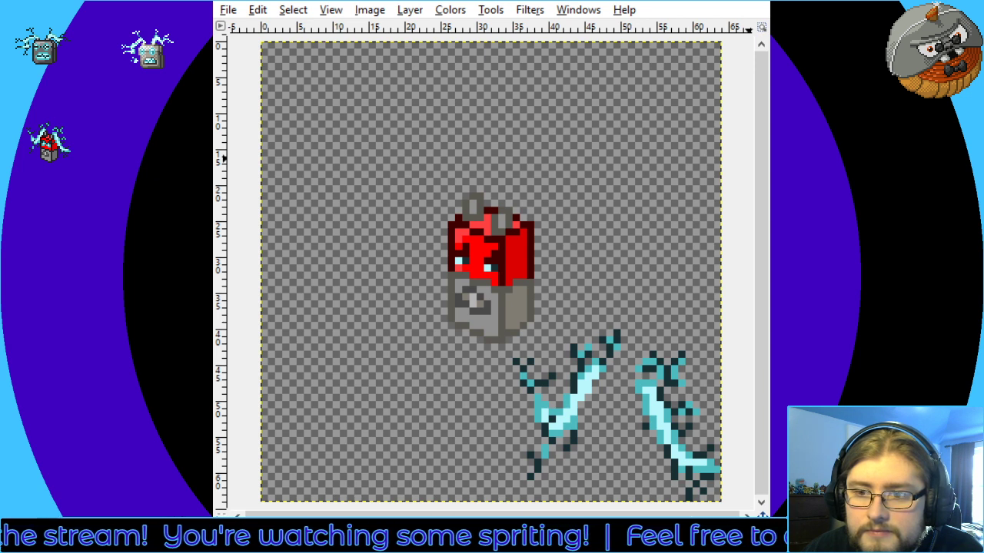
key(ctrl+z)
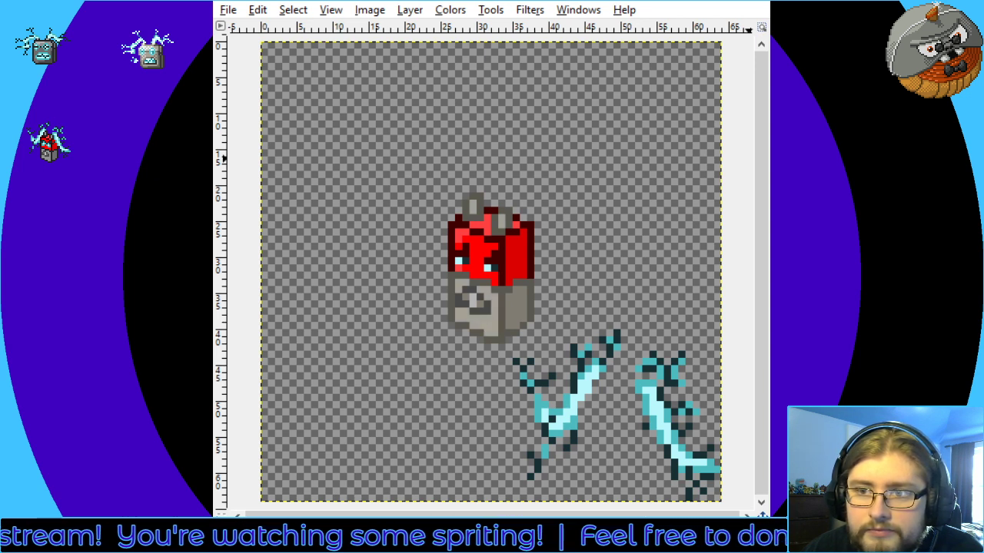
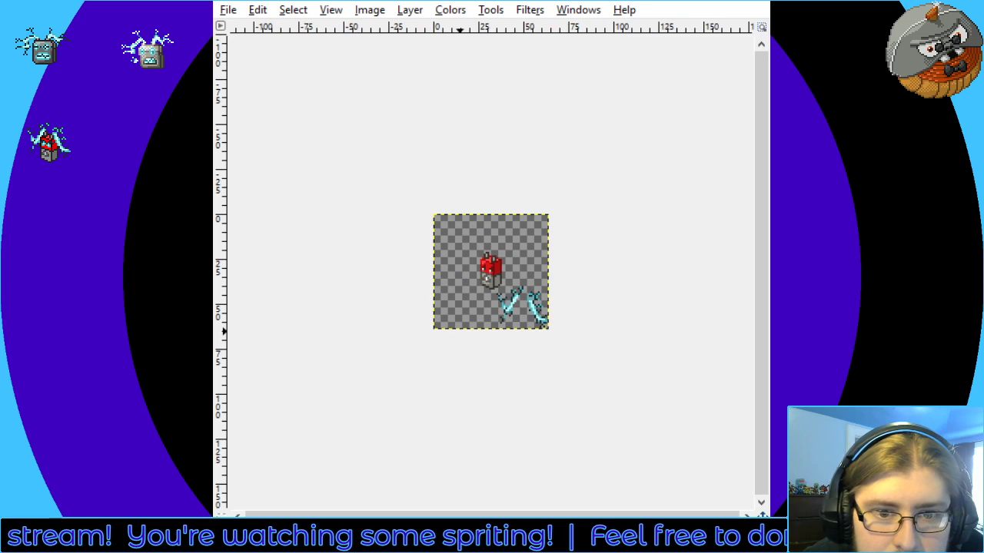
Shade the battery's red section with deeper red edges and side, darken the base's shadow outline, and paint the white tooth grey
key(grave)
key(grave)
key(grave)
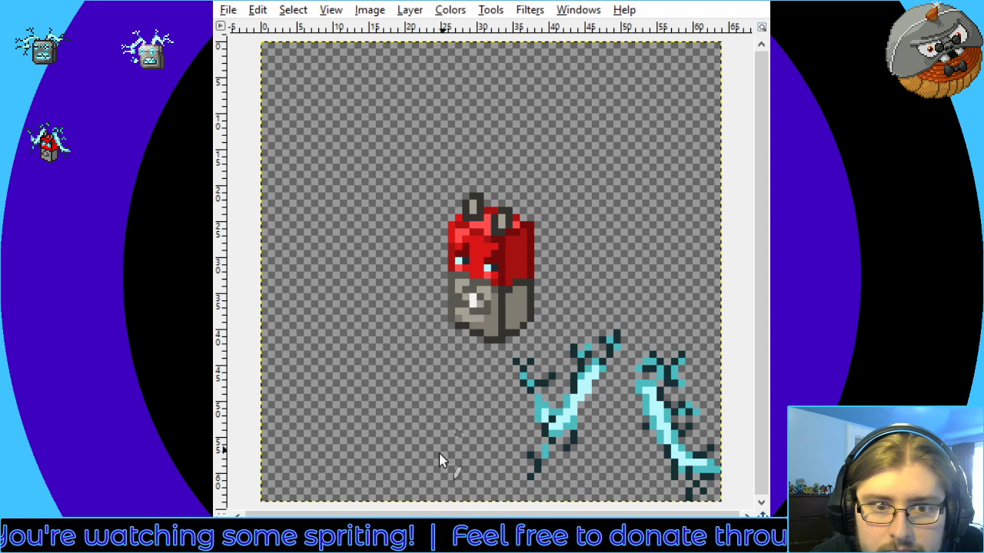
key(minus)
key(minus)
key(shift+ctrl+j)
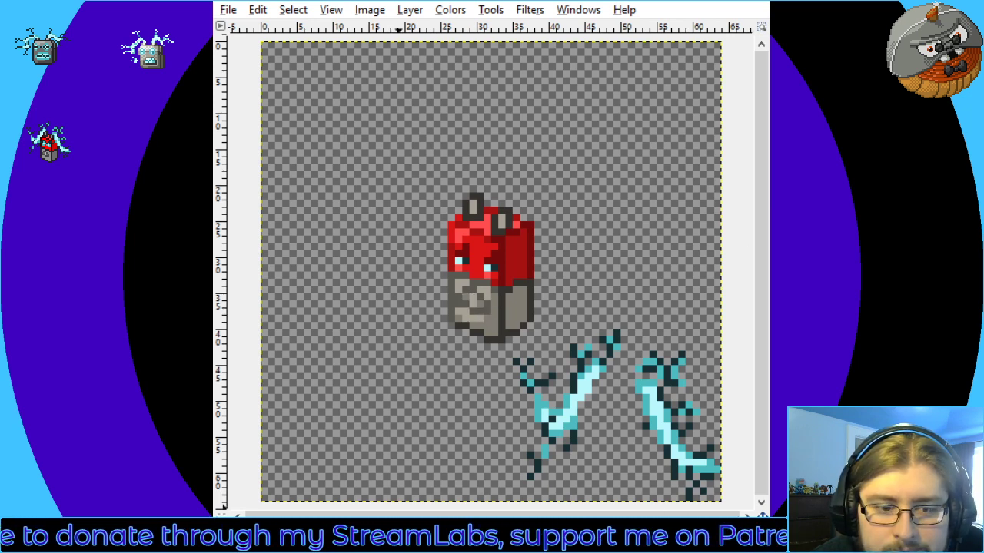
Recolor the near-black teal pixels of the lightning arcs and eyes to a brighter medium teal
key(minus)
key(minus)
key(minus)
key(ctrl+shift+j)
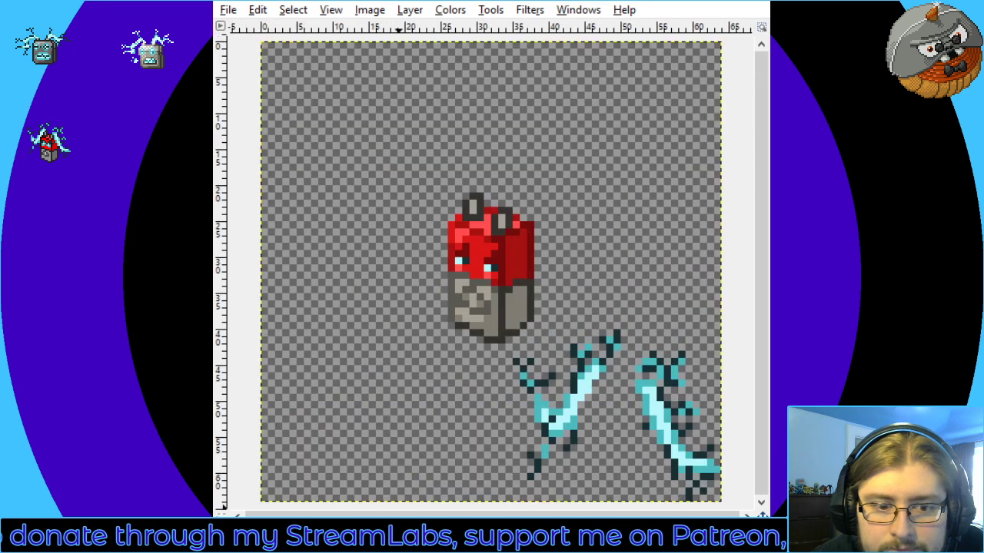
key(1)
key(ctrl+shift+j)
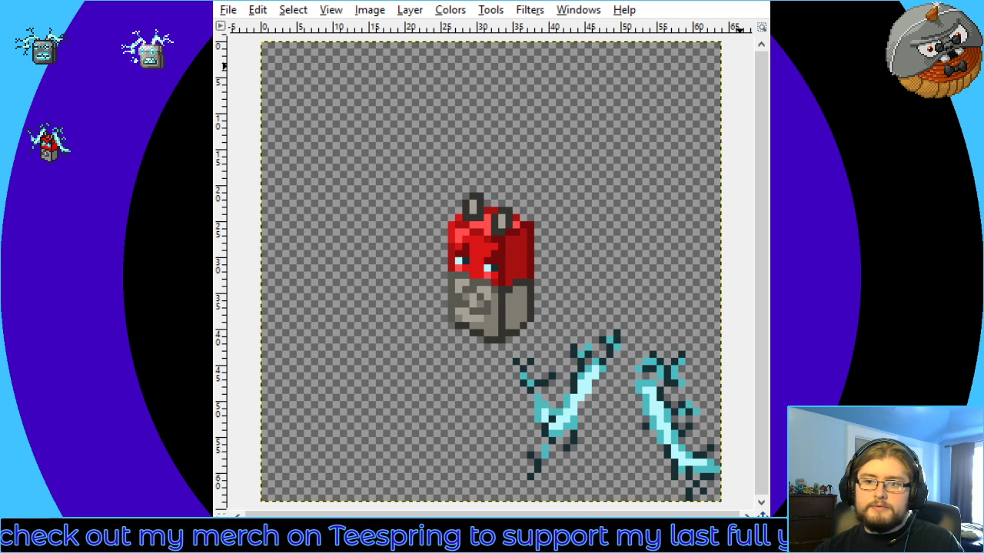
key(ctrl+z)
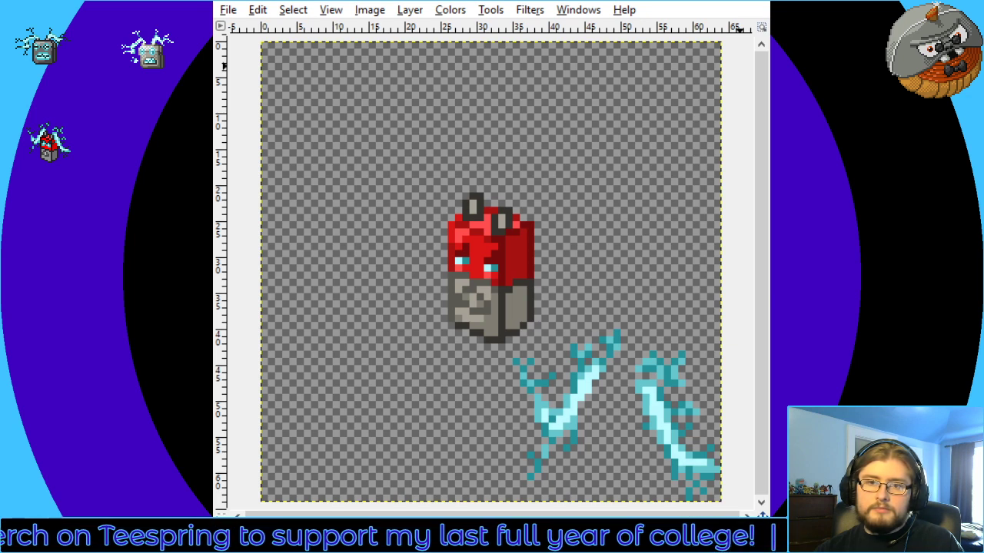
Paint a glow of pale cyan, white and teal pixels inside the battery's mouth
click(379, 10)
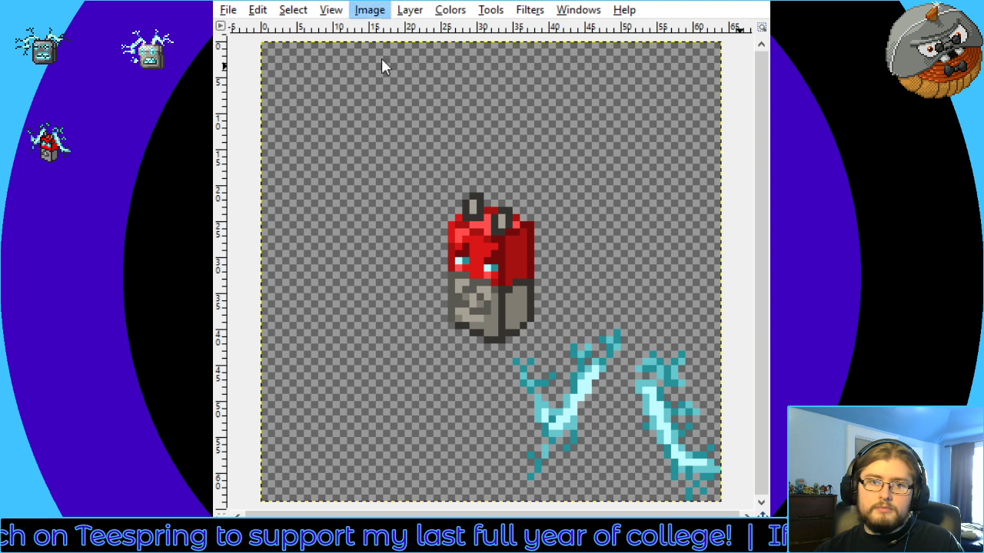
click(625, 45)
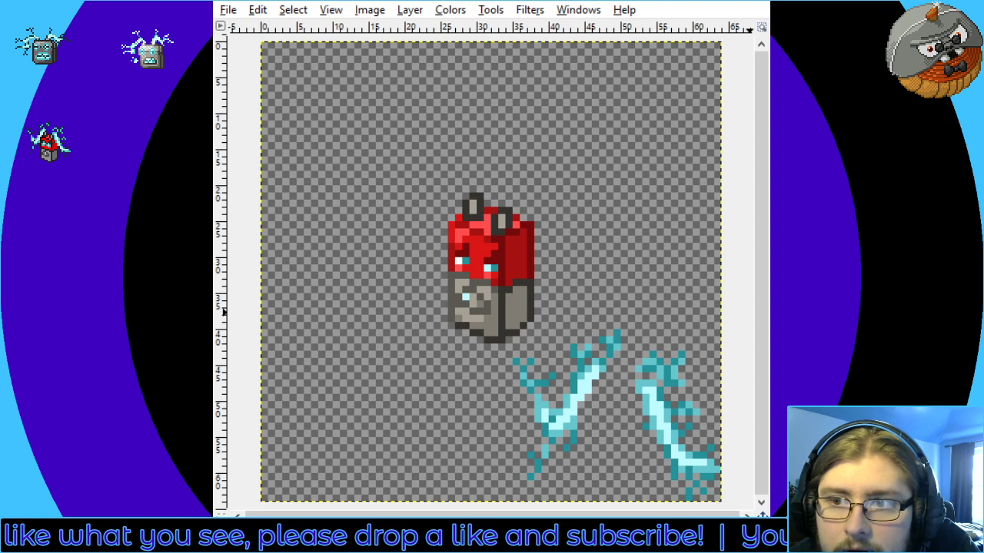
click(480, 303)
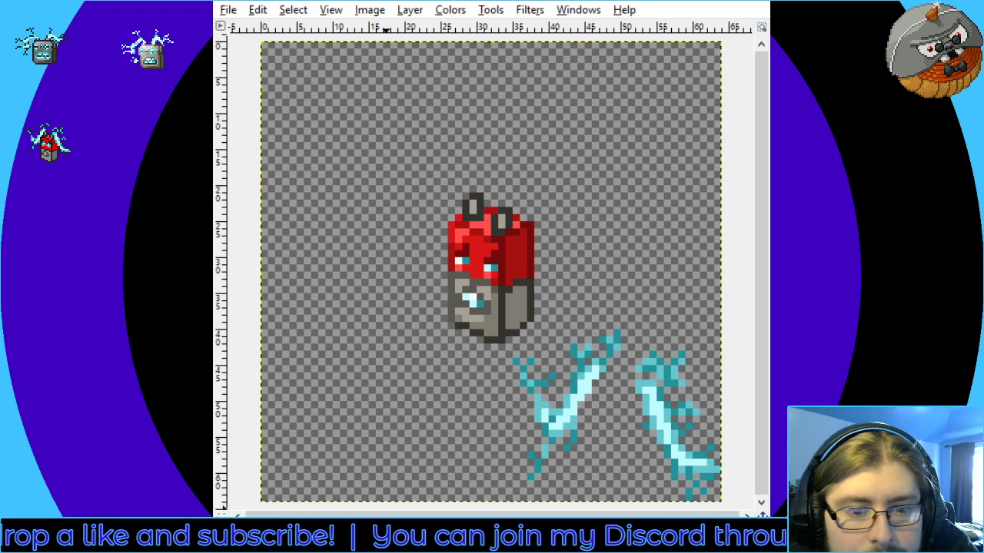
scroll(451, 470, down, 3)
key(ctrl+shift+j)
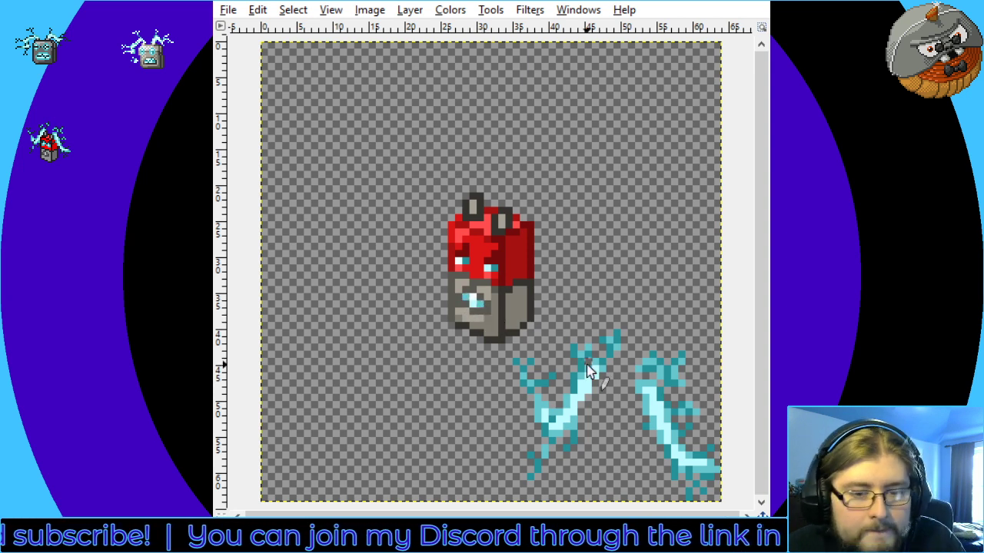
Refine the battery's mouth with dark grey pixels along its lower corner, checking the glow at smaller size
key(minus)
key(minus)
key(minus)
key(minus)
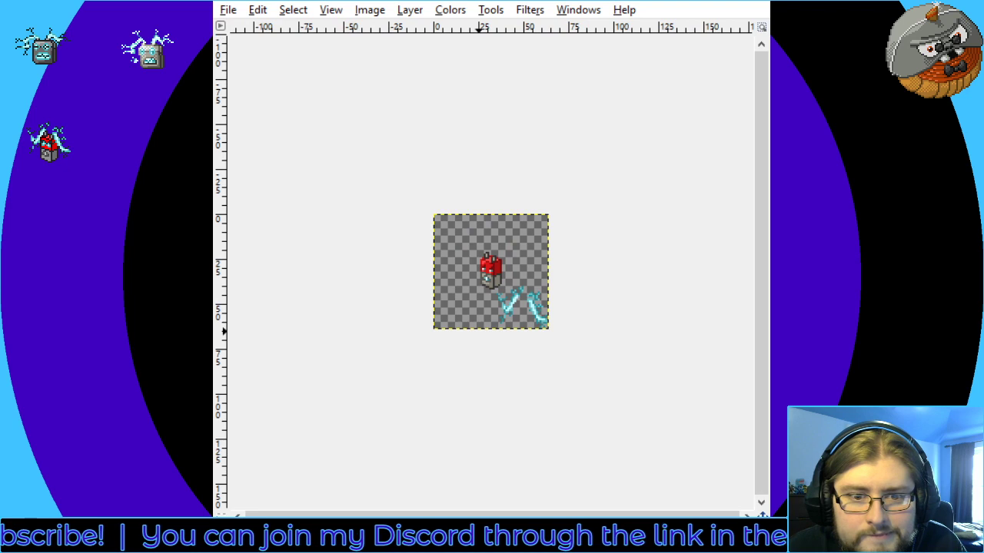
key(plus)
key(plus)
key(plus)
key(plus)
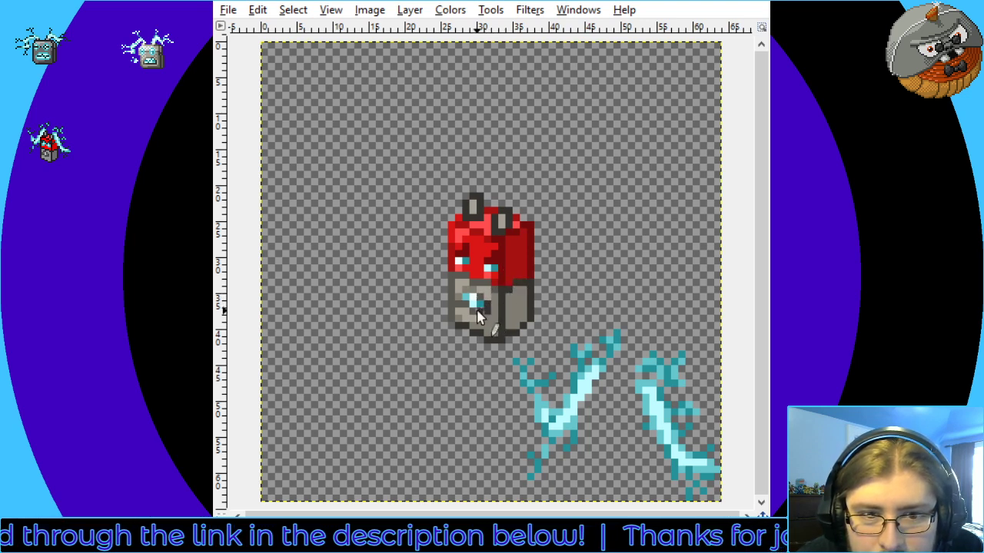
key(minus)
key(minus)
key(minus)
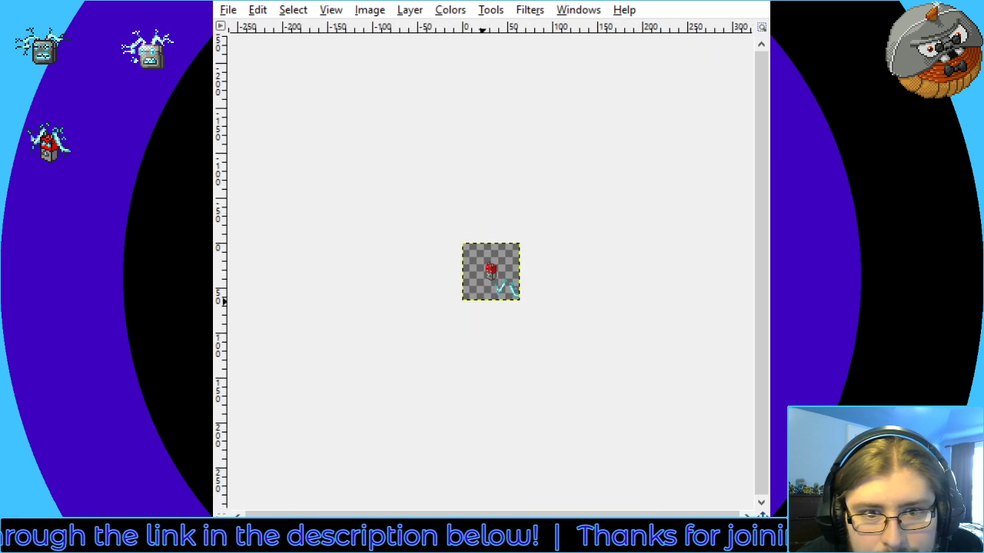
key(plus)
key(shift+ctrl+j)
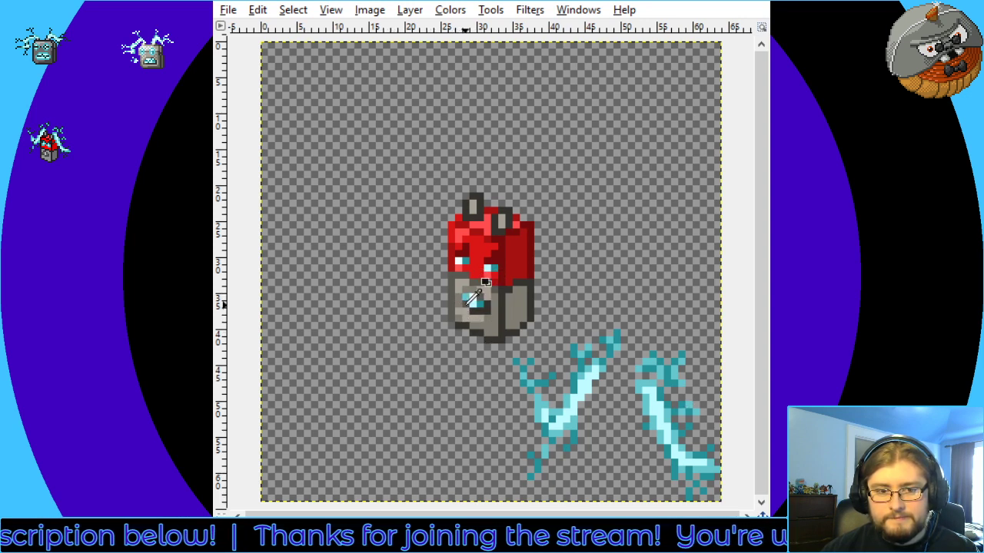
Examine the battery's recolored face and mouth glow at several reduced sizes and full size
scroll(548, 361, down, 4)
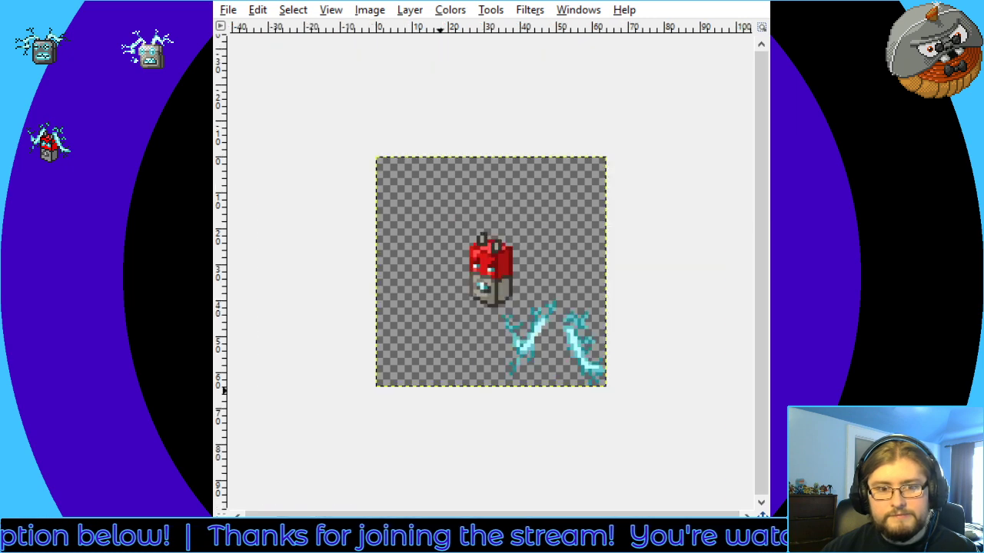
scroll(547, 361, up, 2)
scroll(490, 271, up, 2)
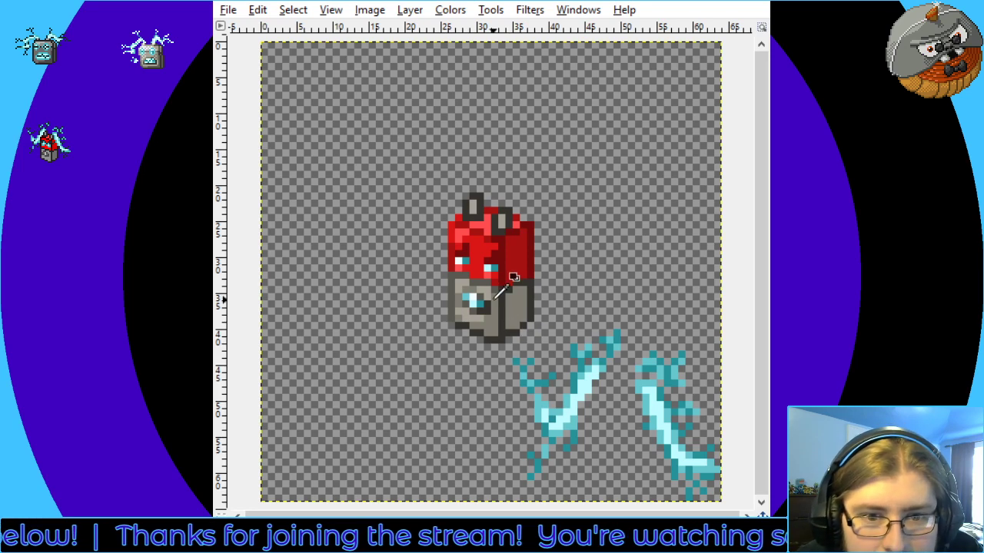
scroll(380, 486, down, 3)
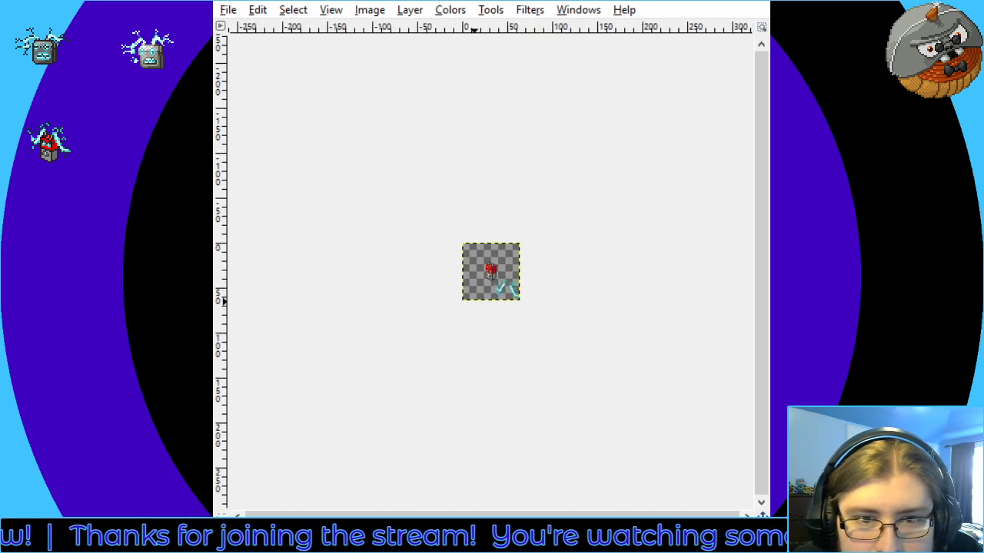
scroll(380, 487, up, 3)
scroll(380, 487, down, 1)
scroll(490, 272, down, 2)
scroll(490, 272, up, 3)
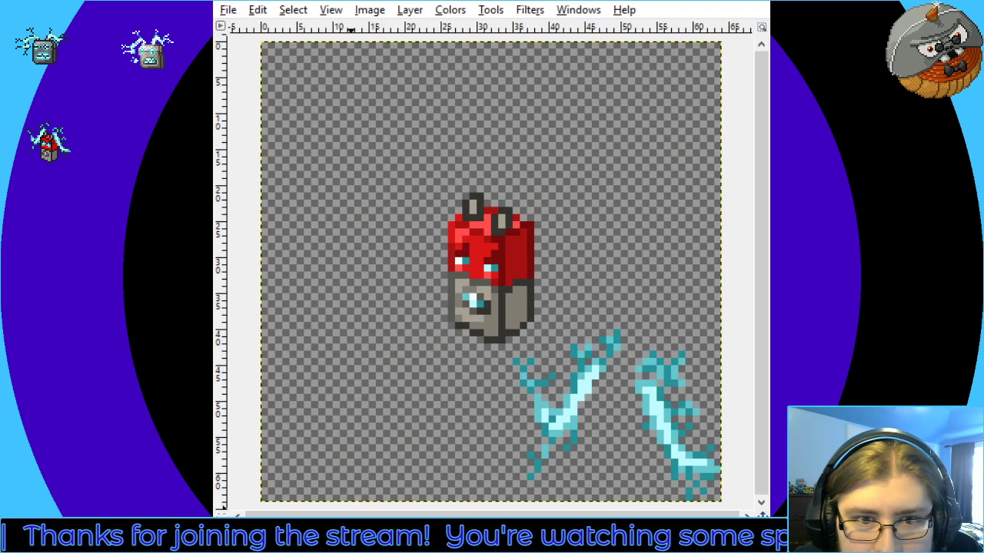
scroll(490, 271, down, 1)
scroll(490, 271, down, 2)
scroll(491, 271, up, 2)
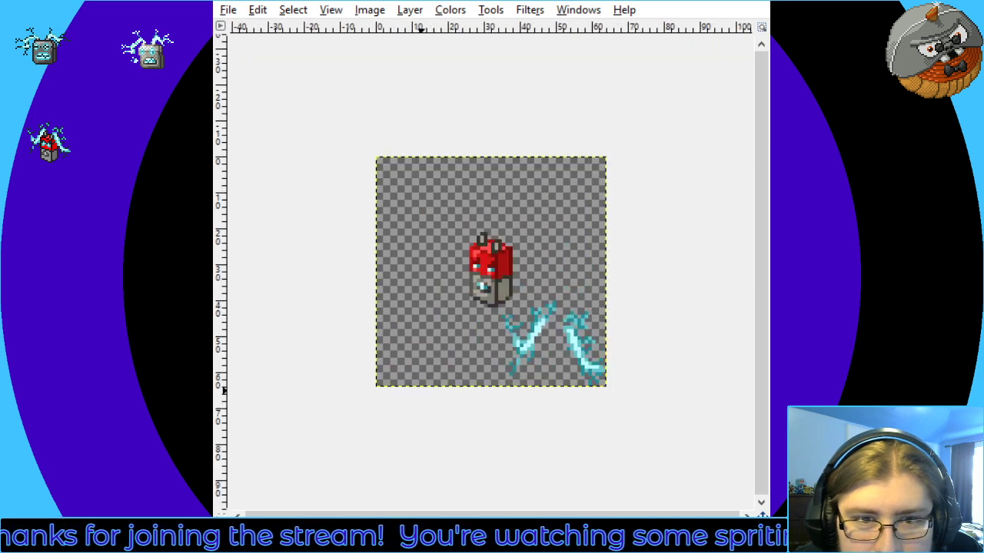
Add near-white highlight pixels to both battery terminals and the grey casing's upper corner, softening the terminals' dark outlines to grey
scroll(490, 271, up, 2)
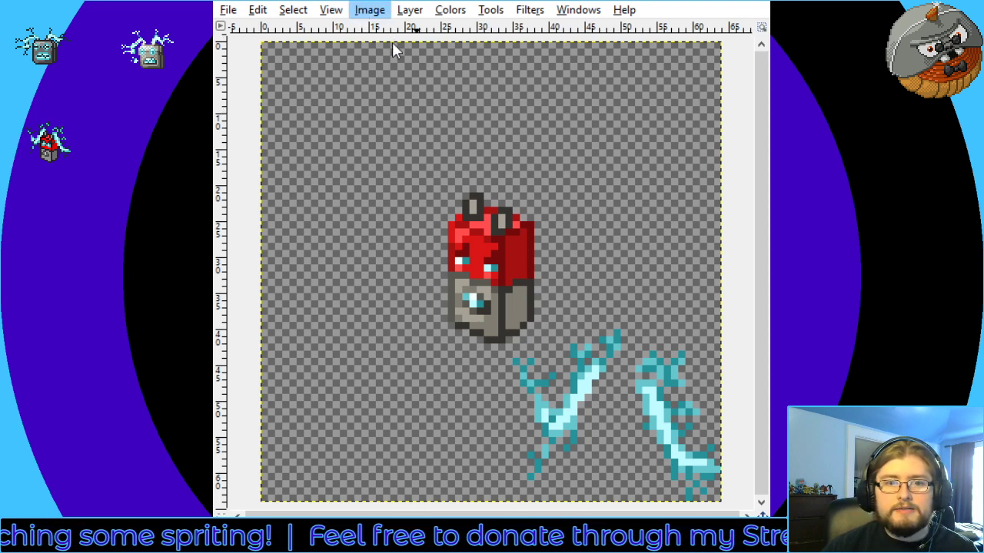
click(472, 203)
click(459, 282)
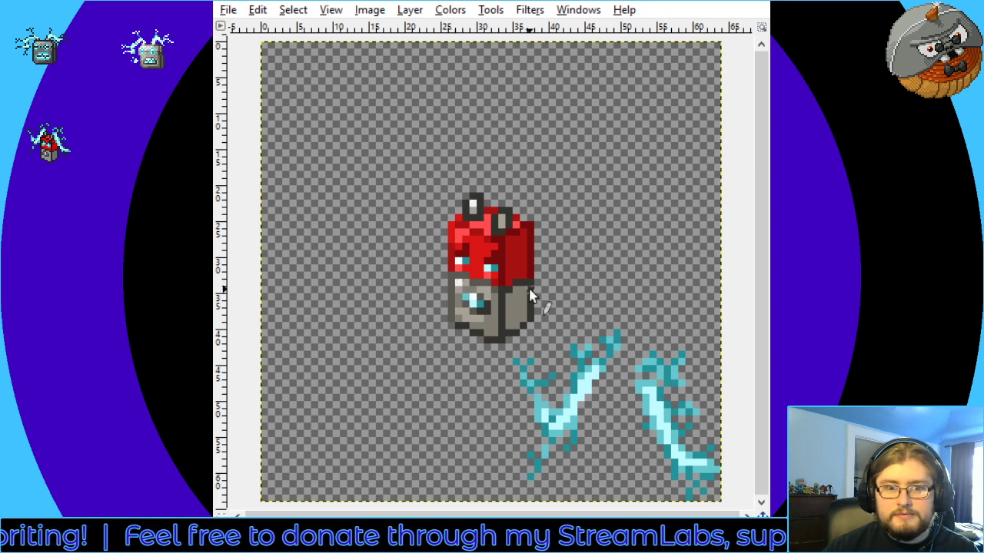
click(502, 222)
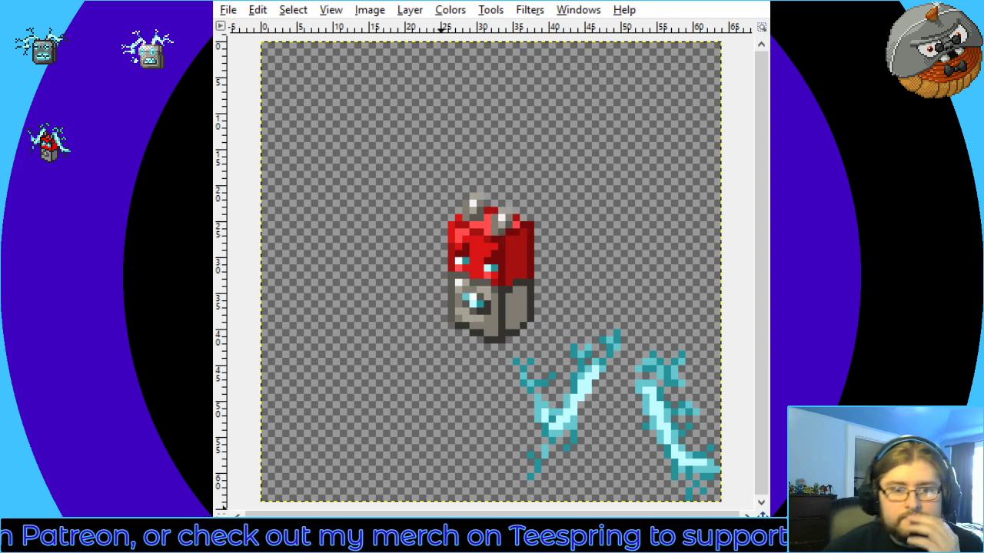
key(minus)
key(plus)
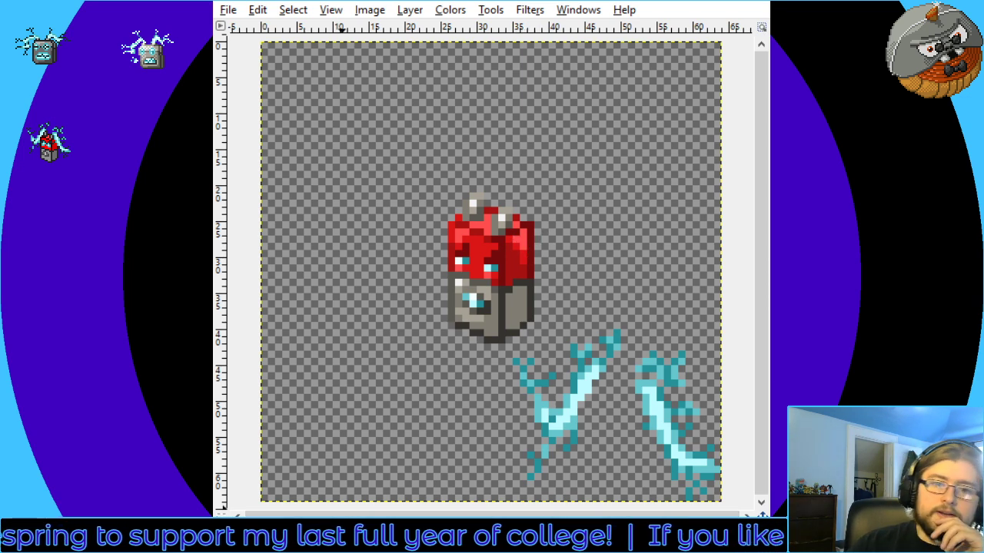
Examine the battery's new terminal highlights and side shading at several reduced sizes and full size
key(minus)
key(minus)
key(minus)
key(shift+ctrl+j)
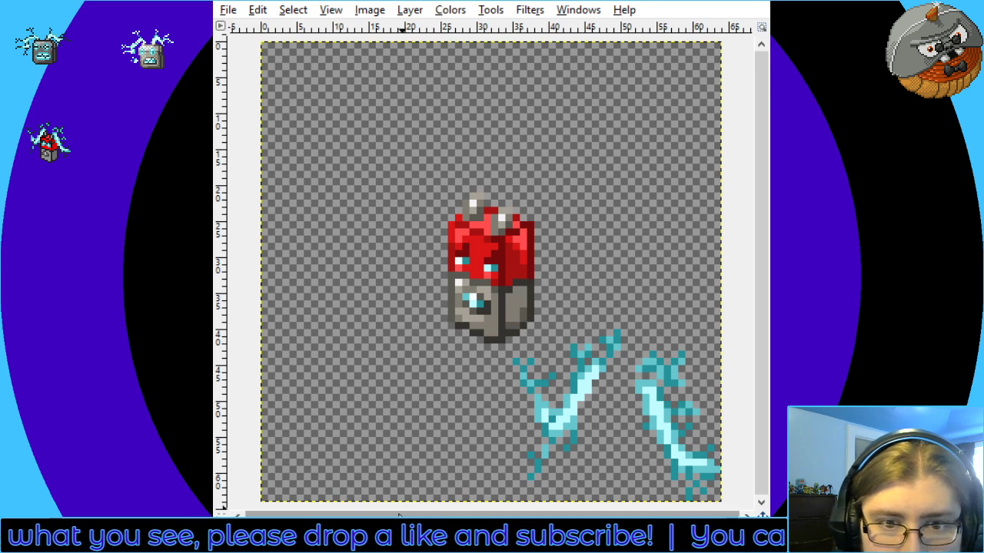
scroll(469, 331, down, 4)
scroll(507, 332, up, 4)
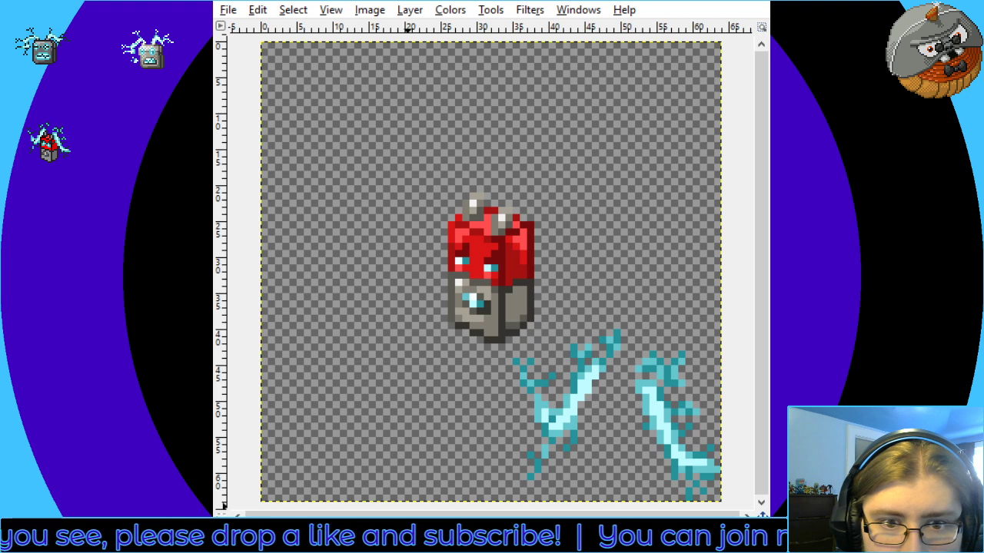
scroll(515, 339, down, 6)
scroll(515, 338, up, 6)
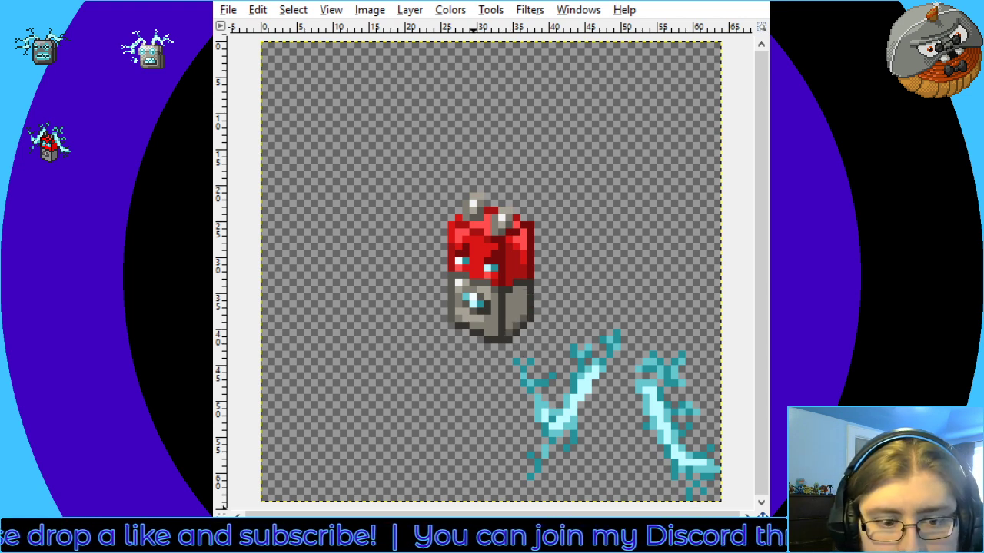
scroll(535, 367, down, 5)
scroll(535, 368, up, 5)
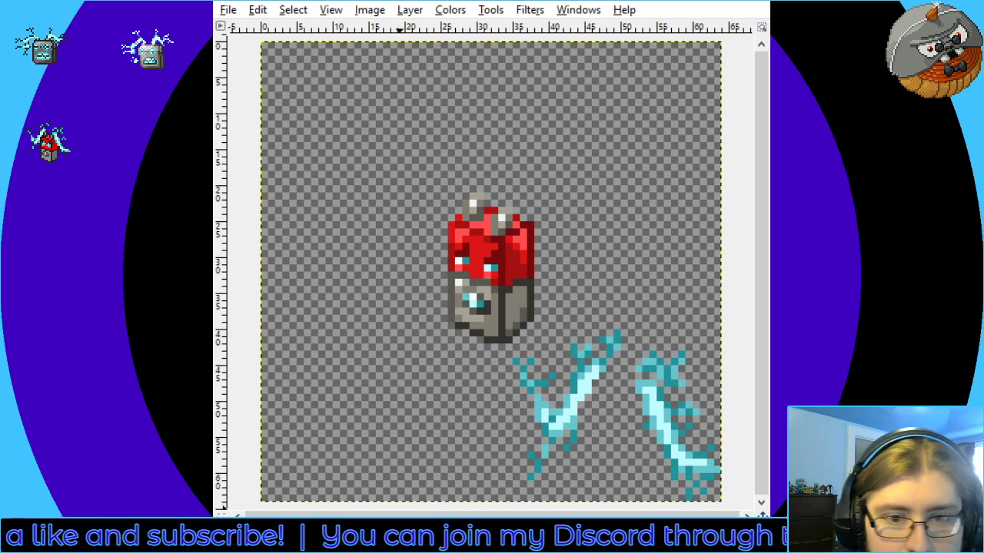
scroll(491, 271, down, 4)
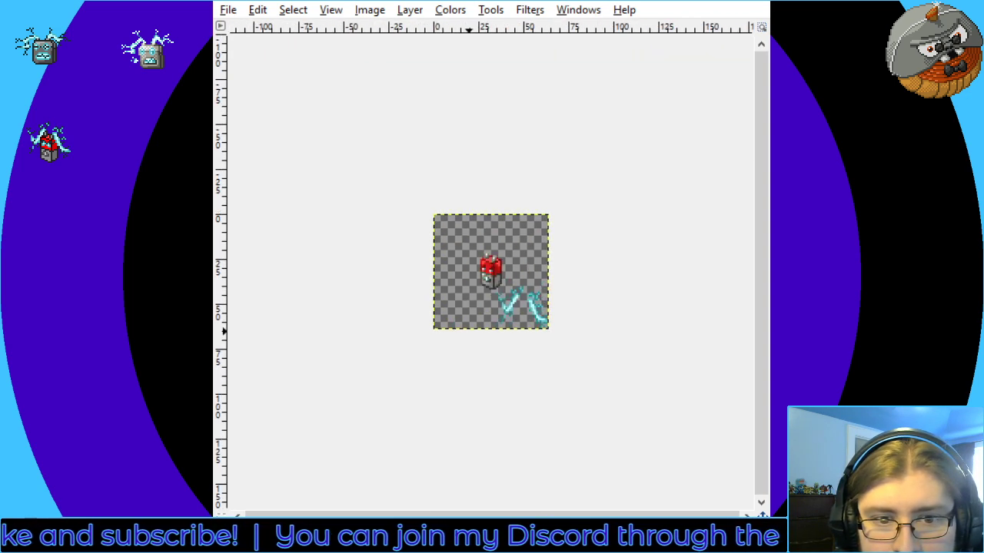
scroll(491, 271, up, 4)
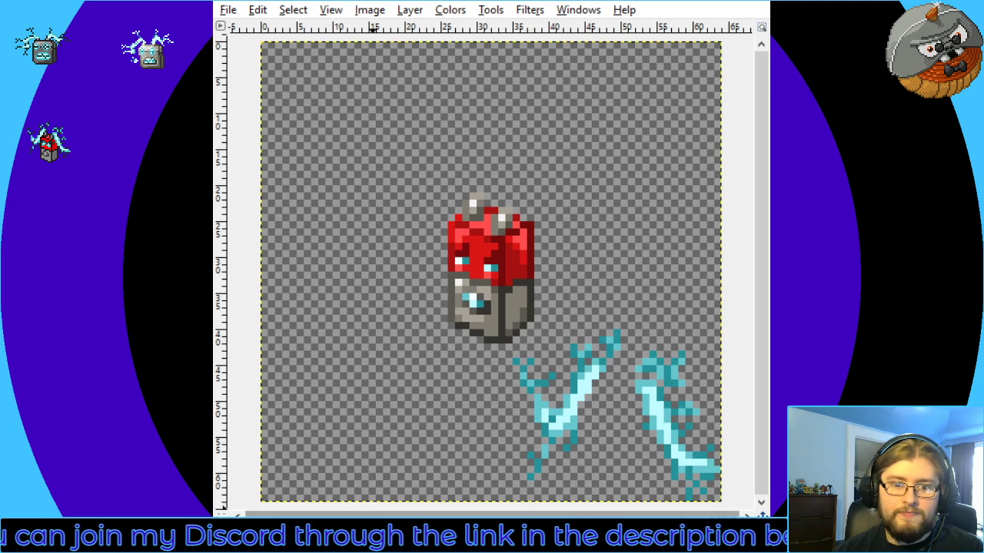
key(2)
key(1)
key(2)
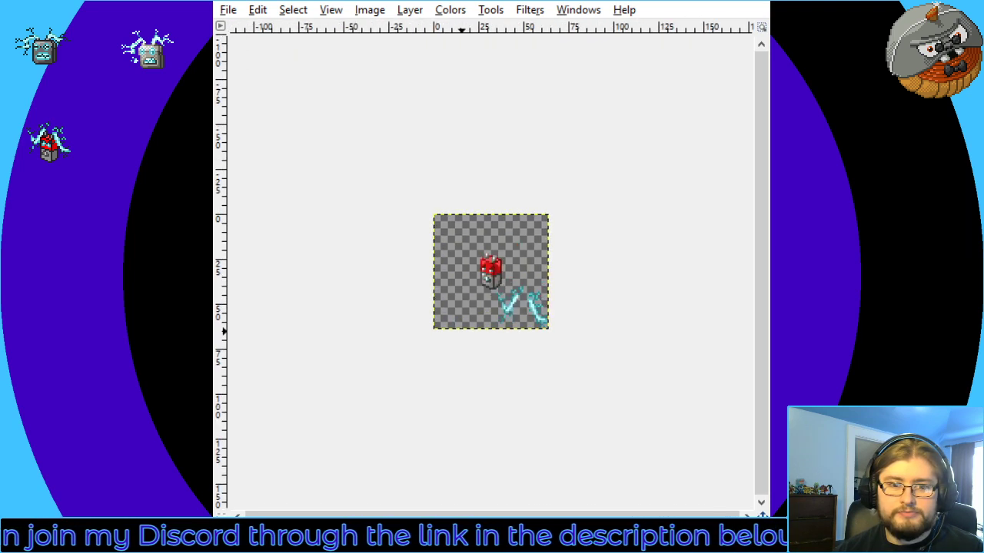
key(3)
key(4)
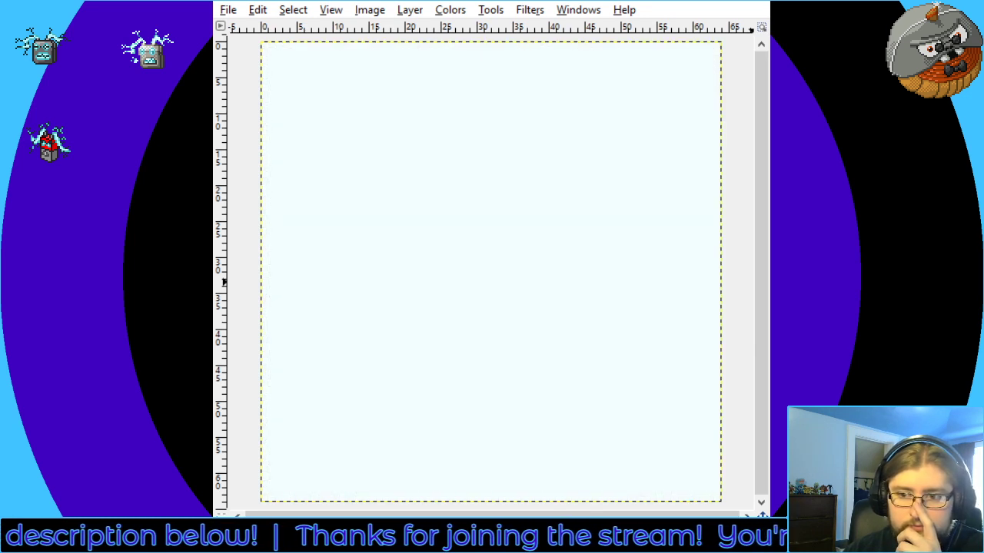
Fill the canvas background with light red and check the battery against it at reduced sizes
click(382, 153)
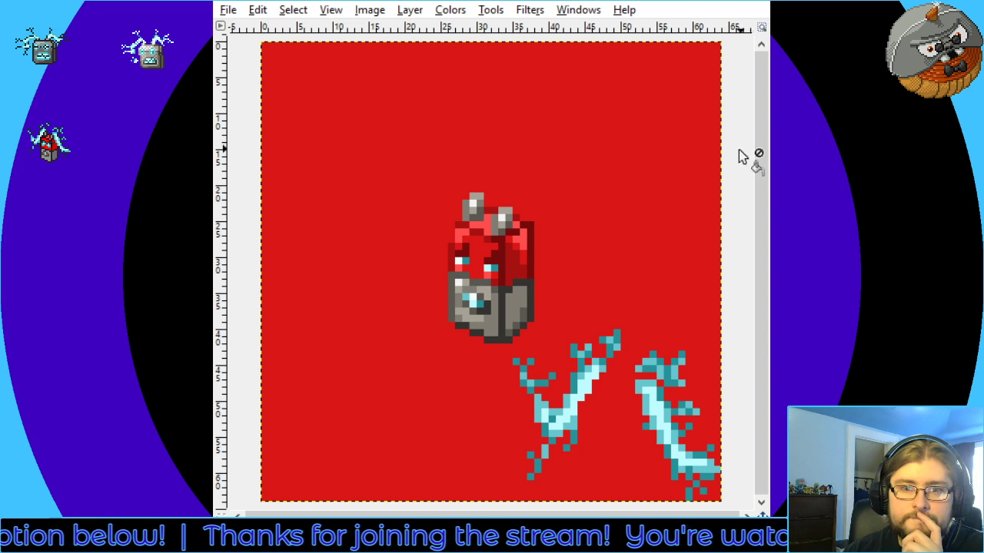
click(672, 180)
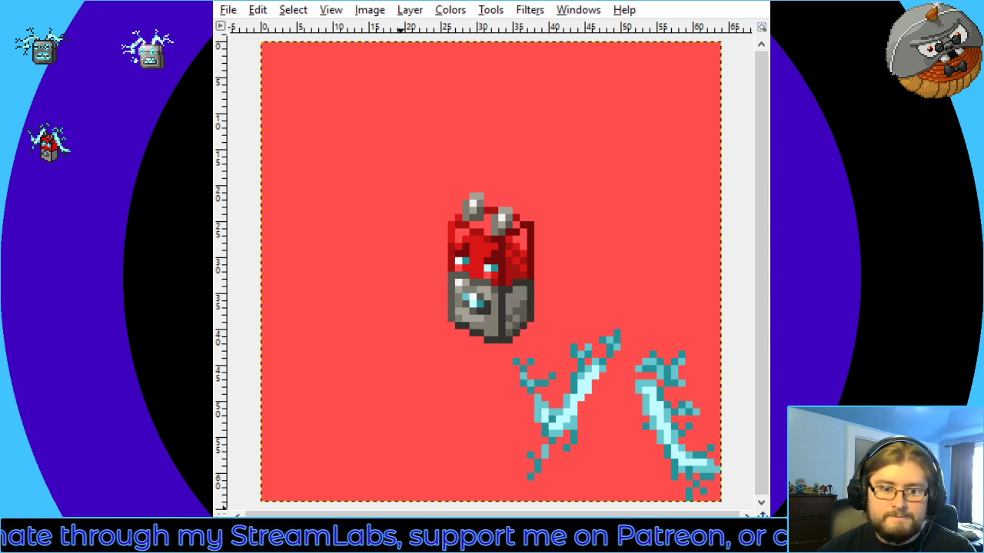
key(minus)
key(minus)
key(shift+ctrl+j)
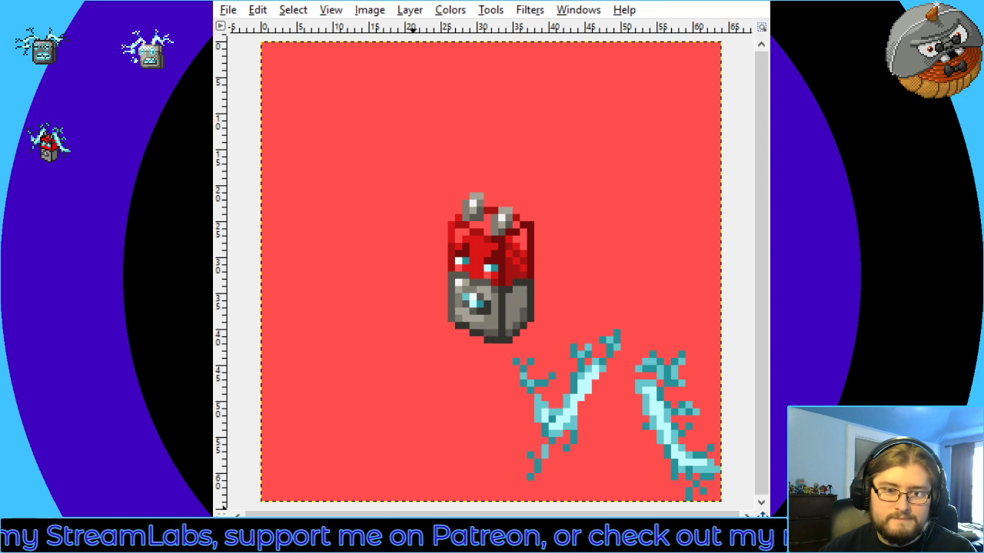
key(minus)
key(minus)
key(minus)
key(minus)
key(ctrl+shift+j)
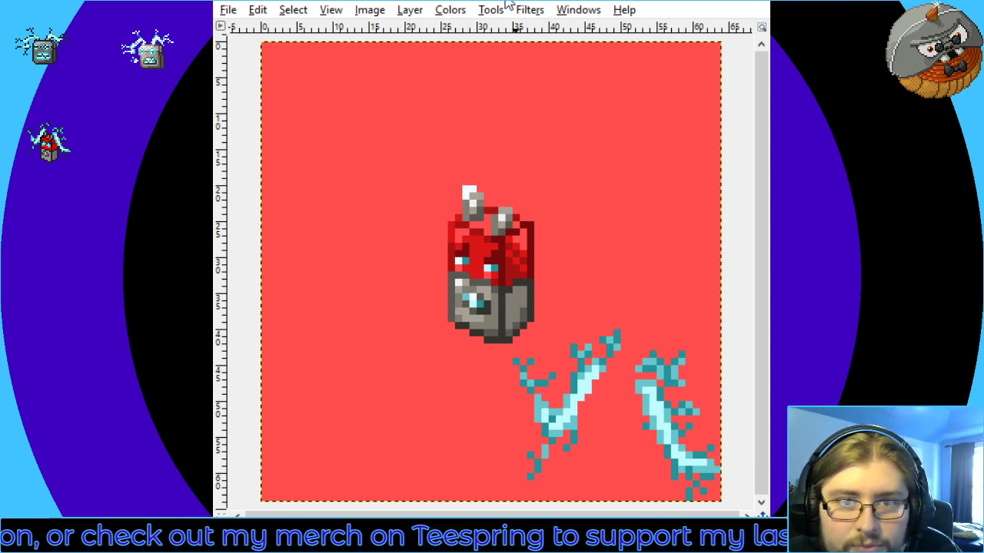
Draw a thick near-white lightning arc from the left terminal down beside the battery, ending in an upward hook
click(469, 192)
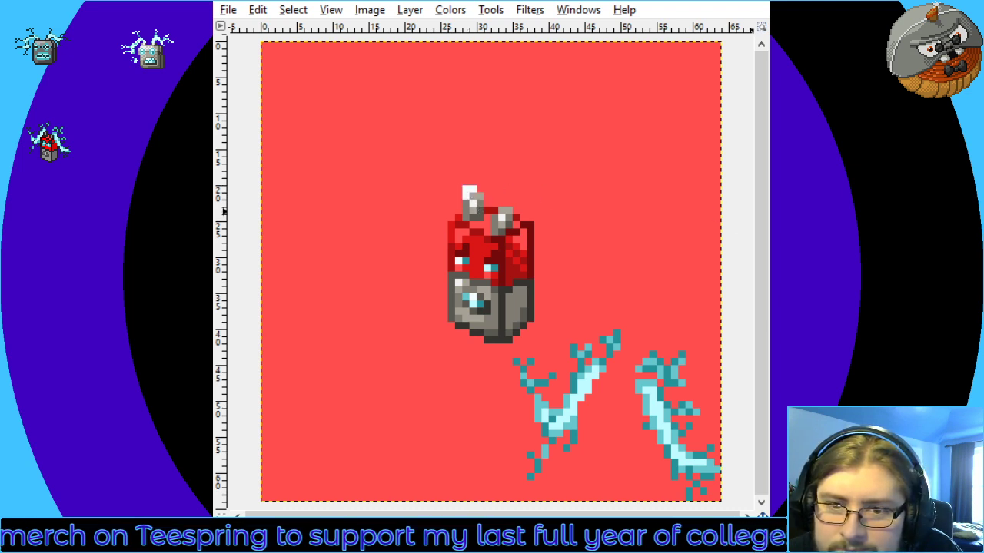
click(415, 246)
shift+click(466, 190)
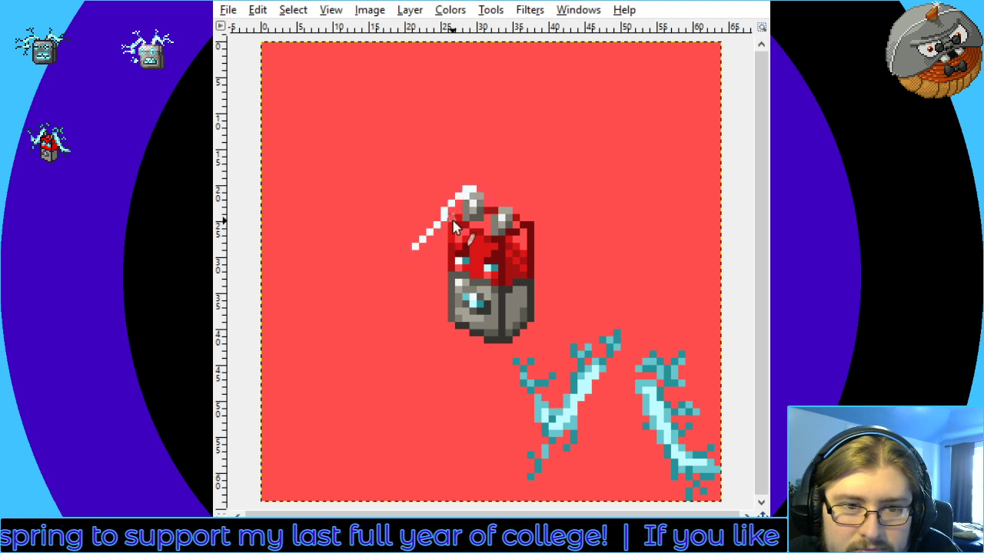
click(415, 268)
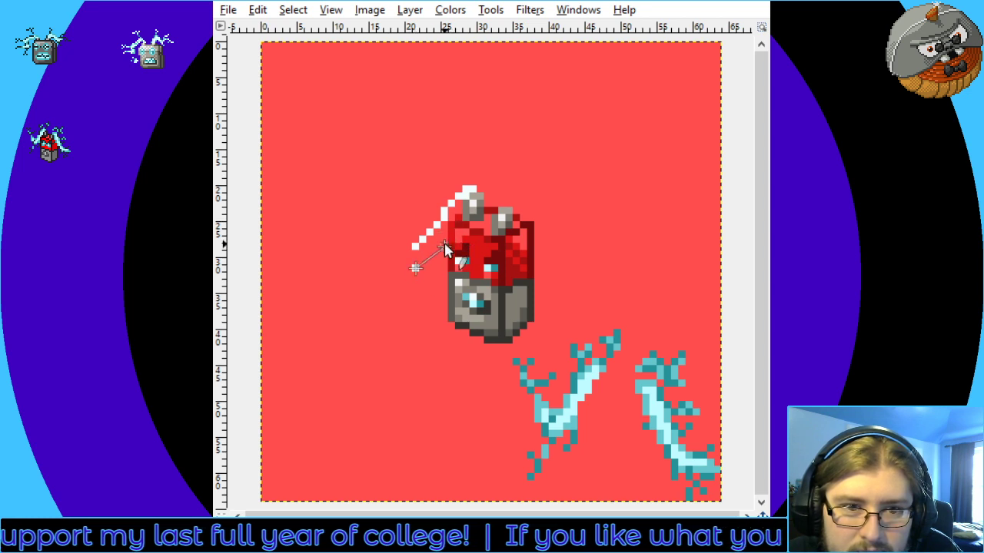
mouse_move(444, 250)
mouse_down()
mouse_move(415, 265)
mouse_move(419, 251)
mouse_move(442, 242)
mouse_move(433, 236)
mouse_move(458, 215)
mouse_up()
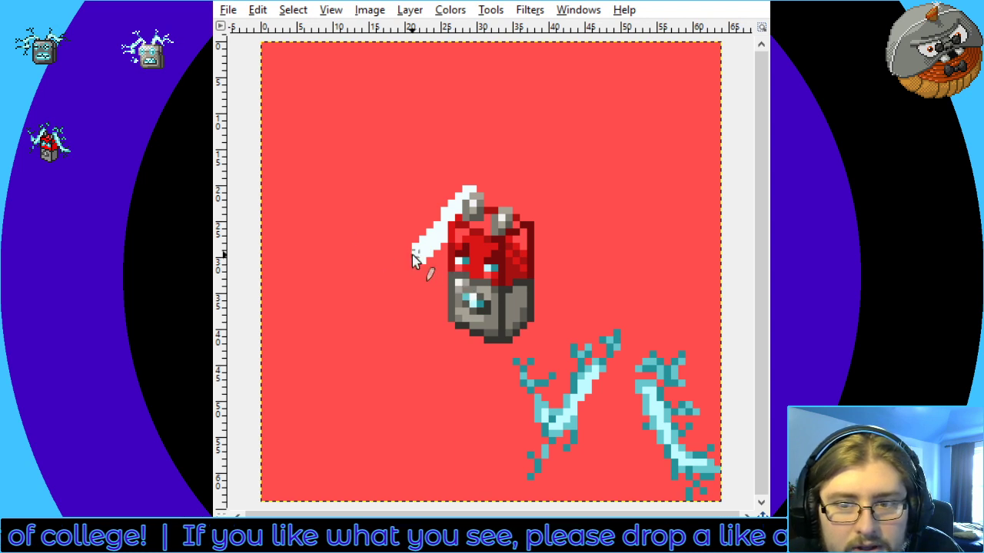
drag(411, 253, 413, 265)
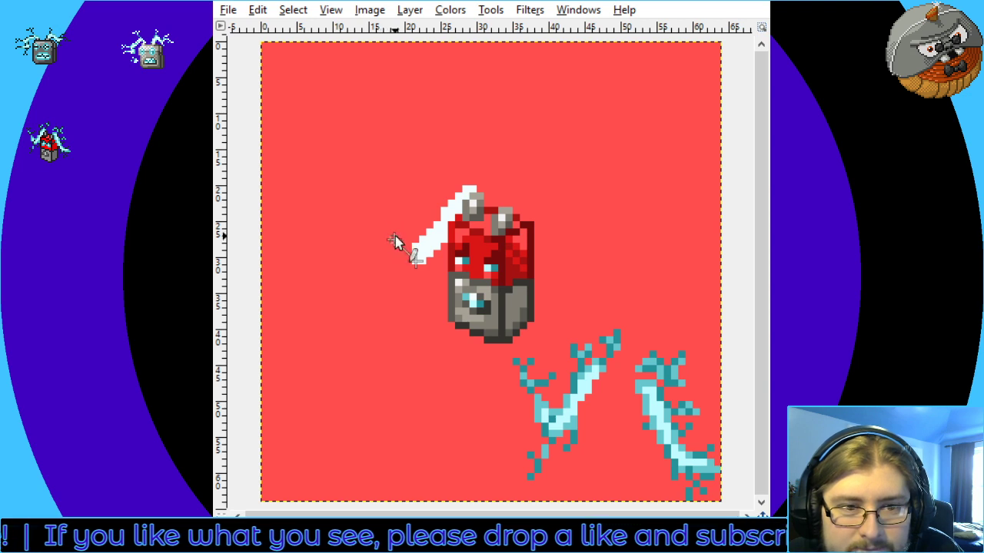
drag(395, 241, 419, 258)
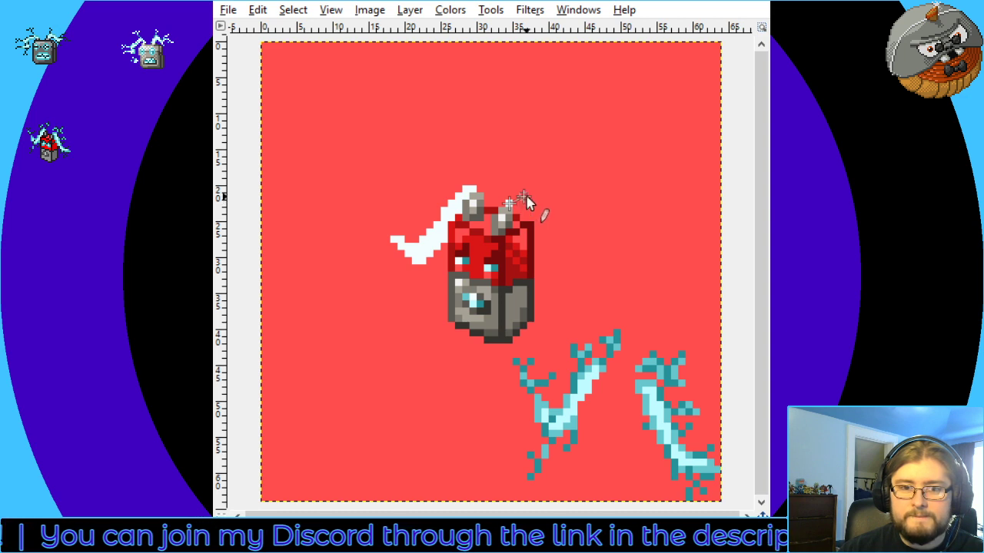
Draw a solid near-white lightning arc from the right terminal down the battery's side, checking both arcs at smaller size
drag(510, 203, 530, 195)
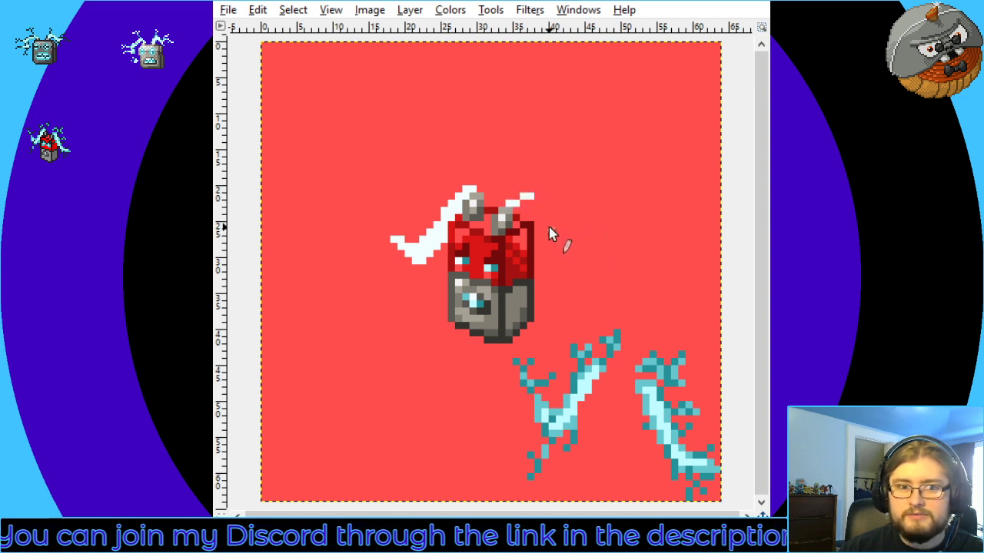
shift+click(554, 286)
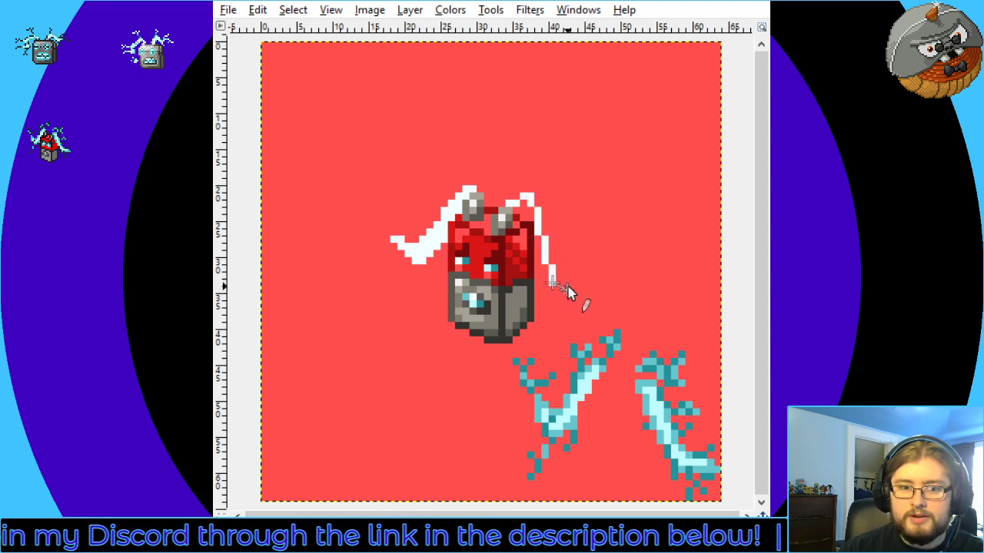
shift+click(575, 286)
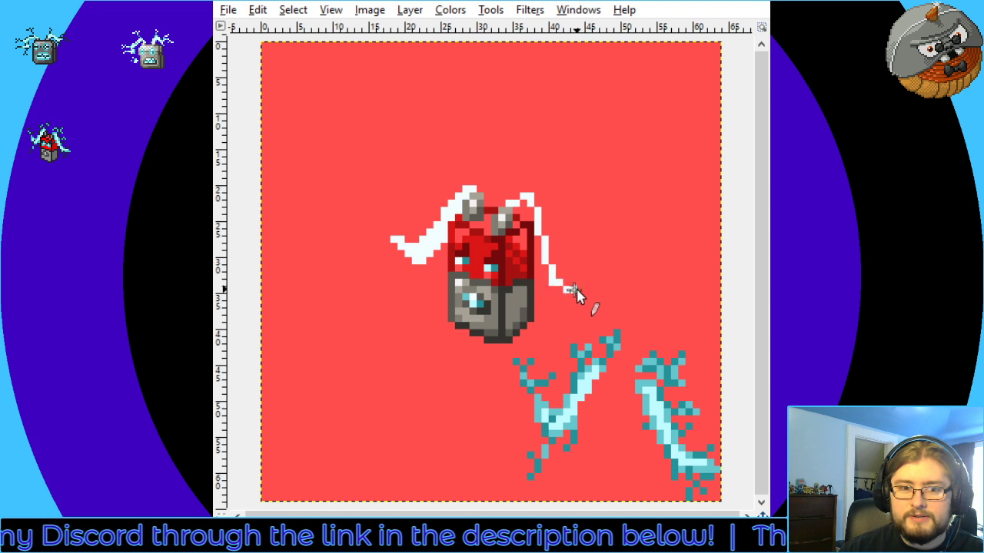
shift+click(521, 226)
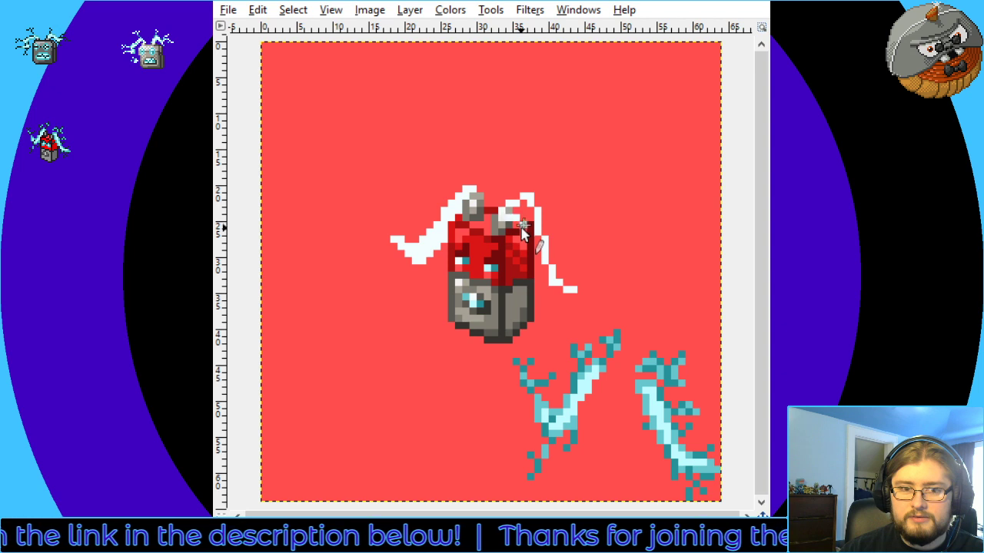
shift+click(538, 284)
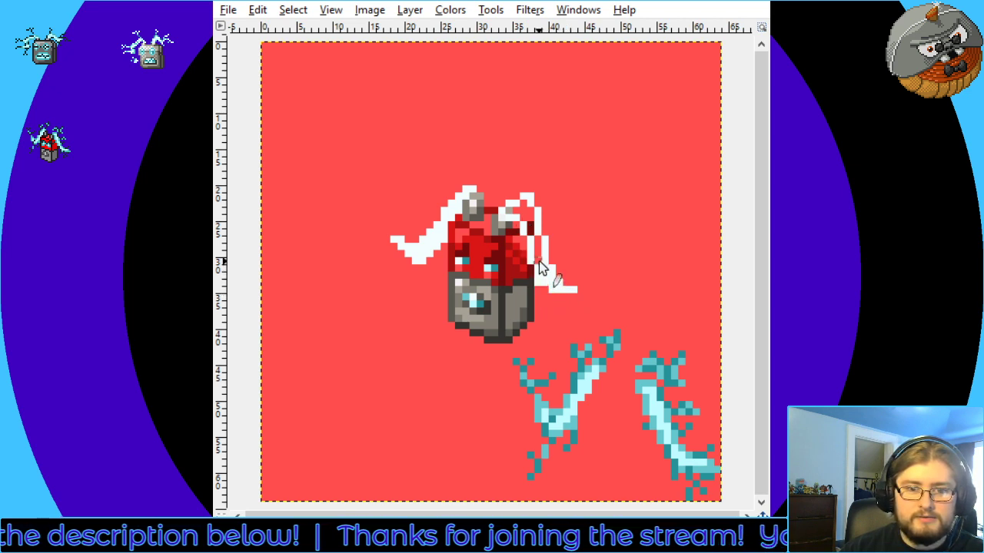
click(523, 209)
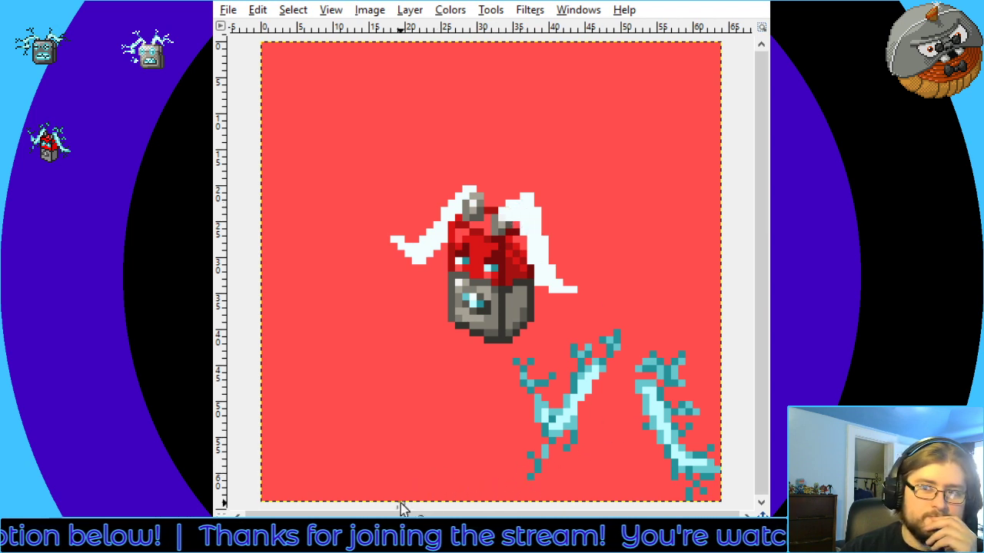
key(3)
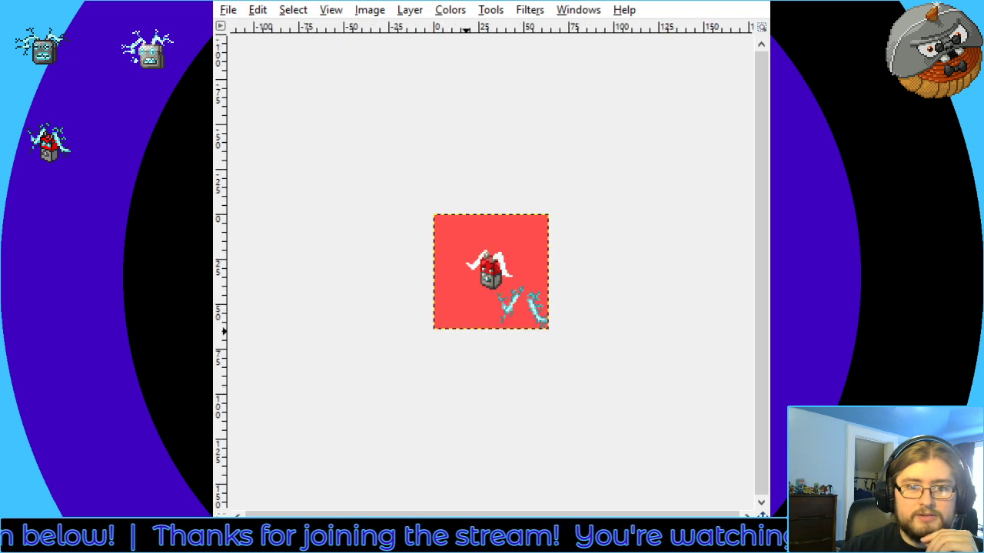
key(2)
key(5)
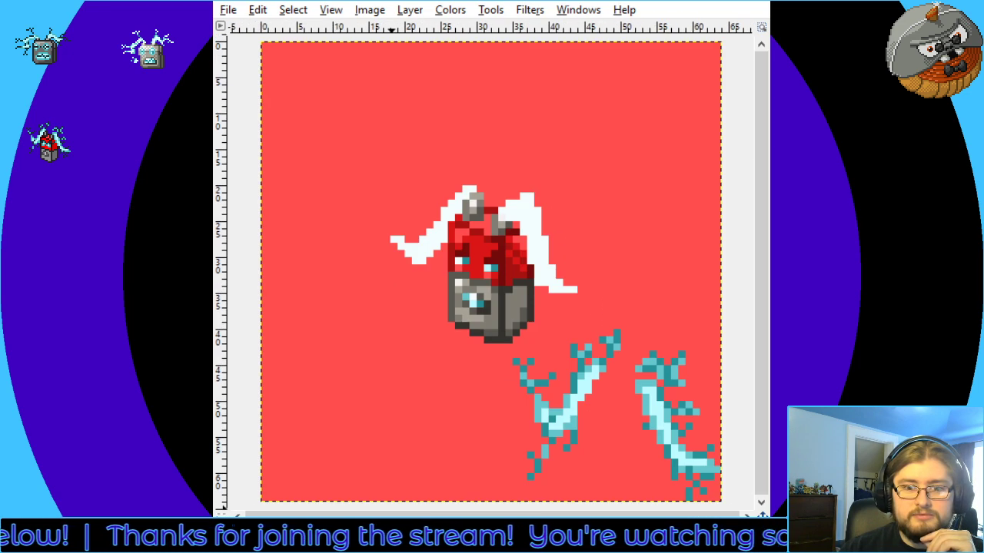
key(3)
key(4)
key(5)
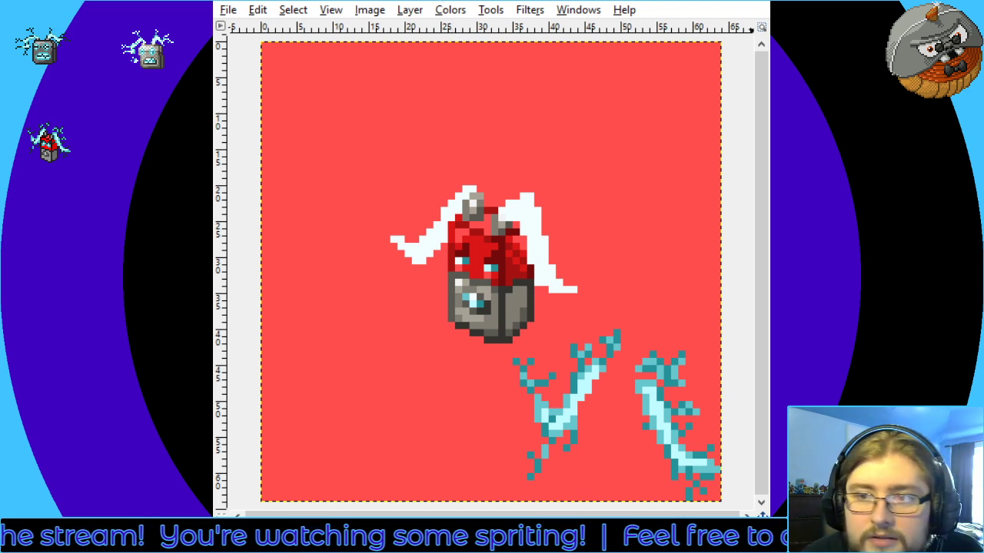
Shade the edges of both near-white lightning arcs with pale cyan, keeping a near-white core
click(394, 239)
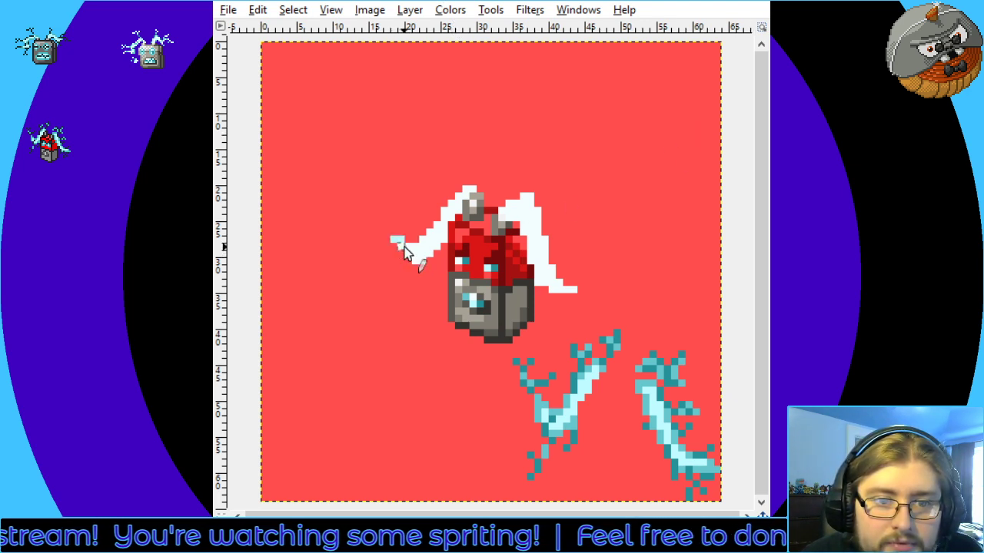
drag(404, 248, 444, 219)
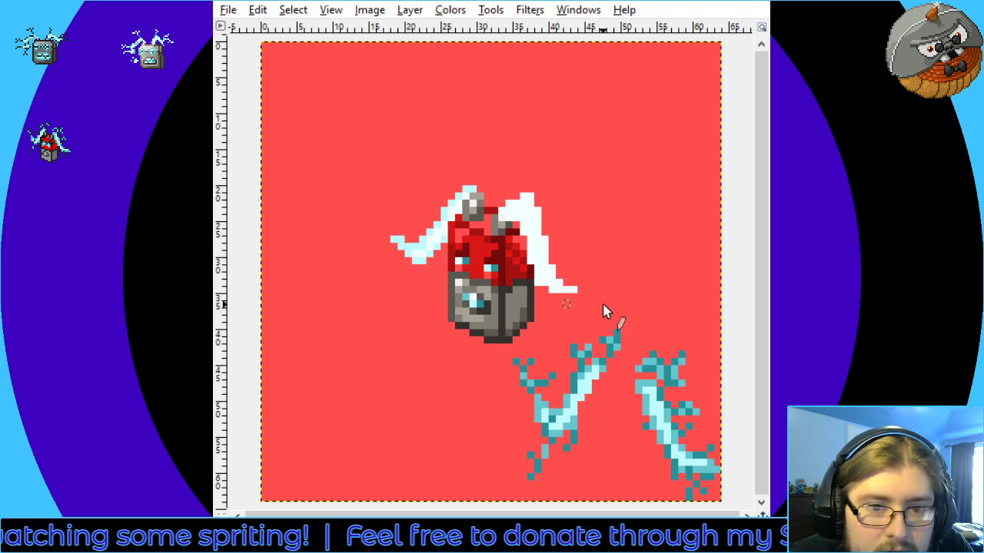
mouse_move(504, 219)
mouse_down()
mouse_move(522, 198)
mouse_move(534, 204)
mouse_move(548, 228)
mouse_move(544, 264)
mouse_move(574, 296)
mouse_move(538, 282)
mouse_up()
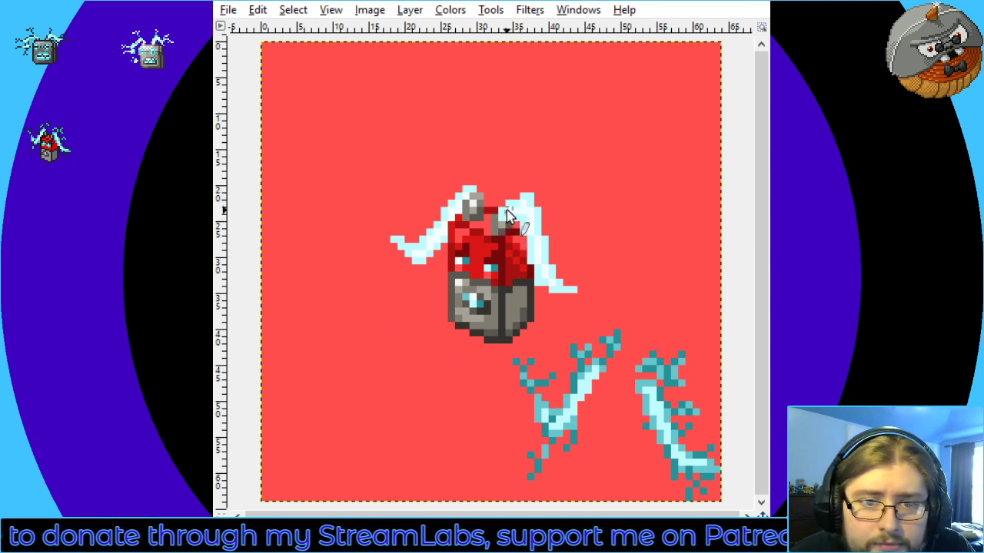
Add medium cyan pixels along the outer edges of both lightning arcs and check the shading at reduced sizes
drag(506, 206, 528, 206)
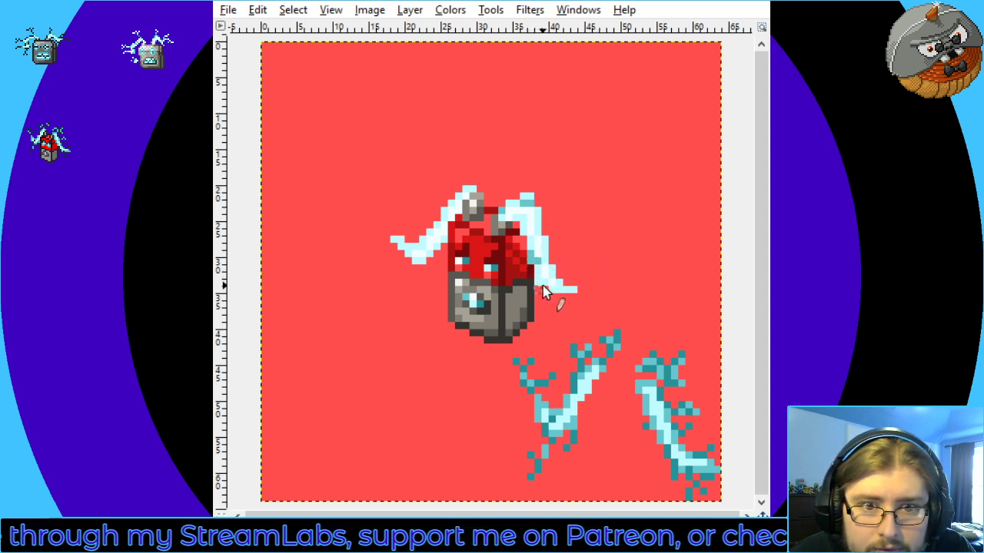
drag(540, 271, 559, 284)
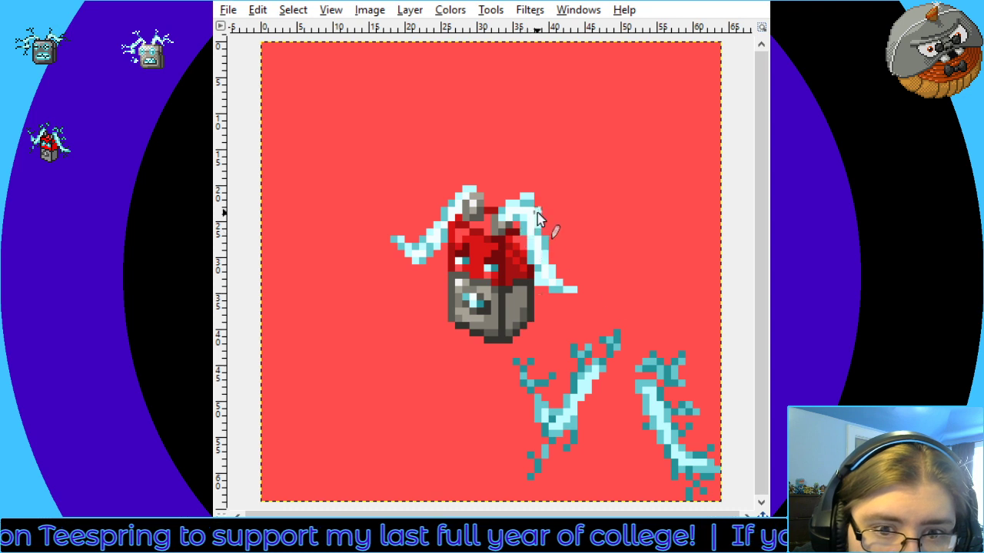
drag(500, 232, 513, 219)
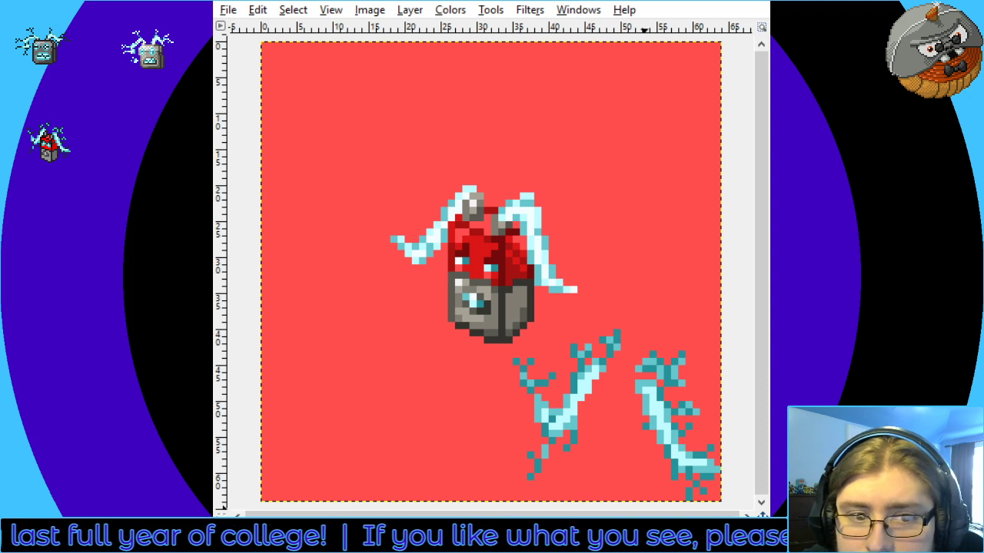
scroll(432, 307, down, 5)
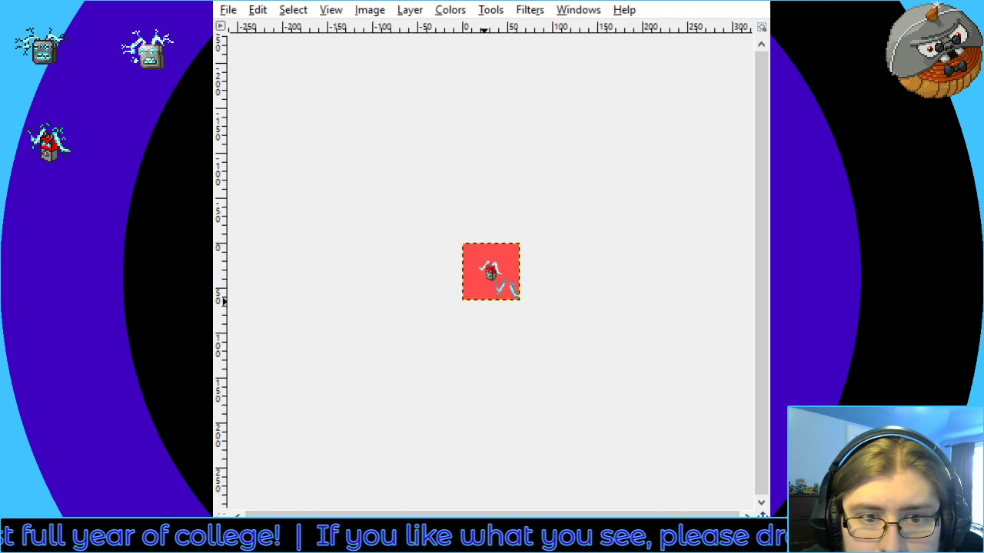
scroll(542, 249, up, 5)
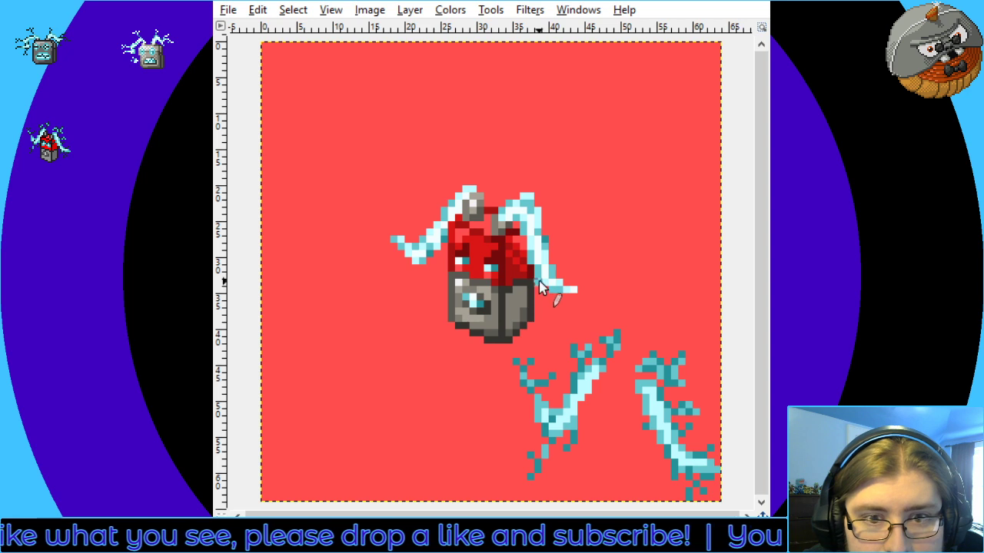
scroll(339, 505, down, 6)
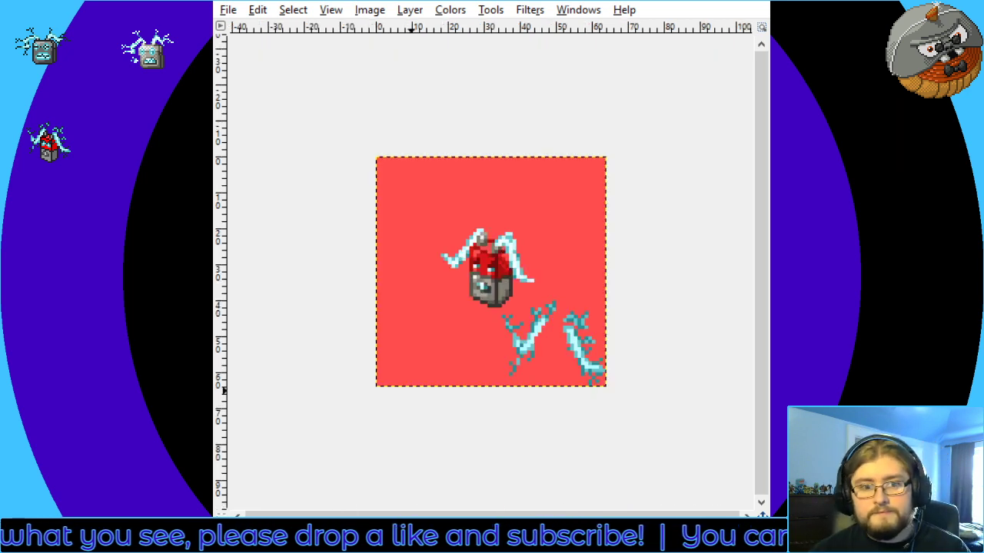
scroll(338, 505, up, 6)
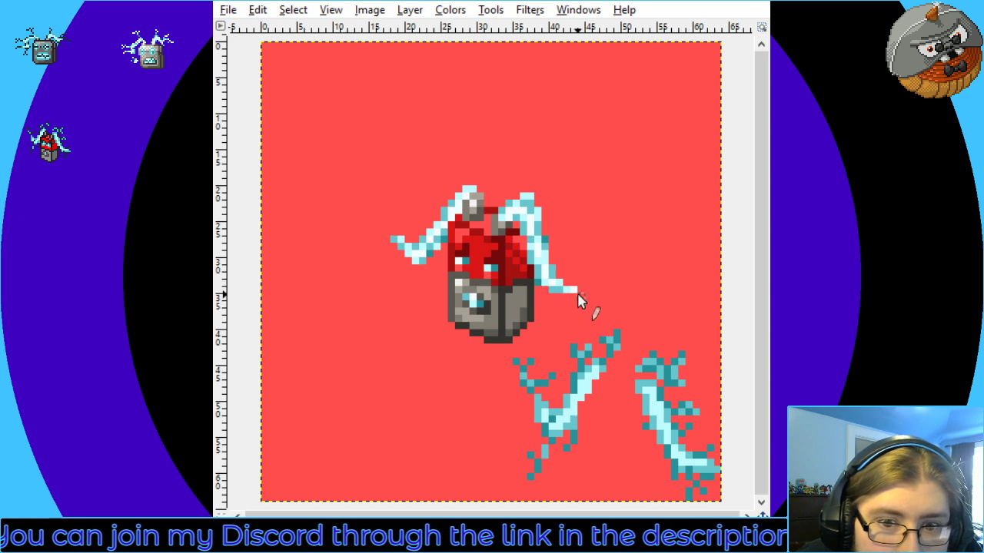
key(3)
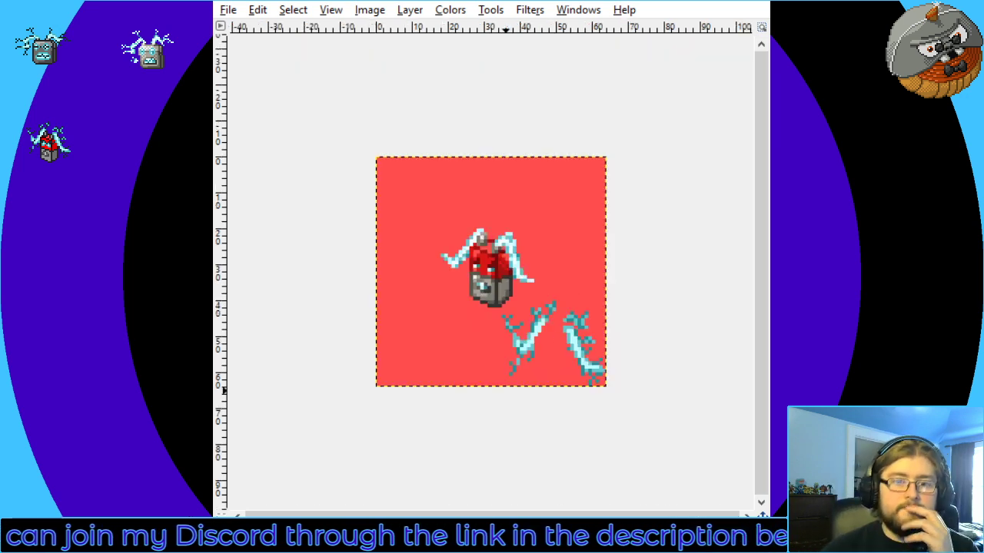
key(2)
key(4)
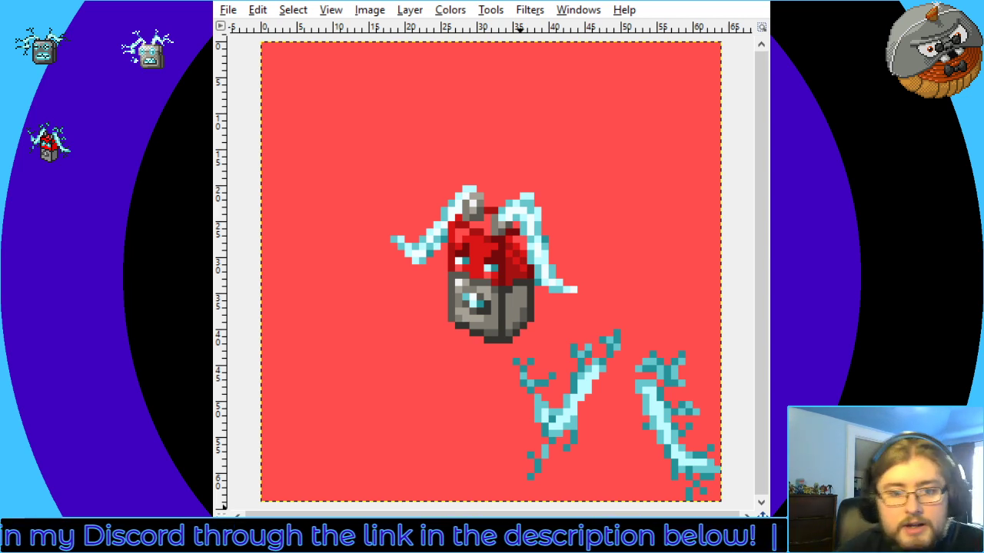
Copy the upper-left forked branch of the spare Y-shaped lightning bolt onto the hooked end of the battery's left arc
key(r)
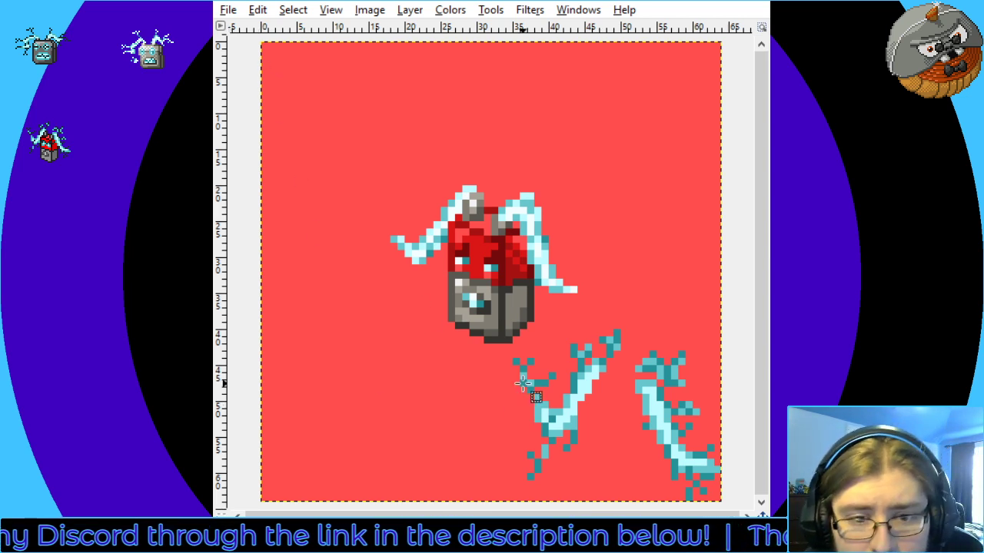
drag(512, 358, 555, 393)
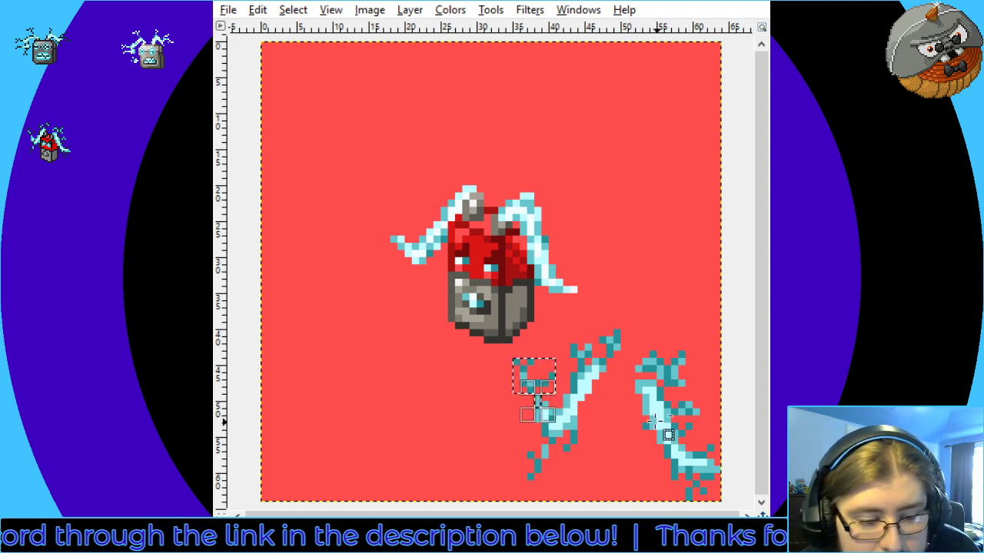
drag(530, 385, 388, 222)
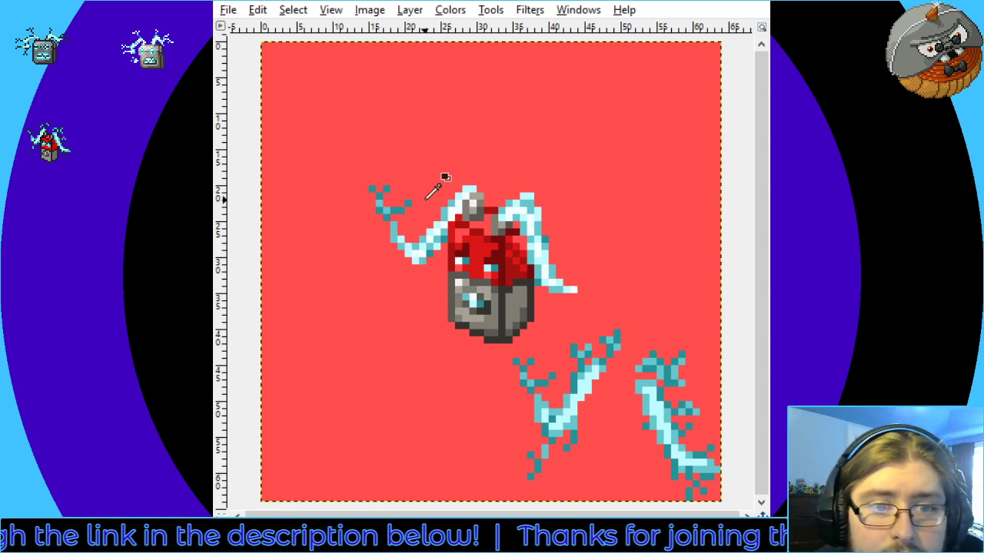
Recolour the left arc's upper forked branch with near-white tips and lighter cyan pixels along its stem
click(372, 188)
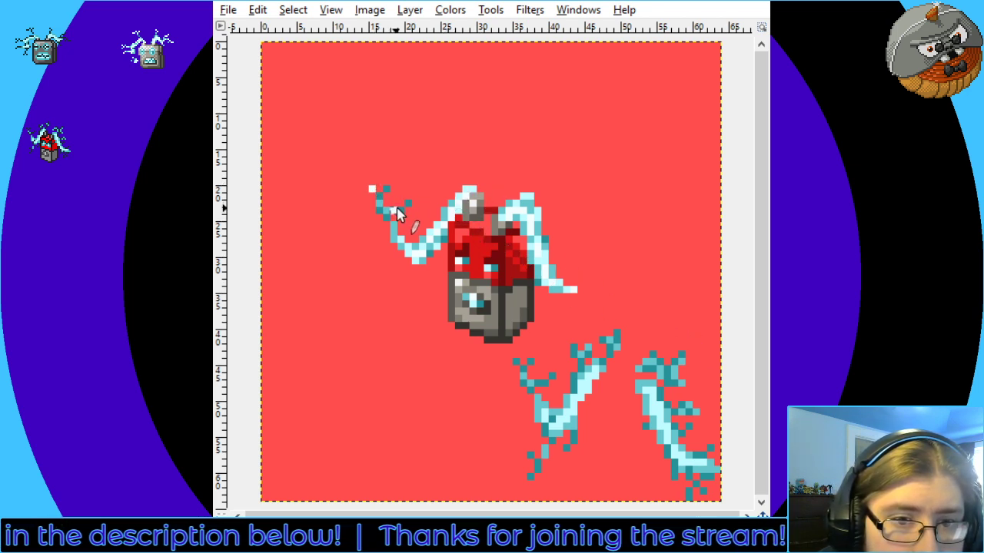
click(382, 209)
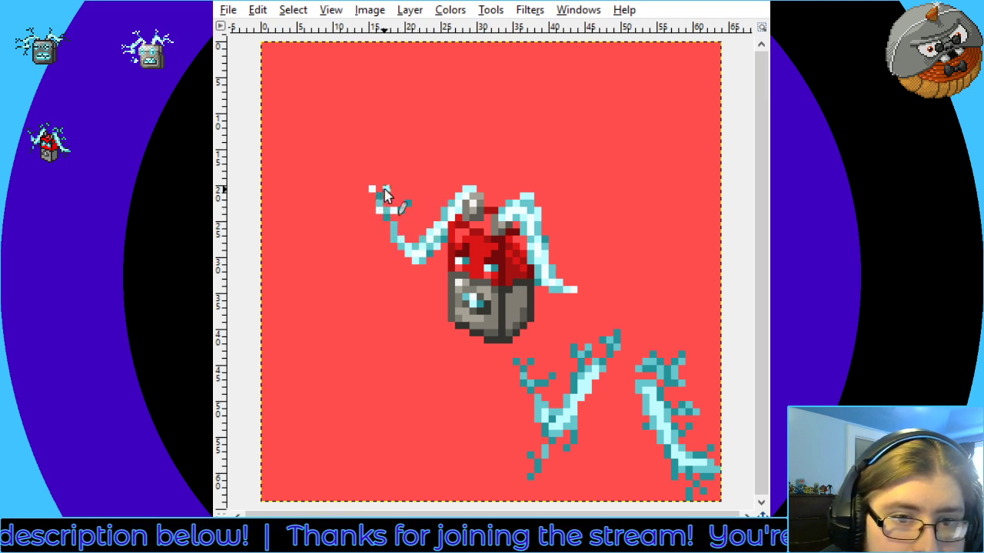
click(380, 203)
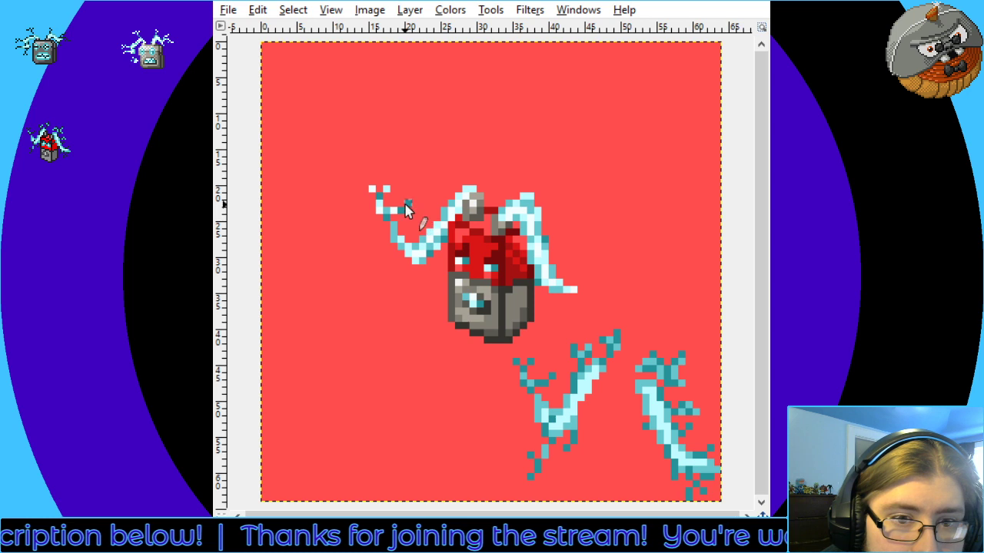
click(406, 204)
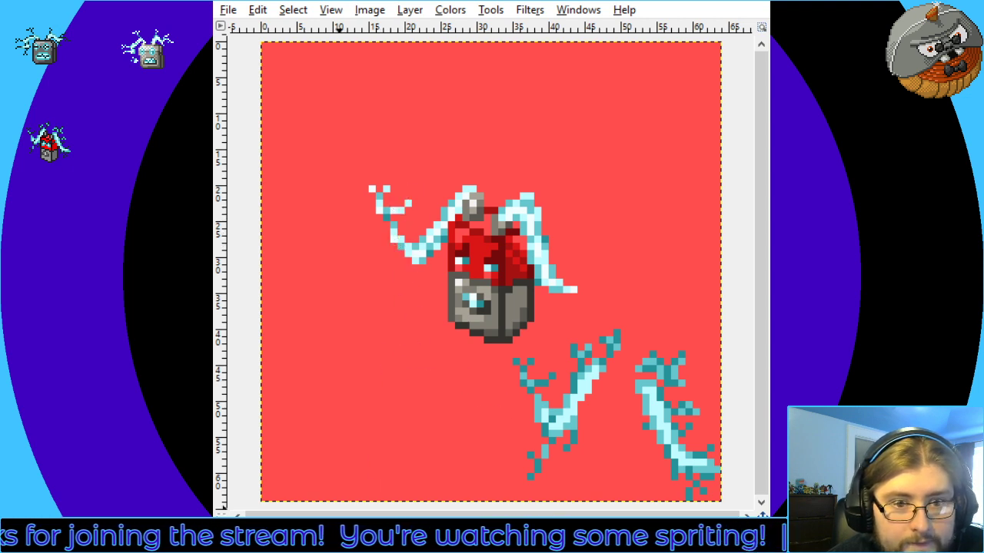
scroll(453, 331, down, 3)
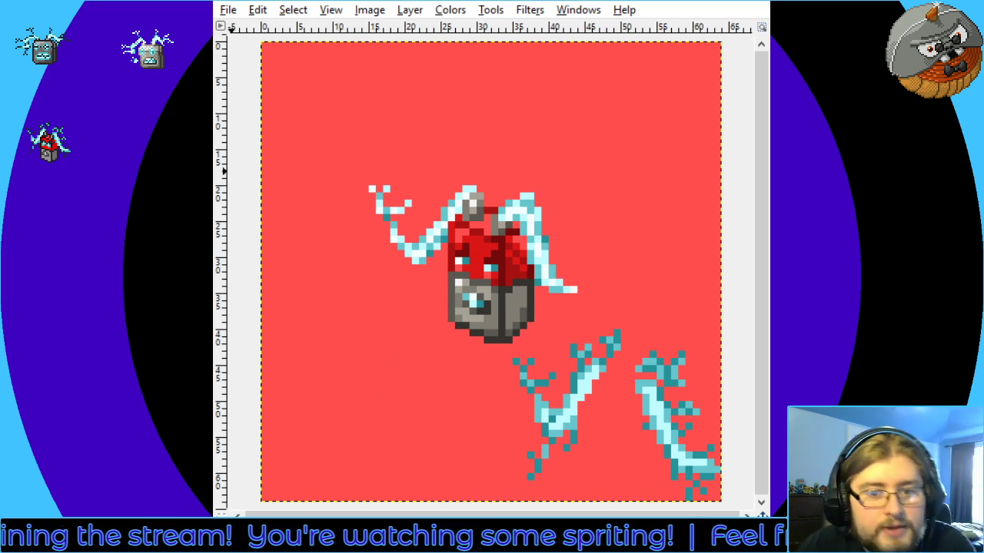
Copy the spare Y-shaped bolt's bottom branch to the underside of the left arc's bend
key(r)
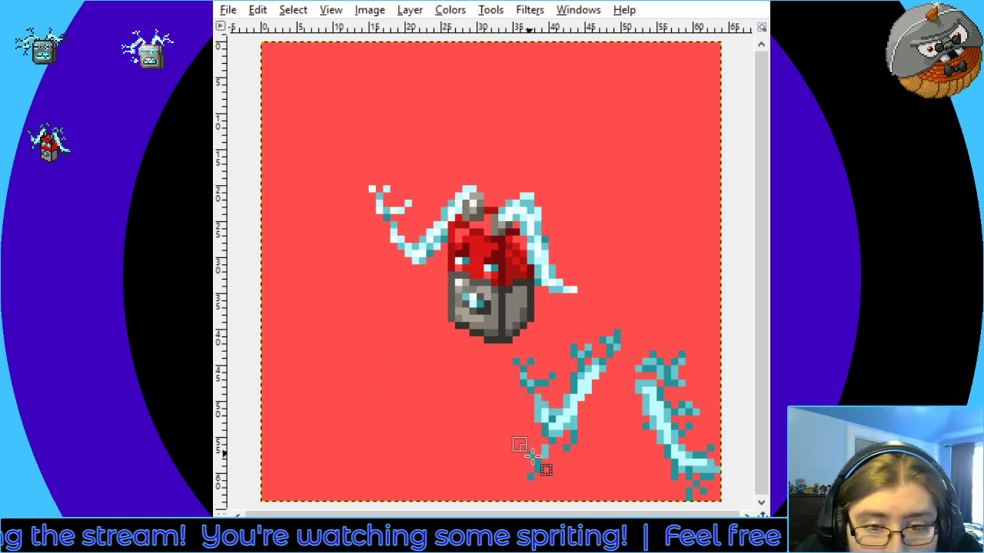
drag(520, 445, 562, 487)
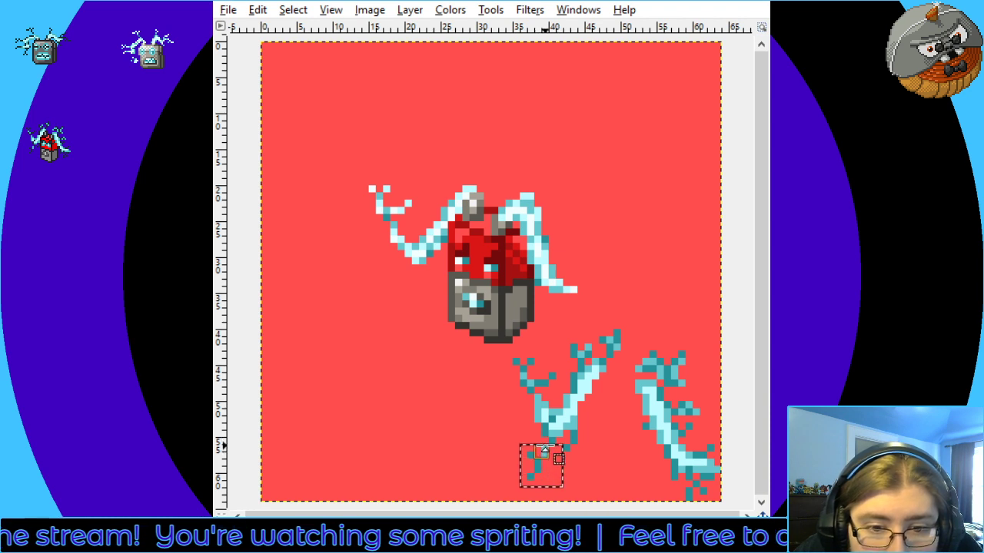
drag(544, 446, 544, 439)
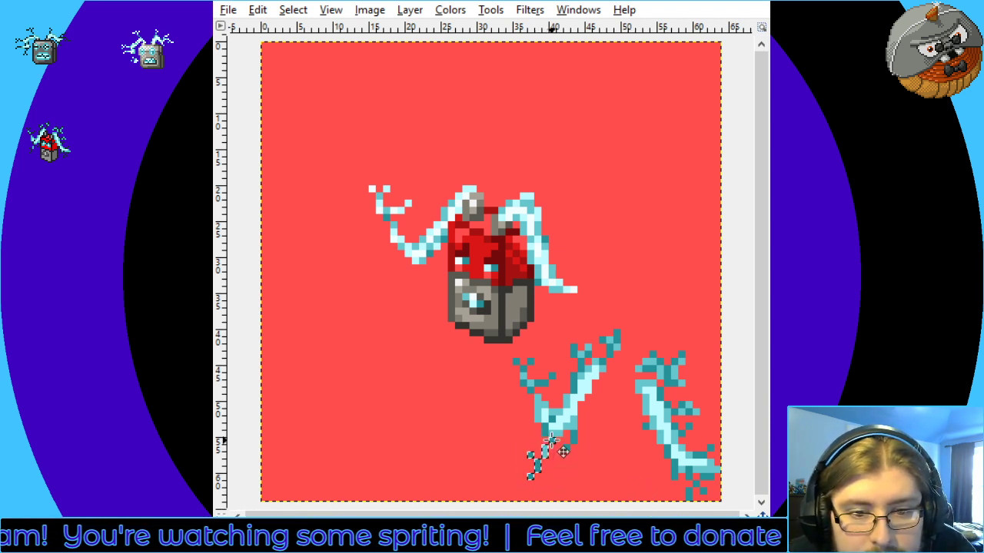
drag(536, 462, 426, 282)
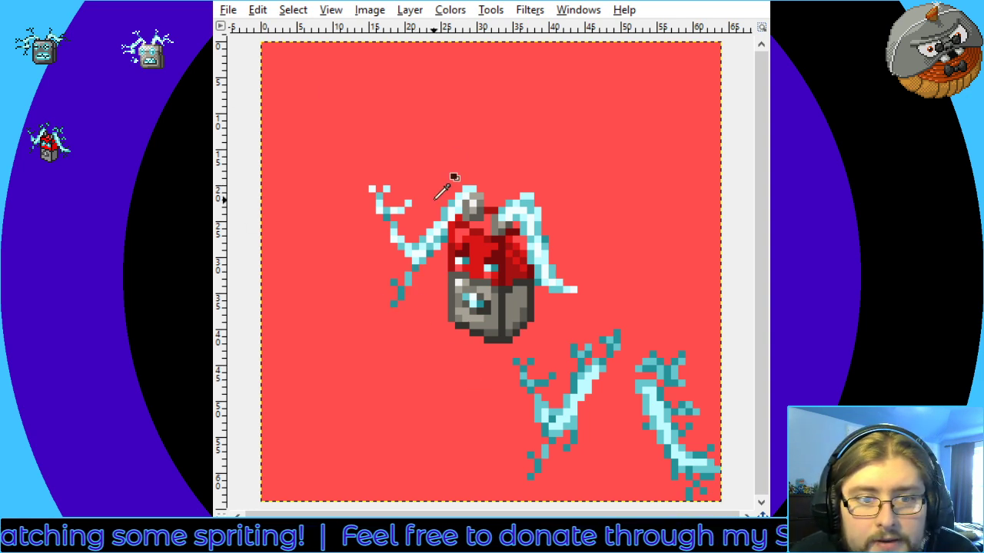
Recolour the left arc's lower branch with near-white and lighter cyan pixels, checking it at reduced size
click(393, 302)
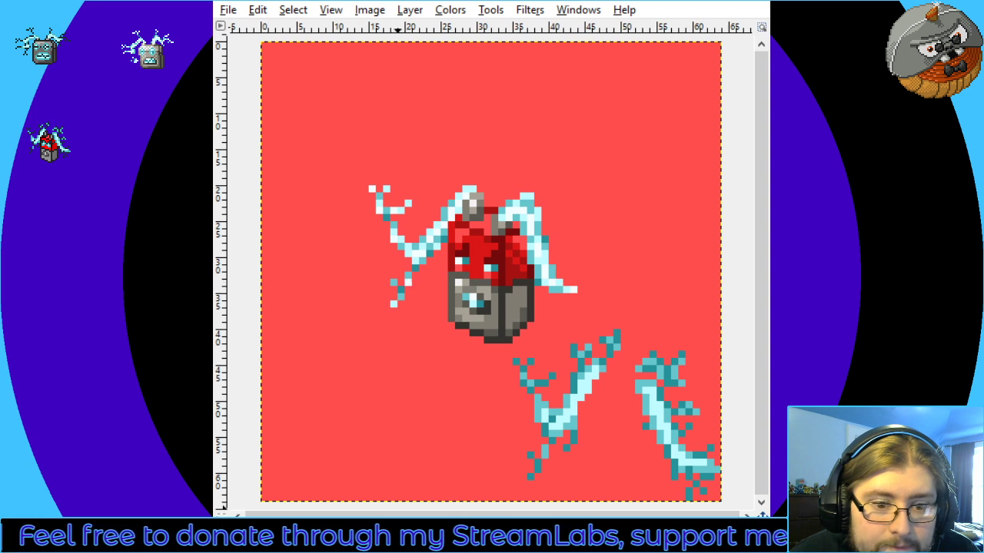
key(minus)
key(minus)
key(shift+ctrl+j)
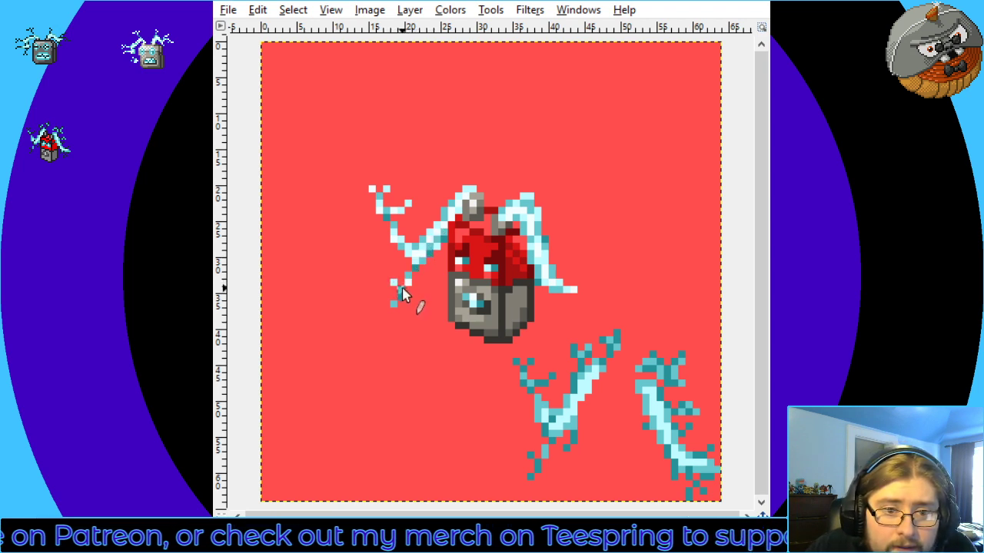
key(minus)
key(minus)
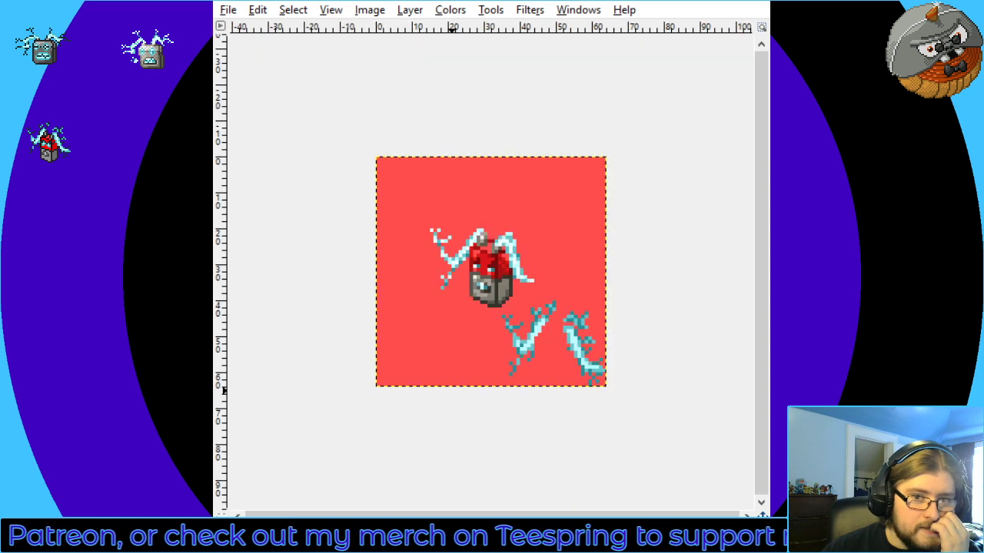
key(plus)
key(plus)
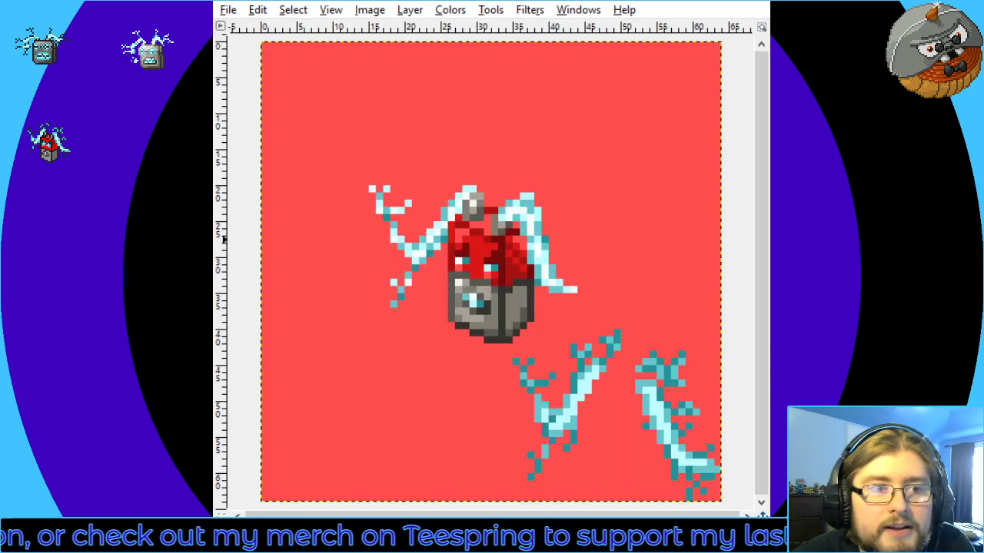
Copy the spare Y-shaped bolt's small upper fork beside the left terminal and recolour it near-white and cyan, checking it at reduced sizes
drag(564, 330, 592, 366)
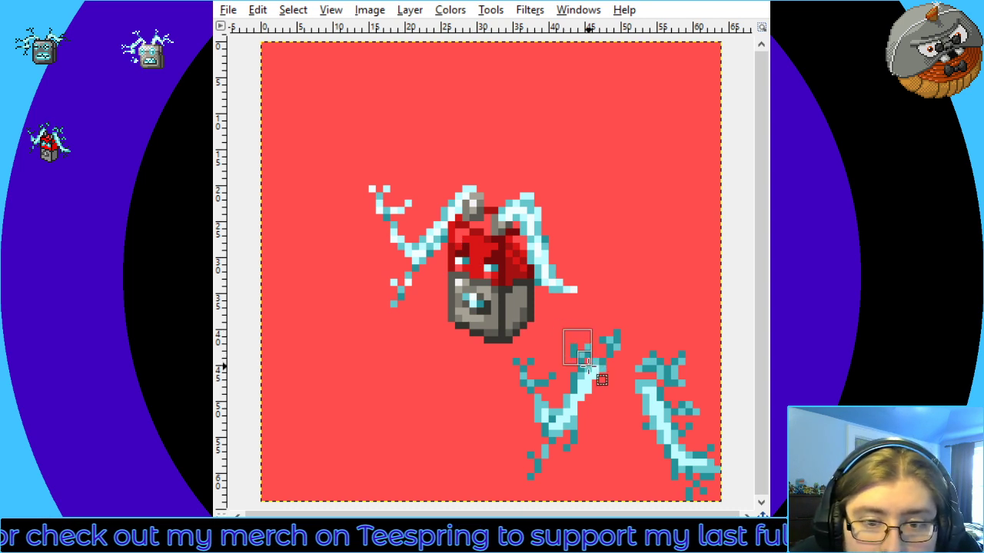
key(ctrl+shift+a)
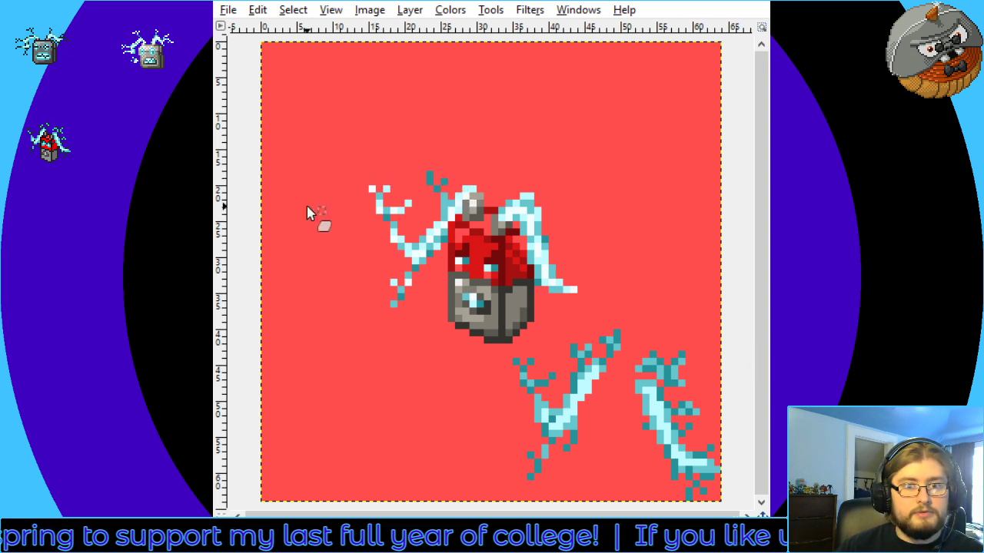
drag(430, 181, 443, 175)
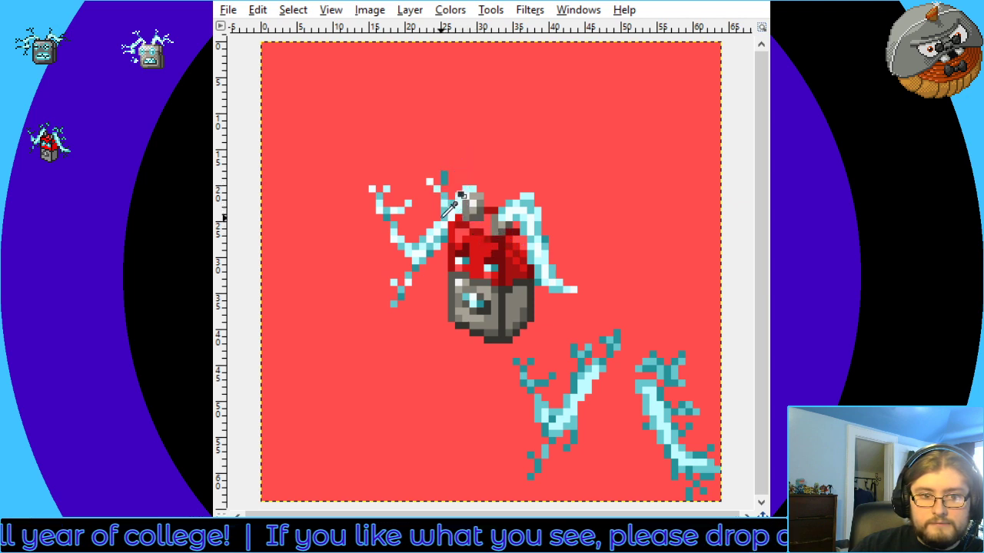
mouse_move(455, 202)
mouse_down()
mouse_move(463, 192)
mouse_move(475, 206)
mouse_up()
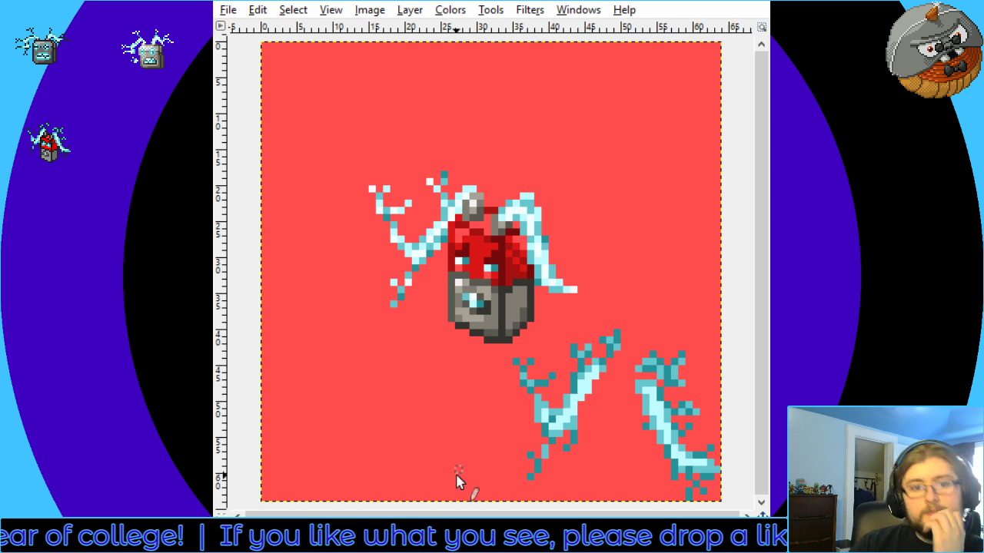
key(minus)
key(minus)
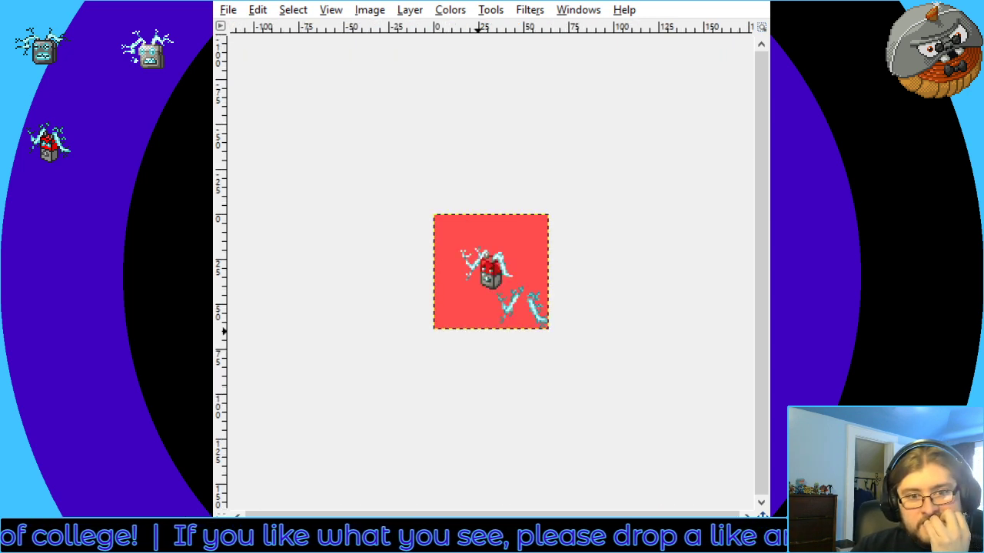
key(minus)
key(plus)
key(shift+ctrl+j)
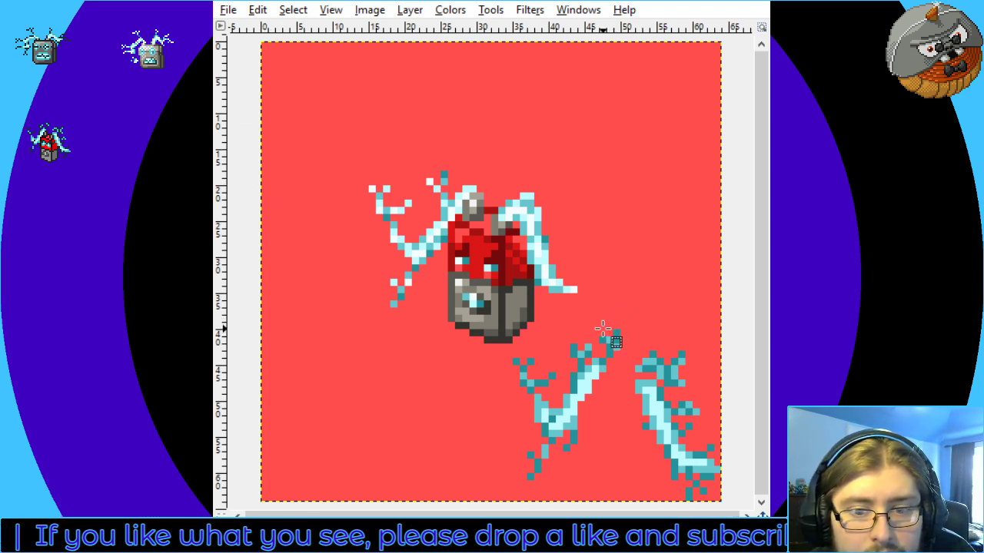
Copy the spare Y-shaped bolt's top fork above the left terminal and recolour it near-white and cyan, checking it at reduced size
drag(598, 322, 624, 355)
key(ctrl+c)
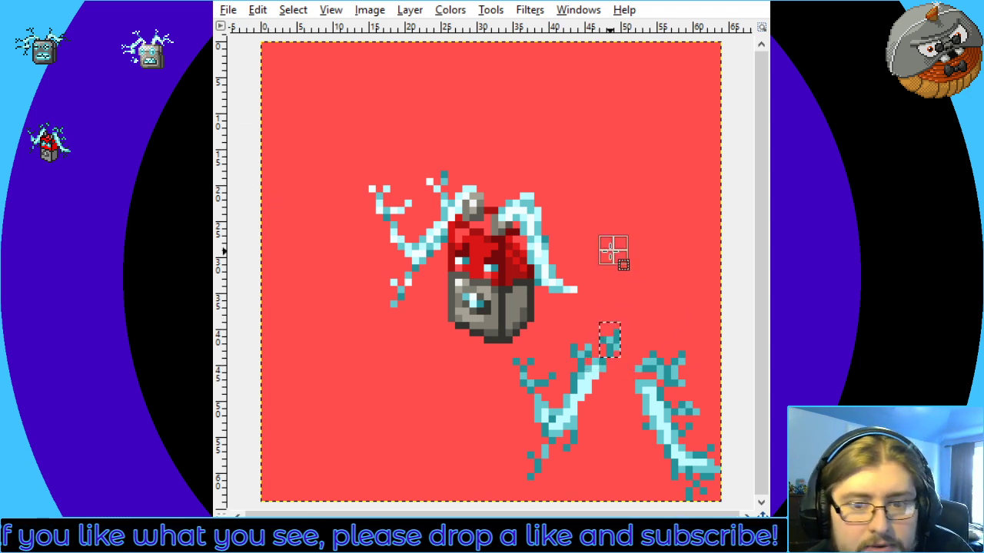
key(ctrl+v)
drag(517, 271, 500, 183)
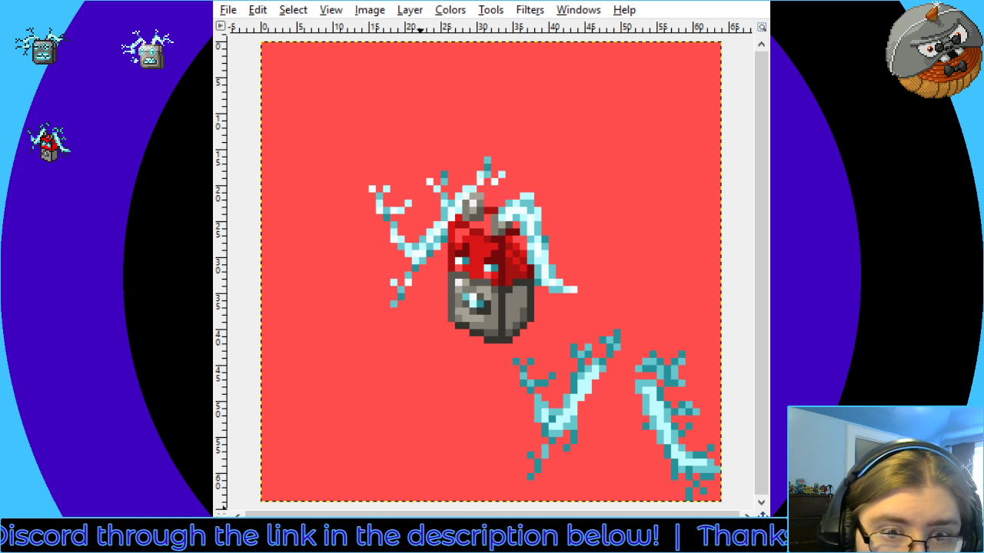
scroll(472, 330, down, 3)
scroll(476, 323, down, 2)
scroll(476, 322, up, 6)
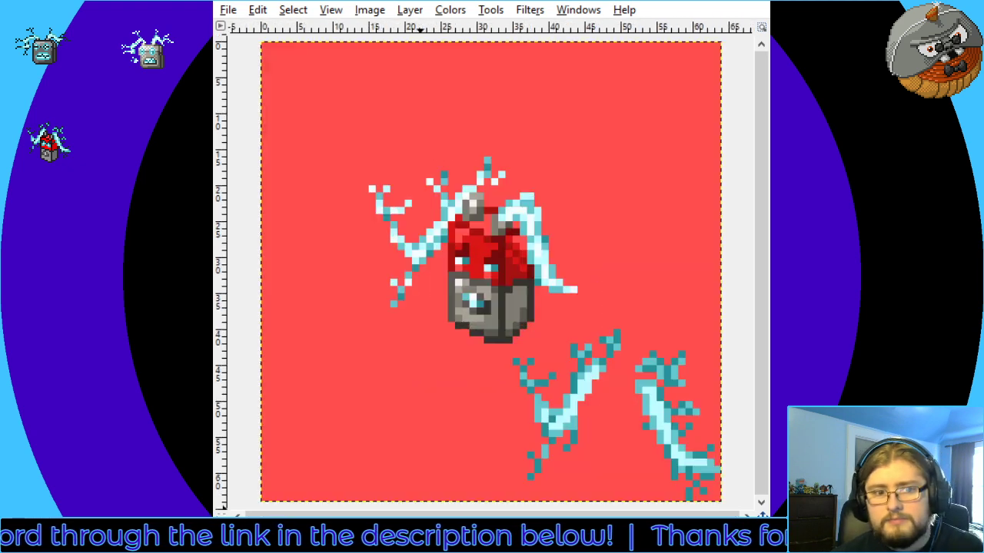
scroll(477, 323, down, 7)
key(shift+ctrl+j)
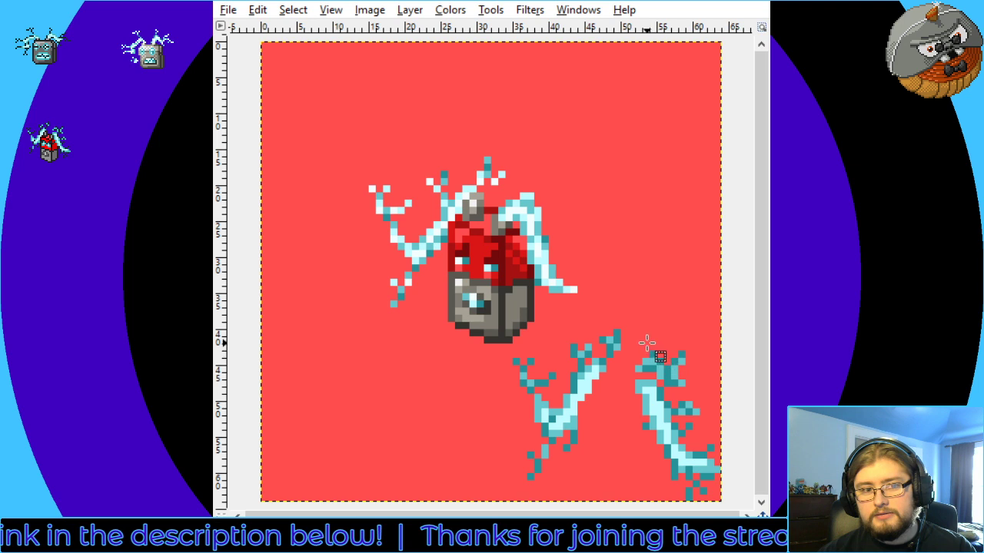
Copy the spare right bolt's top branches onto the top of the right arc and recolour them near-white and lighter cyan
drag(641, 351, 699, 387)
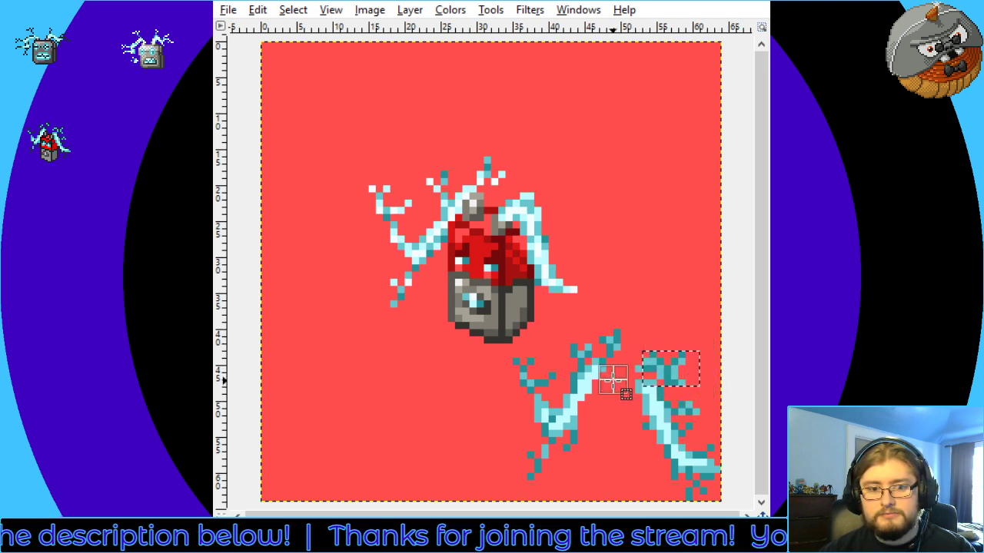
drag(628, 344, 700, 384)
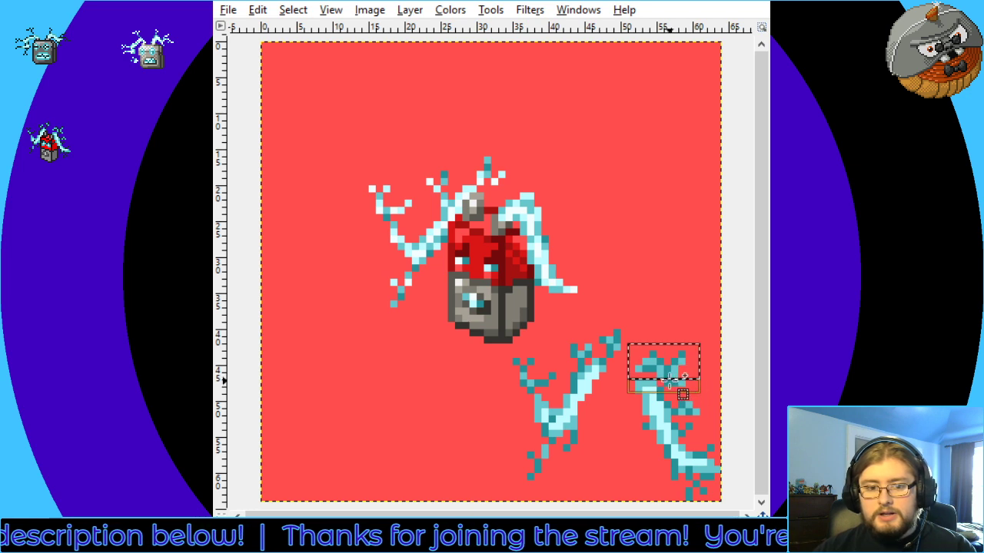
key(ctrl+c)
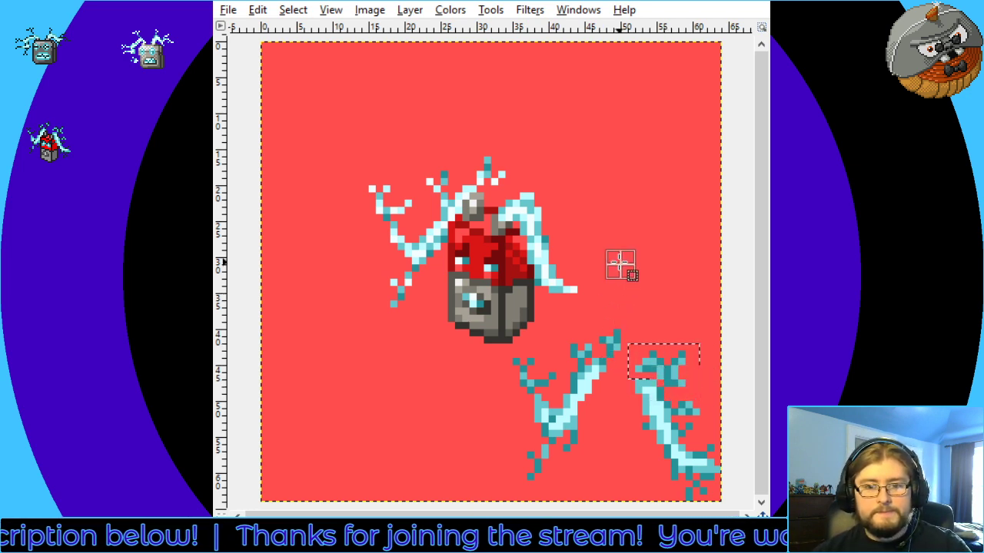
key(ctrl+v)
drag(536, 299, 567, 196)
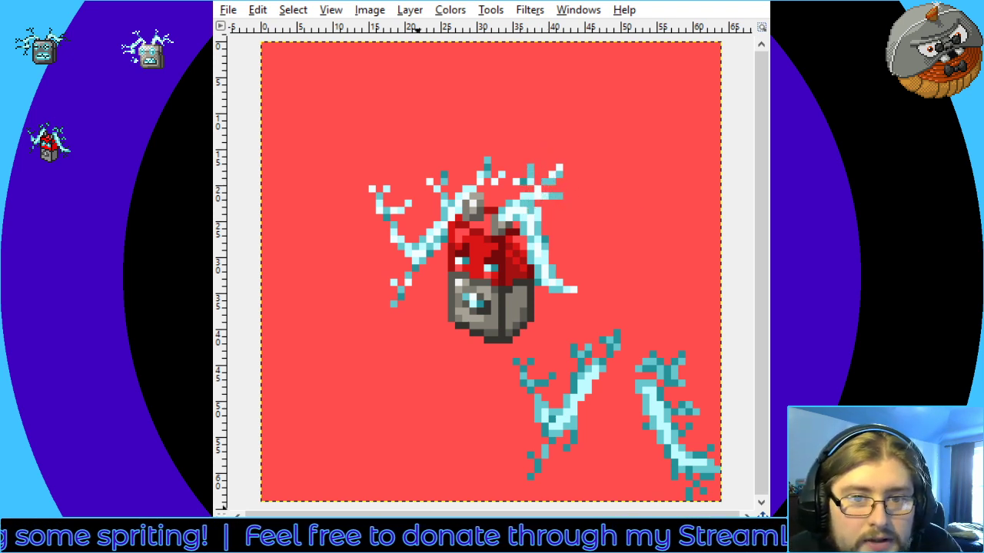
scroll(490, 271, down, 2)
scroll(491, 272, up, 2)
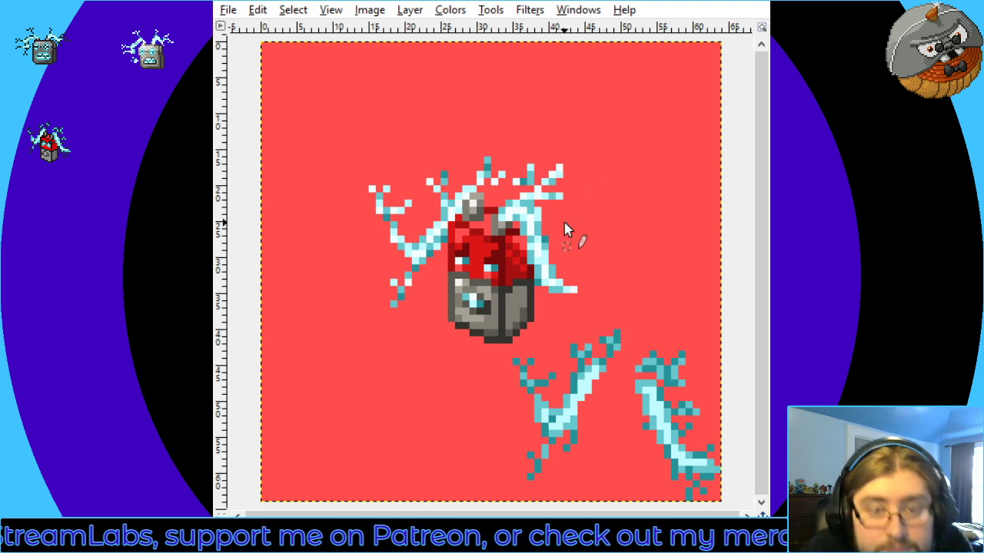
Add a small near-white and cyan forked branch beneath the right arc's lower end, checking it at reduced sizes
key(minus)
key(minus)
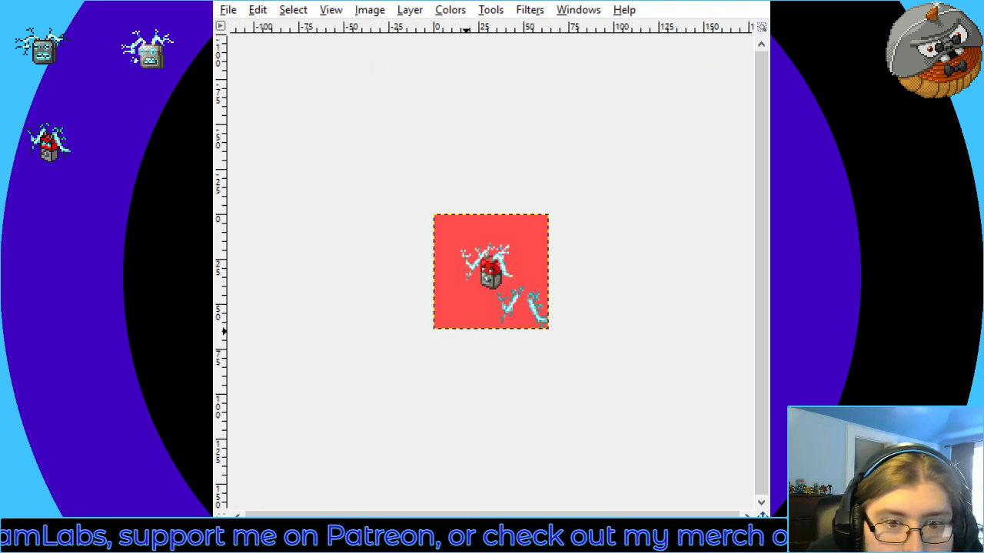
key(minus)
key(plus)
key(plus)
key(plus)
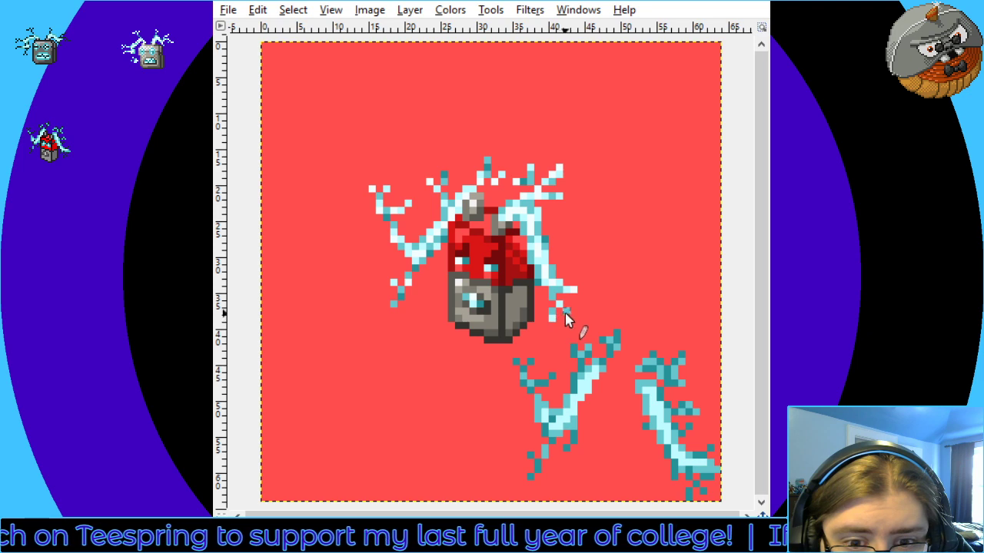
scroll(490, 272, down, 4)
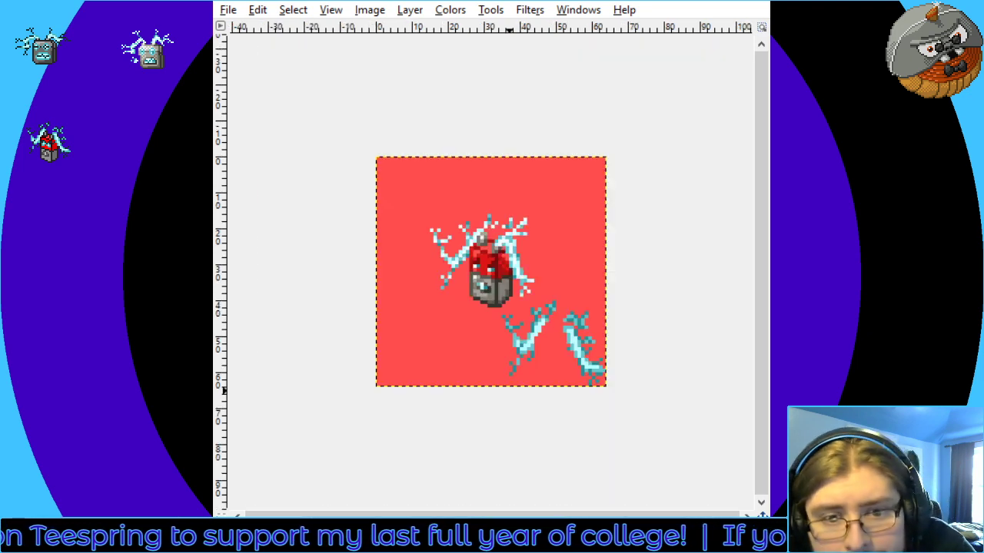
scroll(490, 271, up, 4)
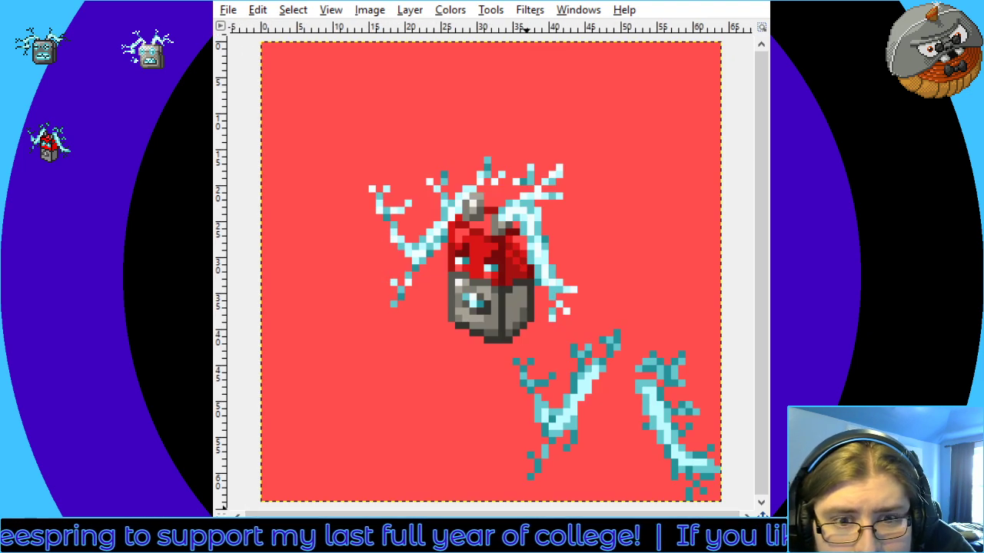
scroll(491, 271, down, 3)
scroll(490, 271, up, 3)
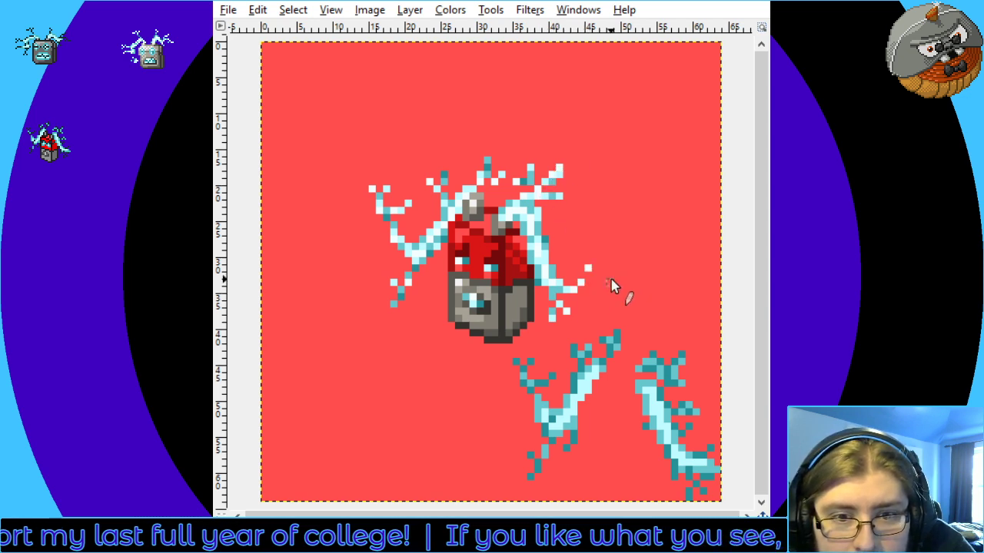
Extend the right arc's outer end with a near-white and cyan forked tip, checking it at reduced size
click(591, 275)
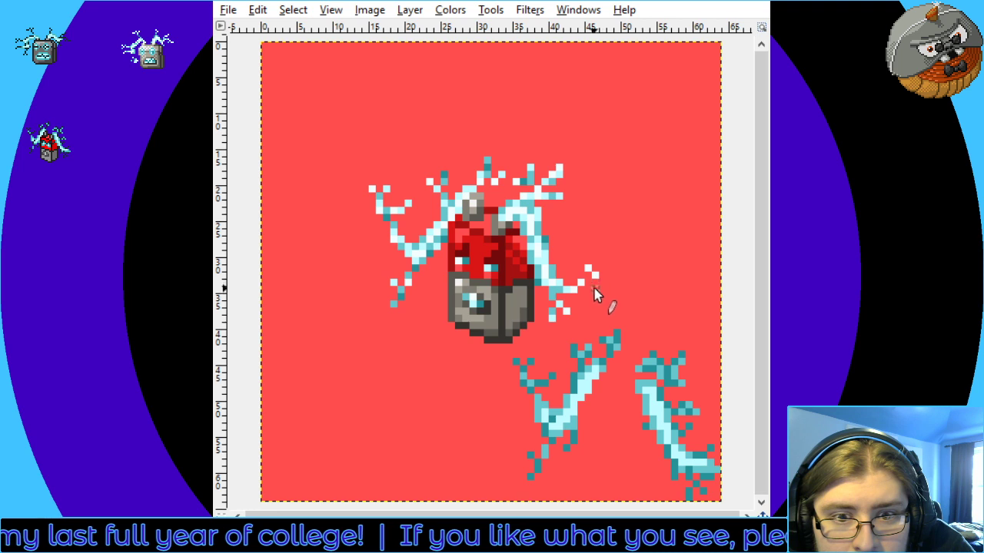
click(596, 283)
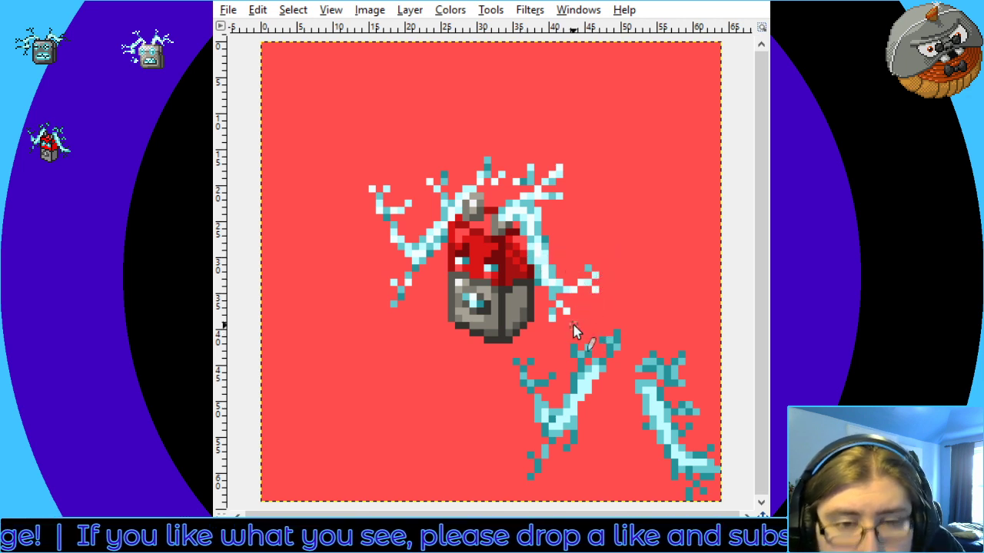
key(2)
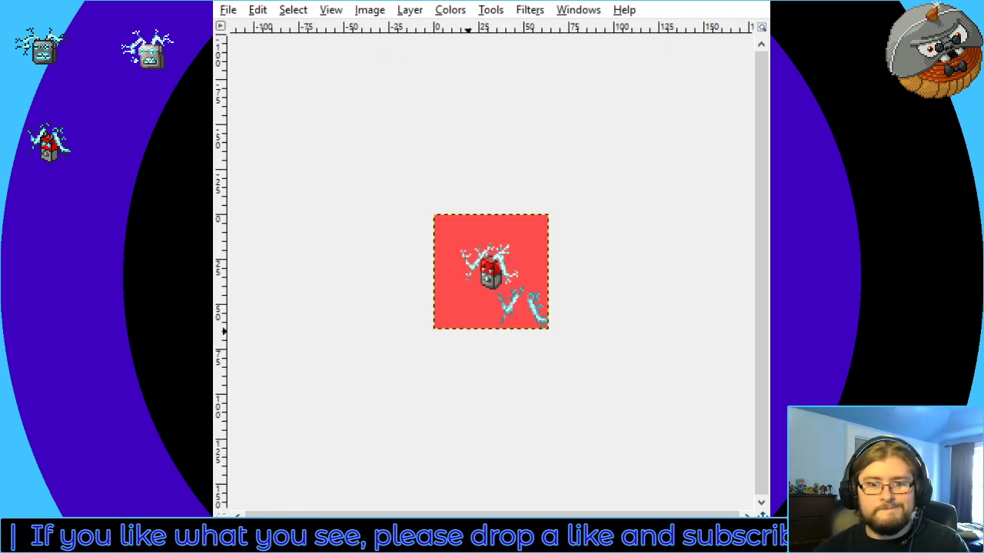
key(3)
key(4)
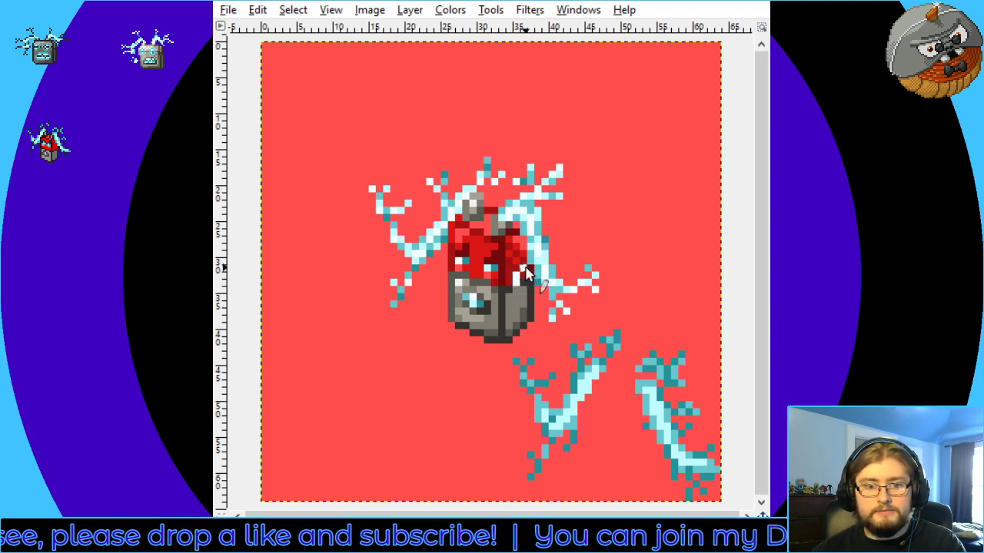
Draw a short near-white and cyan branch from the right arc over the battery's right side, checking it at reduced size
key(ctrl)
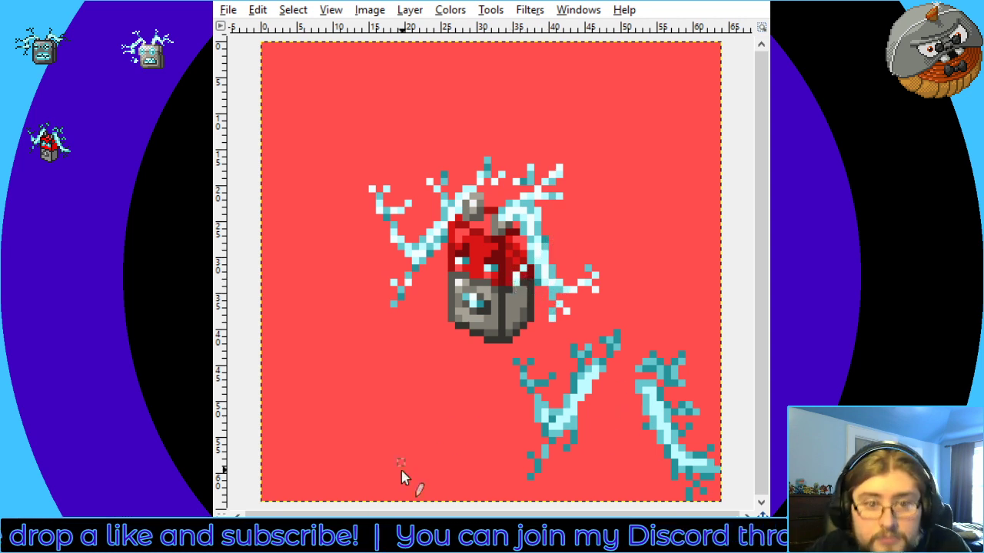
scroll(444, 389, down, 5)
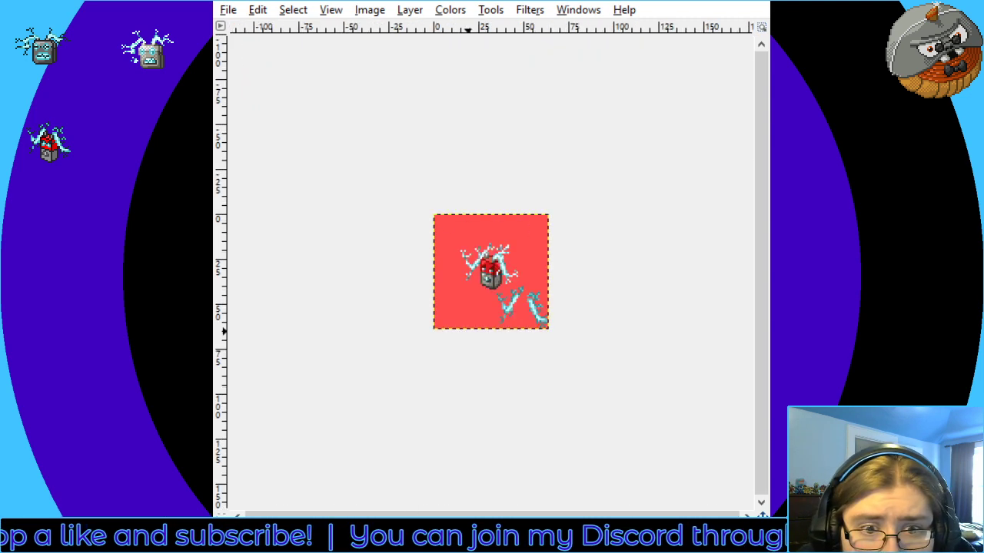
scroll(444, 390, up, 5)
scroll(444, 389, down, 2)
scroll(444, 390, down, 2)
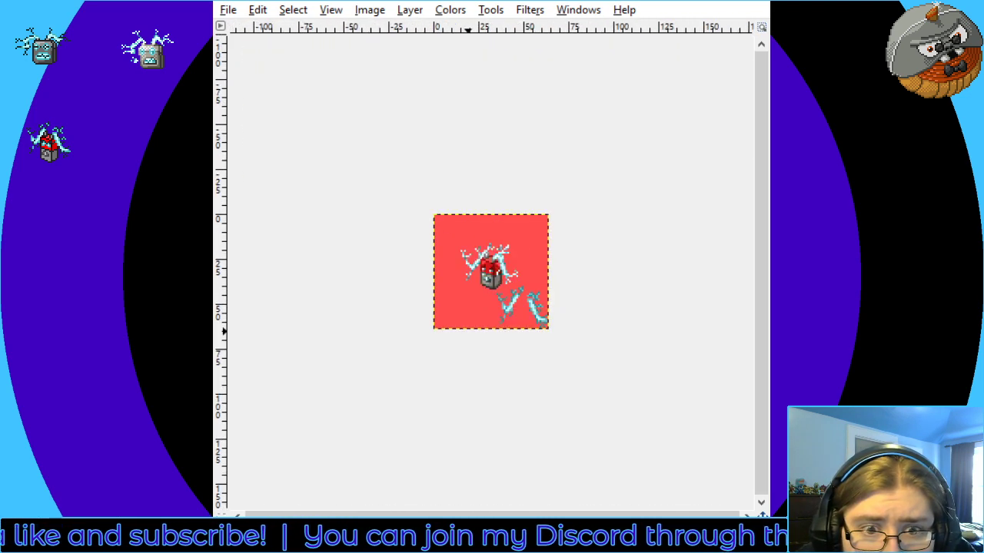
Add a small cyan branch on the outer edge of the right arc's middle, checking it at reduced size
scroll(584, 308, up, 3)
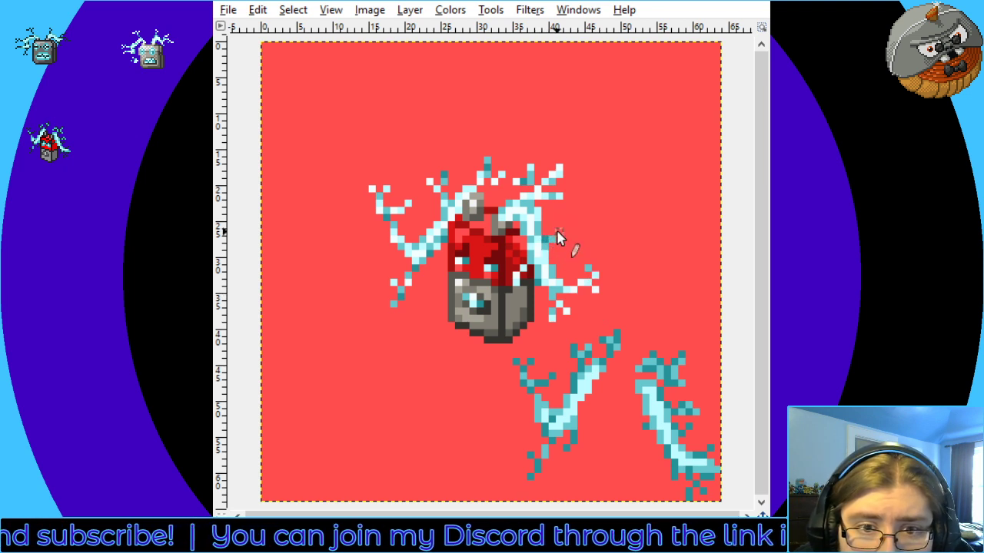
scroll(422, 369, down, 4)
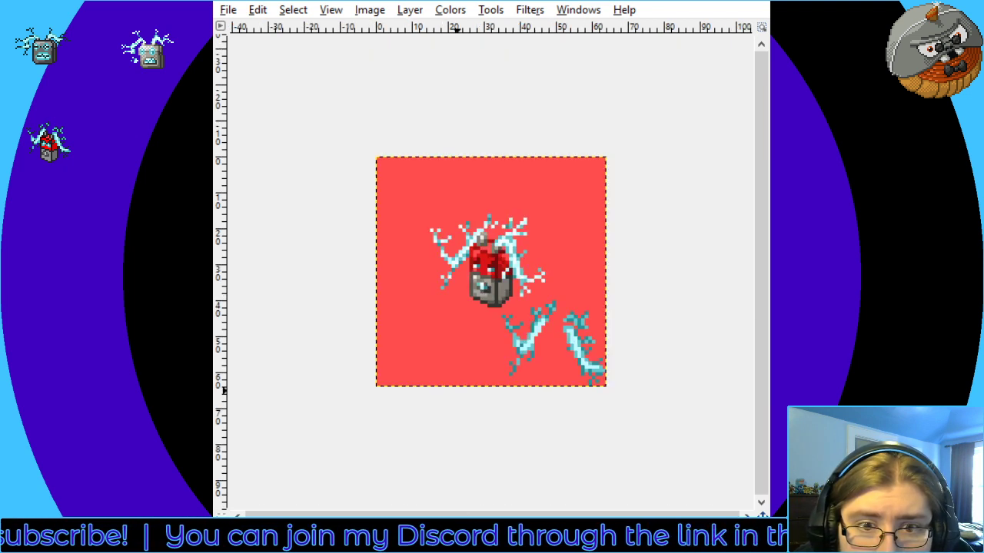
scroll(474, 330, up, 1)
scroll(475, 331, up, 3)
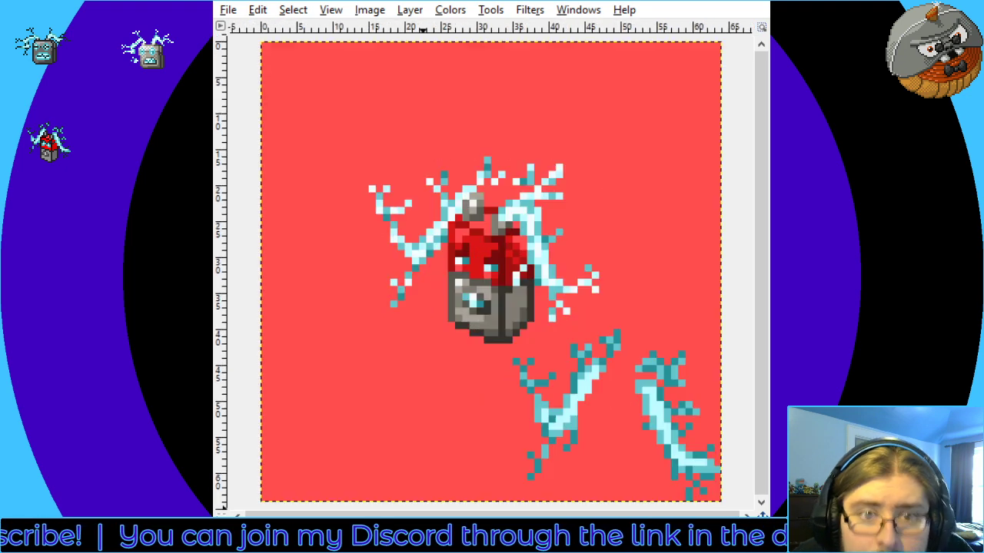
scroll(474, 331, down, 3)
scroll(474, 331, up, 3)
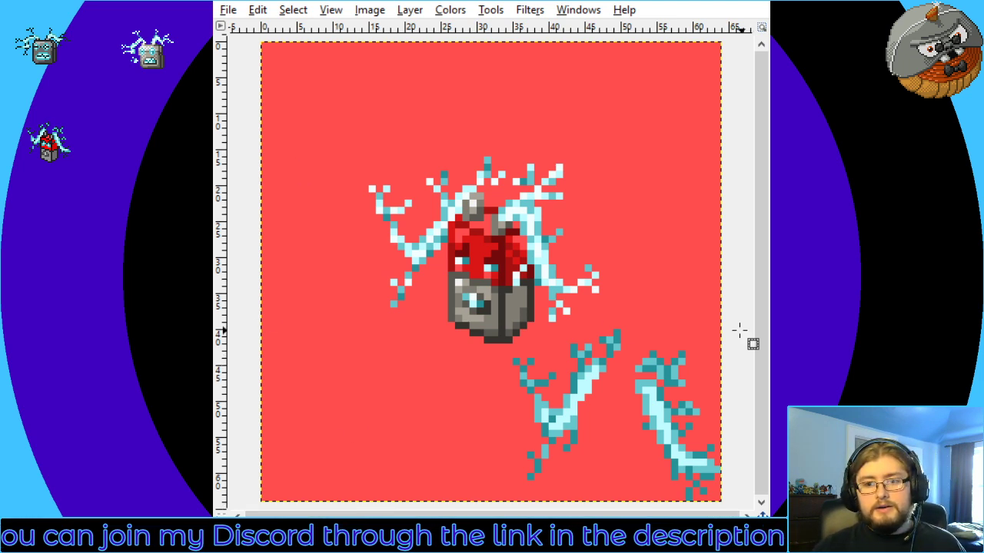
Delete both spare lightning bolts beside the battery sprite and clear the selection
drag(506, 352, 734, 504)
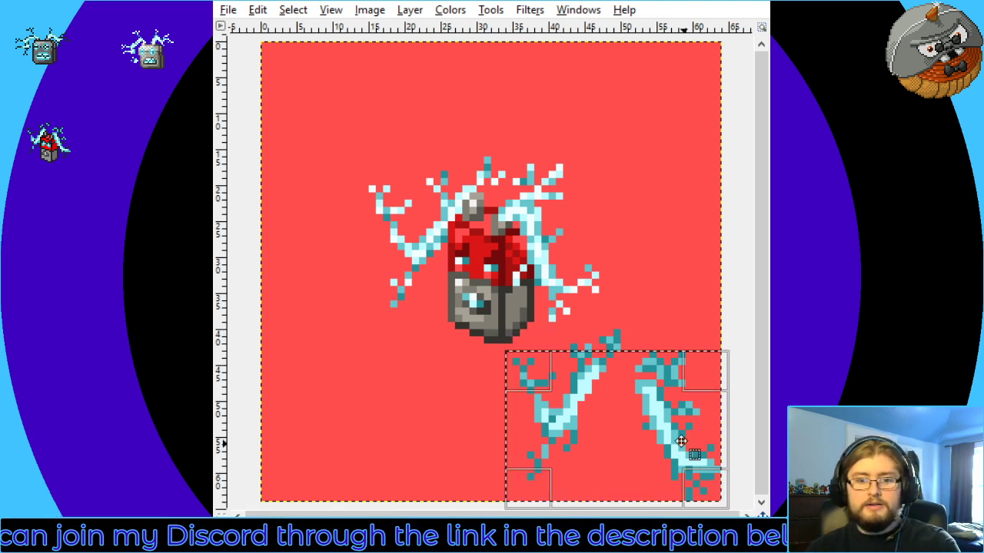
key(Delete)
click(659, 311)
drag(564, 331, 620, 365)
key(Delete)
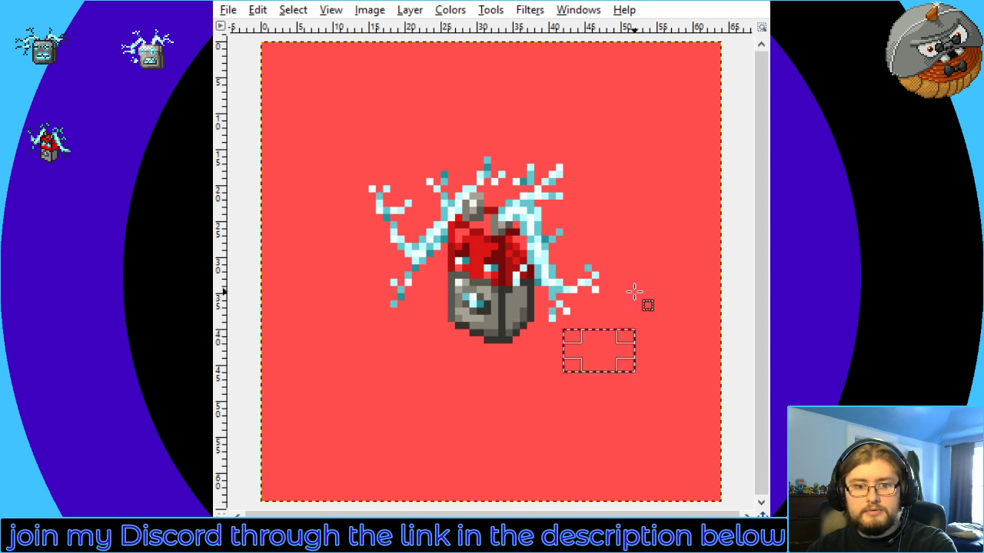
key(ctrl+shift+a)
Recolour the tip of the small fork beside the left terminal near-white, checking the sprite at reduced size
scroll(461, 330, down, 3)
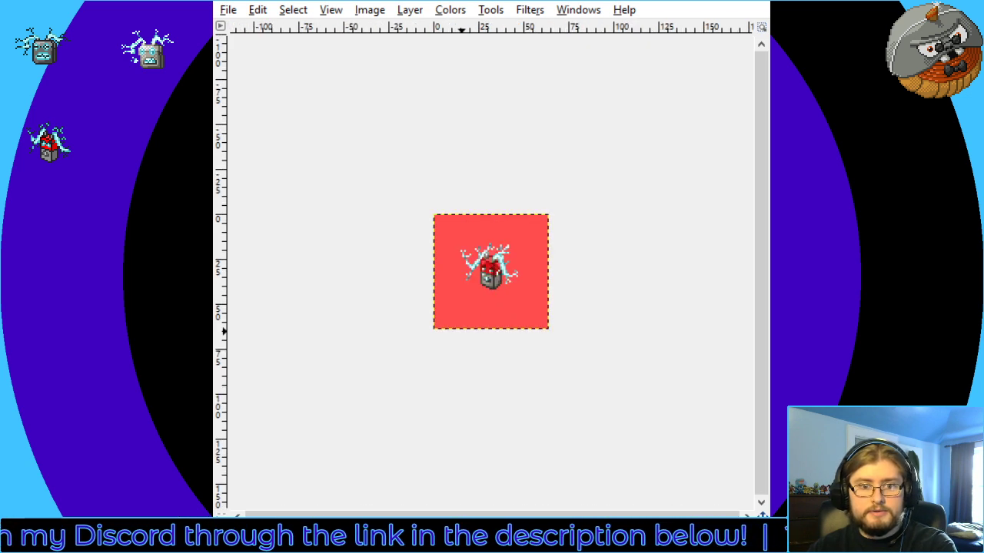
key(ctrl+shift+j)
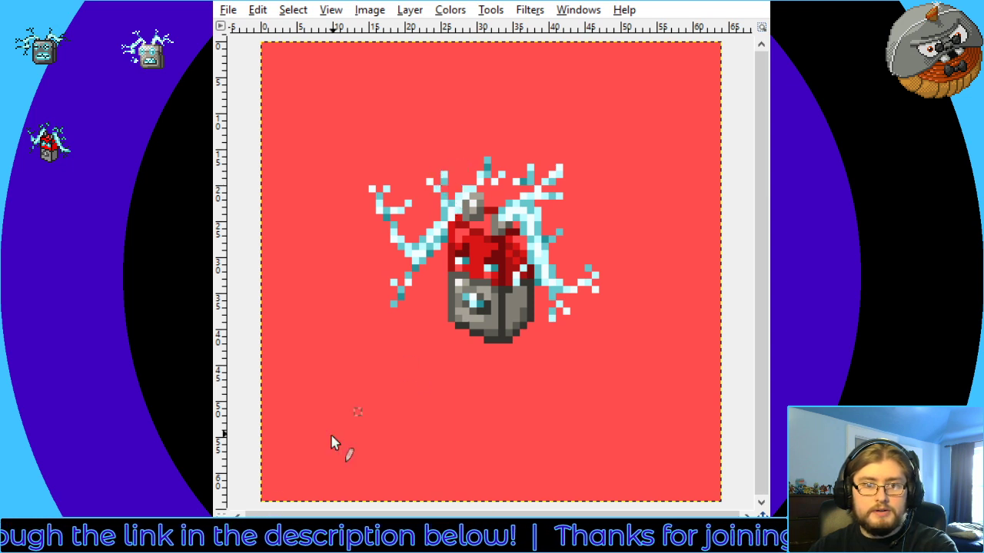
key(minus)
key(minus)
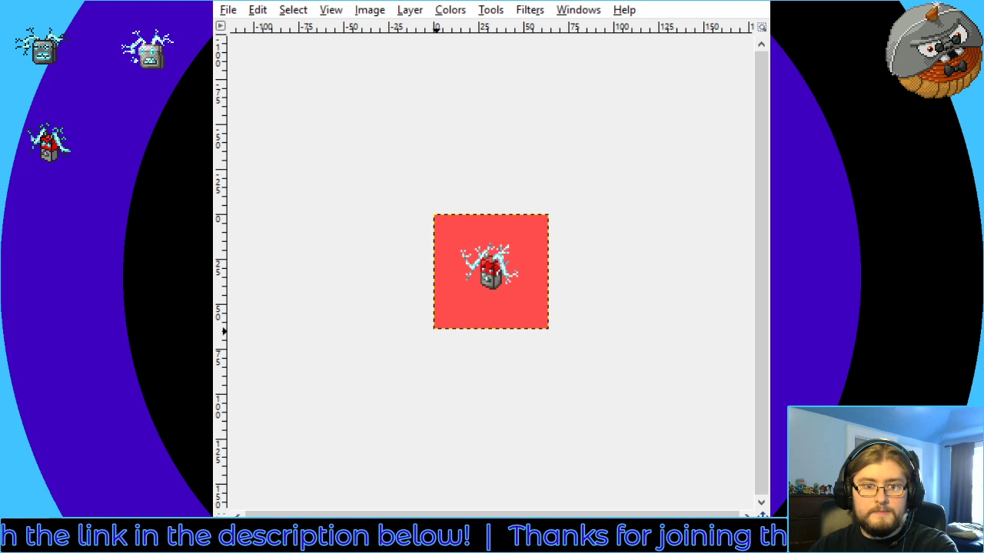
key(minus)
Reshape the right arc's top branches with shorter near-white tips and separated cyan pixels, checking the sprite at reduced size
key(plus)
key(plus)
key(plus)
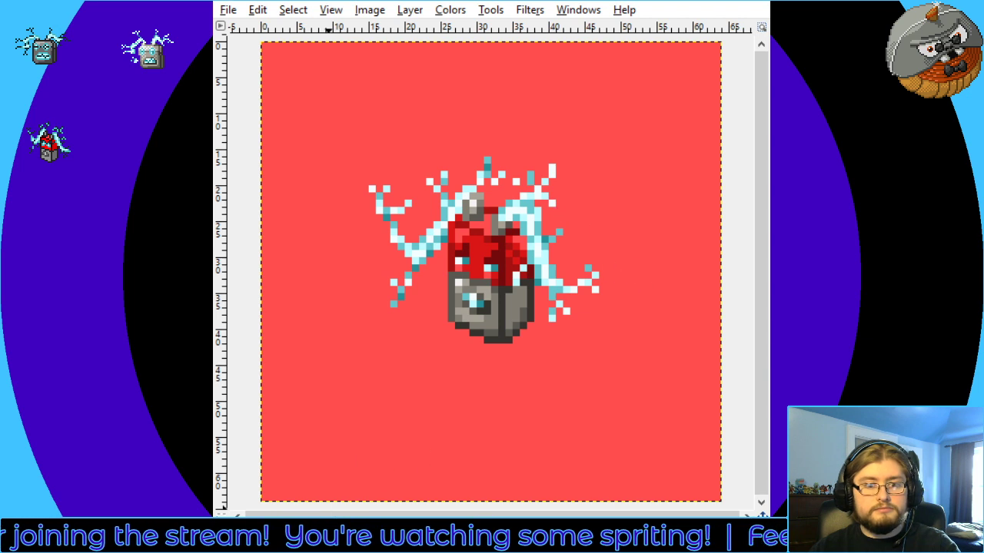
scroll(365, 461, down, 4)
scroll(365, 461, up, 1)
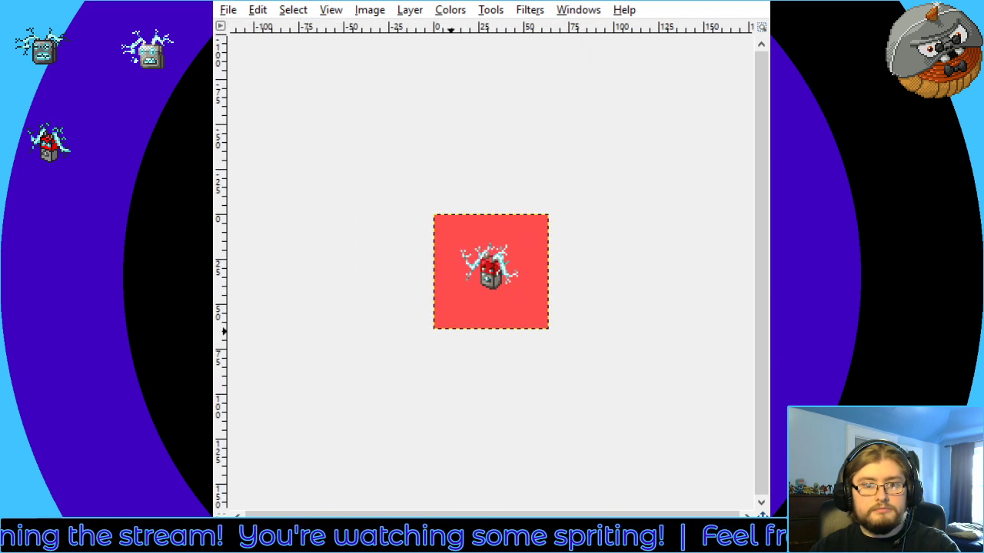
key(shift+ctrl+j)
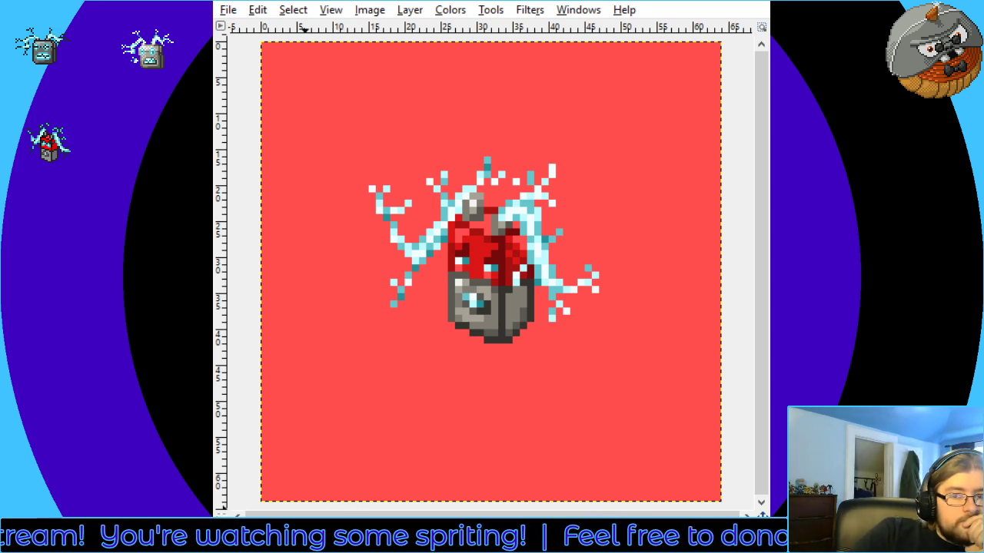
key(minus)
key(minus)
key(shift+ctrl+j)
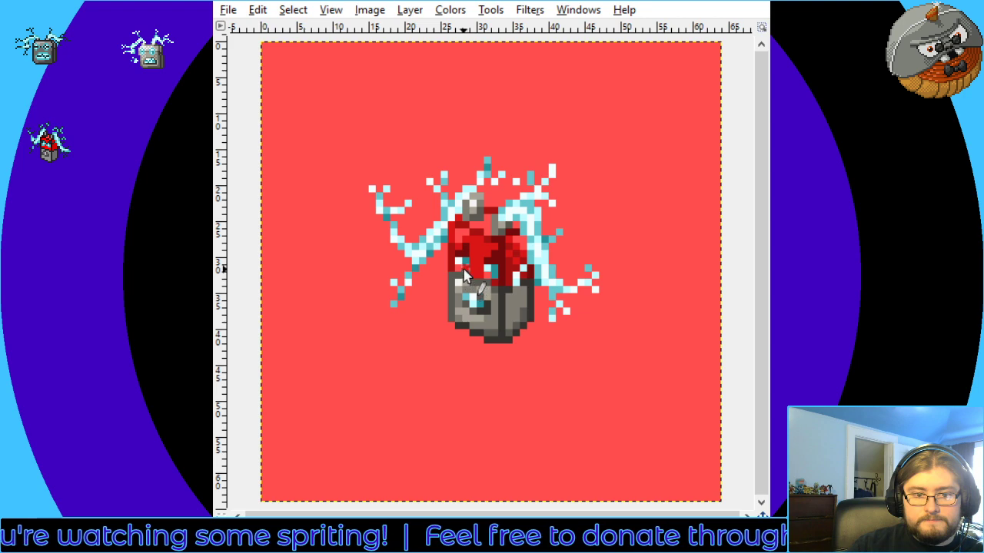
scroll(470, 330, down, 4)
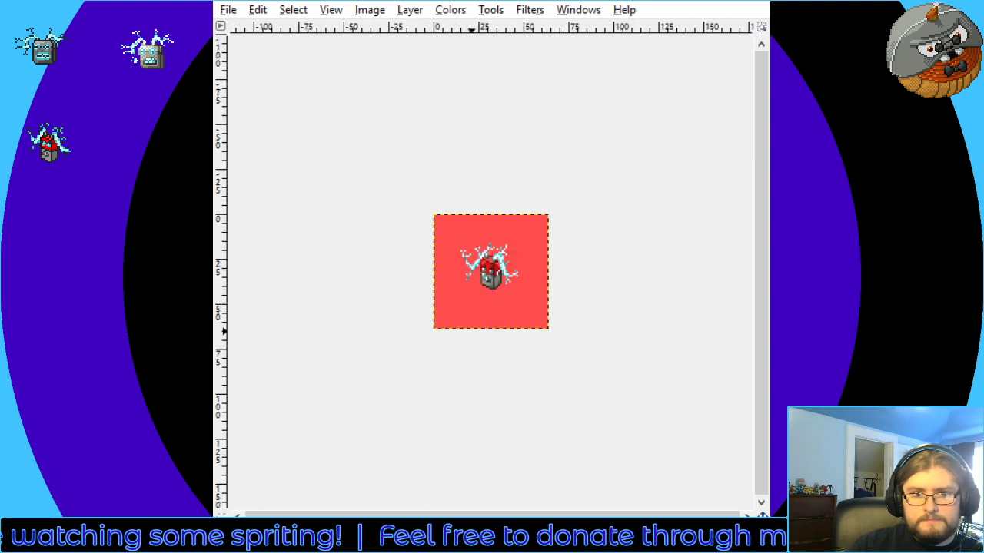
Examine the battery sprite and its reshaped lightning arcs at reduced and enlarged sizes
scroll(470, 330, up, 4)
scroll(470, 331, down, 4)
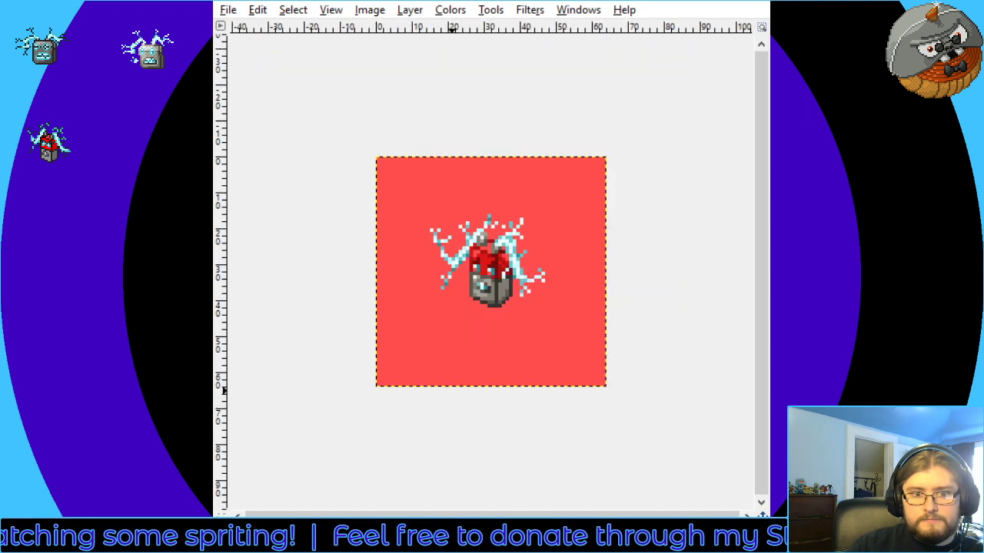
scroll(470, 331, up, 4)
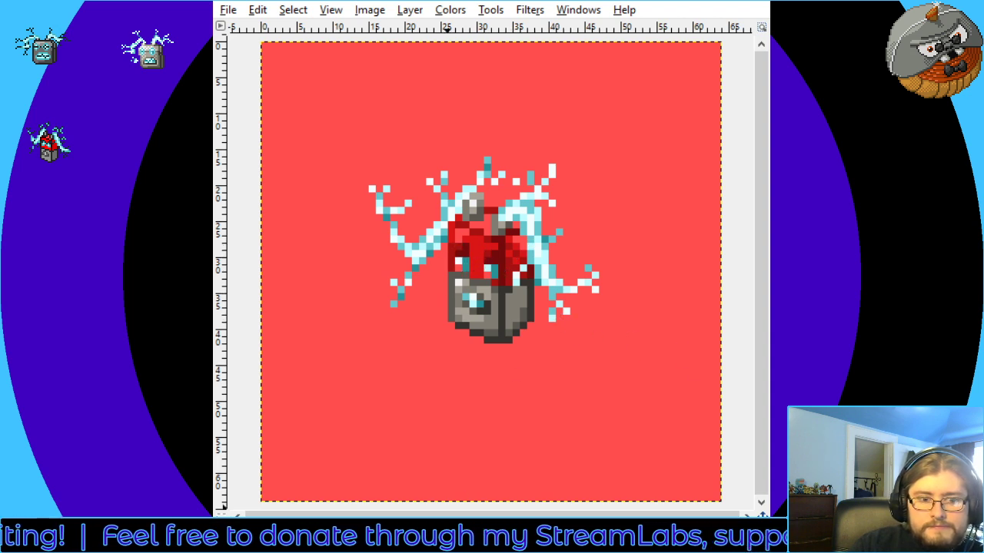
scroll(491, 270, down, 3)
scroll(491, 271, up, 3)
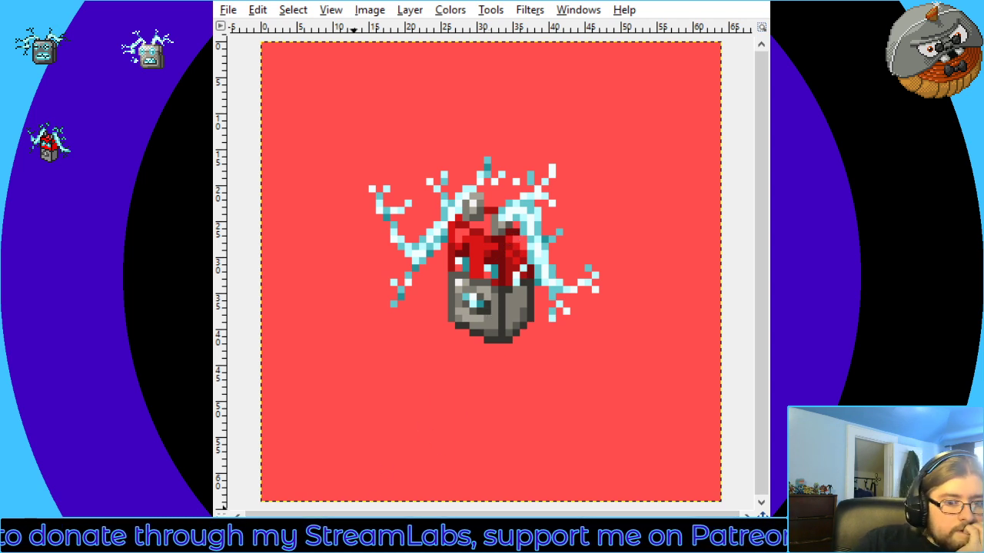
key(minus)
key(minus)
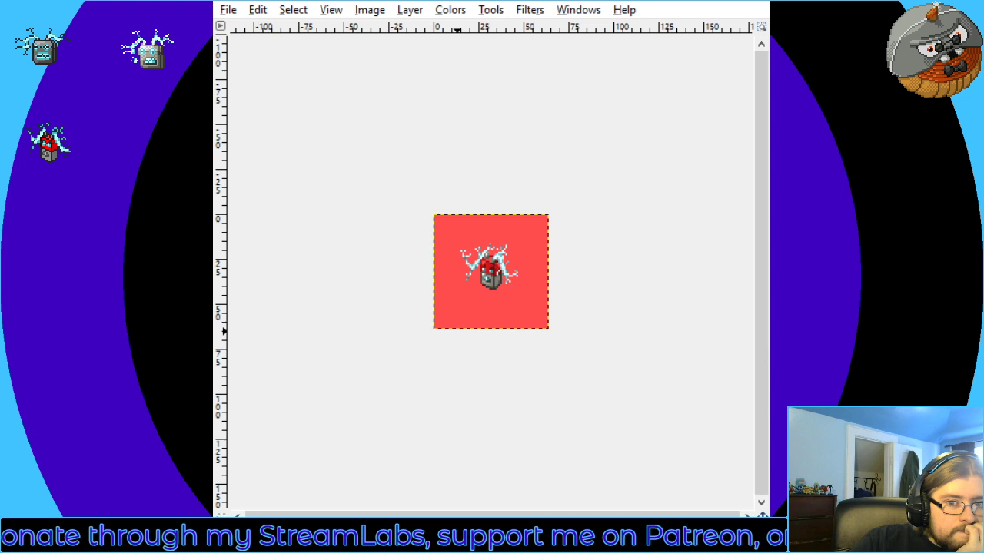
key(plus)
key(minus)
key(plus)
key(plus)
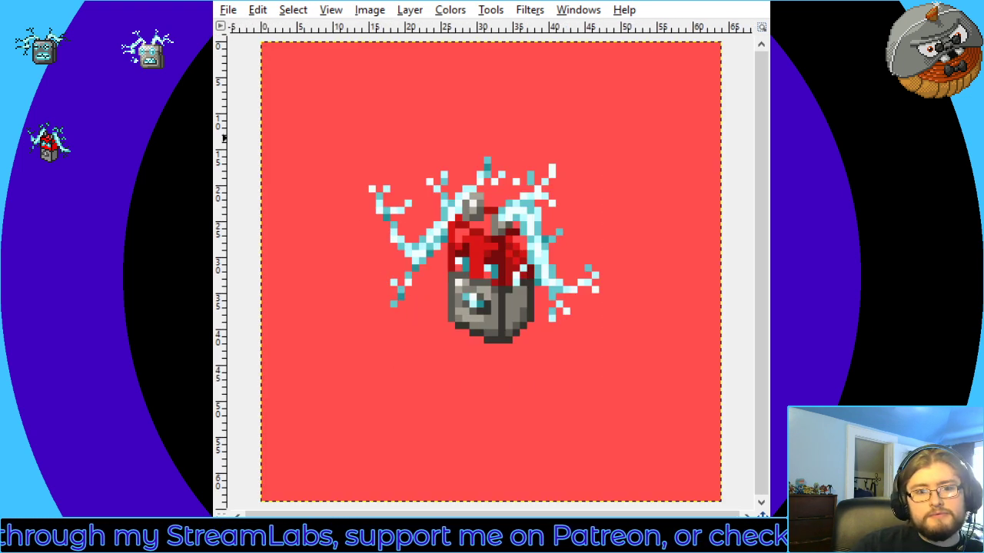
Shift the left arc's upper fork one pixel down and one pixel right, checking the sprite at reduced size
drag(361, 170, 411, 216)
key(m)
key(Down)
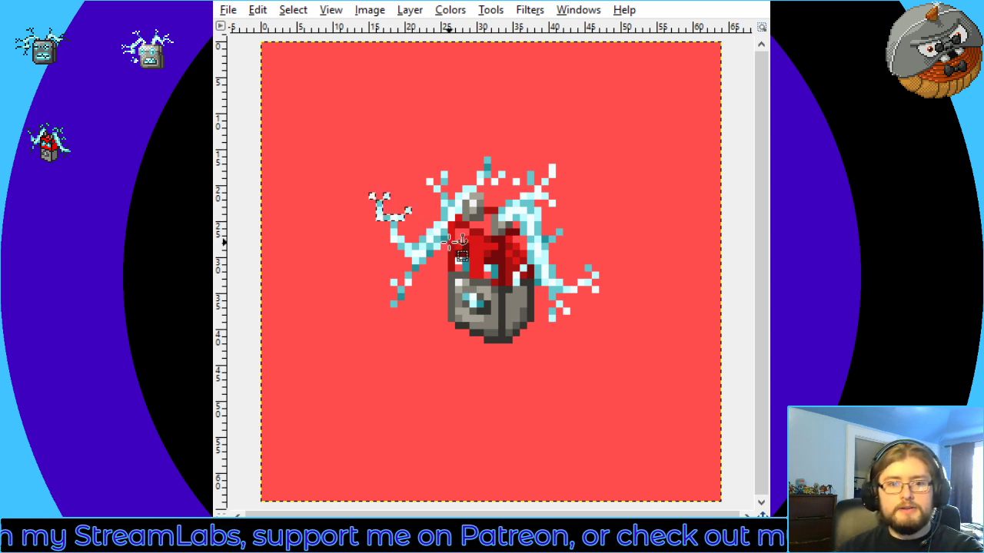
drag(457, 242, 465, 242)
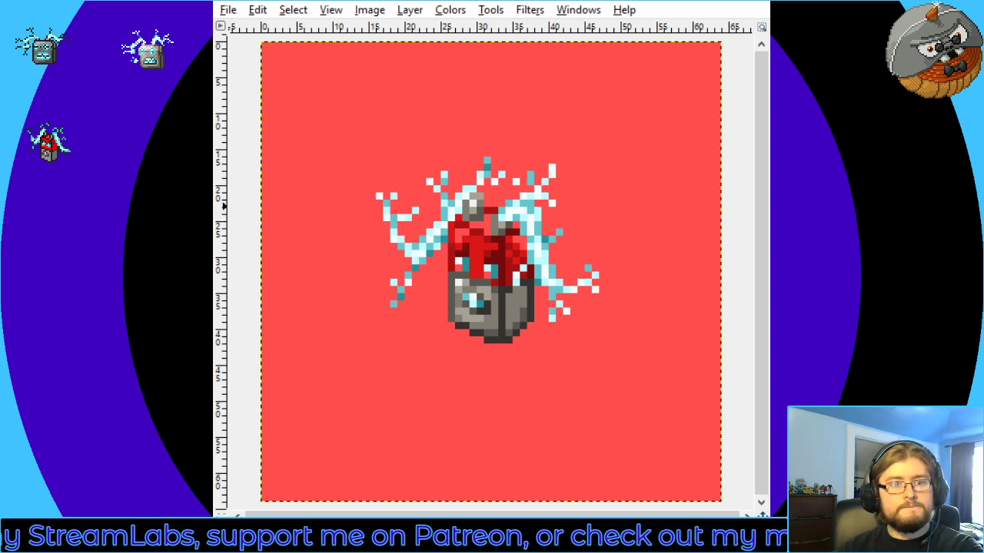
key(shift+e)
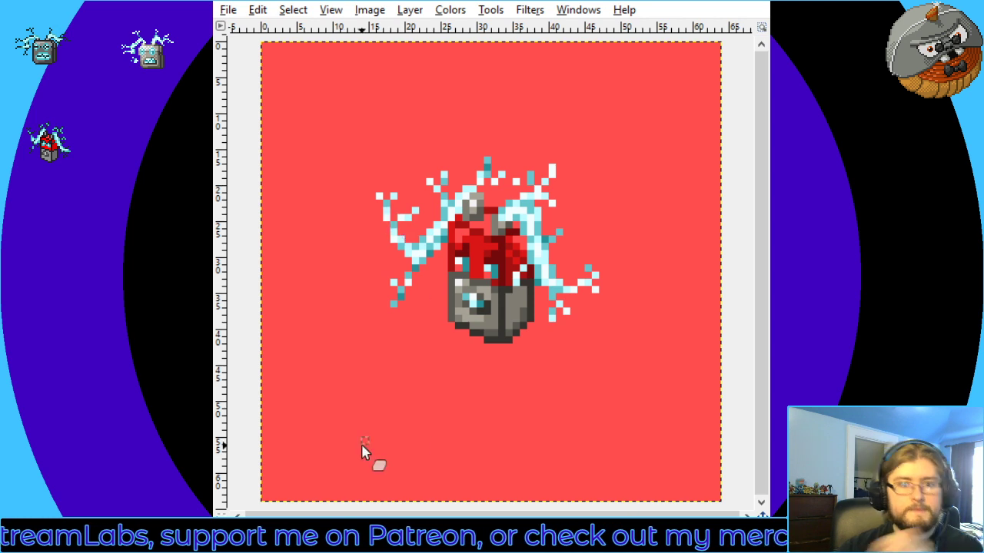
key(1)
key(2)
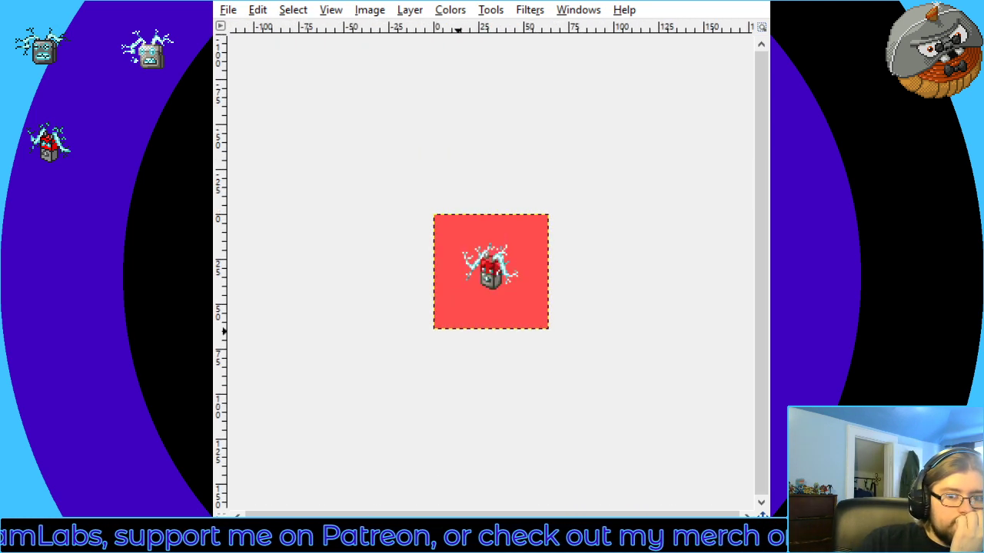
key(4)
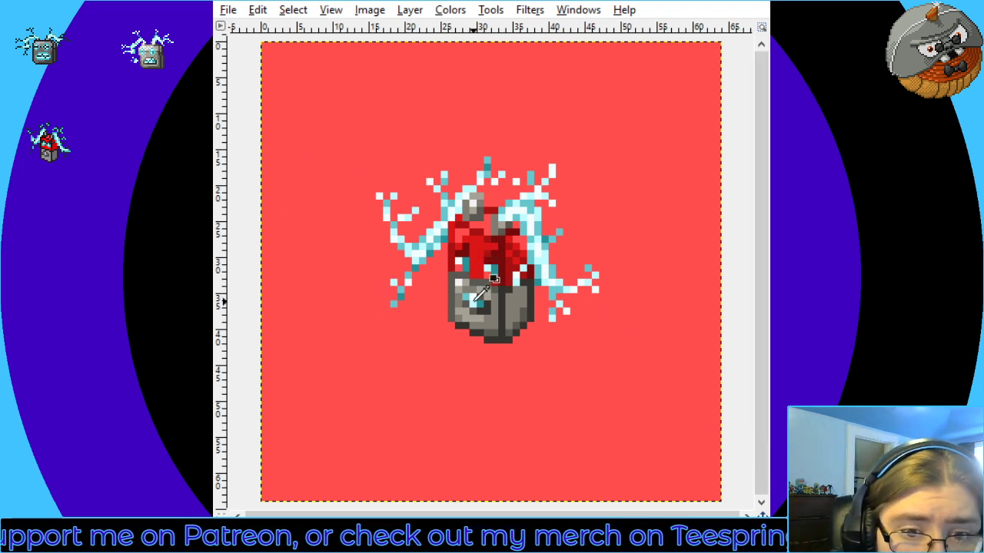
Lighten the dark outline on the left edge of the grey casing, checking the sprite at reduced size
key(minus)
key(minus)
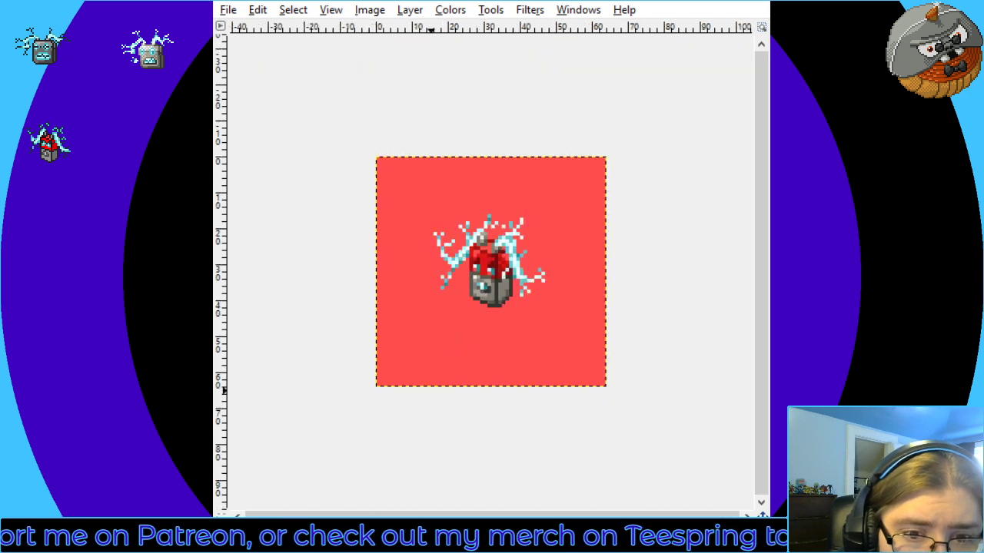
key(plus)
key(plus)
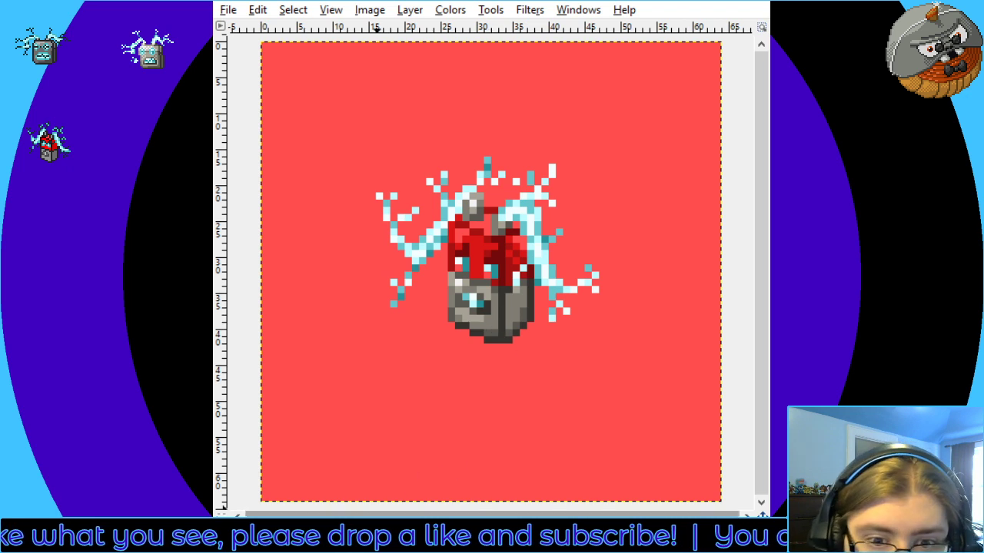
key(minus)
key(minus)
key(shift+ctrl+j)
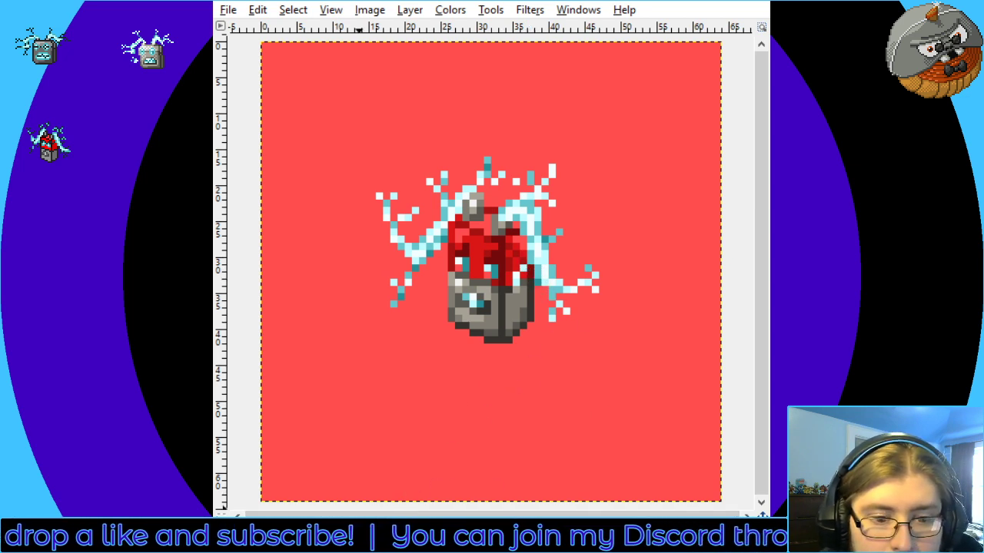
Examine how the battery's casing shading and lightning read at several reduced sizes
key(minus)
key(minus)
key(minus)
key(minus)
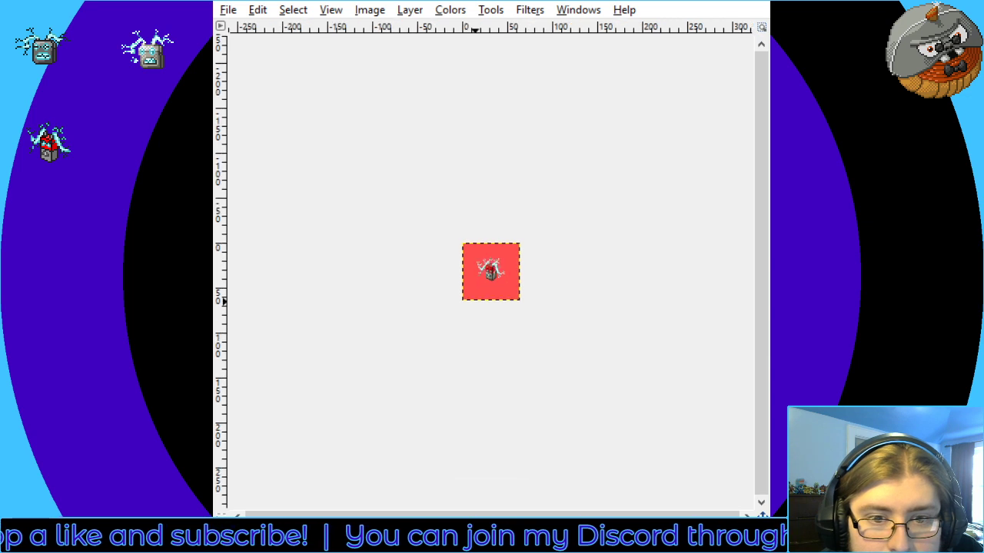
key(plus)
key(plus)
key(plus)
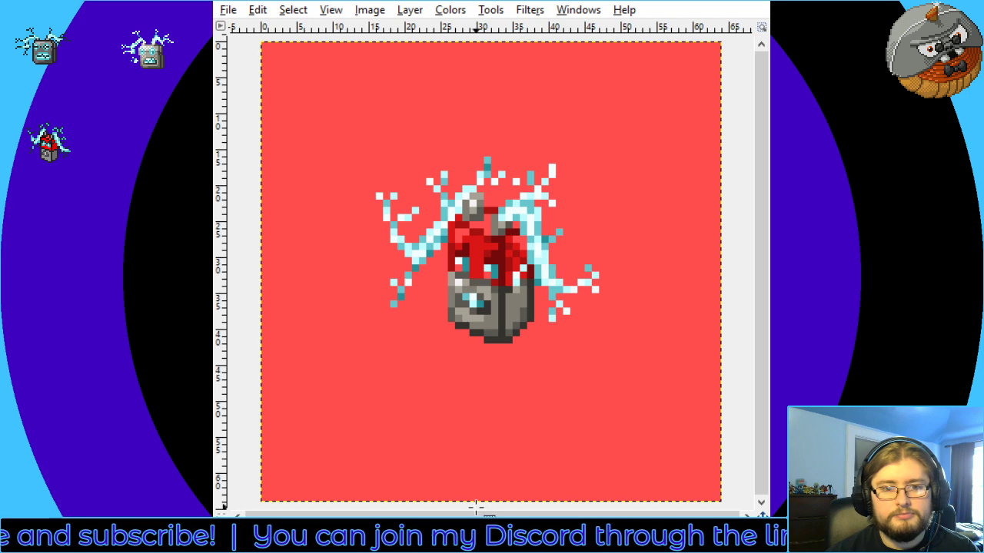
key(minus)
key(minus)
key(plus)
key(plus)
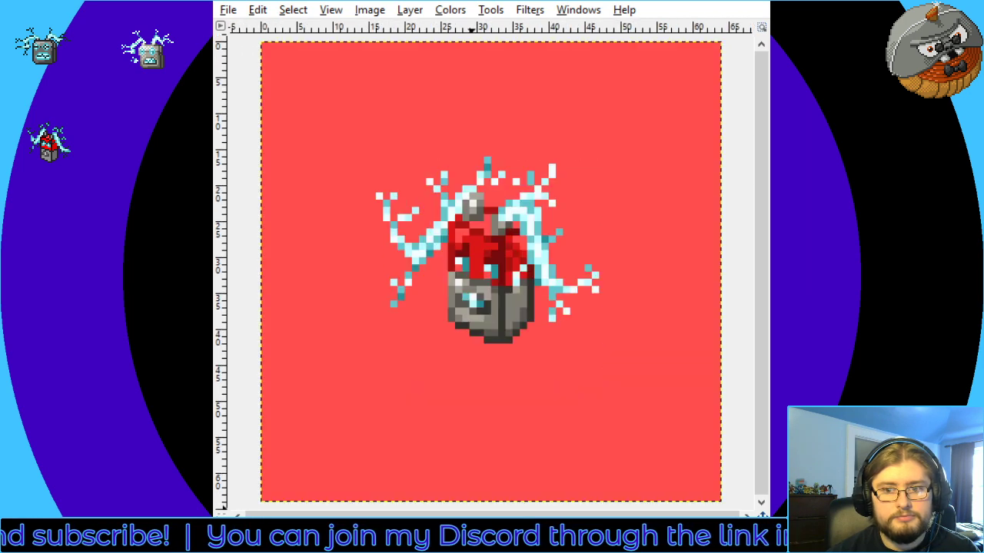
key(minus)
key(minus)
key(plus)
key(plus)
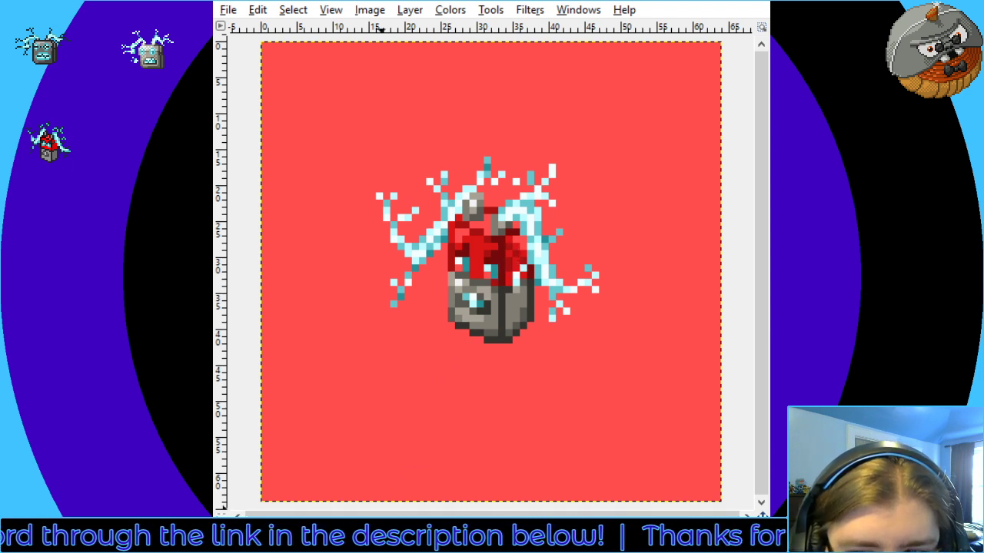
scroll(381, 480, down, 4)
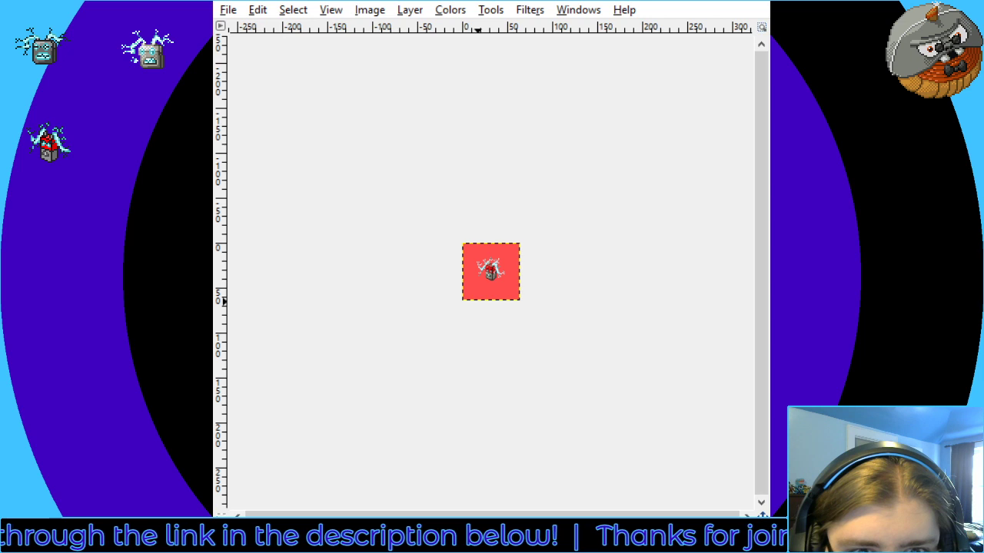
scroll(381, 480, up, 2)
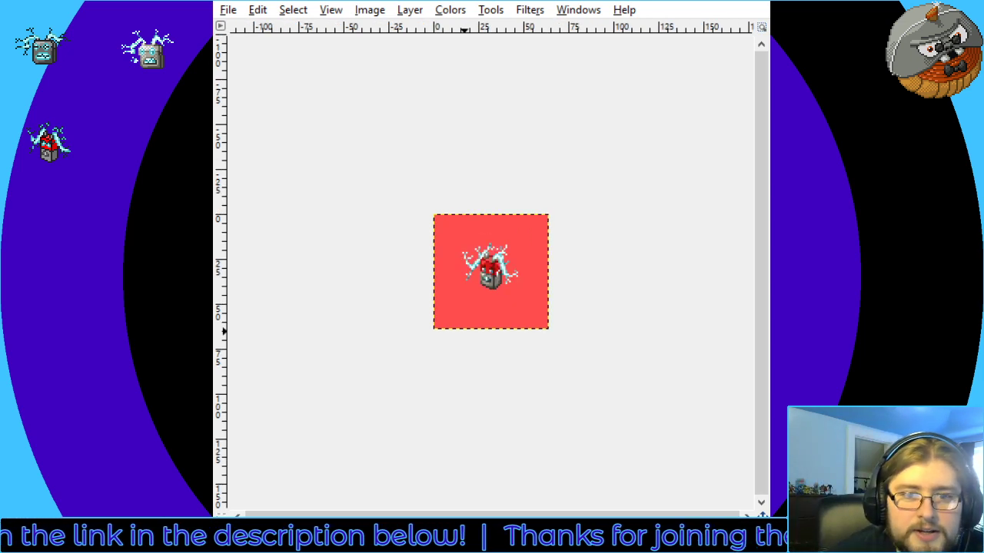
key(shift+ctrl+j)
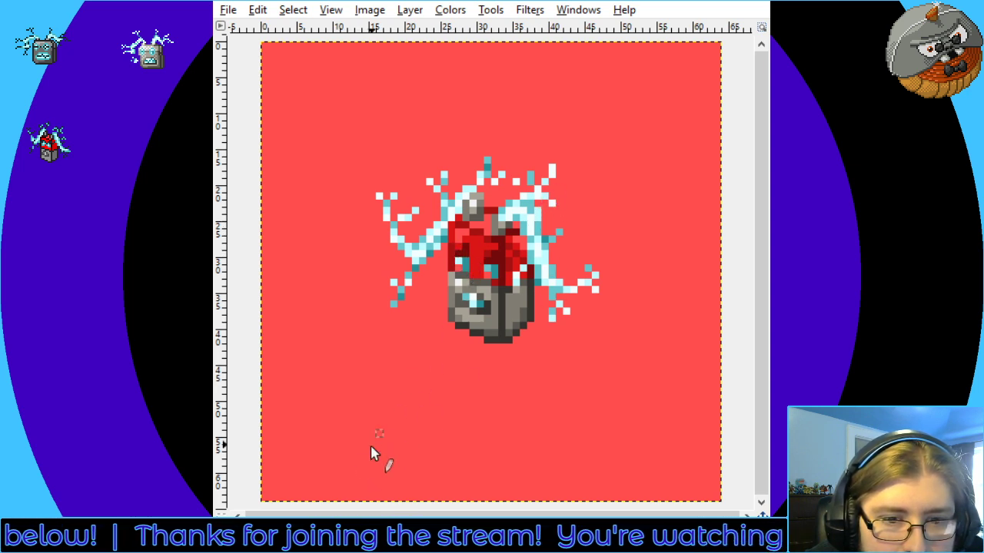
Add lighter red highlight pixels to the battery's red upper section, checking the sprite at reduced size
key(minus)
key(minus)
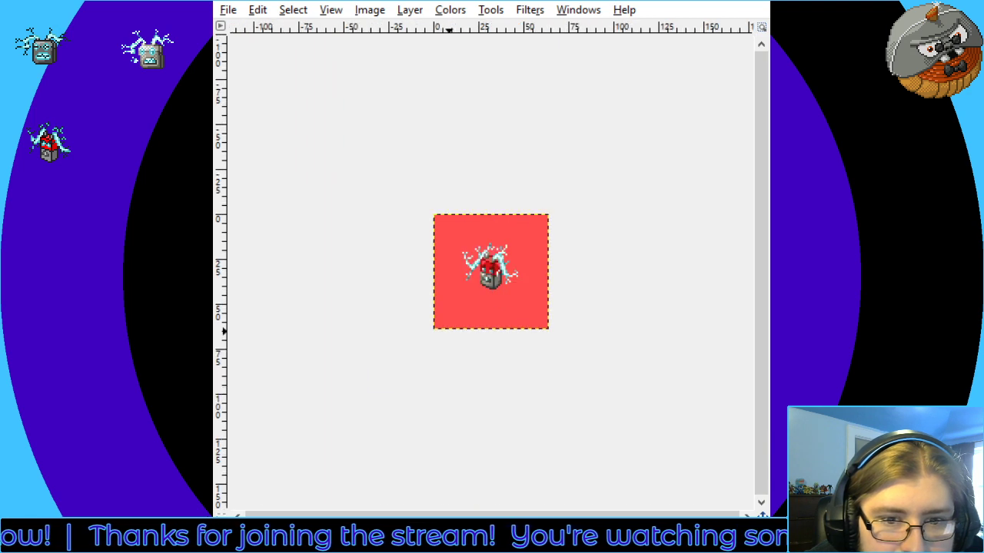
key(shift+ctrl+j)
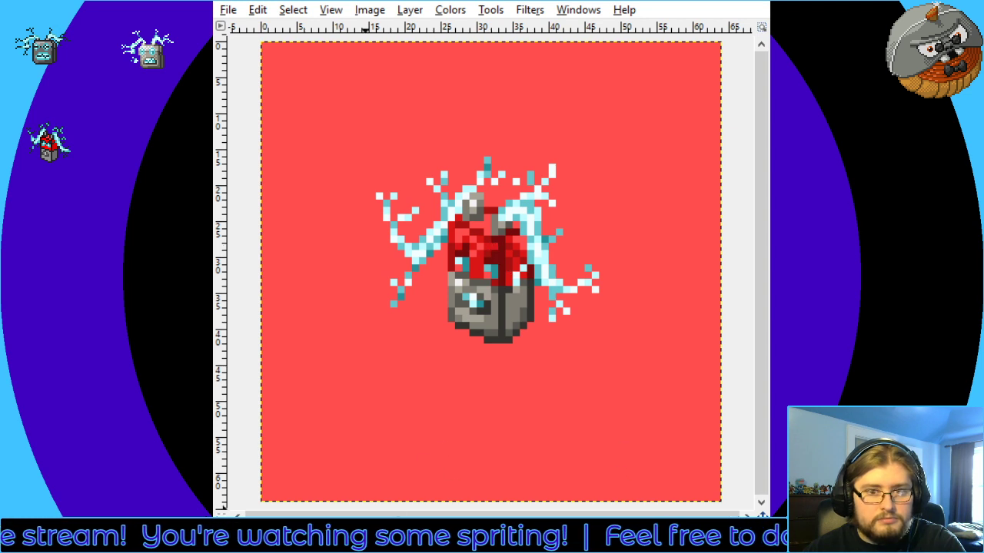
scroll(459, 331, down, 2)
scroll(460, 331, up, 2)
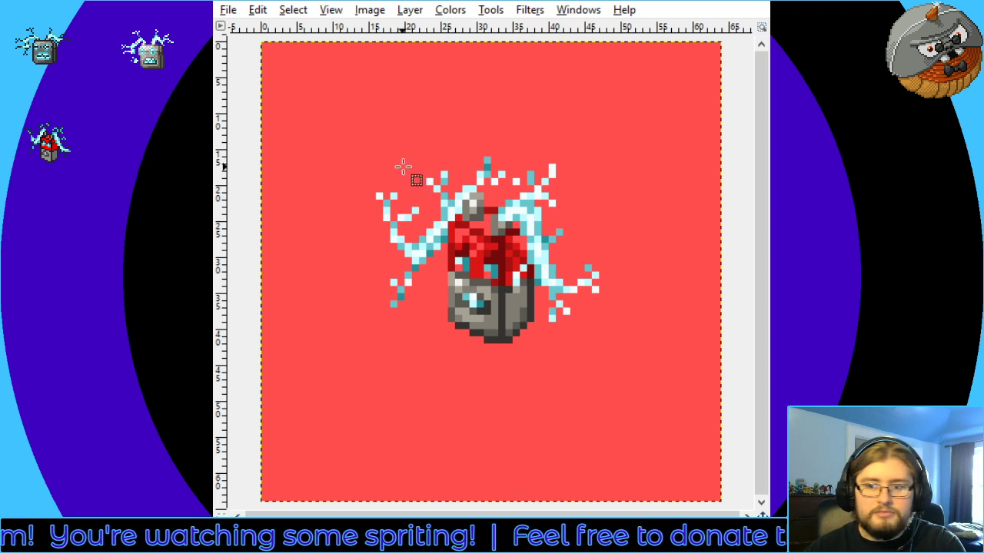
Cut the tightly selected battery sprite and paste it back centred on the canvas, with the red background hidden
drag(355, 150, 598, 343)
drag(369, 246, 390, 246)
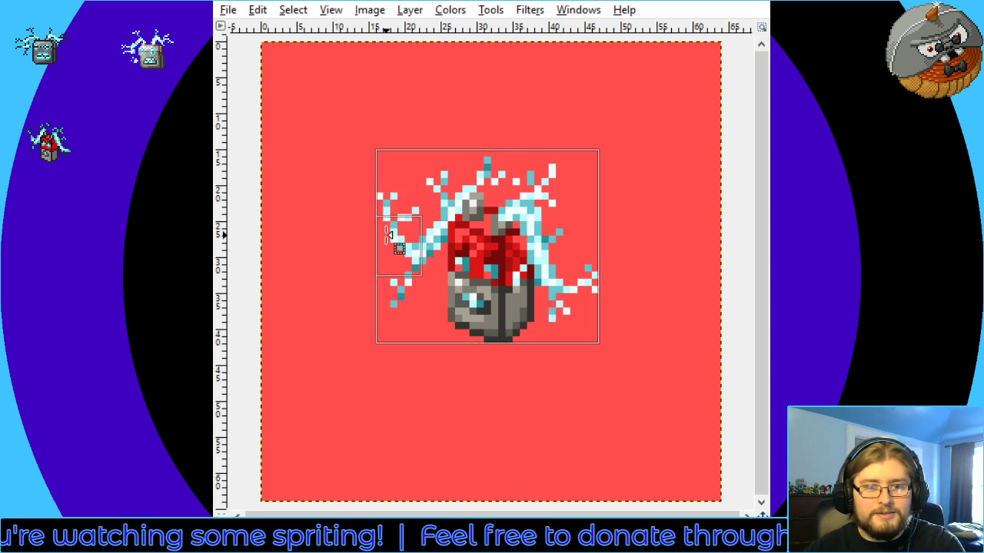
drag(488, 164, 492, 172)
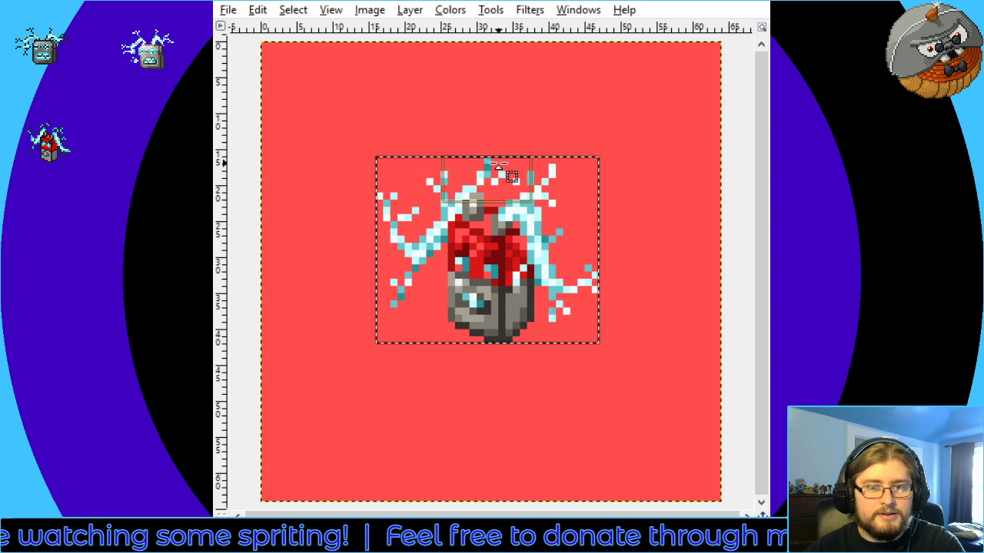
key(ctrl+x)
click(699, 250)
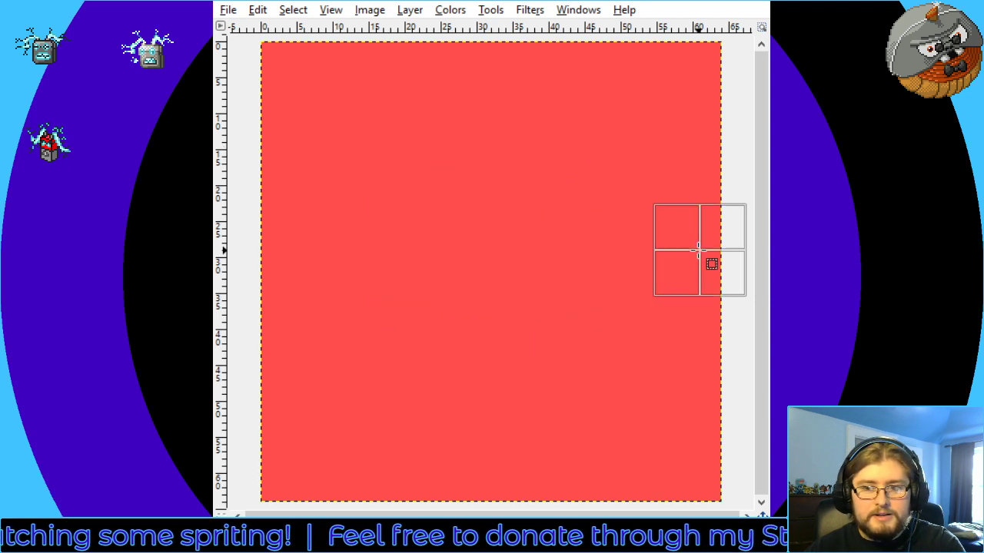
key(ctrl+v)
click(699, 281)
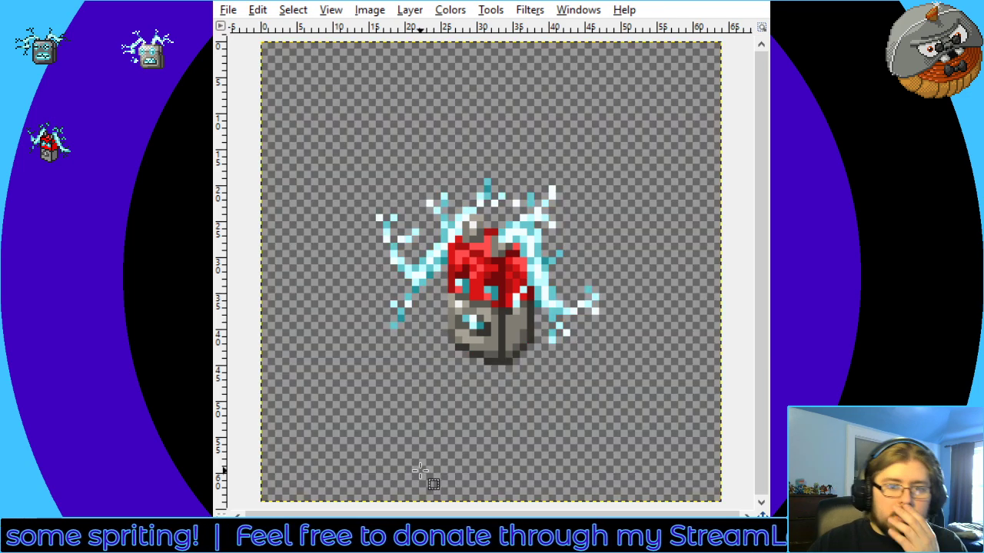
key(minus)
key(minus)
key(minus)
key(minus)
key(shift+ctrl+j)
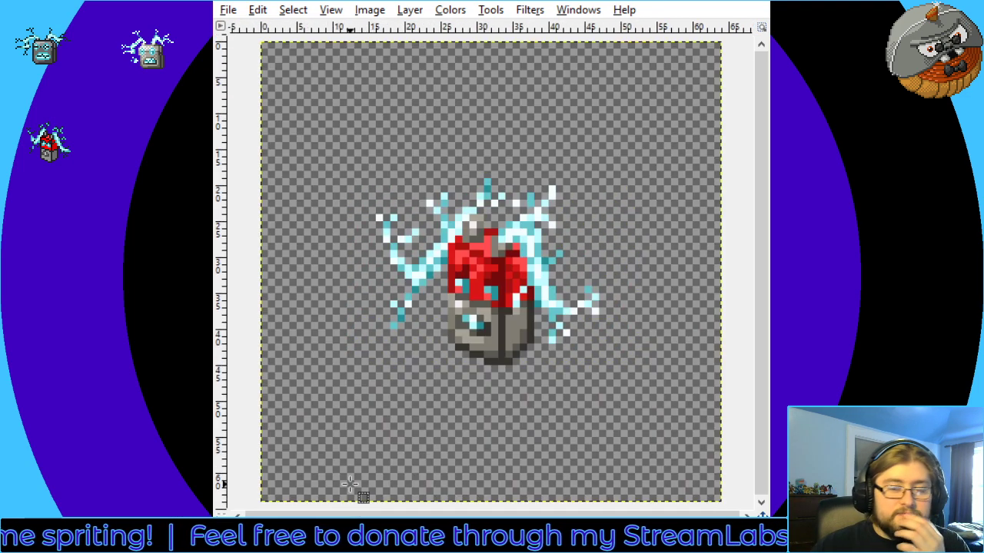
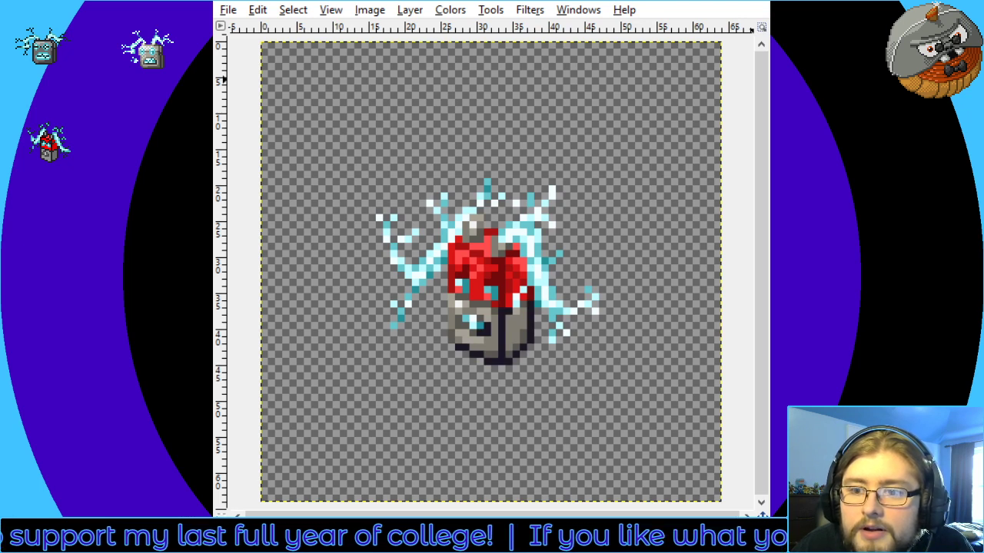
Recolour the greys of the battery's casing, outlines and terminals in matching shades of dark navy and purple
key(ctrl+z)
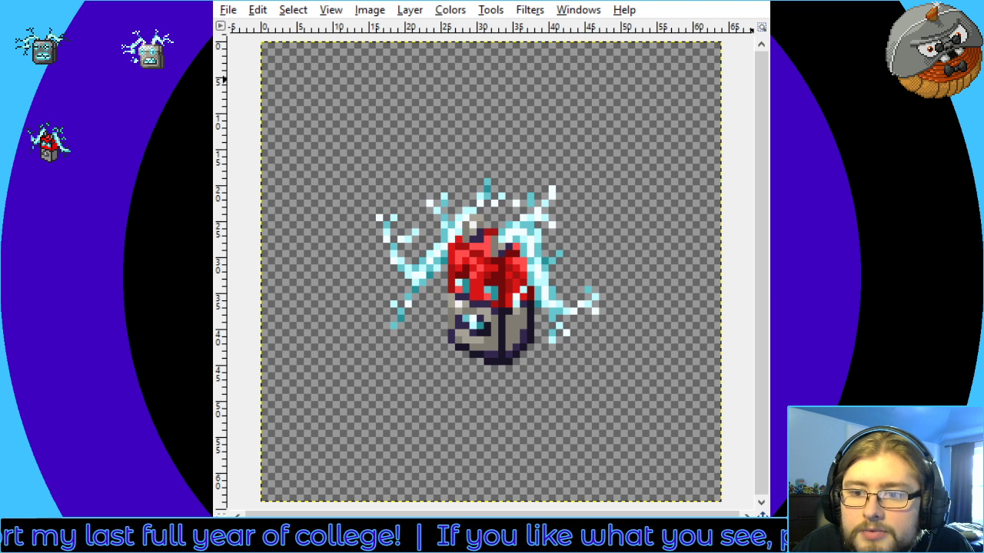
key(ctrl+z)
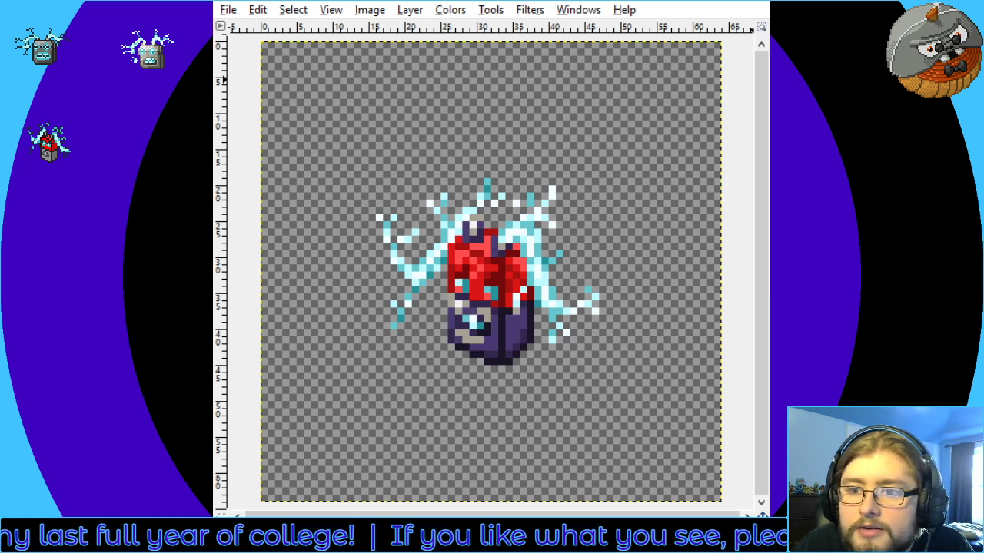
key(ctrl+z)
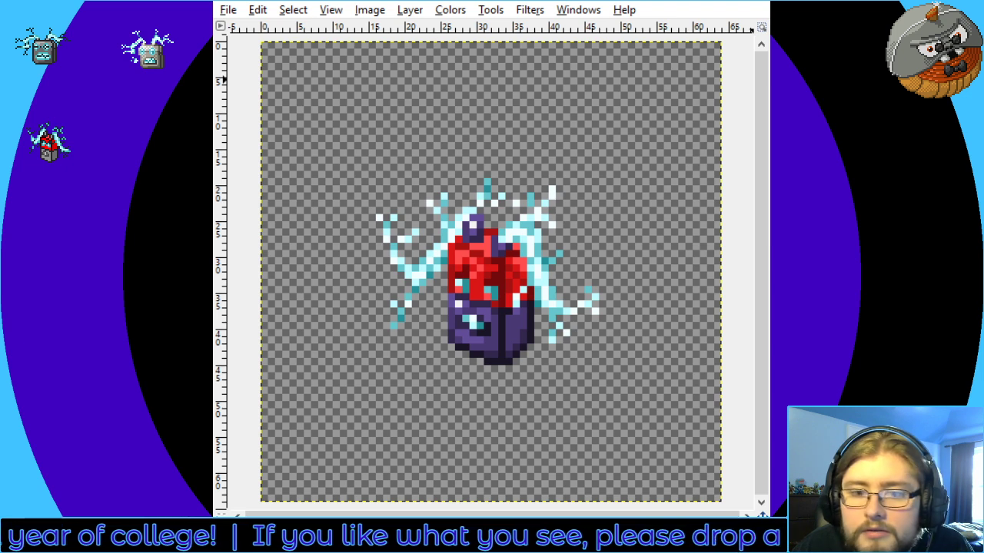
key(ctrl+z)
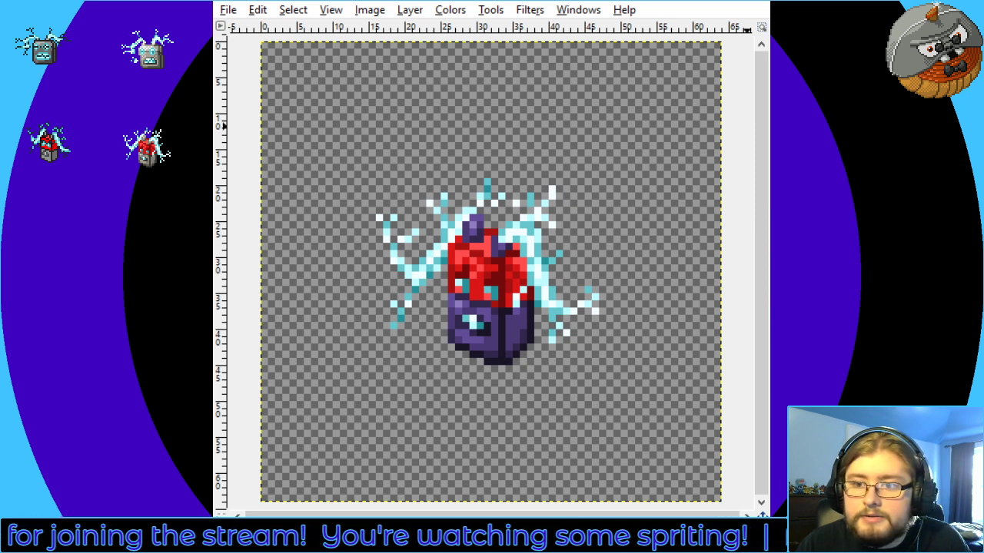
Recolour the battery's cyan lightning in gold and cream, and its red upper section in matching shades of green
key(ctrl+z)
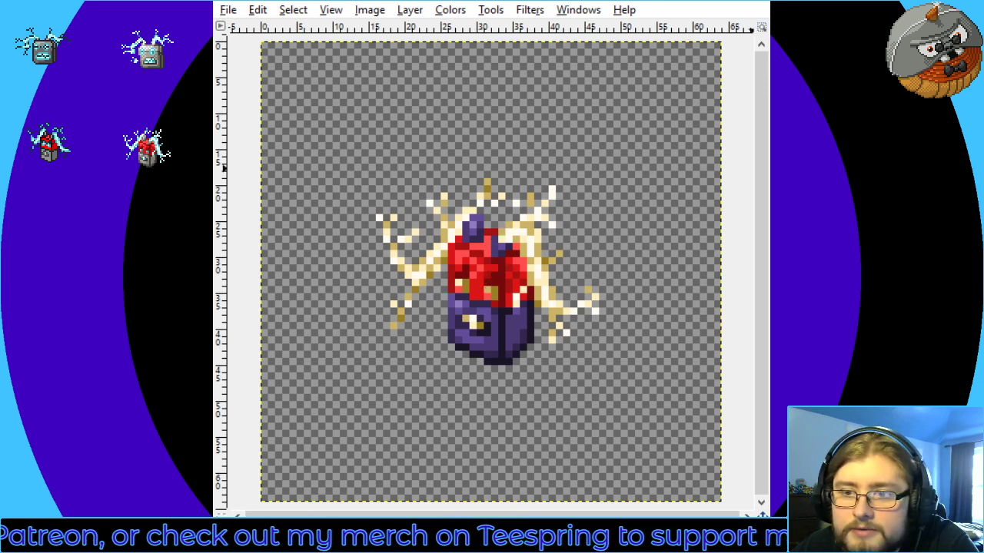
key(Return)
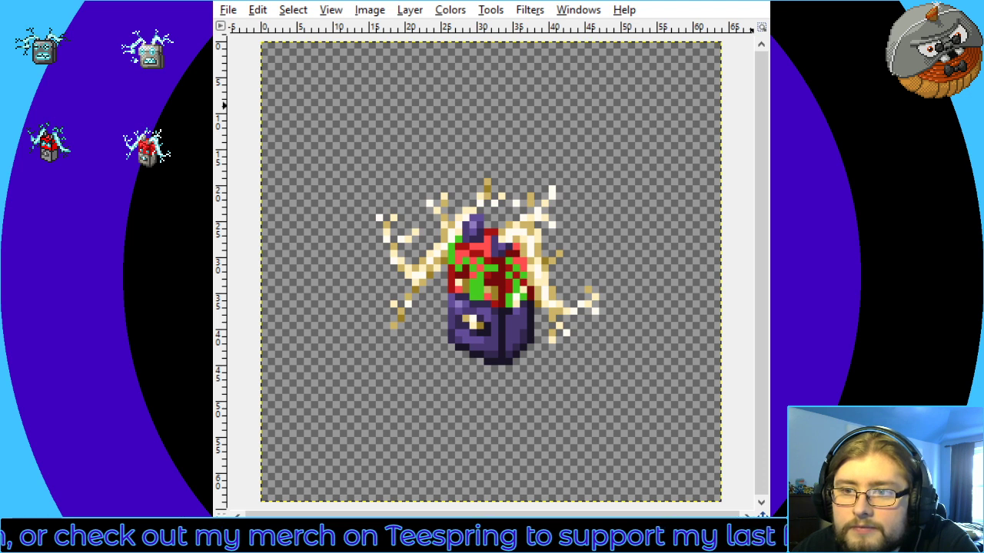
key(Return)
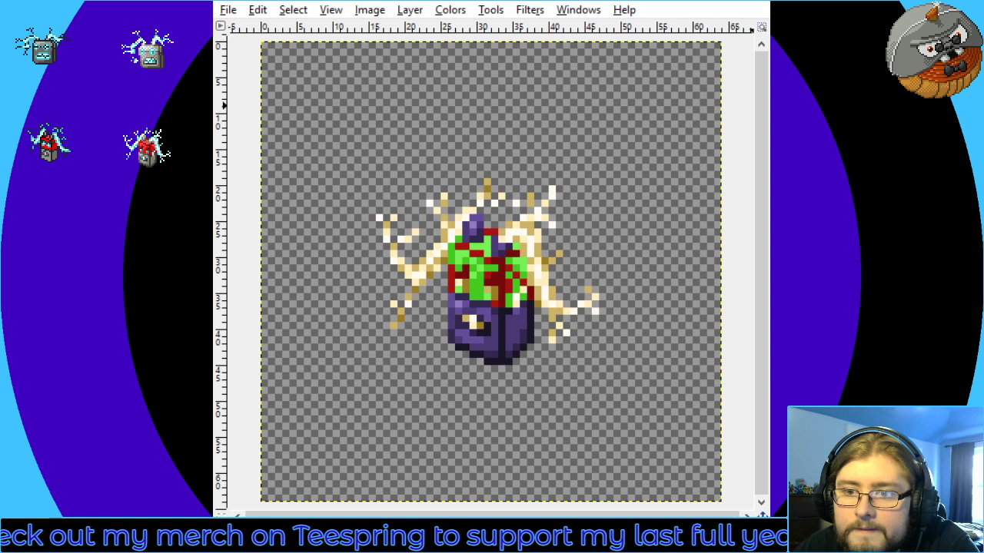
key(Return)
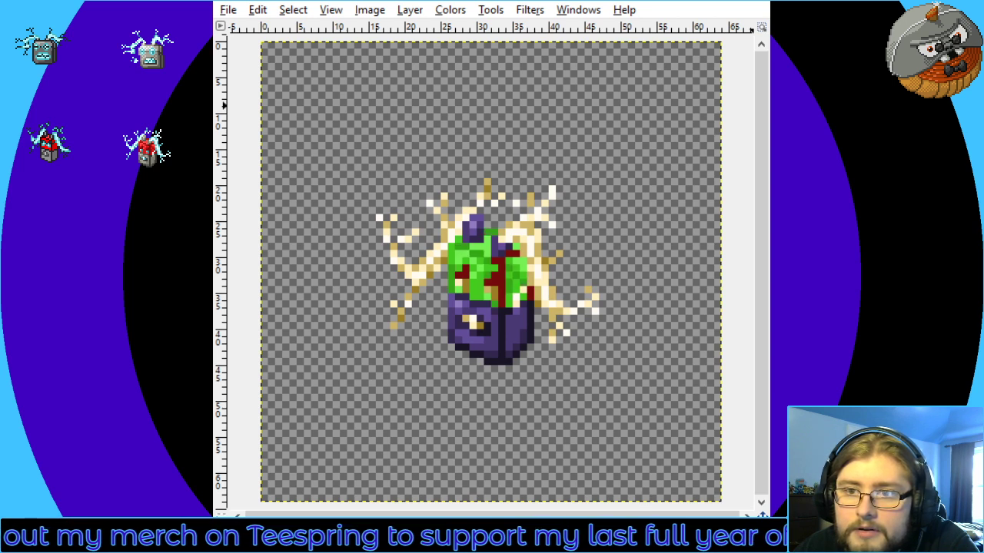
key(Return)
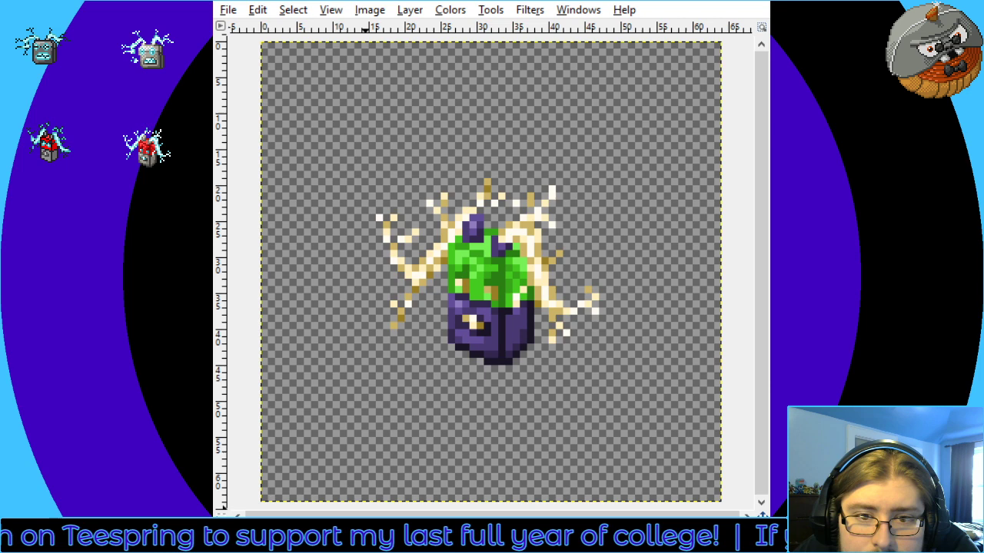
Tone down the bright greens of the battery's upper section to slightly more muted shades, checking the sprite at reduced sizes
key(minus)
key(minus)
key(plus)
key(plus)
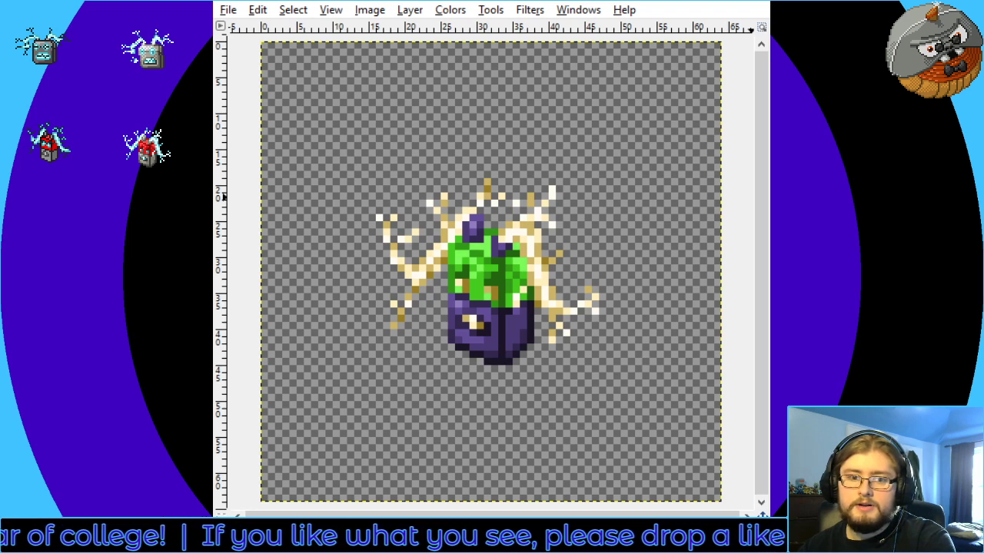
scroll(457, 330, down, 3)
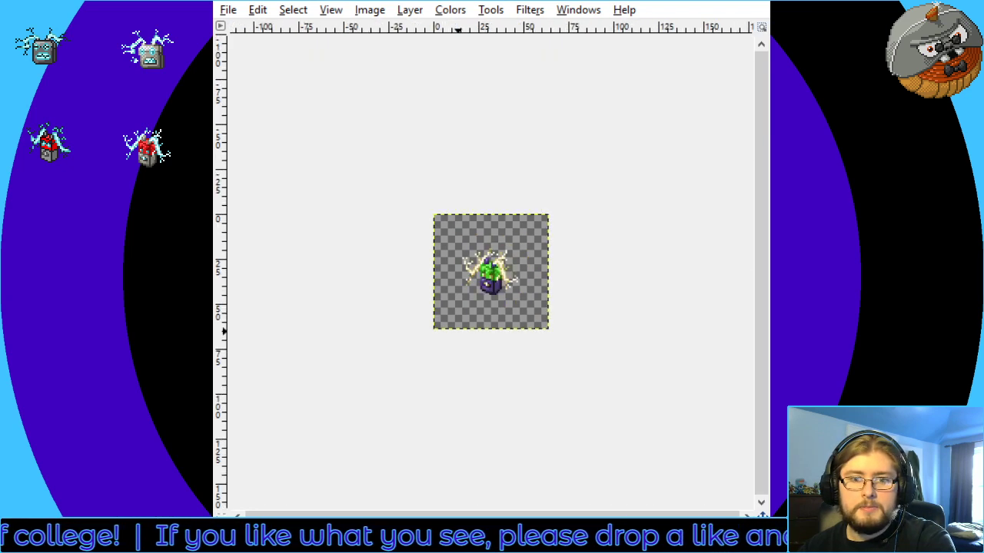
scroll(700, 352, up, 1)
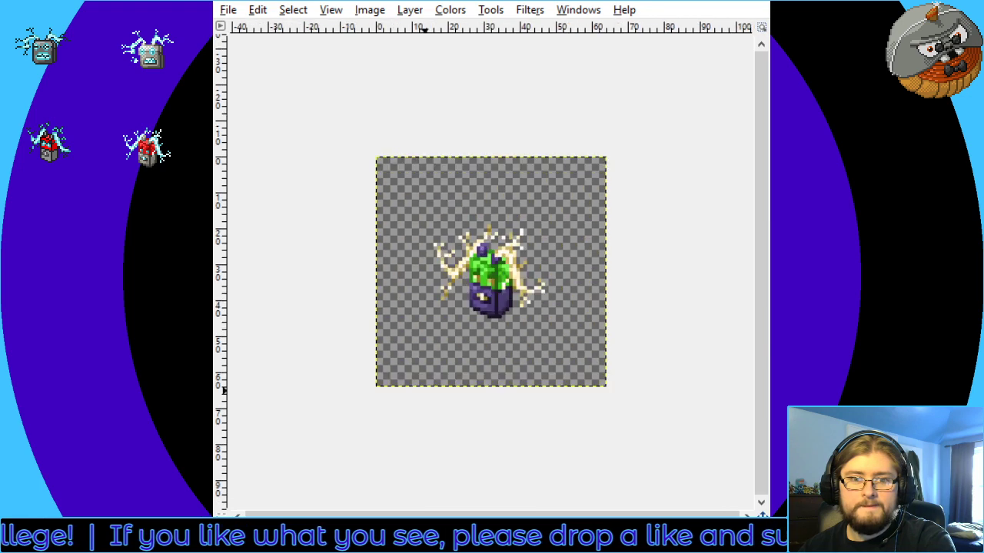
scroll(701, 352, up, 2)
scroll(701, 352, down, 3)
scroll(701, 352, up, 3)
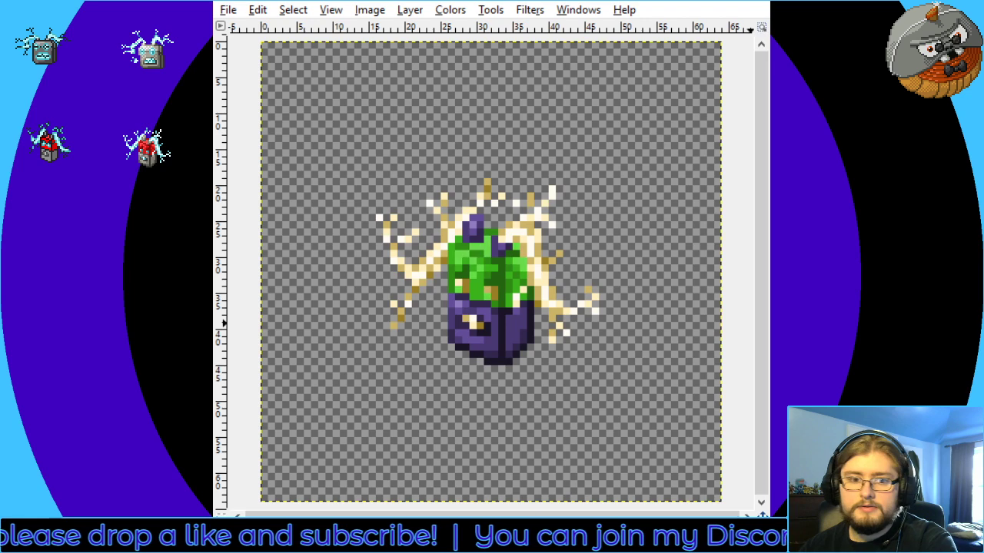
Examine how the muted green, purple and gold battery colours read at several zoom levels
key(3)
key(2)
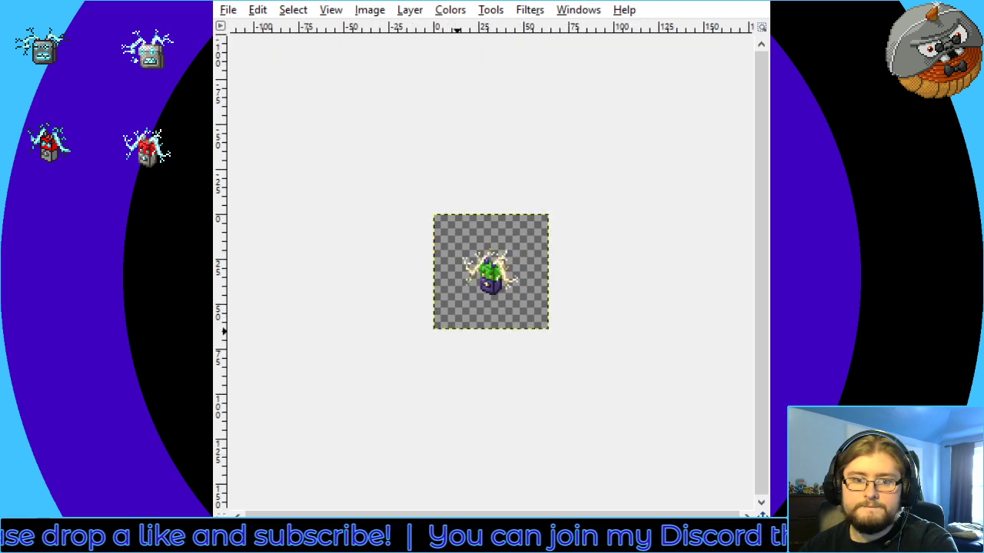
key(1)
key(4)
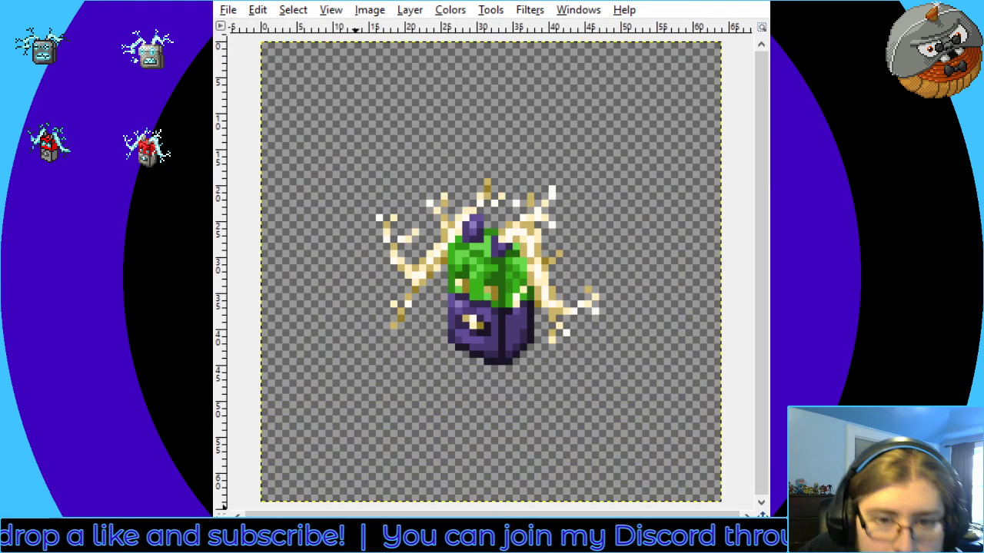
key(1)
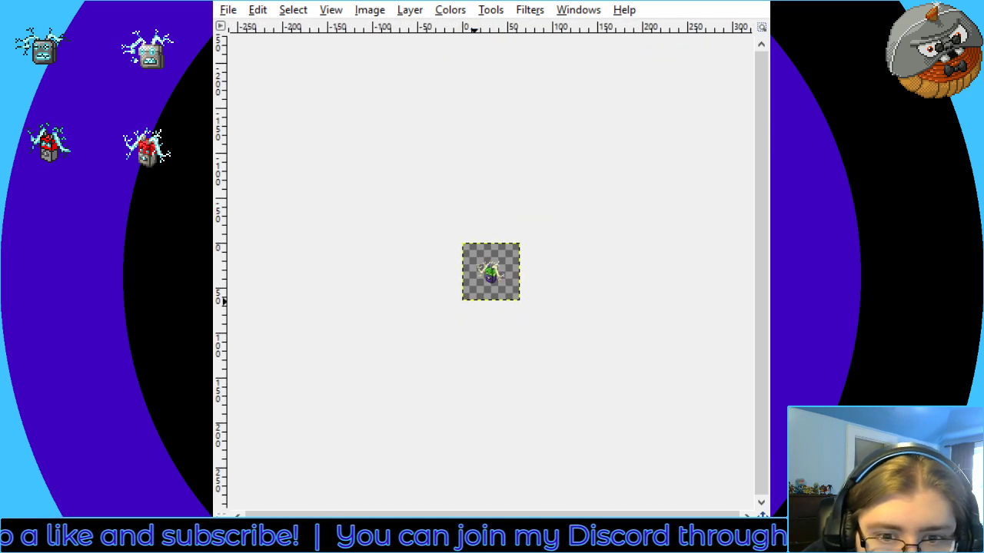
key(3)
key(4)
key(3)
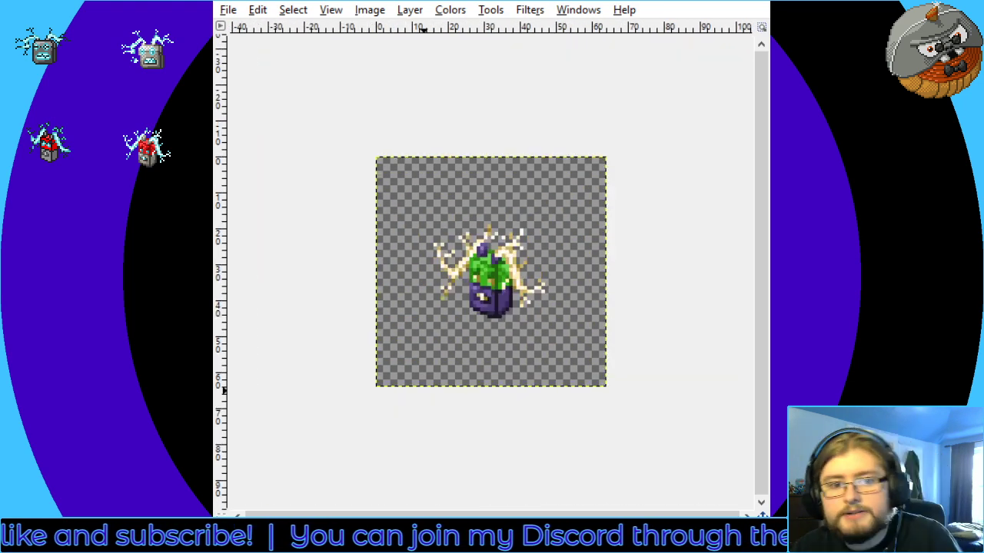
key(4)
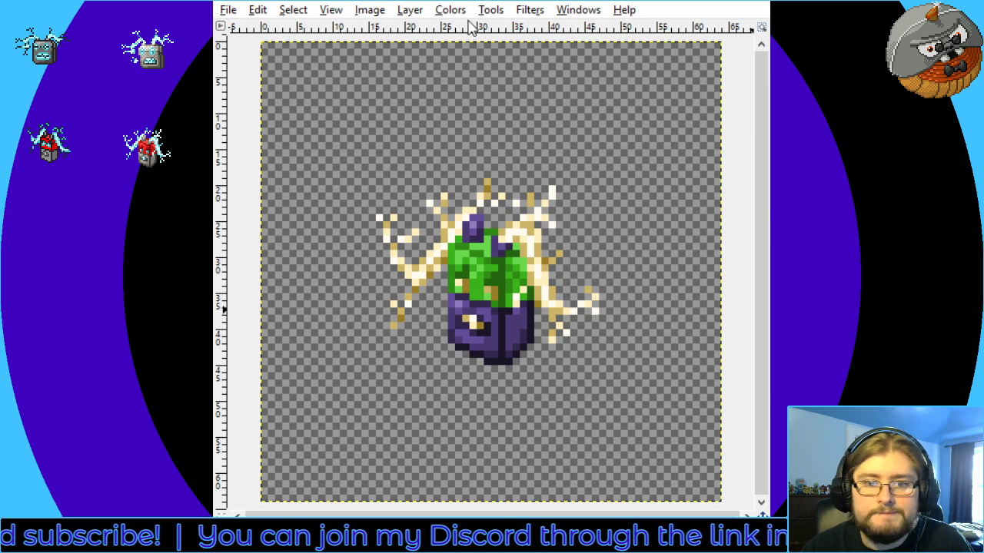
key(3)
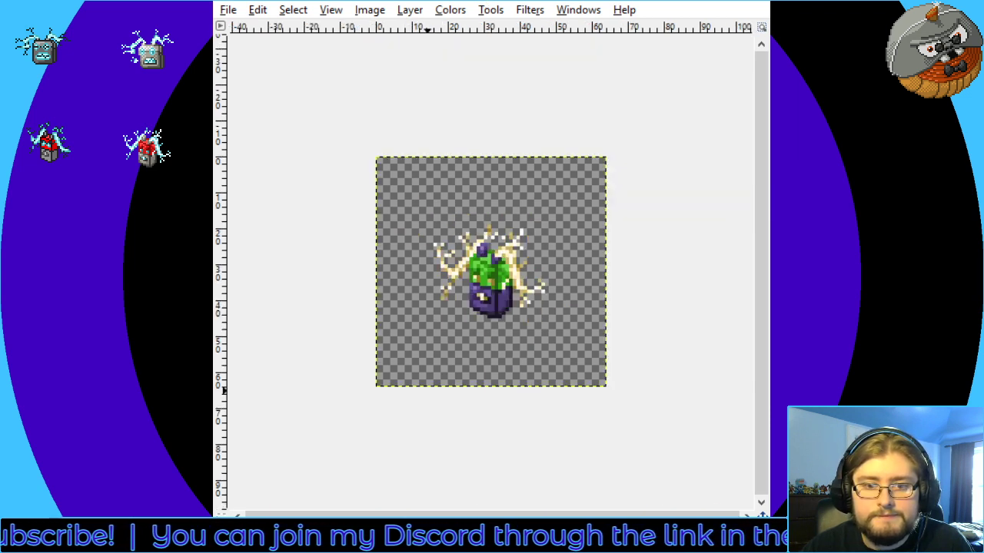
key(2)
key(3)
key(4)
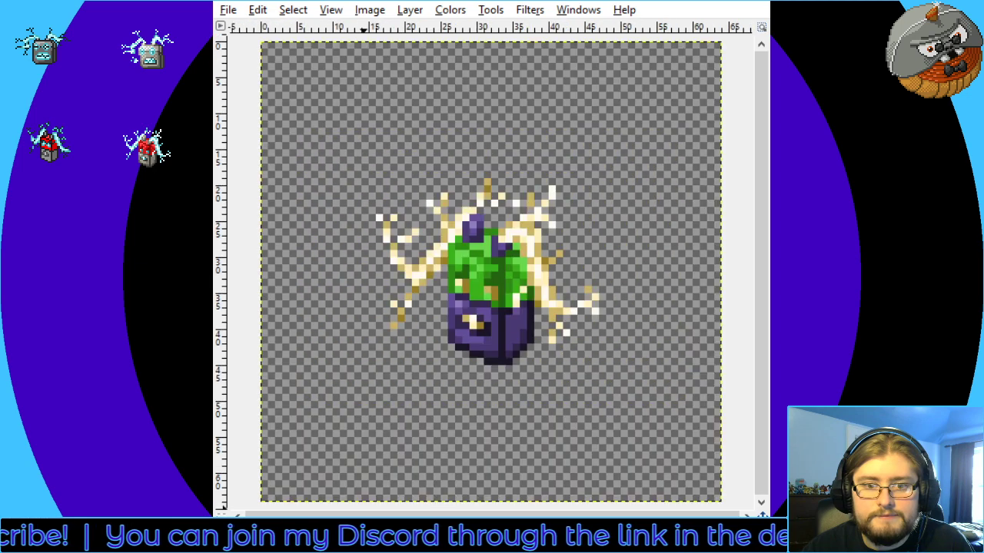
key(2)
key(4)
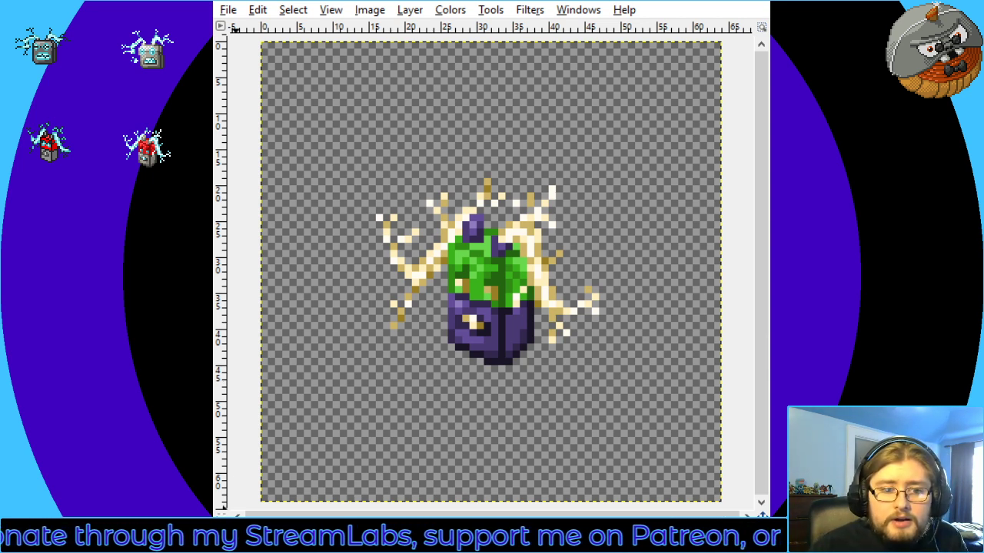
Switch to the image of the grey block-faced sprite with cyan lightning
key(alt+Tab)
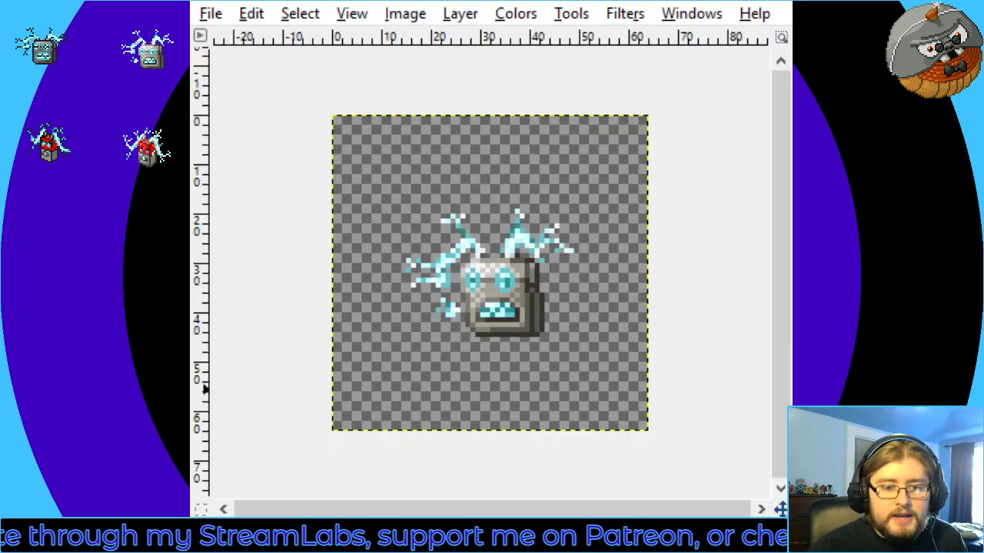